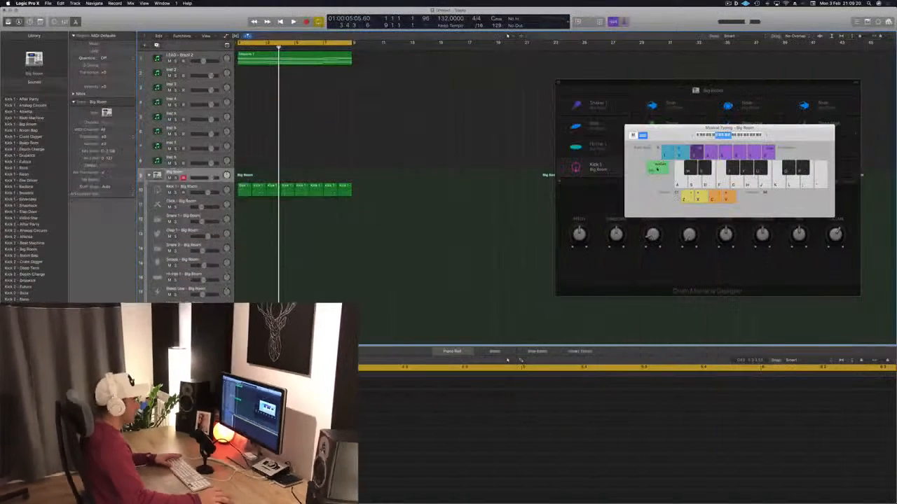
Audition the lead and kick loop and select the lead region on the LEAD - Brazil 2 track
key("space")
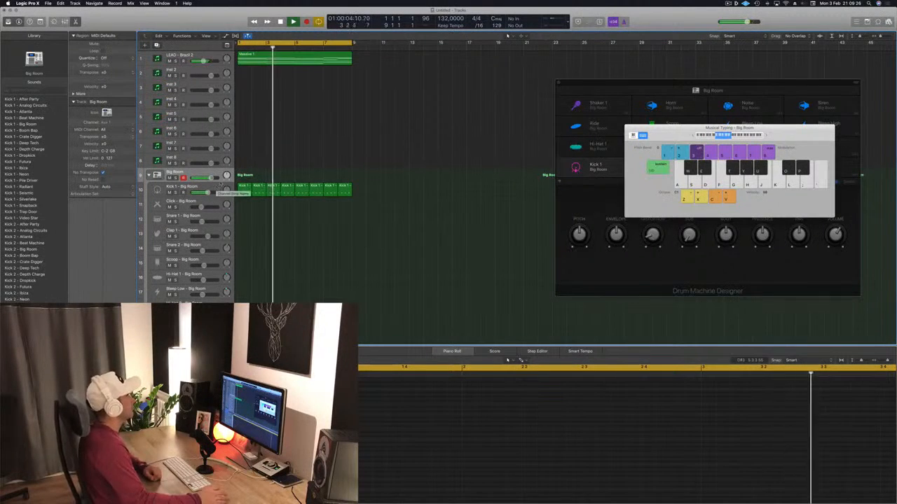
left_click(308, 61)
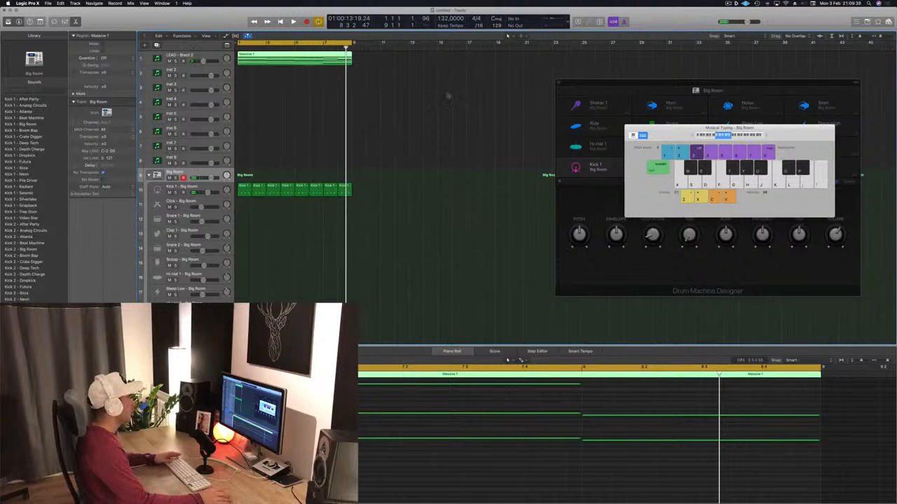
left_click(428, 97)
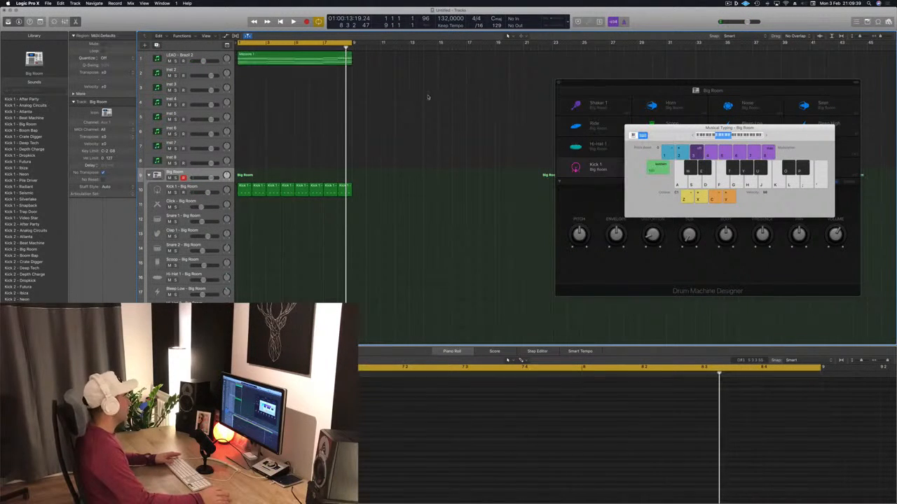
left_click(302, 63)
key("space")
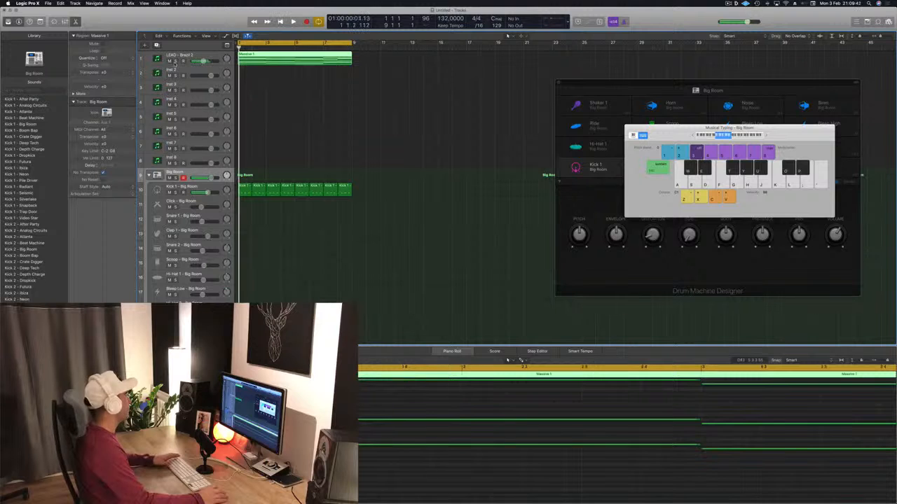
Copy the lead region down to the Inst 8 track at bar 1, and look through that track's Sylenth1 presets
left_click_drag(284, 60, 274, 161)
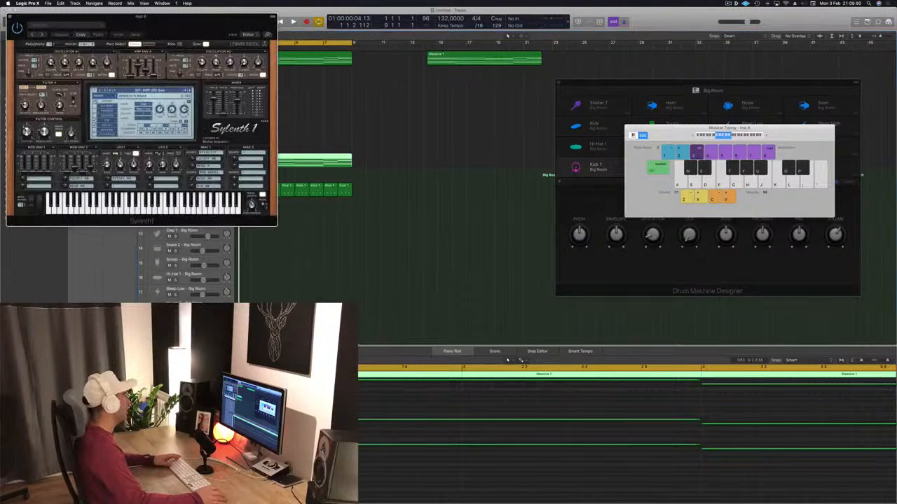
left_click(144, 91)
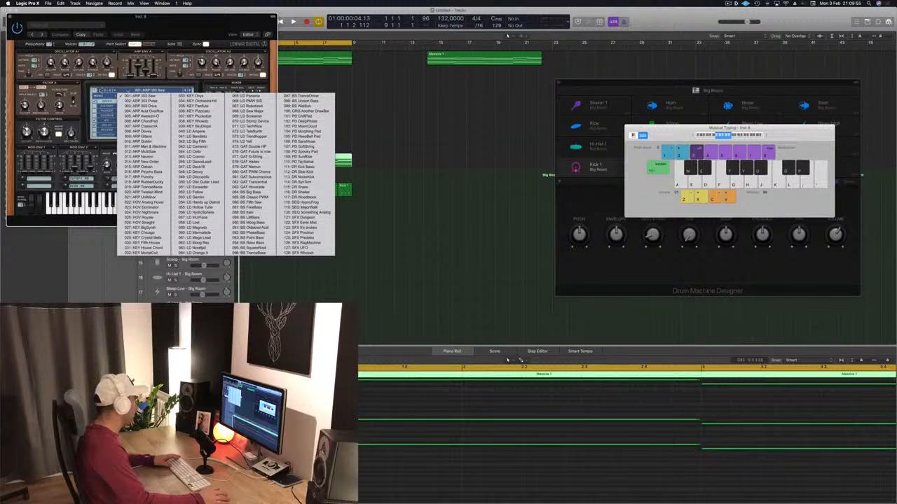
left_click(126, 90)
left_click(10, 17)
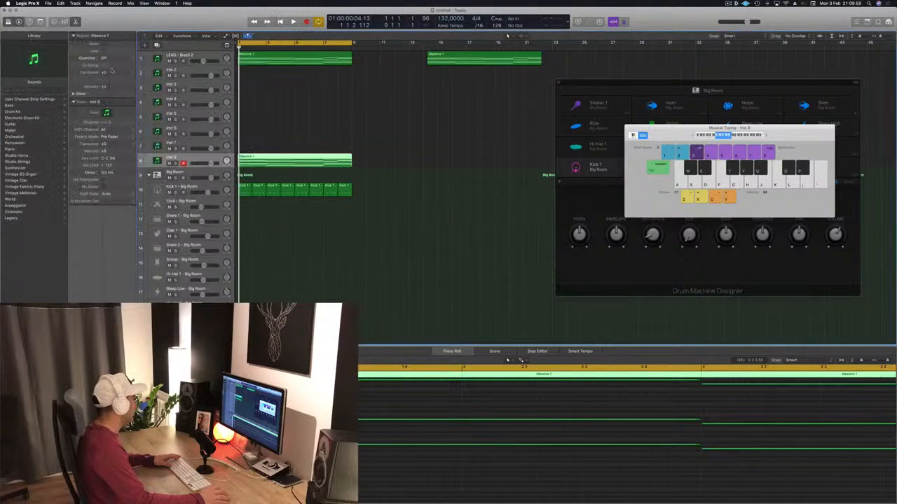
Duplicate the LEAD - Brazil 2 track, place the duplicate directly above Inst 8, and move the copied region onto it
left_click(194, 56)
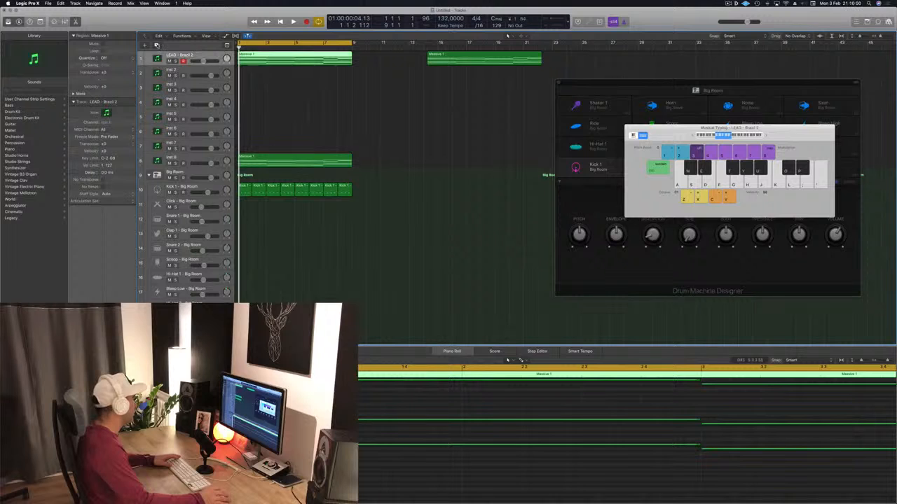
key("super+d")
left_click_drag(211, 80, 200, 170)
left_click(273, 180)
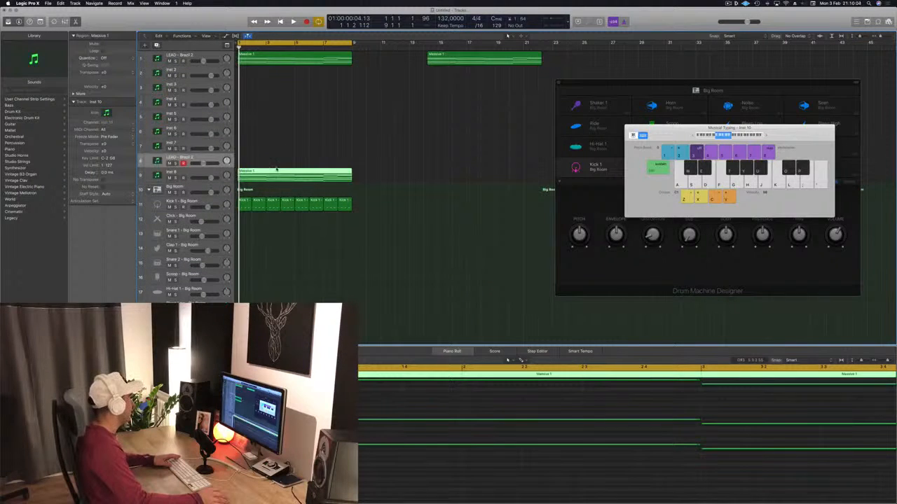
left_click_drag(277, 170, 277, 156)
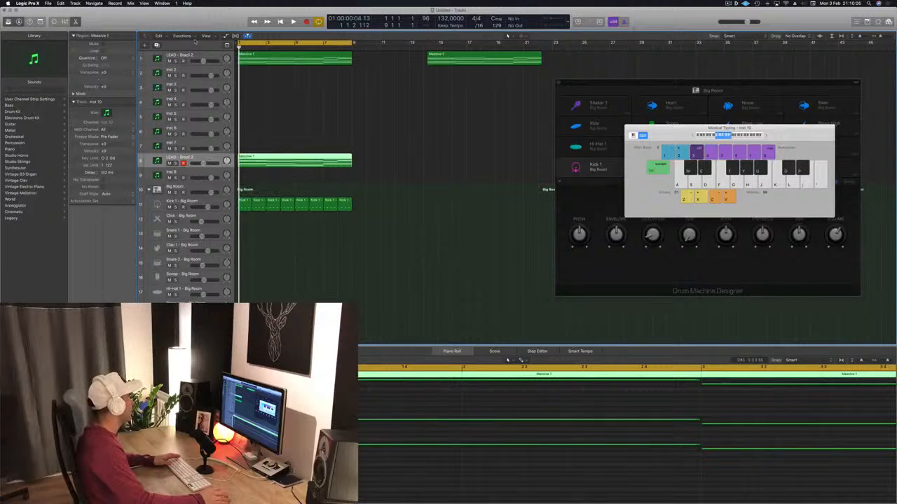
Mute the original lead track and open the duplicate's Sylenth1 window clear of the track list
key("ctrl+m")
key("space")
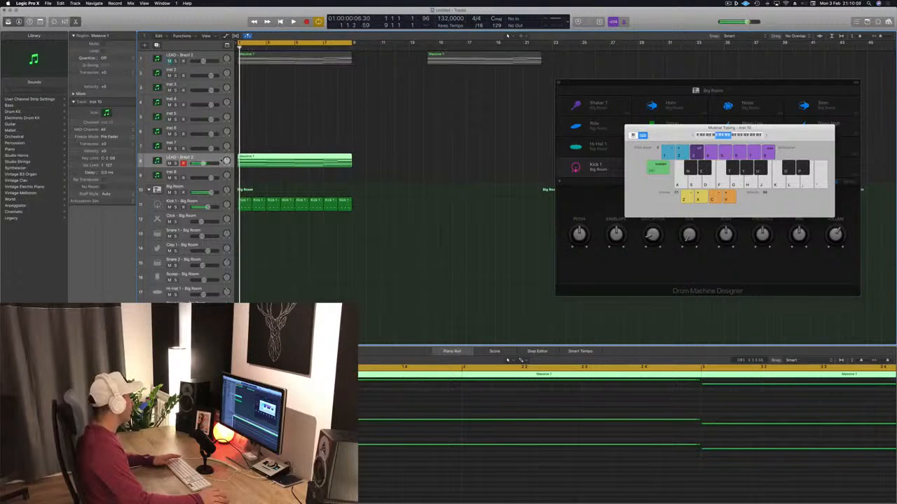
double_click(157, 161)
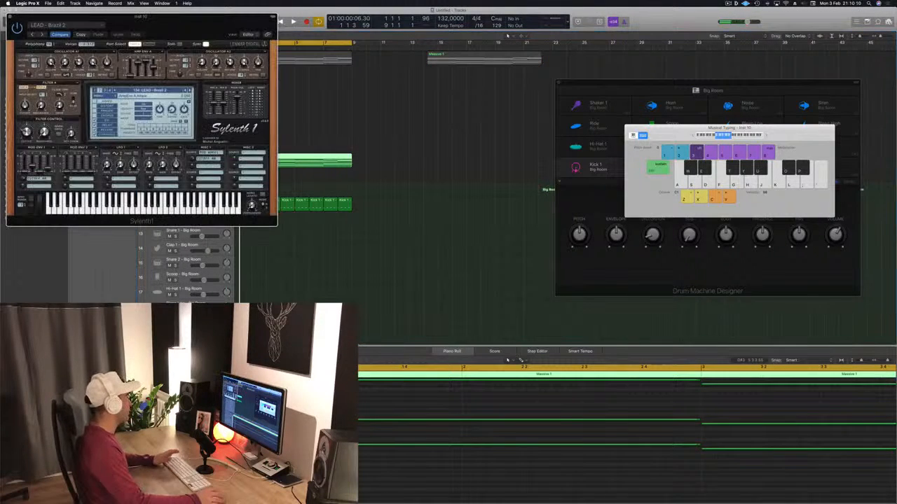
left_click_drag(164, 25, 614, 60)
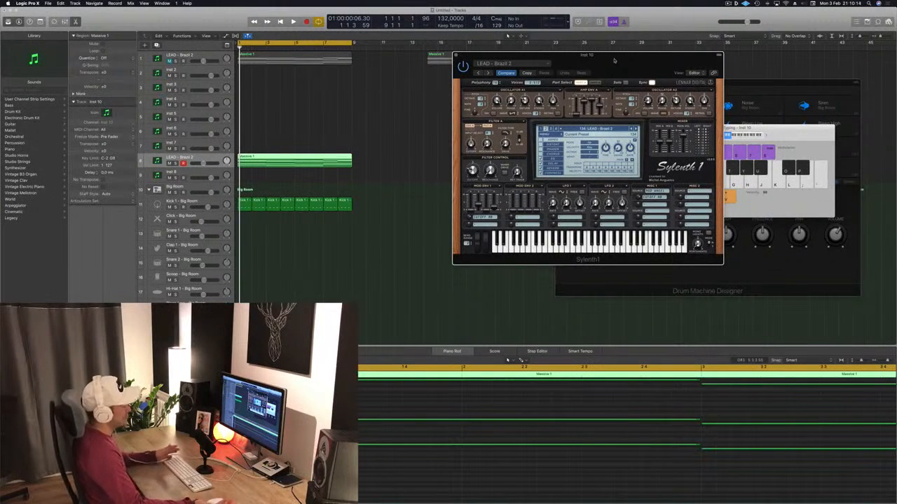
left_click_drag(614, 62, 583, 58)
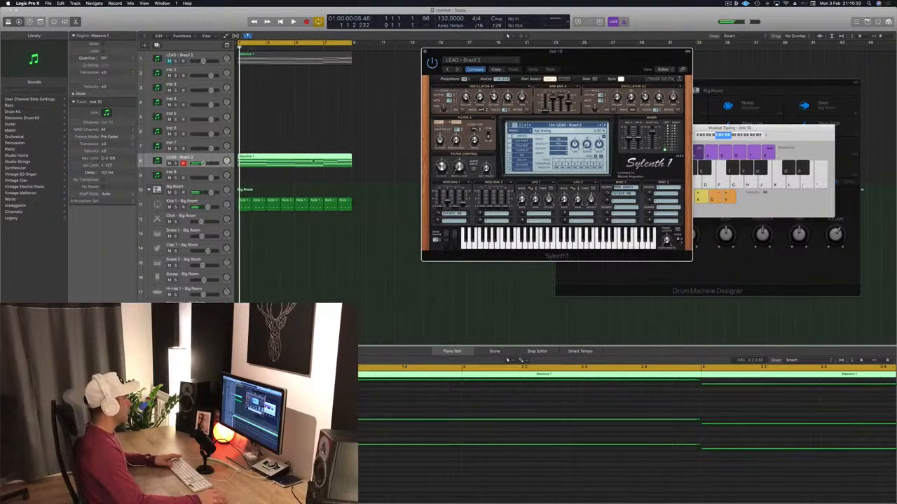
Remove the extra chord voices from the copied region, leaving a single line of notes
key("super+Left")
key("super+Left")
key("super+Left")
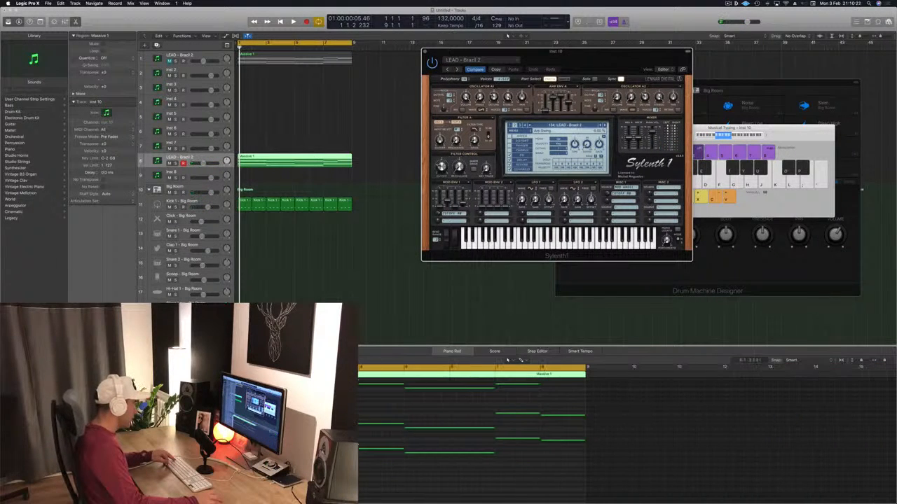
left_click(484, 433)
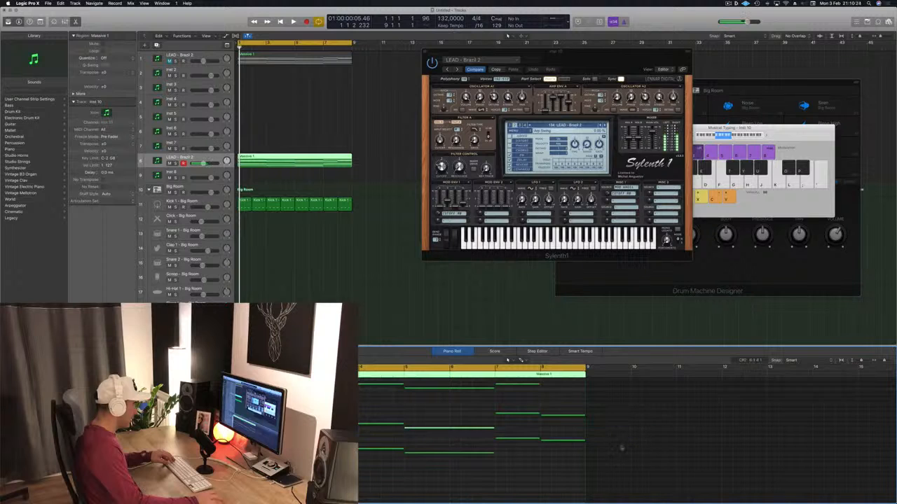
scroll(571, 430, "up", 5)
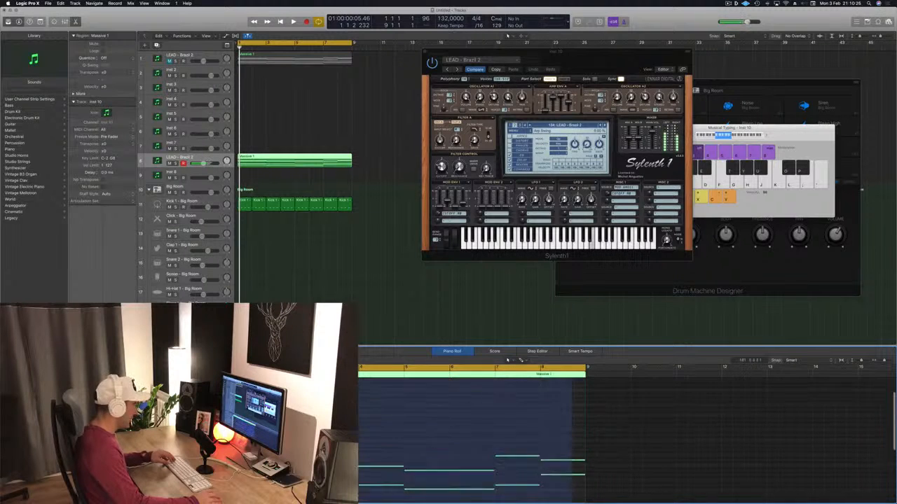
scroll(520, 361, "down", 4)
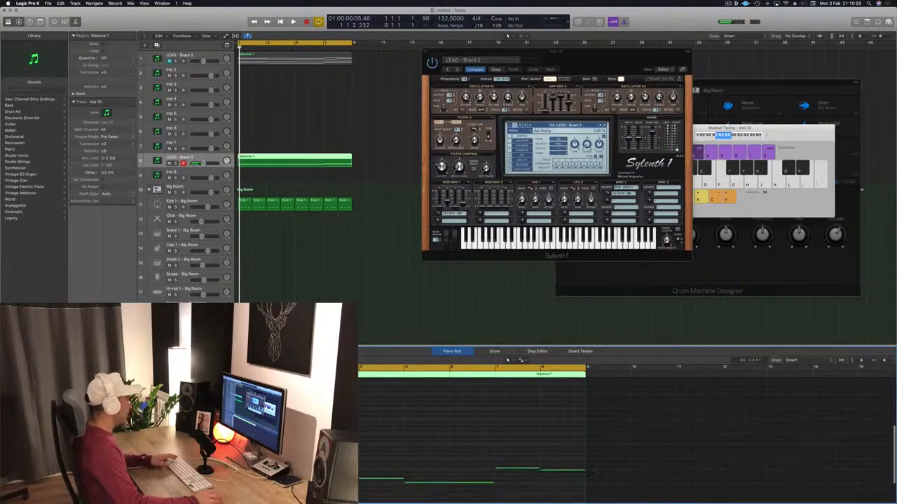
Shorten the long opening note before bar 3 to a short note at the region's start and play the loop
key("super+Right")
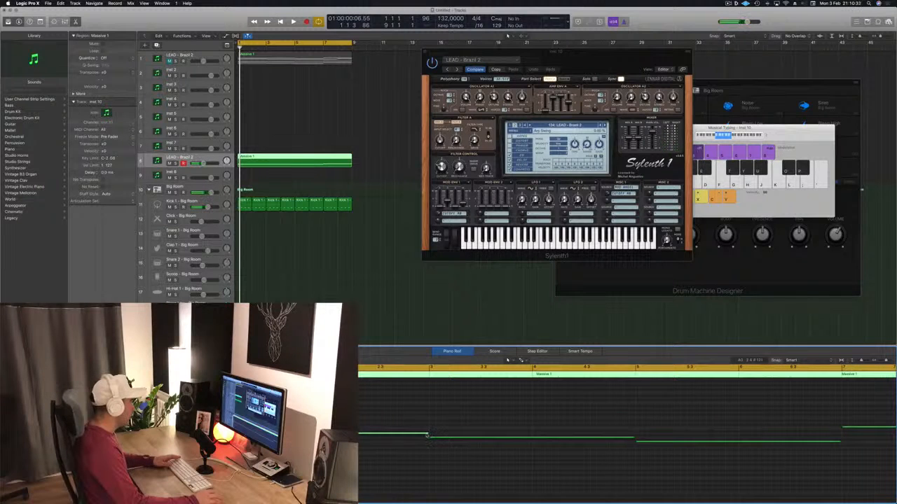
left_click_drag(426, 435, 430, 437)
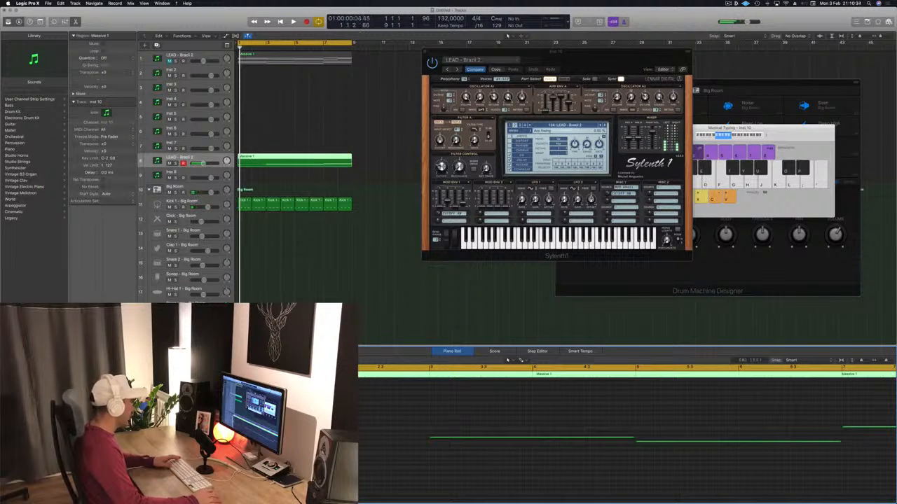
key("super+Right")
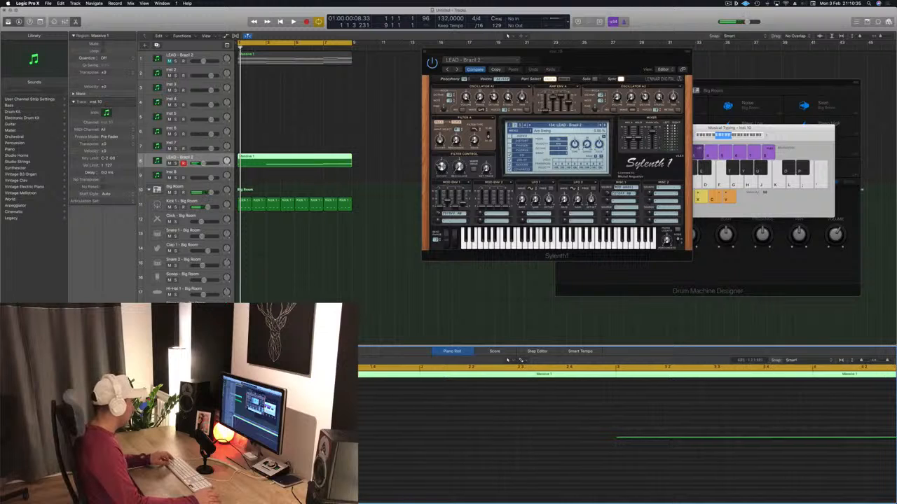
key("space")
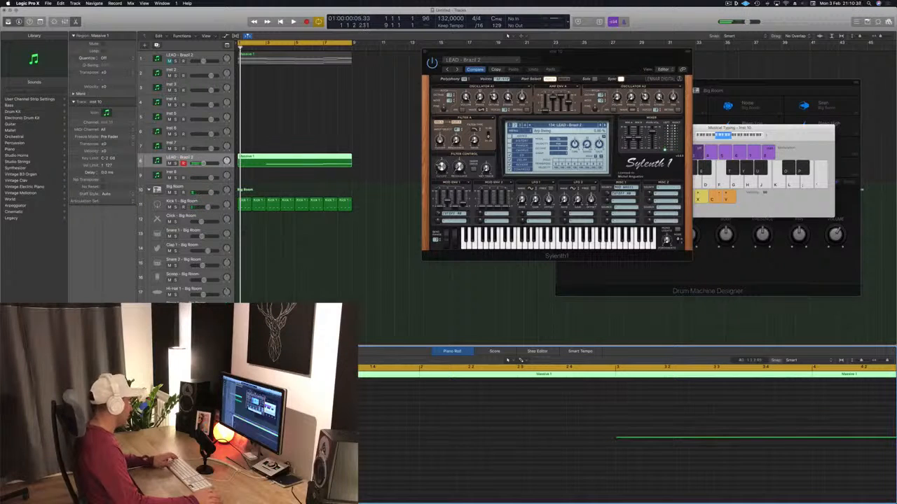
Duplicate the short note across bar 1 at the same pitch to build a rhythmic pattern, auditioning it
key("space")
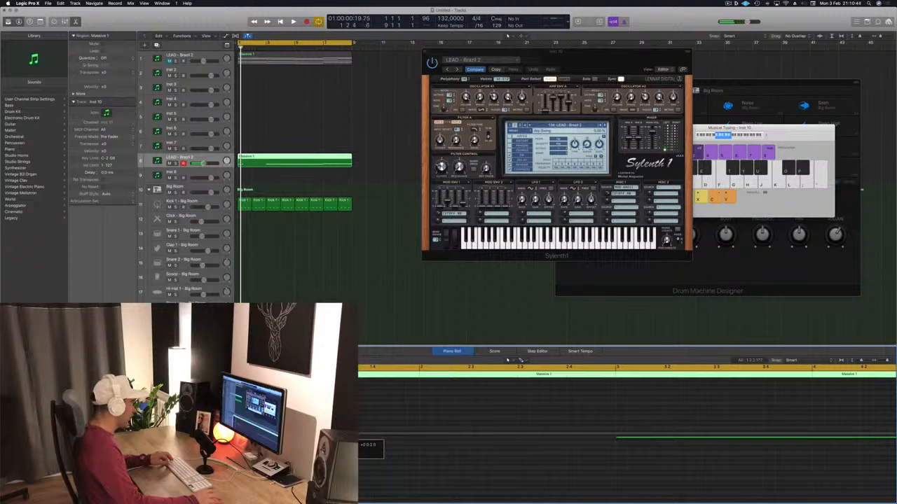
key("space")
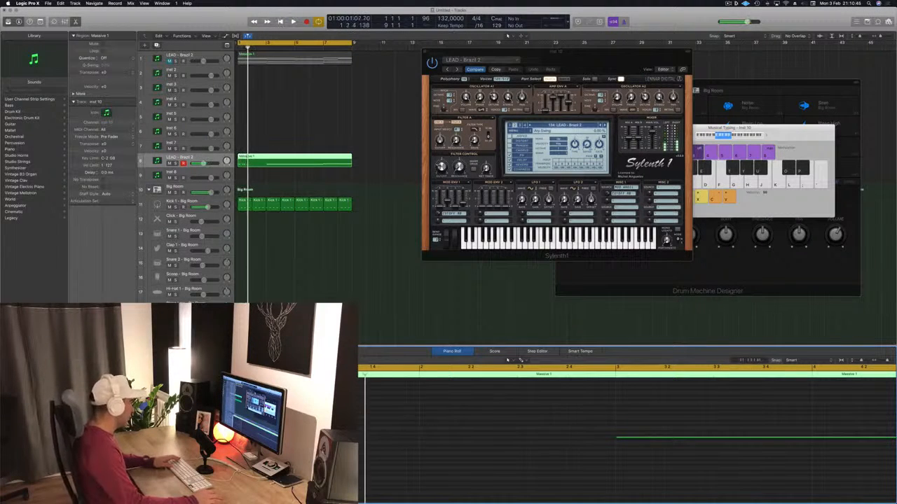
key("space")
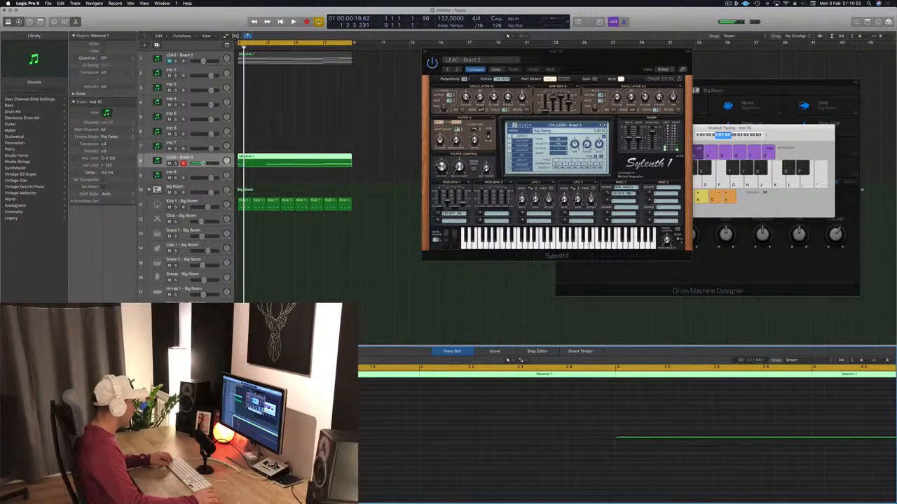
left_click_drag(260, 436, 351, 433)
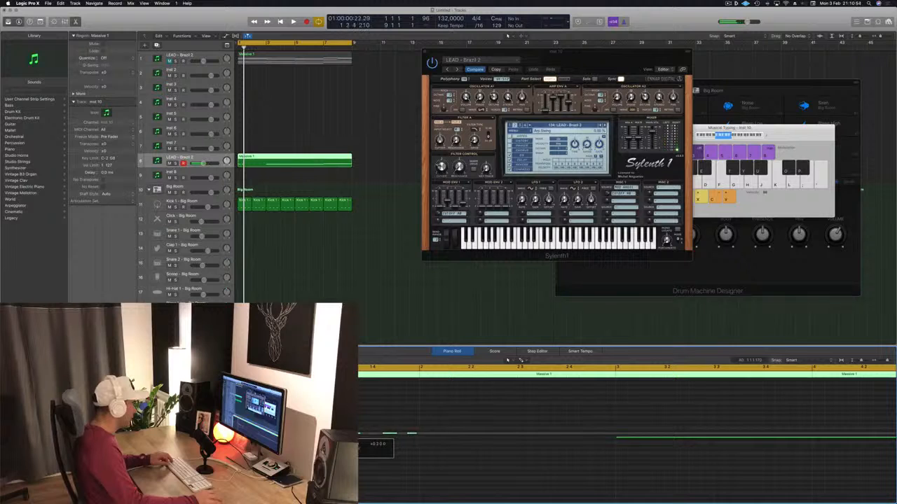
key("space")
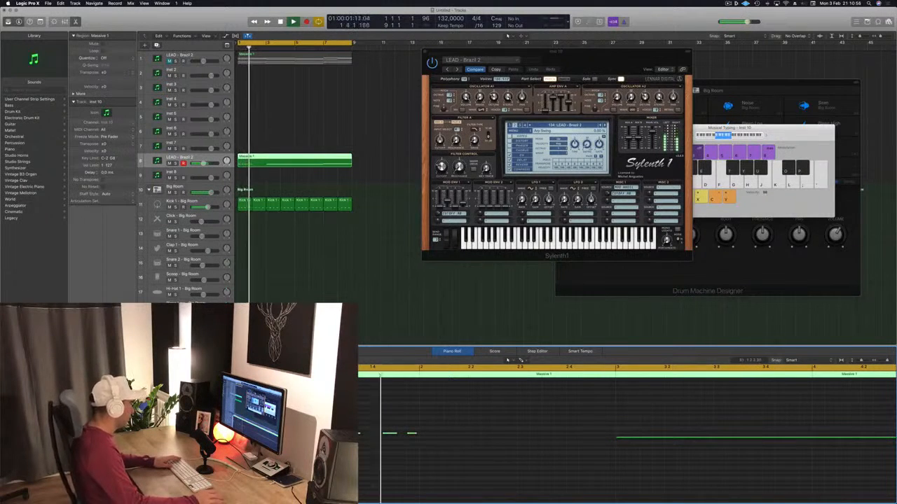
Audition the bar 1 pattern, then select its short notes and copy them into bar 2
key("space")
key("space")
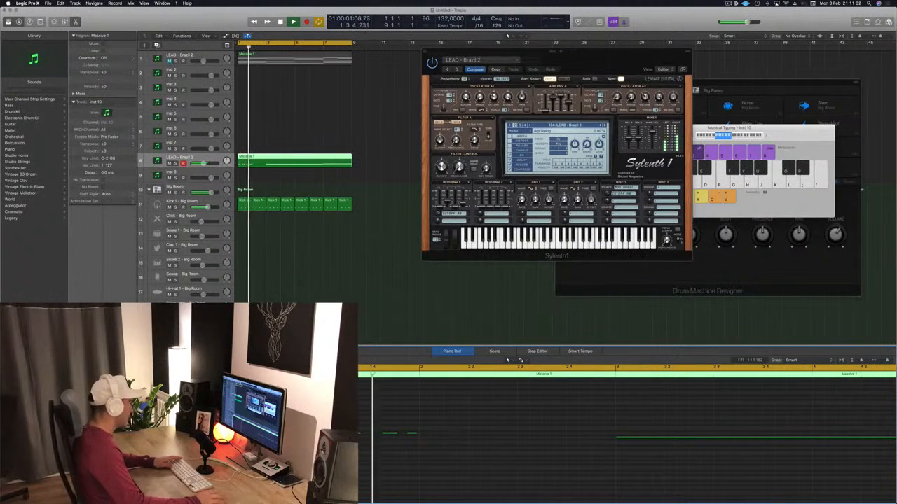
key("space")
key("space")
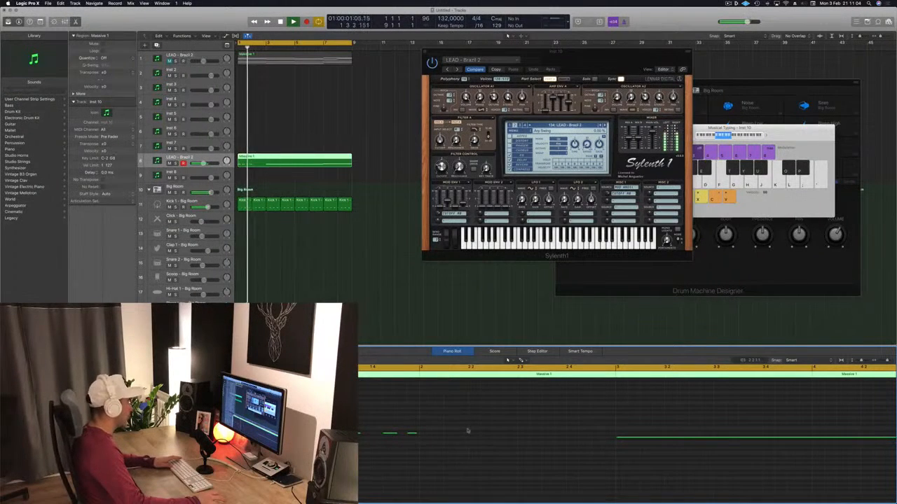
key("space")
left_click_drag(498, 418, 359, 467)
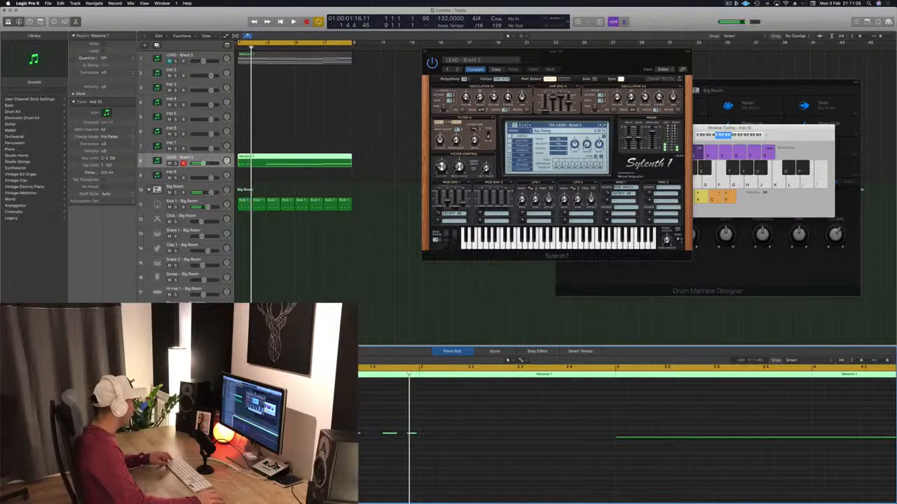
left_click_drag(277, 435, 428, 436)
key("space")
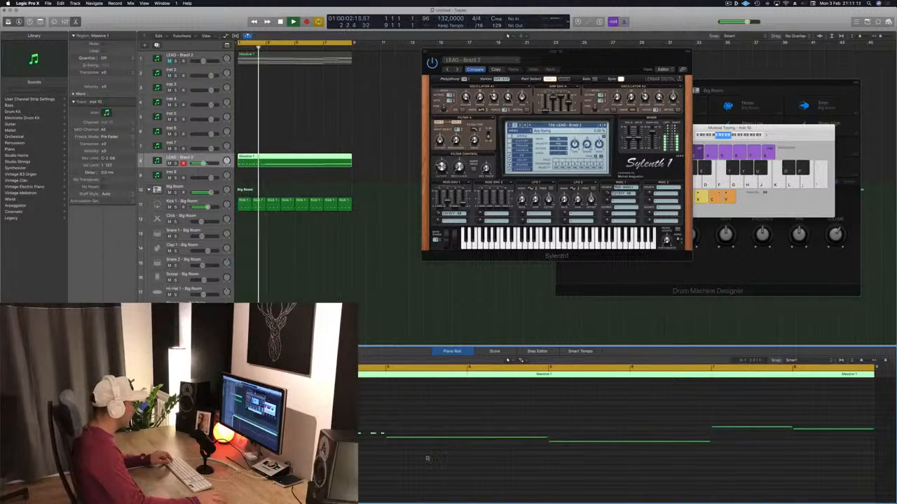
Adjust the timing of the short note near the start of bar 2 while repeatedly auditioning the two-bar pattern
scroll(428, 459, "up", 2)
key("space")
key("space")
scroll(342, 459, "up", 3)
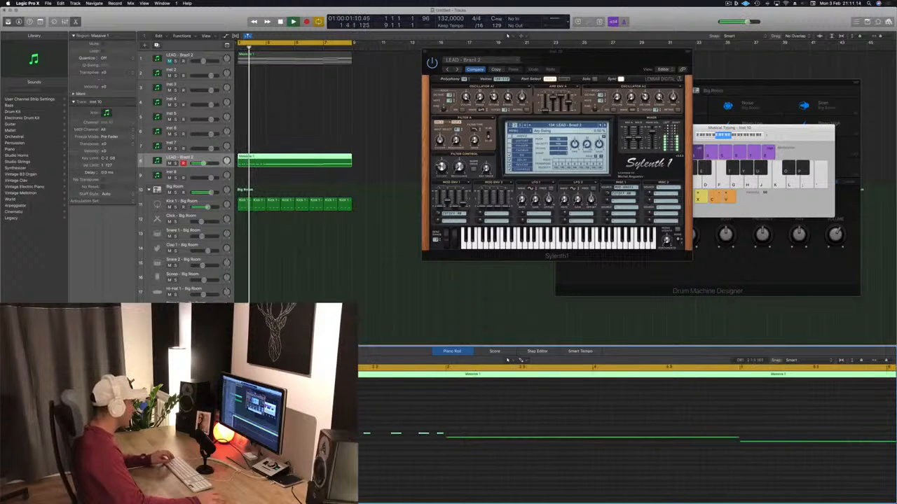
scroll(333, 459, "left", 3)
key("space")
key("space")
left_click(376, 434)
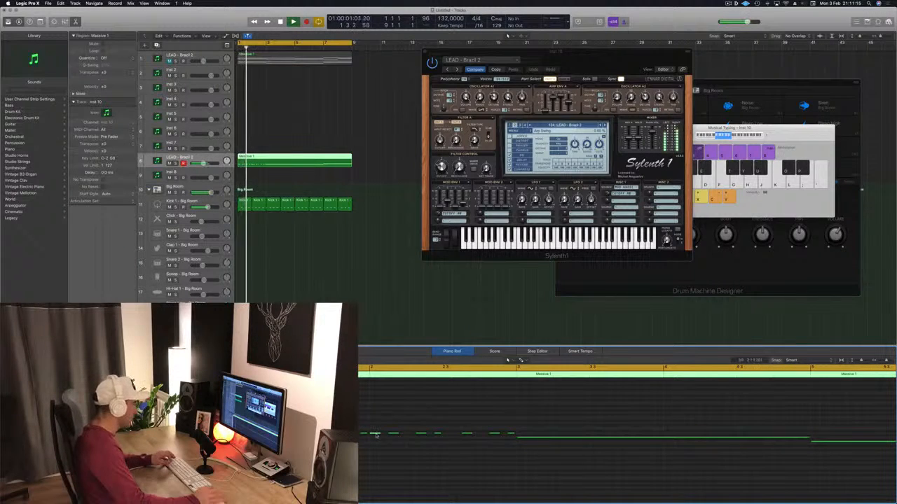
key("space")
key("space")
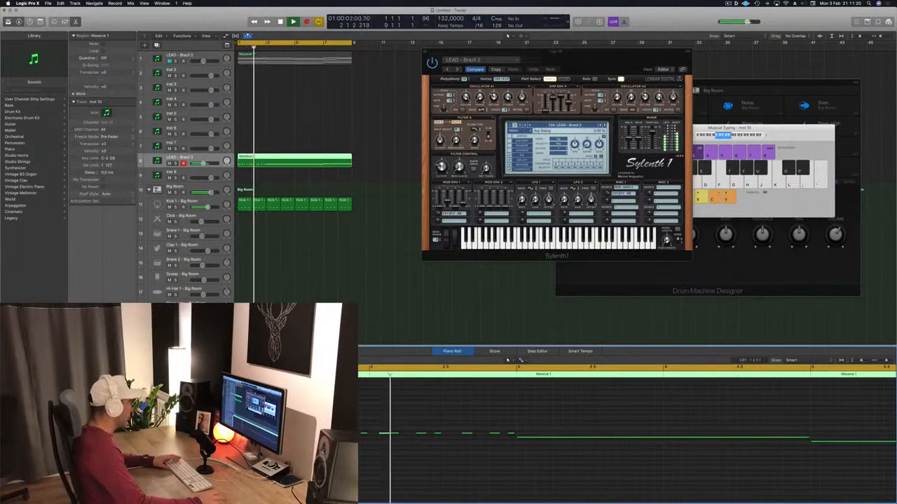
key("space")
key("space")
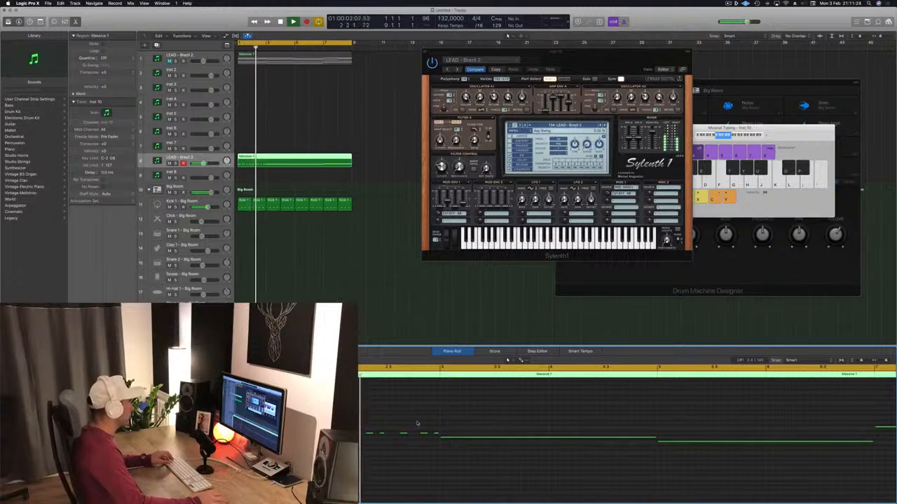
Replace the long notes in bars 3–4 and 5–6 with copies of the two-bar short-note pattern at the same pitches
scroll(378, 419, "down", 3)
key("space")
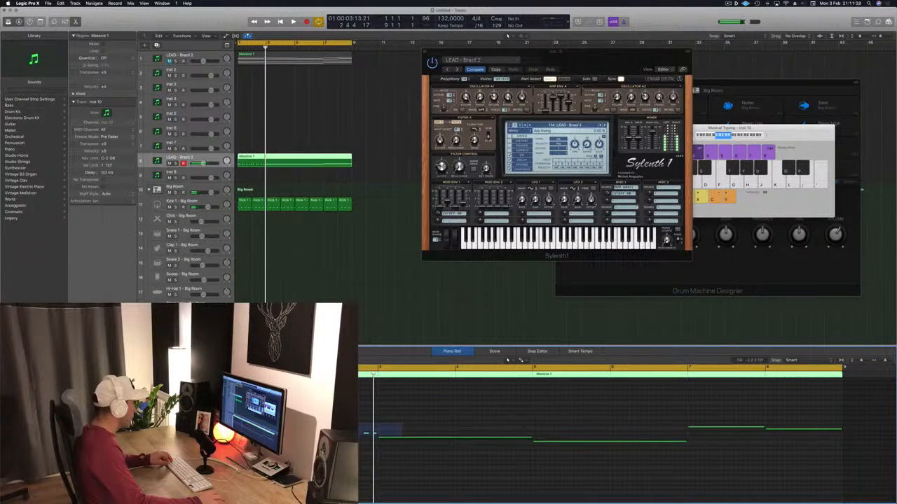
left_click(380, 439)
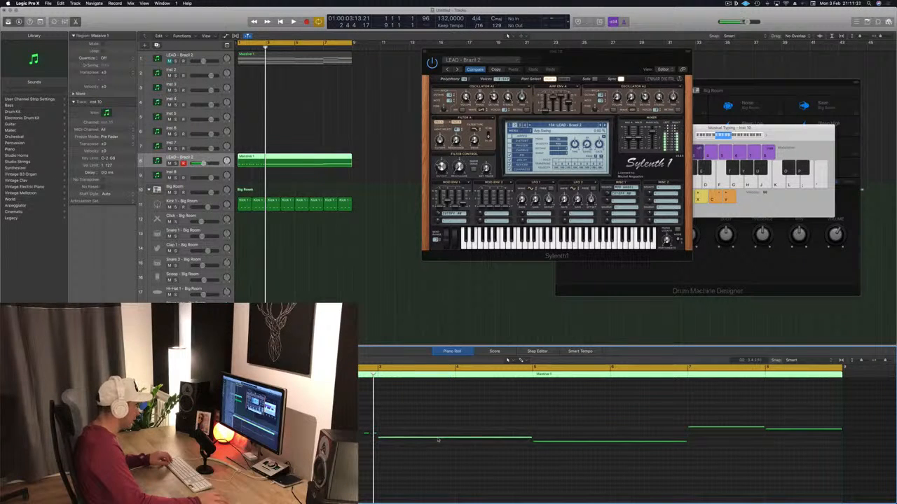
key("Delete")
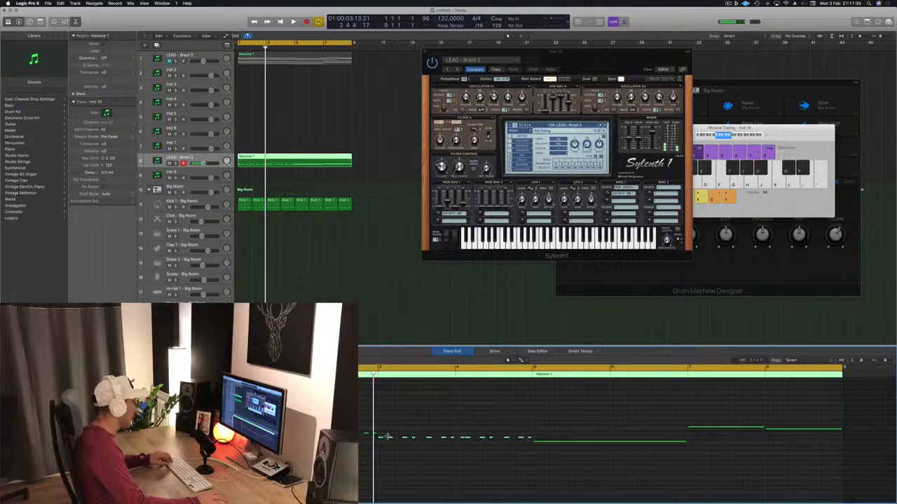
left_click_drag(380, 439, 537, 446)
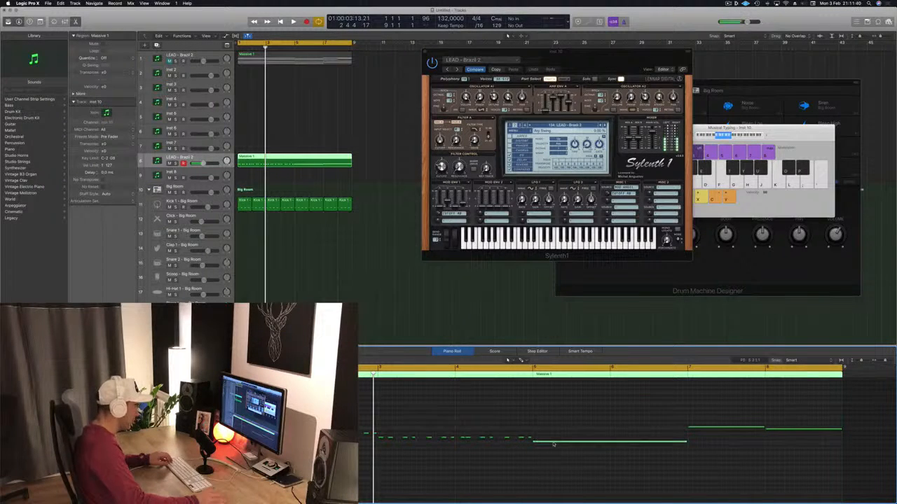
key("Delete")
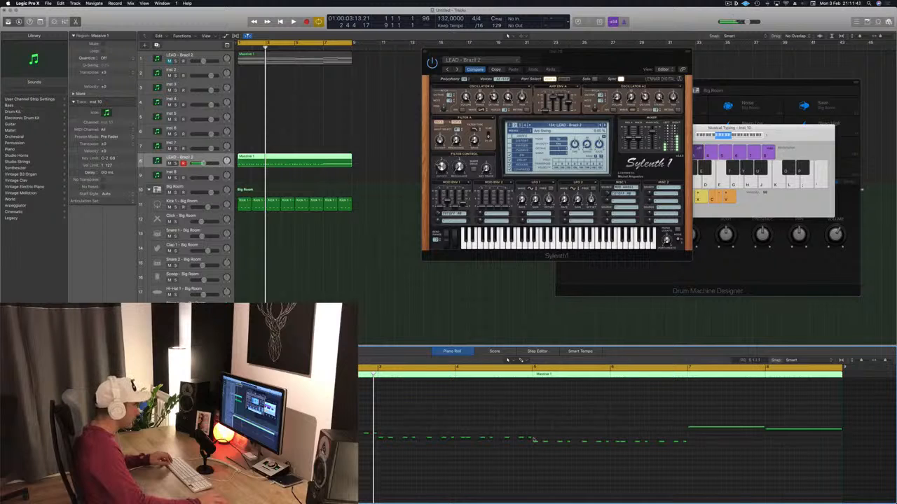
Replace the long notes in bars 7 and 8 with copies of the short-note pattern at their pitches, and play the loop
left_click_drag(534, 439, 720, 451)
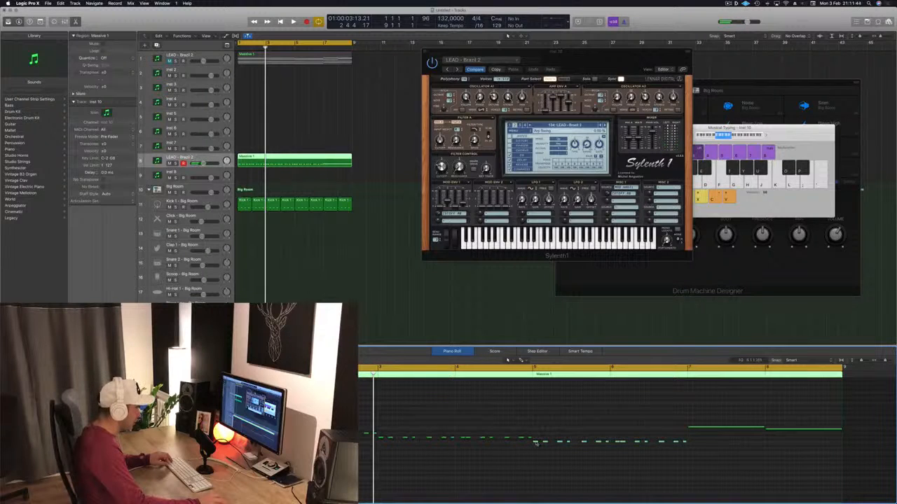
left_click_drag(535, 443, 710, 430)
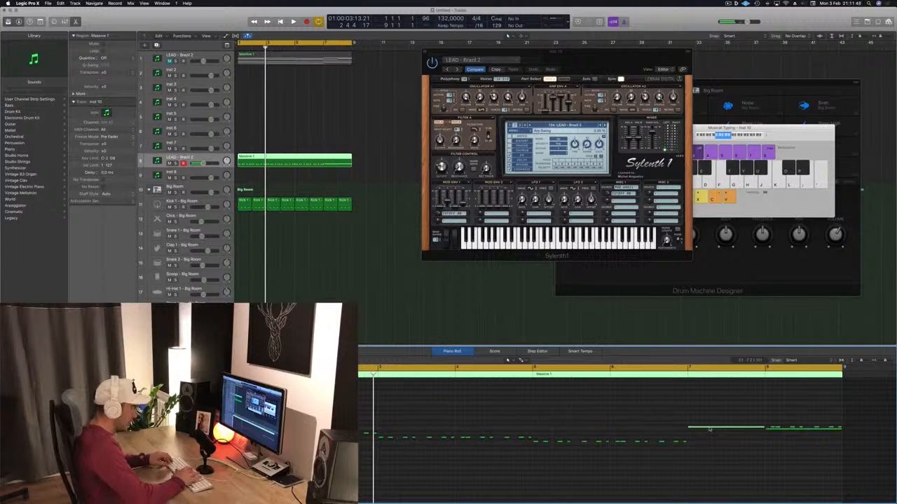
key("Delete")
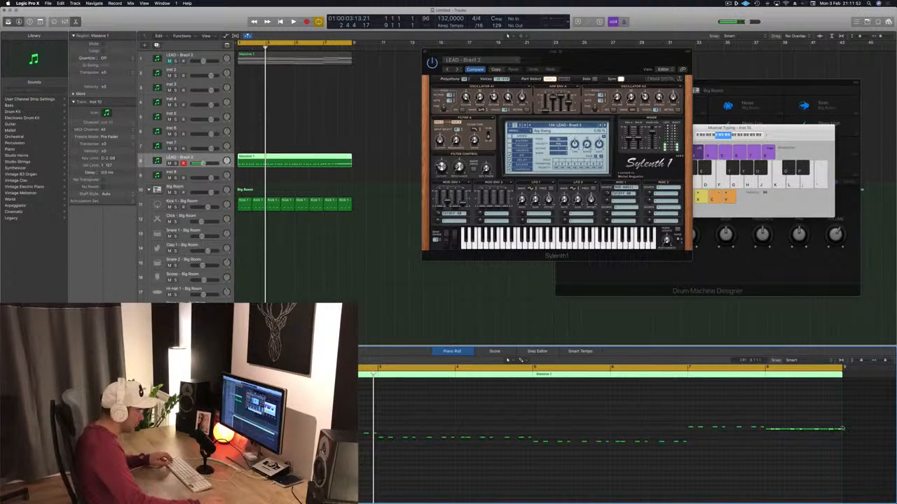
left_click(768, 430)
key("Delete")
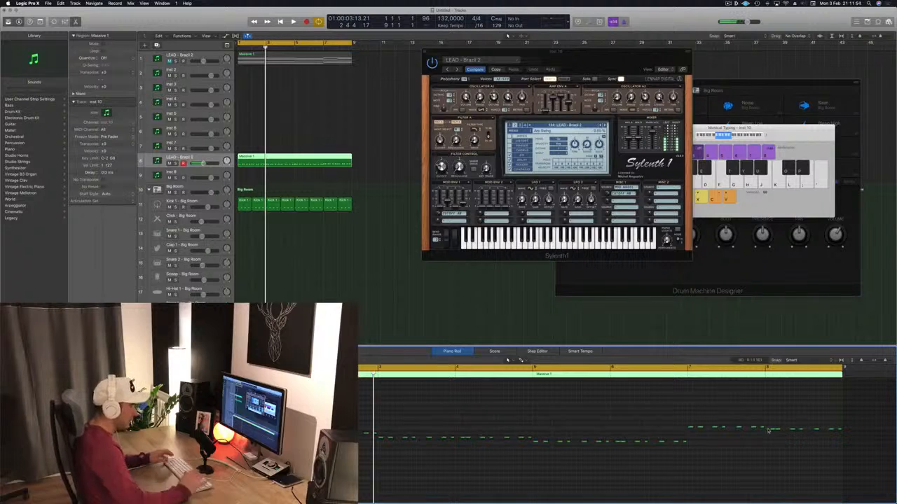
key("space")
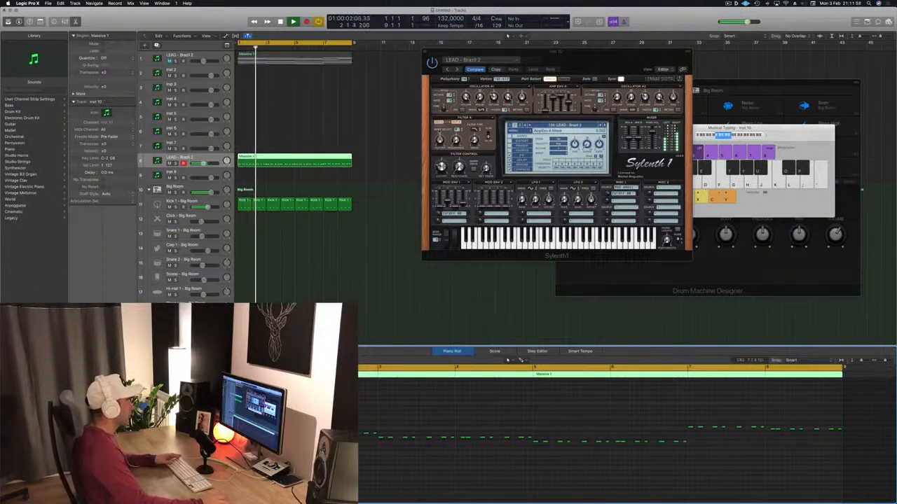
Enlarge the rhythmic lead track's height and move the Sylenth1 window lower while the loop plays
left_click_drag(569, 59, 582, 121)
left_click(190, 164)
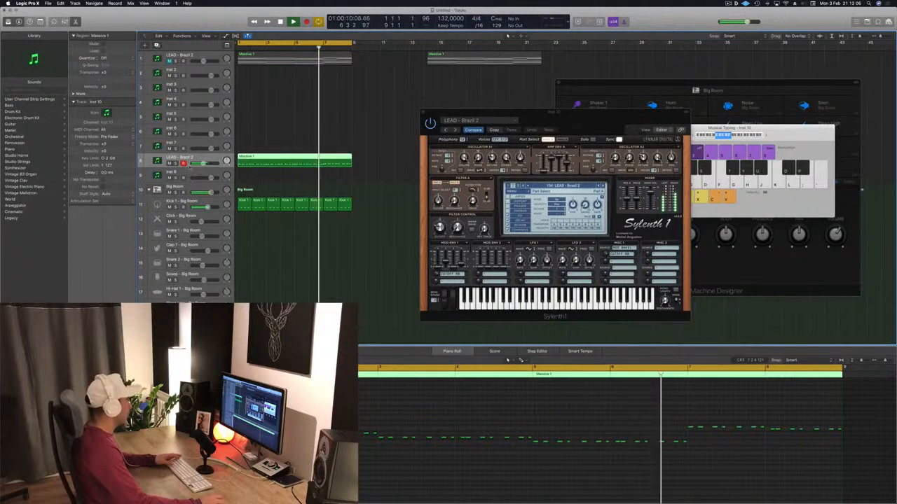
key("ctrl+z")
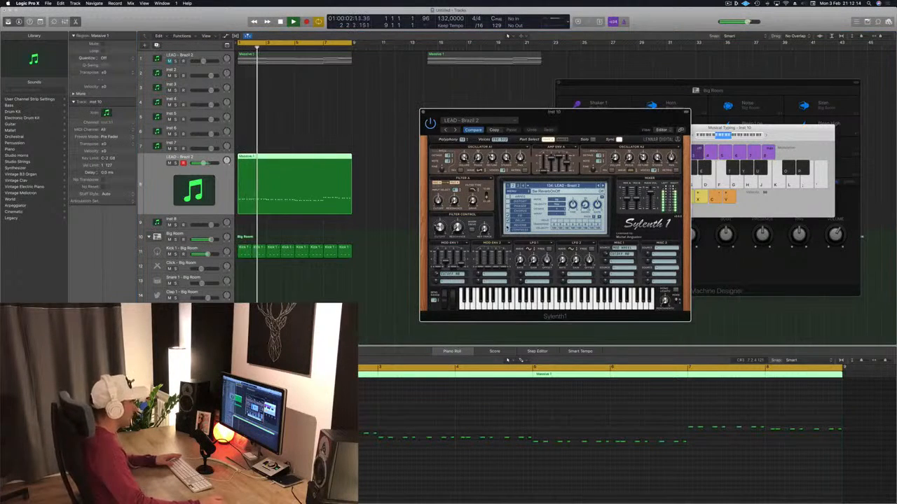
left_click_drag(586, 120, 589, 142)
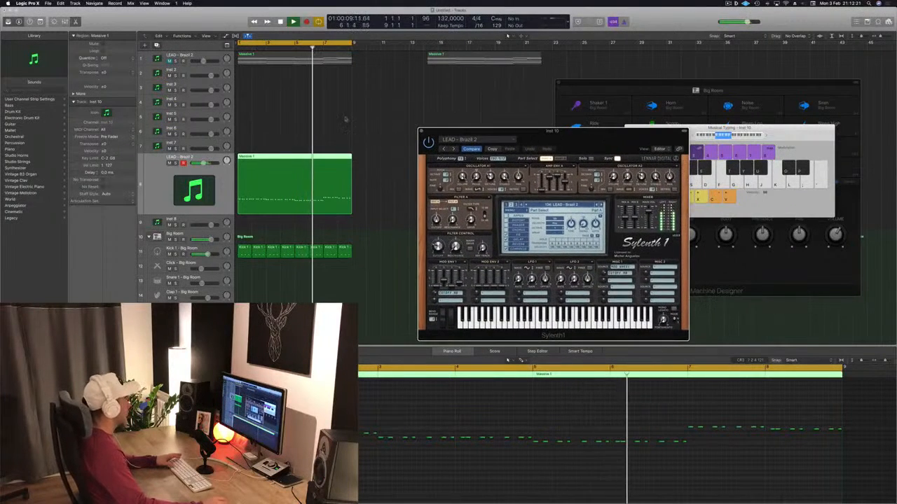
Unmute and select the original chord lead track to hear it with the rhythmic part, and move the Sylenth1 window clear of the regions
left_click(168, 61)
key("space")
left_click(164, 61)
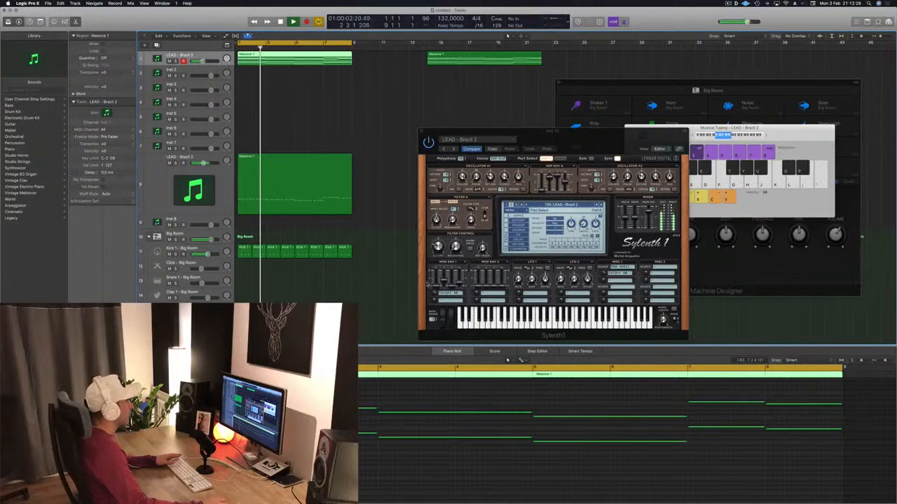
left_click_drag(616, 134, 662, 58)
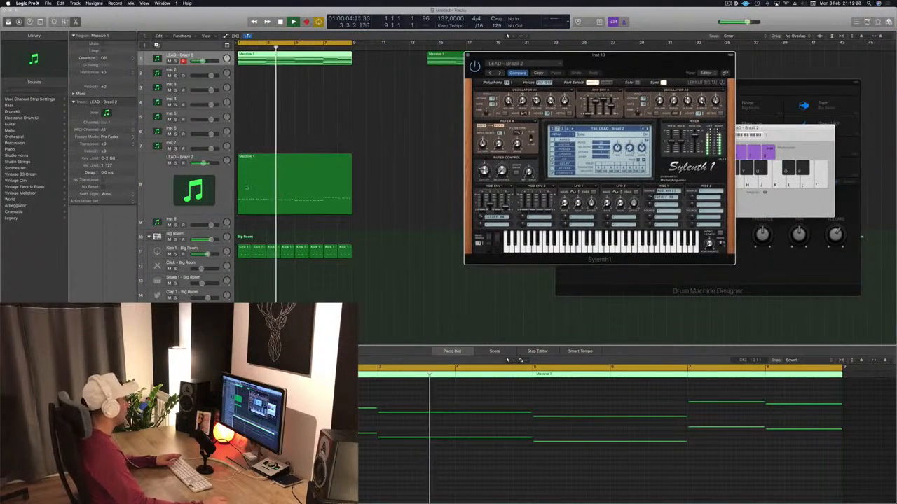
Duplicate the rhythmic lead track with its settings and copy the short-note region onto the new track
left_click(141, 178)
key("Return")
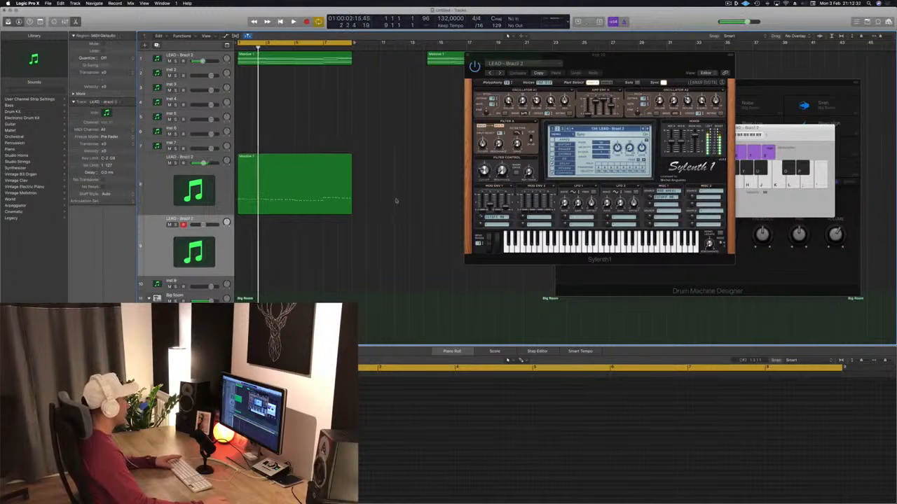
key("space")
left_click(264, 192)
left_click_drag(264, 192, 264, 254)
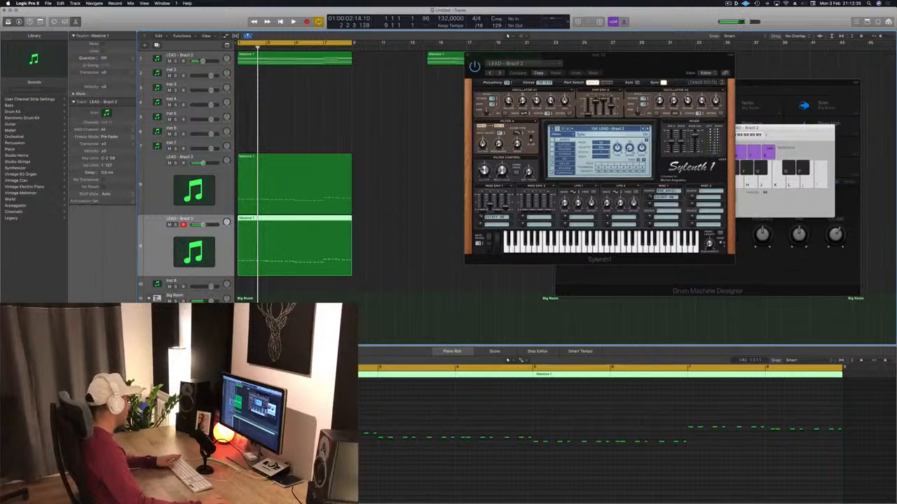
Open the new duplicate track's Sylenth1 instance and play the loop from the start
double_click(194, 251)
left_click_drag(205, 17, 630, 55)
key("space")
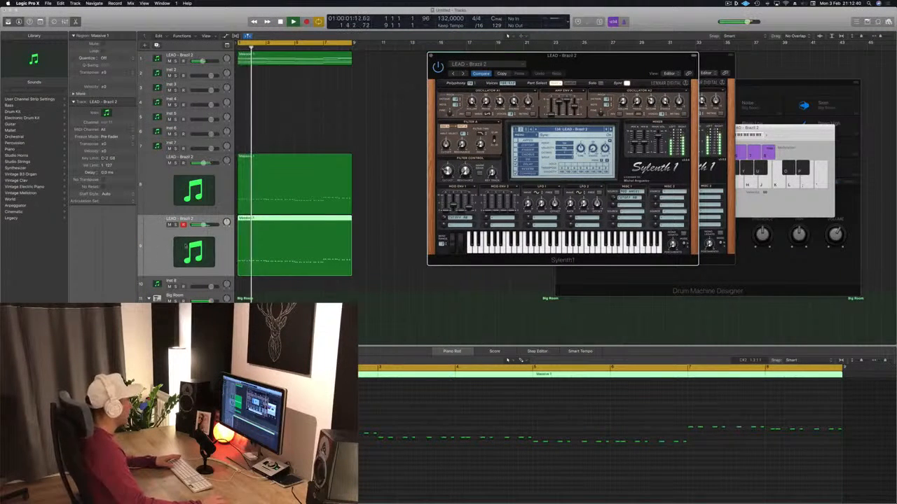
left_click(185, 246)
key("Return")
Browse the Sylenth1 preset banks on the duplicate track and load the preset BASS - Acid Bass
left_click(549, 129)
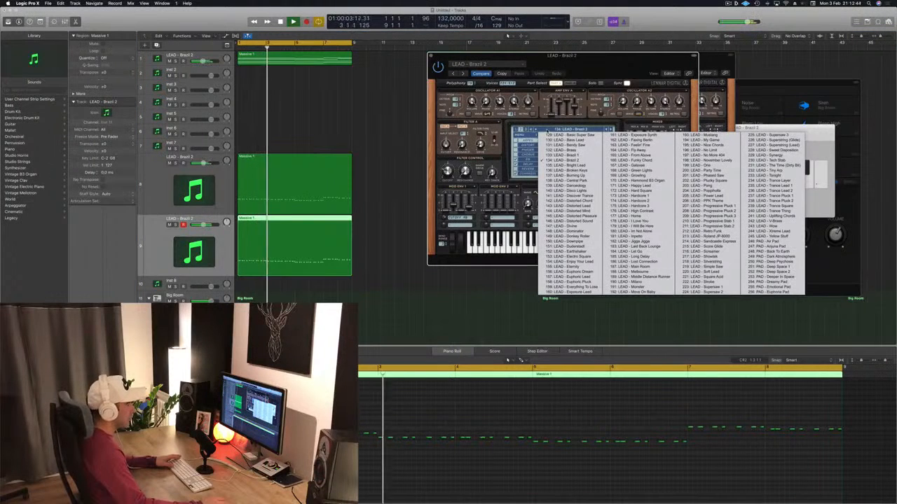
left_click(526, 129)
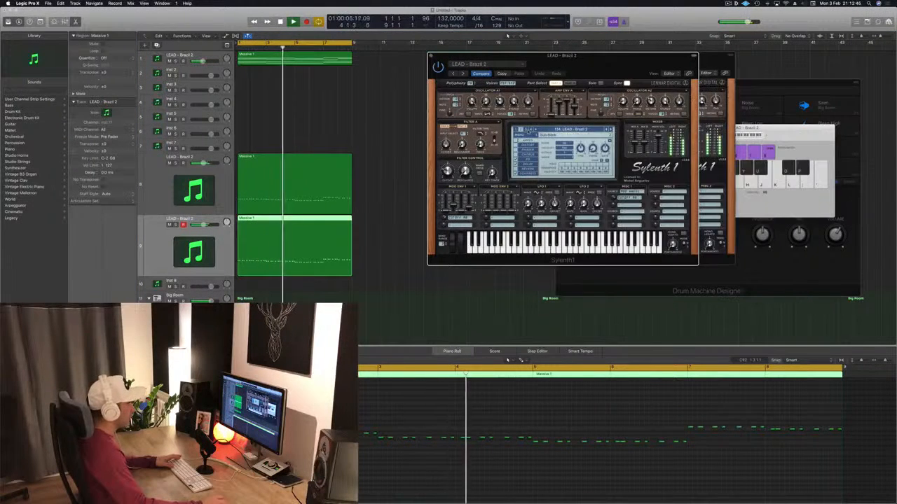
left_click(526, 129)
left_click(554, 130)
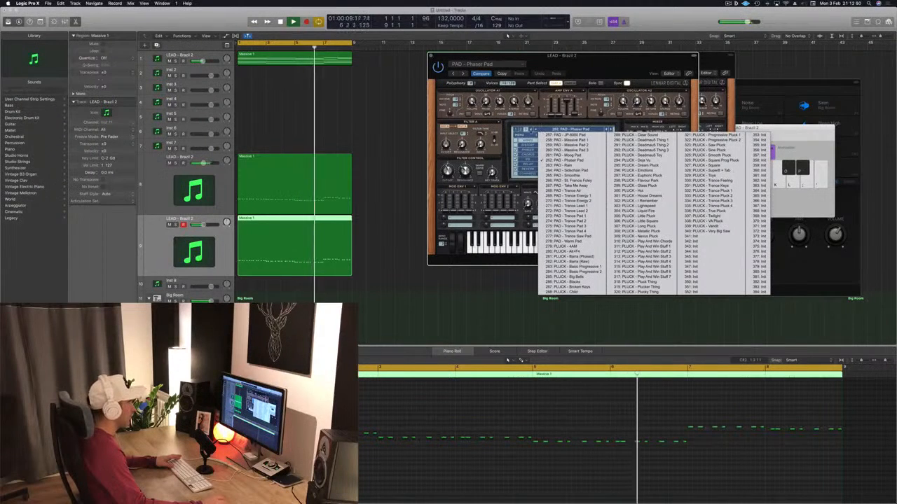
left_click(516, 130)
left_click(555, 131)
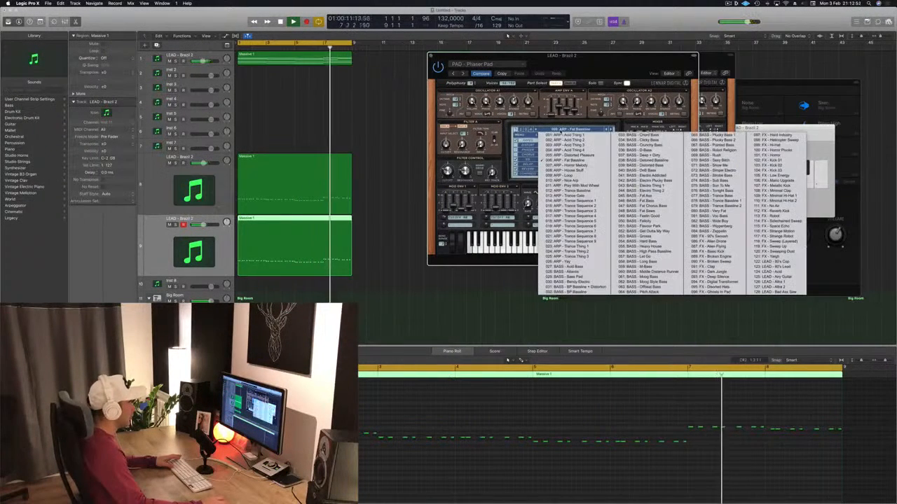
left_click(561, 267)
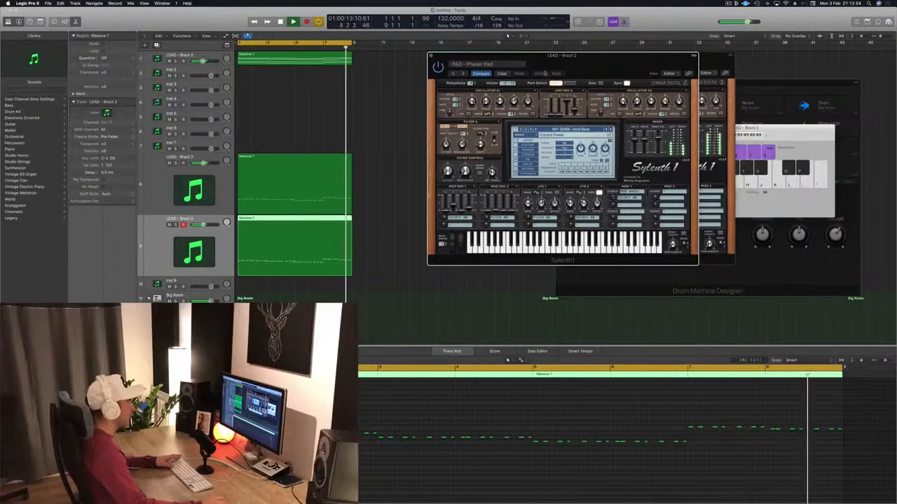
left_click_drag(610, 70, 592, 63)
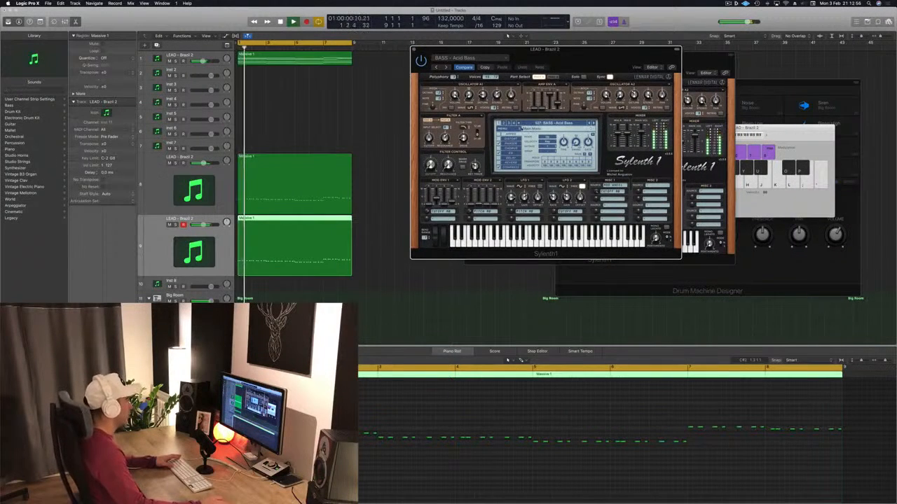
Step forward through the bass presets to BASS - BP Bassline + Distortion while auditioning the loop
key("Return")
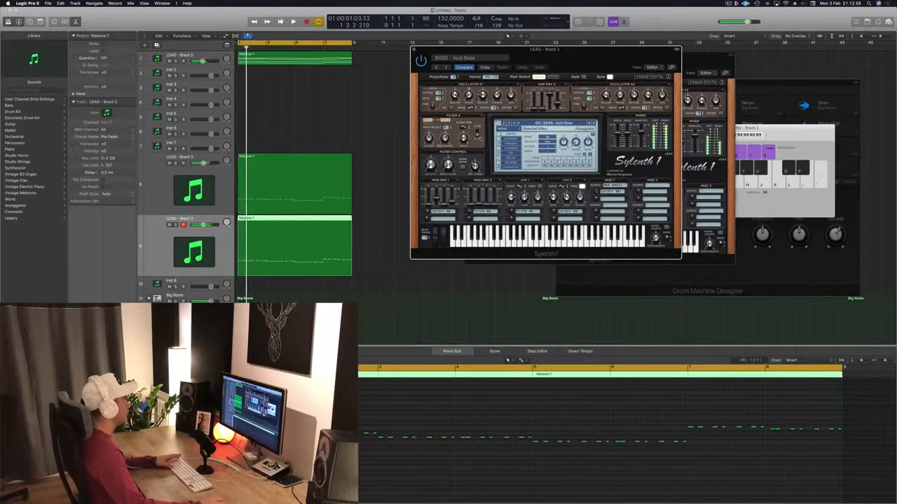
key("space")
left_click(595, 123)
key("Return")
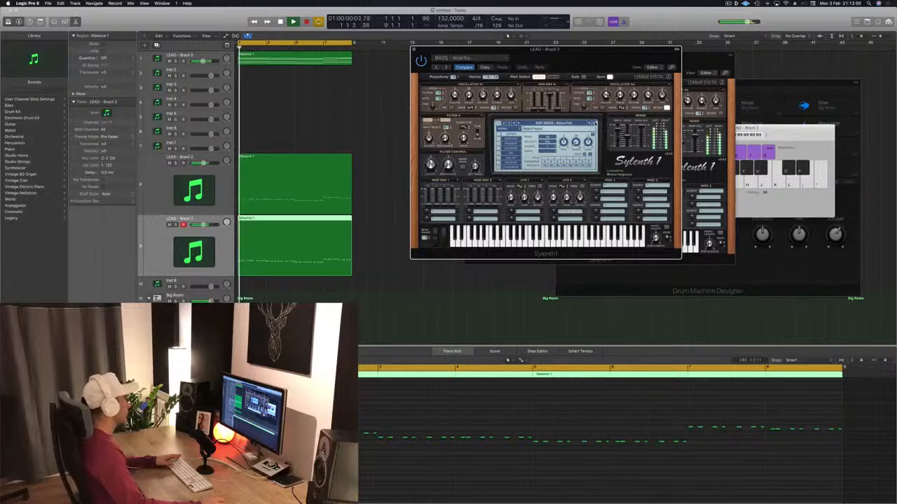
left_click(595, 124)
left_click(595, 124)
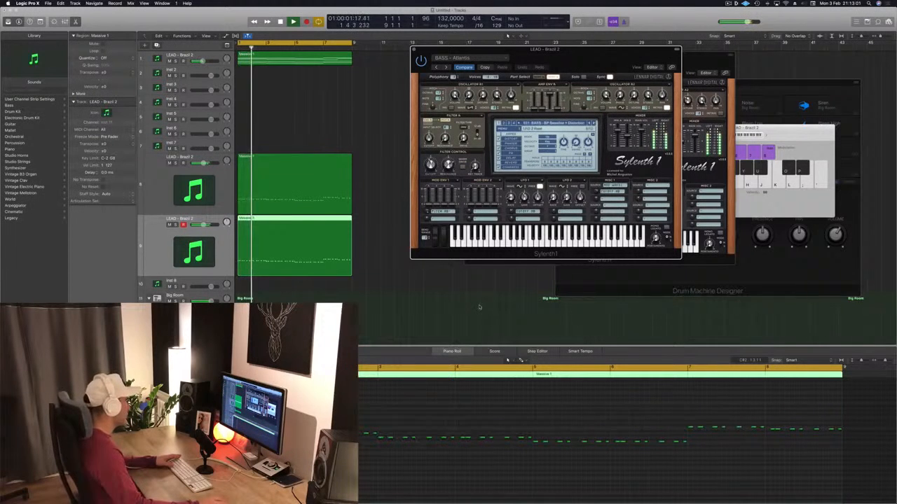
Transpose all notes of the bass region up one octave and replay the loop from the start
left_click(416, 443)
key("space")
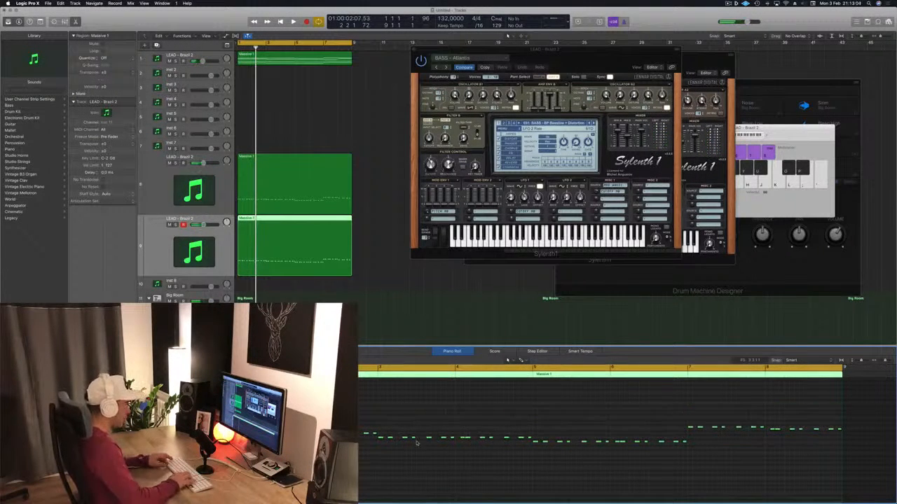
key("Return")
key("space")
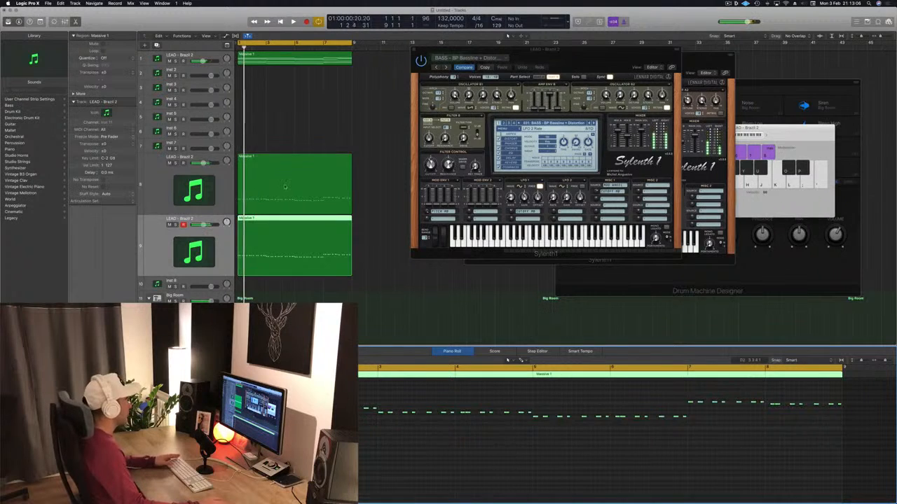
Transpose the notes of the rhythmic lead region up one octave and replay the loop
left_click(285, 188)
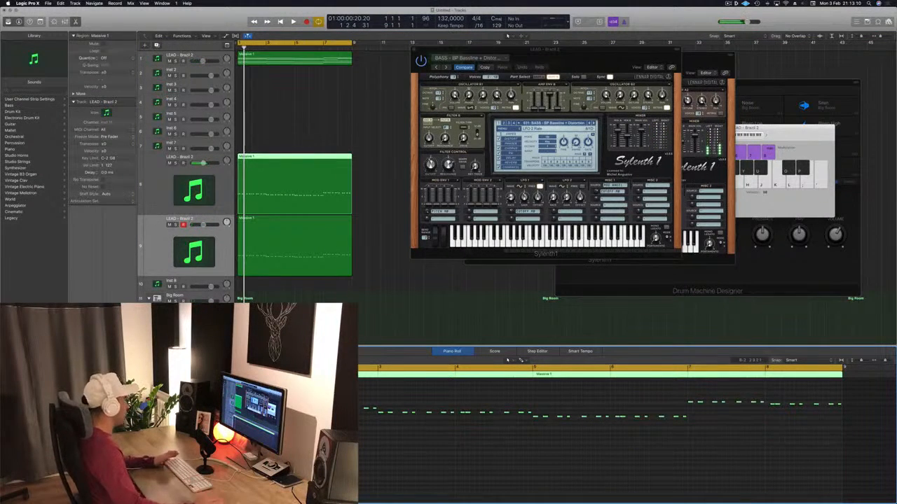
key("Return")
key("space")
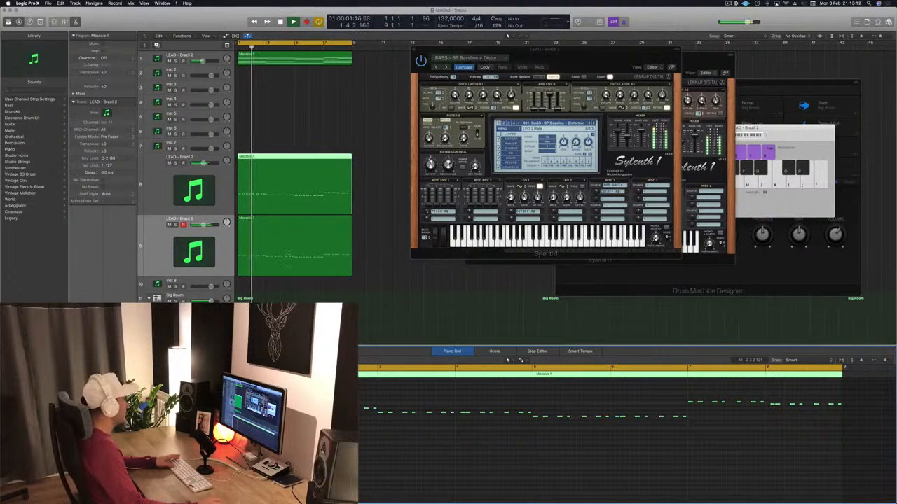
Select the bass region, mute its track and play the loop without it
left_click(287, 250)
key("space")
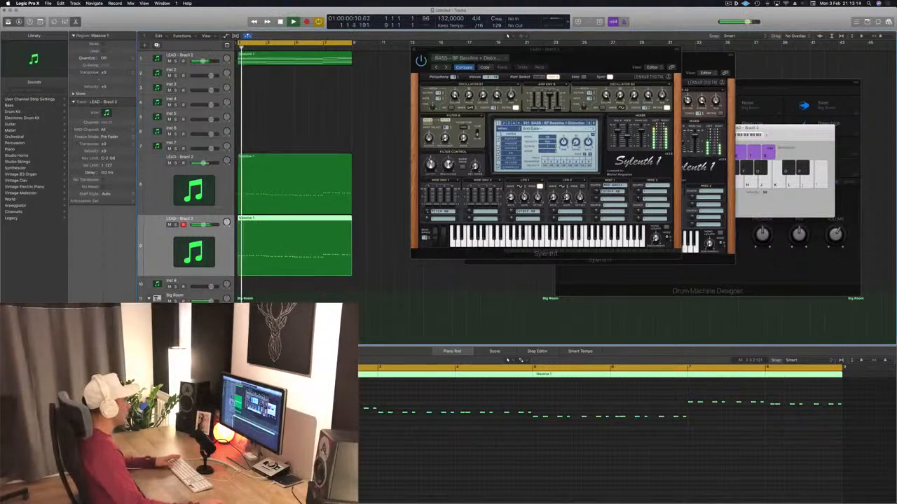
key("ctrl+m")
key("space")
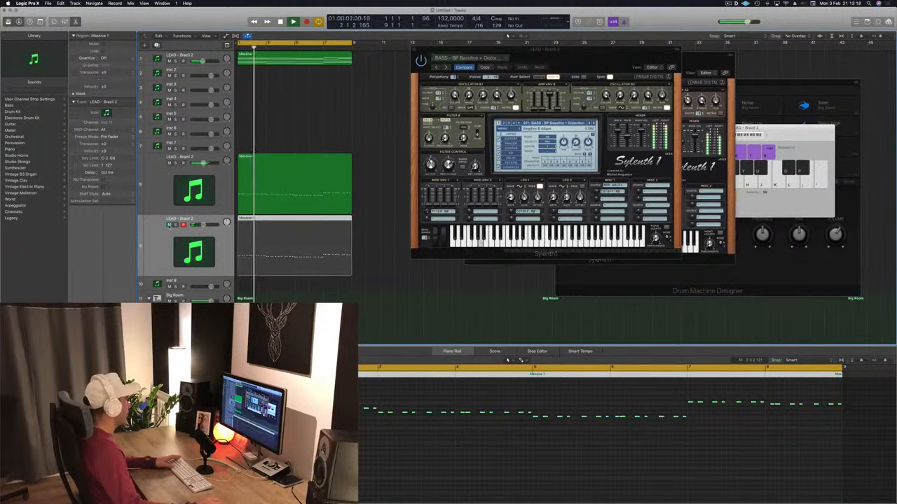
Transpose the rhythmic lead region's notes back down one octave and play the loop
left_click(297, 173)
left_click(312, 452)
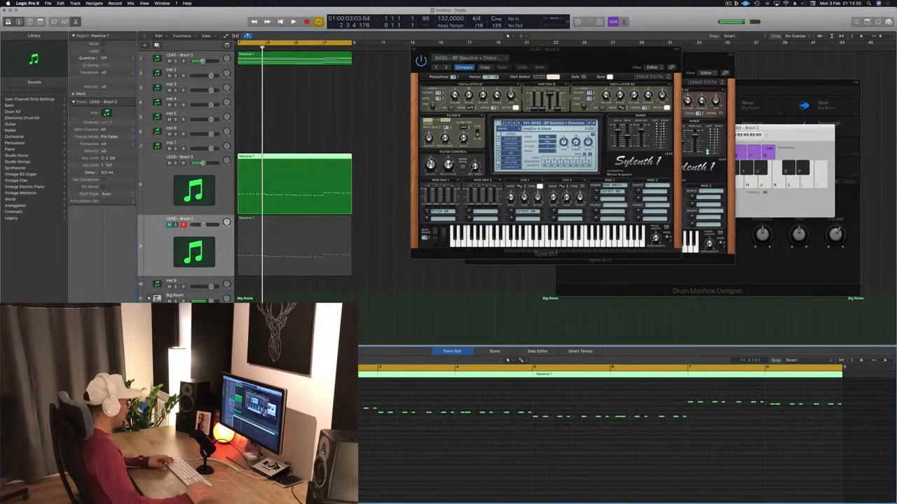
key("space")
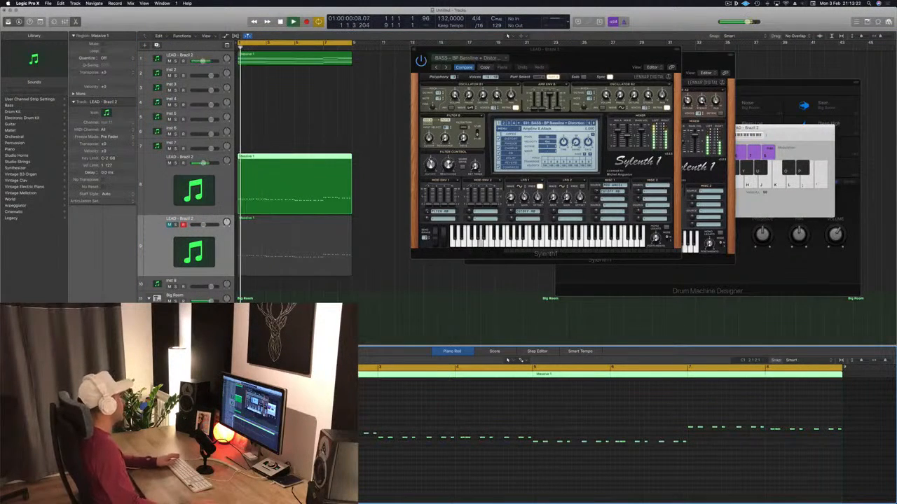
Select the bass region, unmute its track and replay the loop
left_click(306, 259)
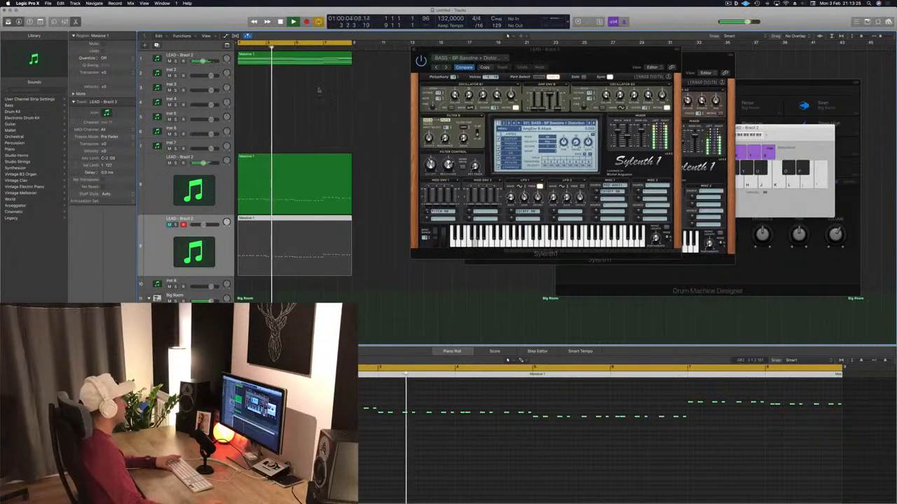
key("space")
key("space")
left_click(170, 225)
key("space")
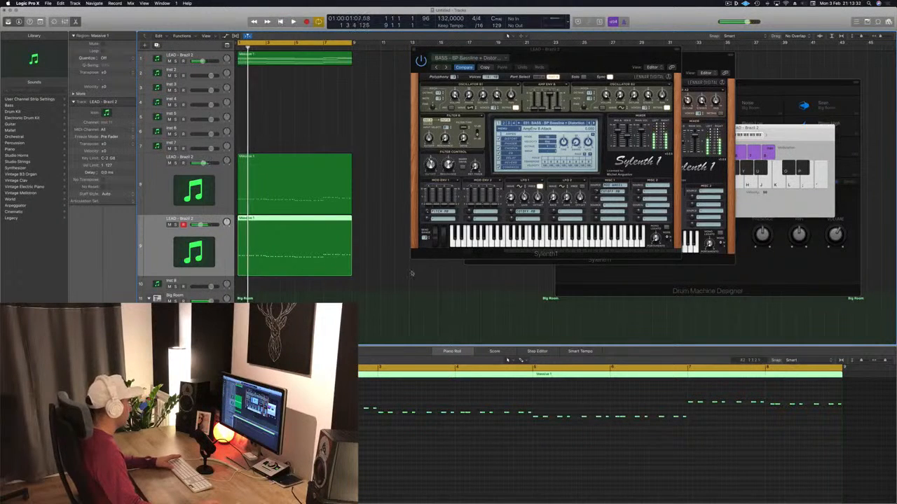
key("space")
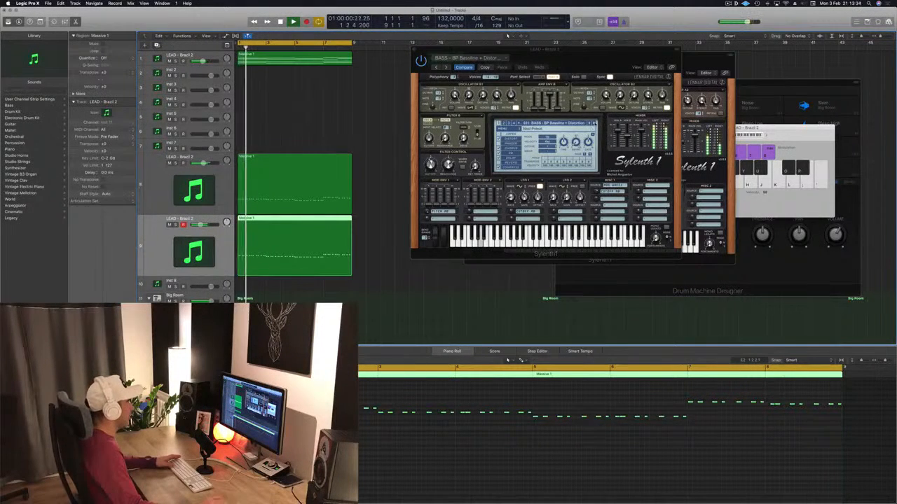
Audition successive Sylenth1 bass presets on the bass layer during playback and settle on BASS - Feelin Good
left_click(595, 124)
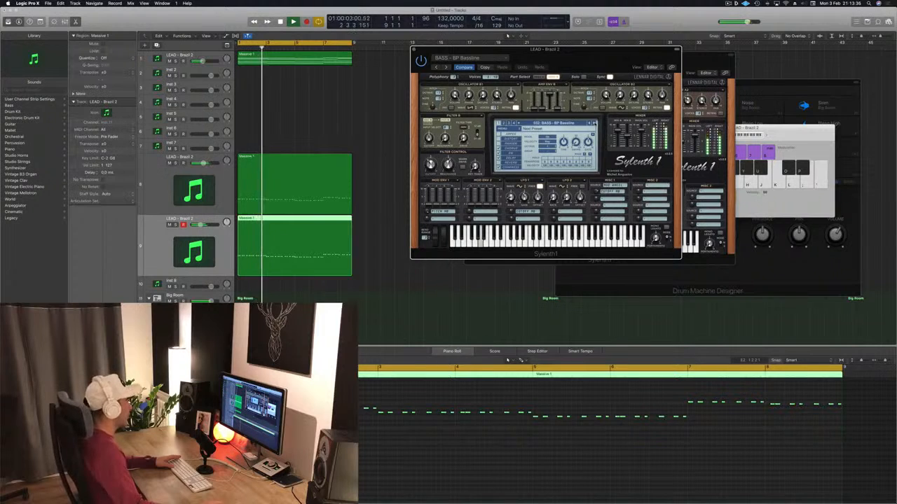
left_click(595, 124)
left_click(595, 124)
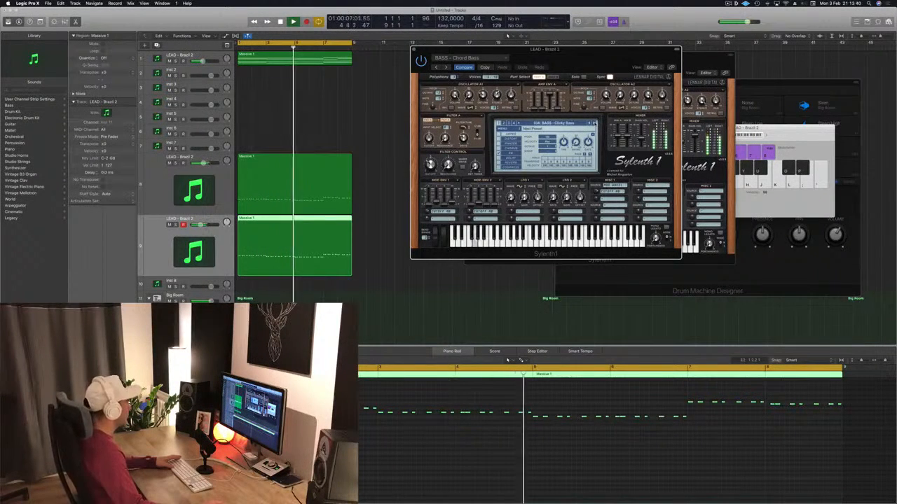
left_click(595, 124)
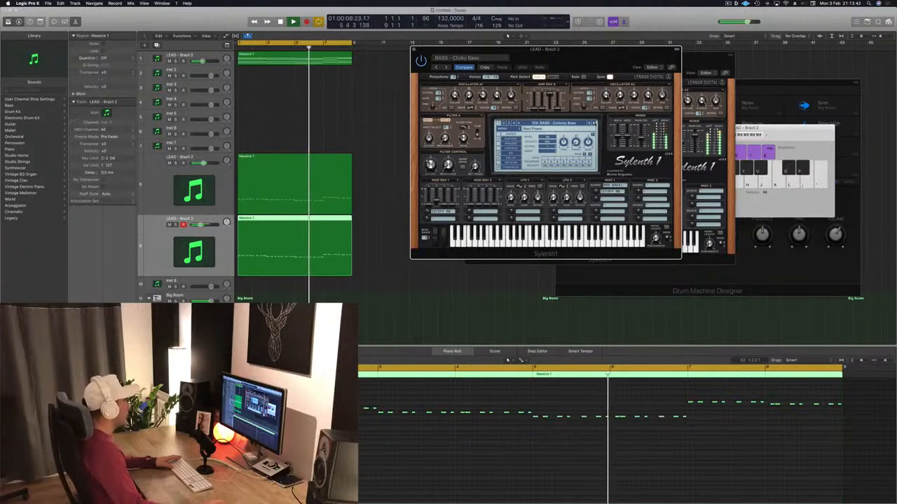
left_click(595, 124)
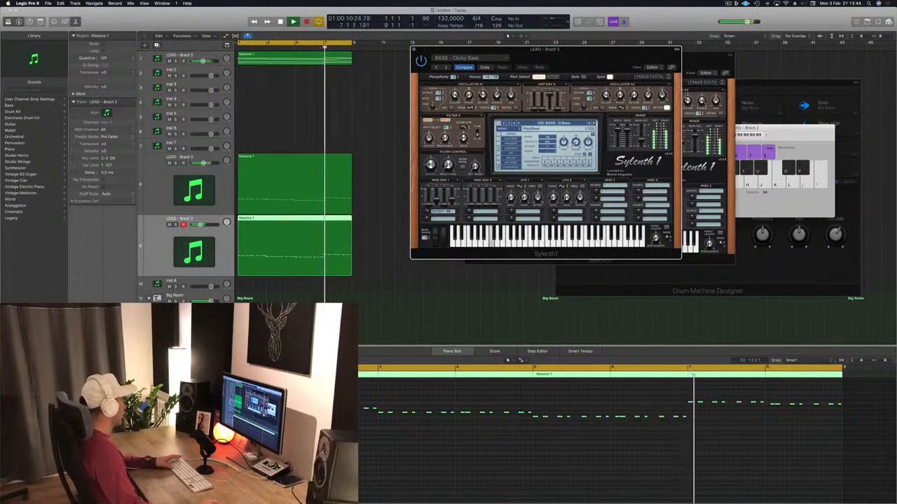
key("space")
key("space")
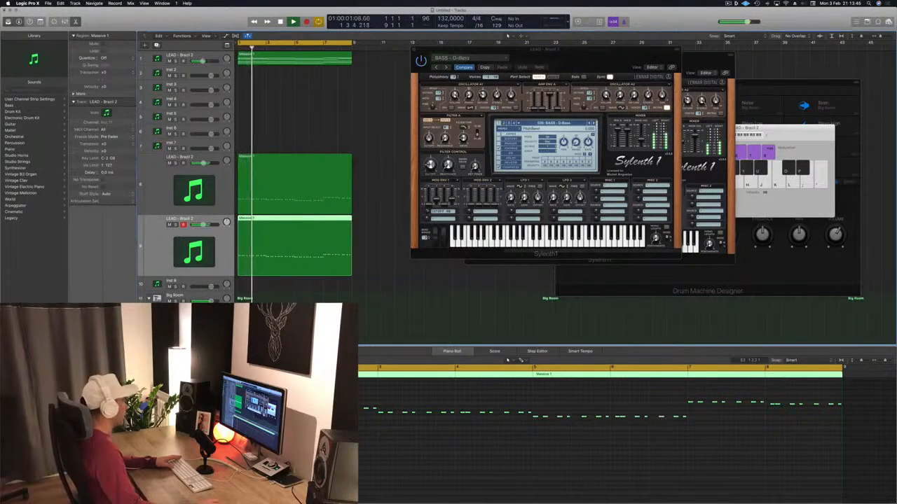
left_click(595, 124)
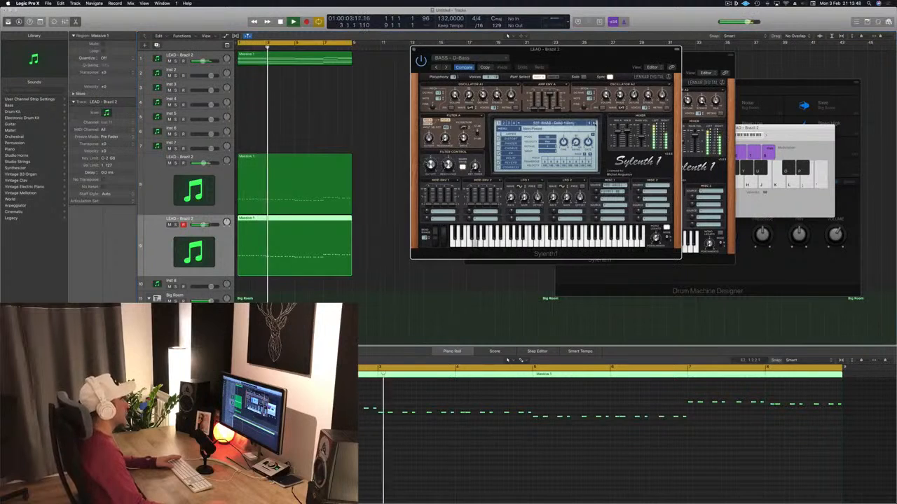
left_click(595, 124)
left_click(595, 124)
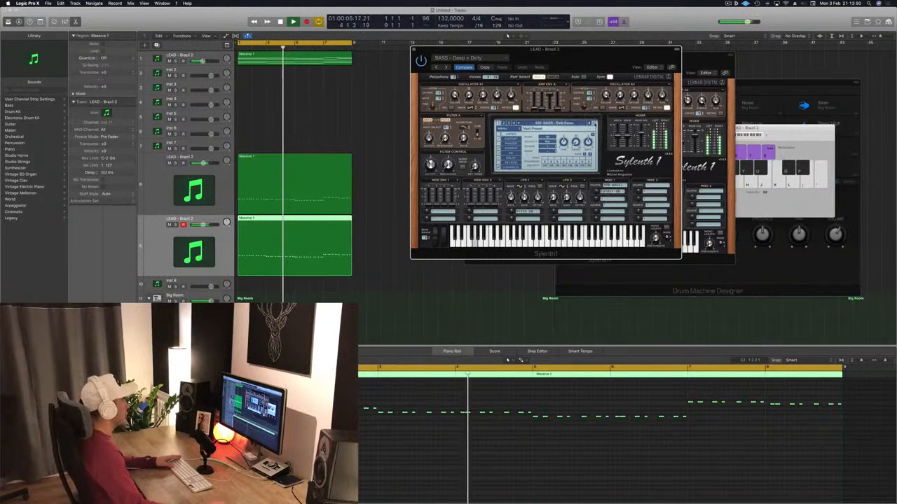
left_click(595, 124)
left_click(595, 124)
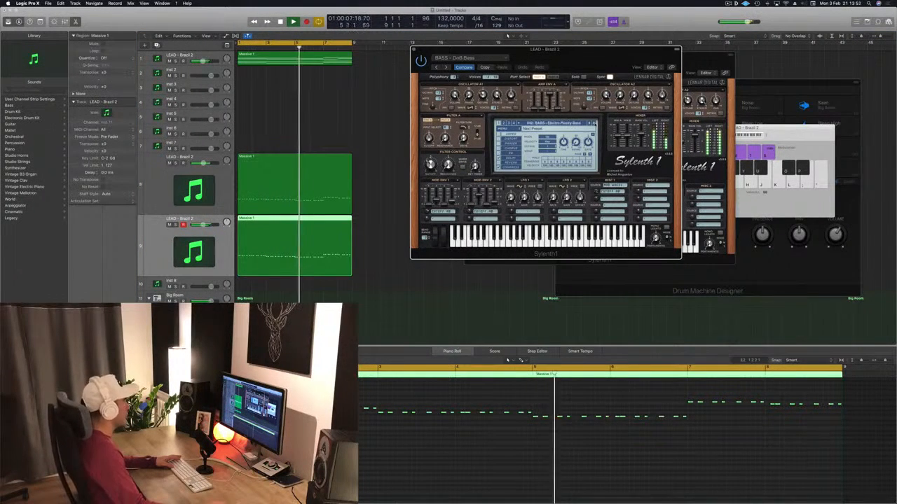
left_click(595, 124)
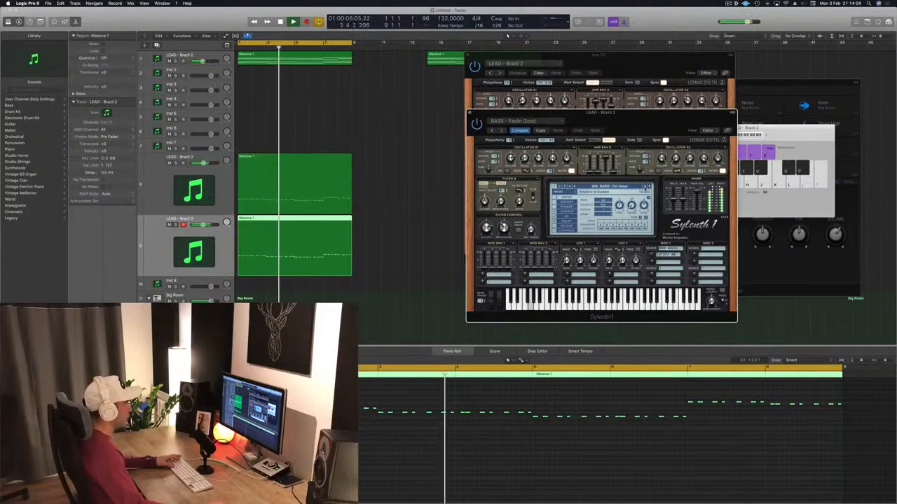
left_click(539, 131)
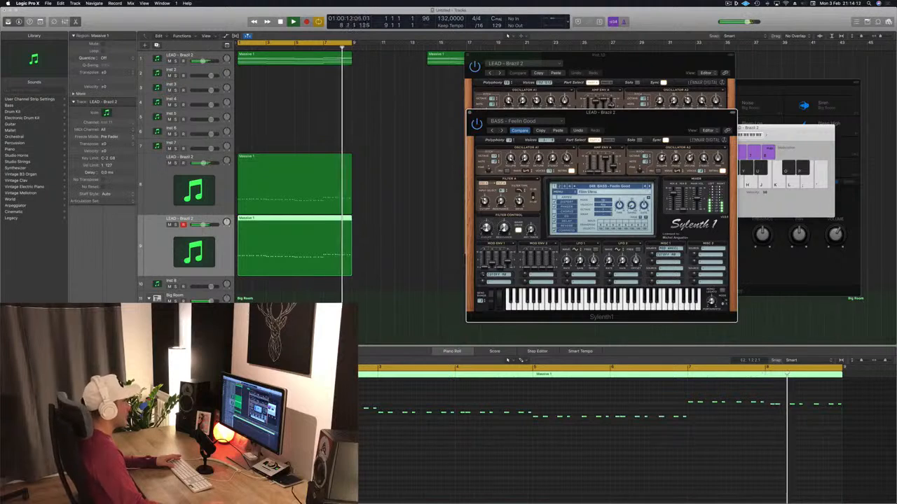
Compare the layers by briefly soloing the bass and rhythmic lead tracks and muting the rhythmic lead, then replay the loop
left_click_drag(522, 113, 473, 99)
key("space")
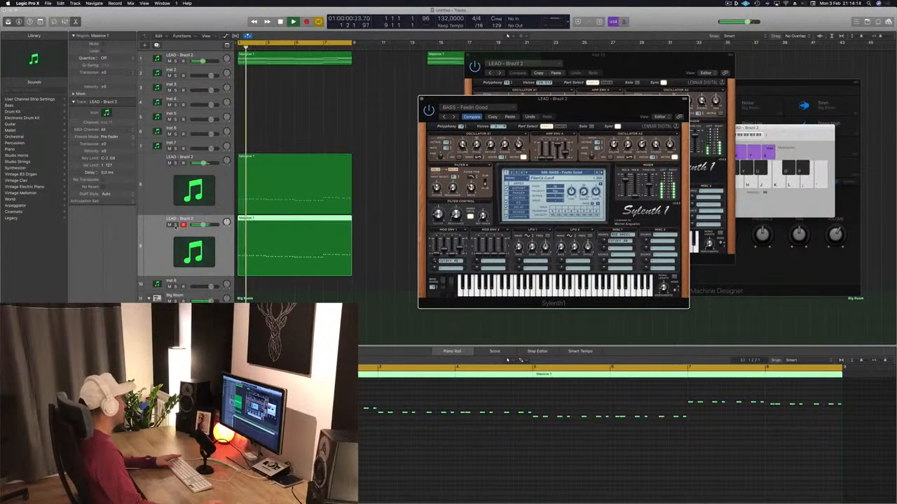
left_click(176, 225)
left_click(175, 225)
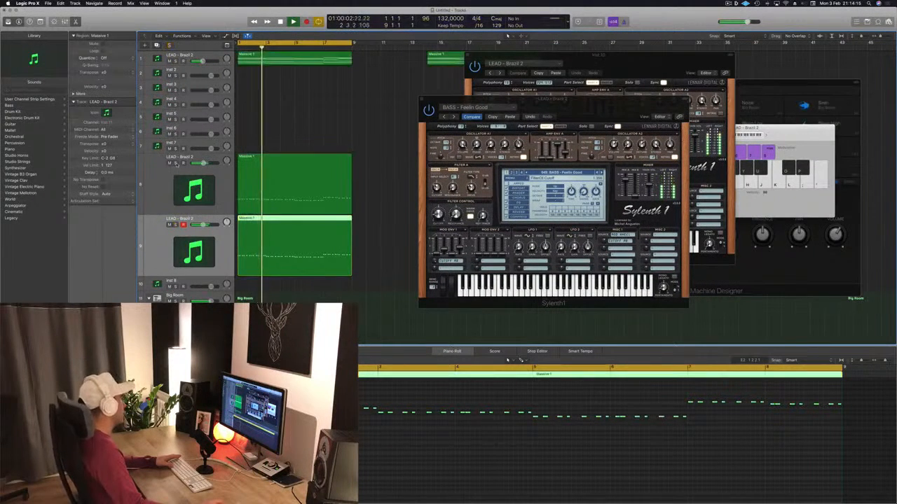
left_click(175, 164)
left_click(175, 163)
left_click(170, 163)
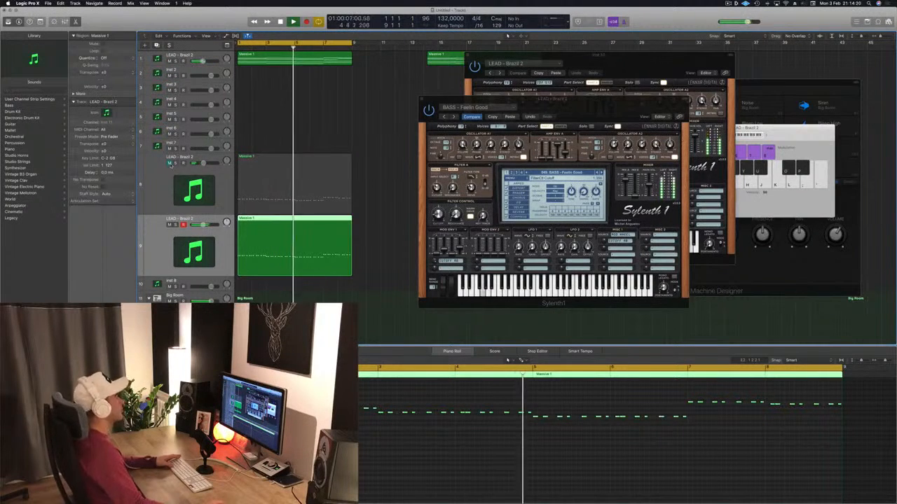
left_click(169, 163)
key("Return")
Close the bass layer's Sylenth1 window, select the chords region and replay the loop from the start
left_click_drag(566, 108, 533, 113)
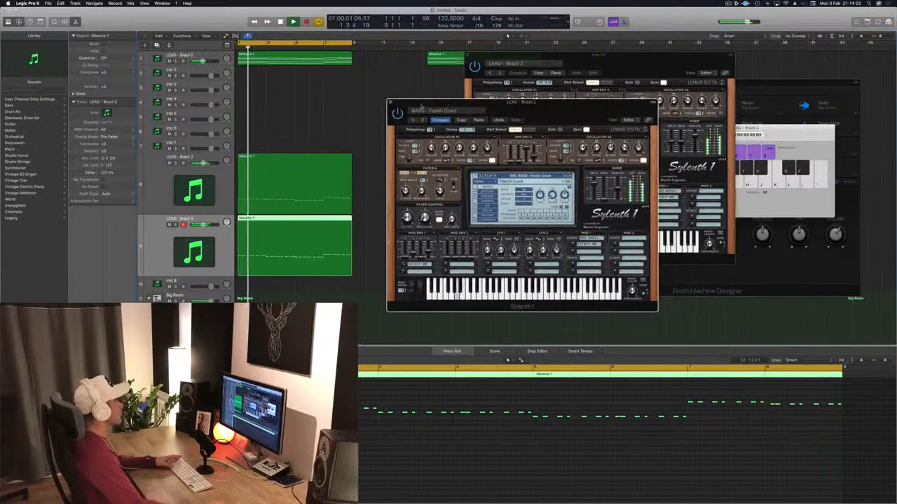
left_click(391, 105)
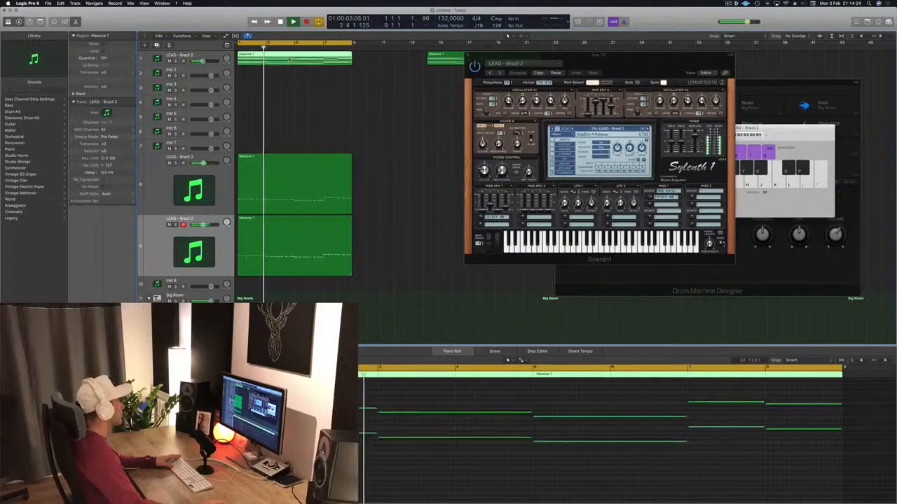
left_click_drag(515, 60, 547, 58)
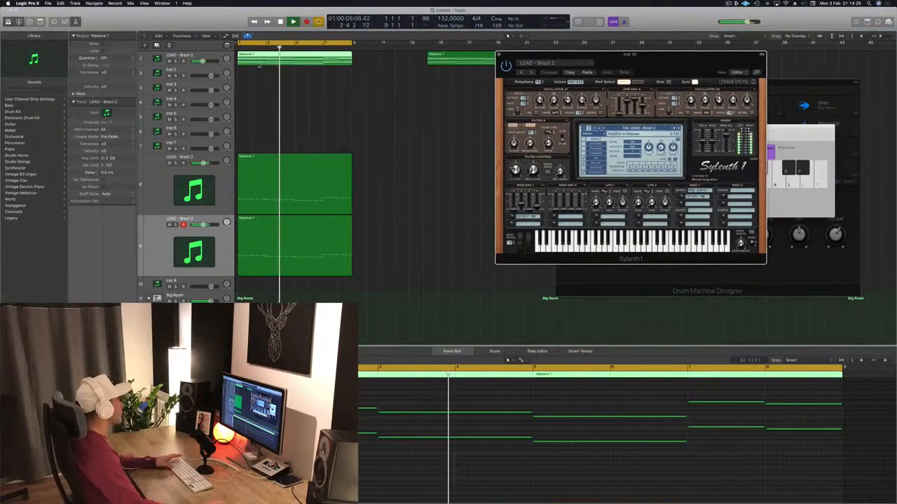
key("Return")
left_click(169, 164)
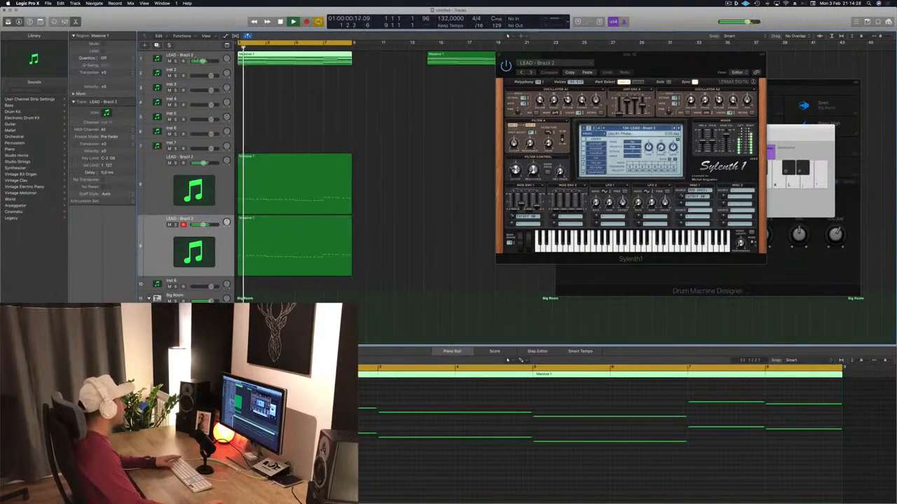
Select the chords track, open its Sylenth1 instrument window and stop playback
left_click(199, 57)
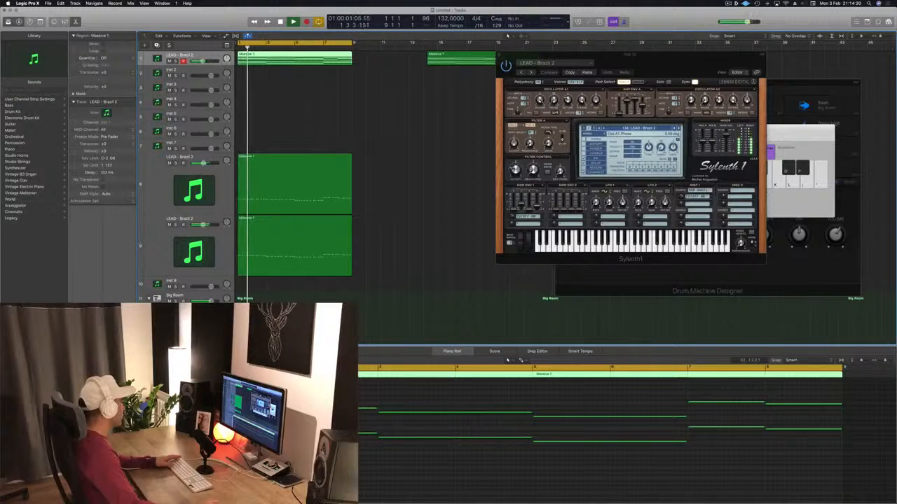
left_click(86, 353)
left_click_drag(602, 73, 621, 72)
key("space")
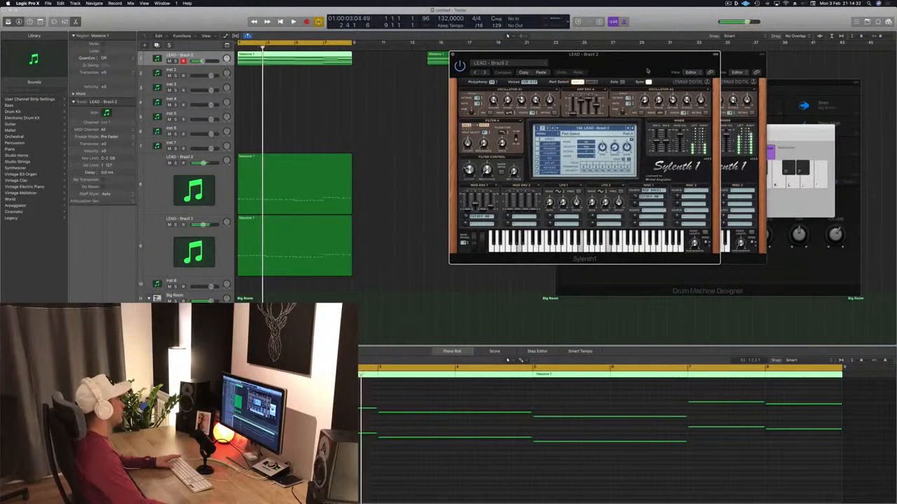
Duplicate the chords track twice with its settings and copy the chords region onto the first duplicate
left_click(200, 58)
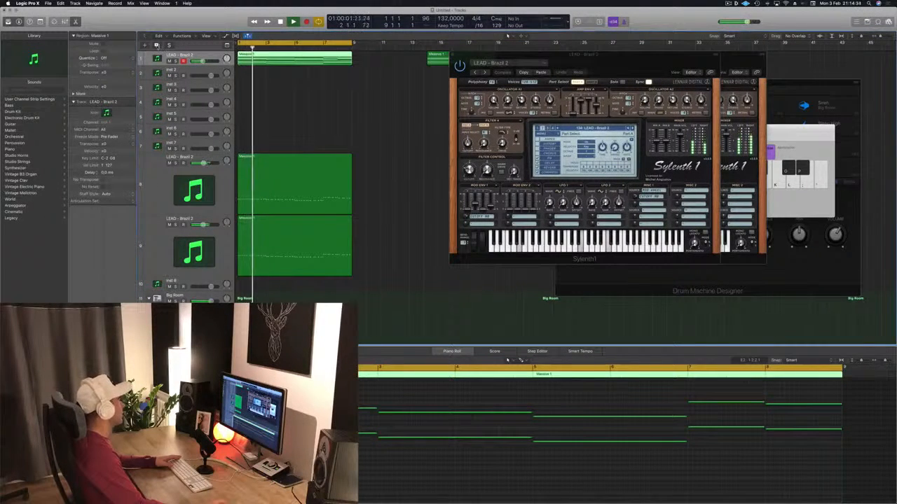
left_click(156, 45)
left_click(157, 46)
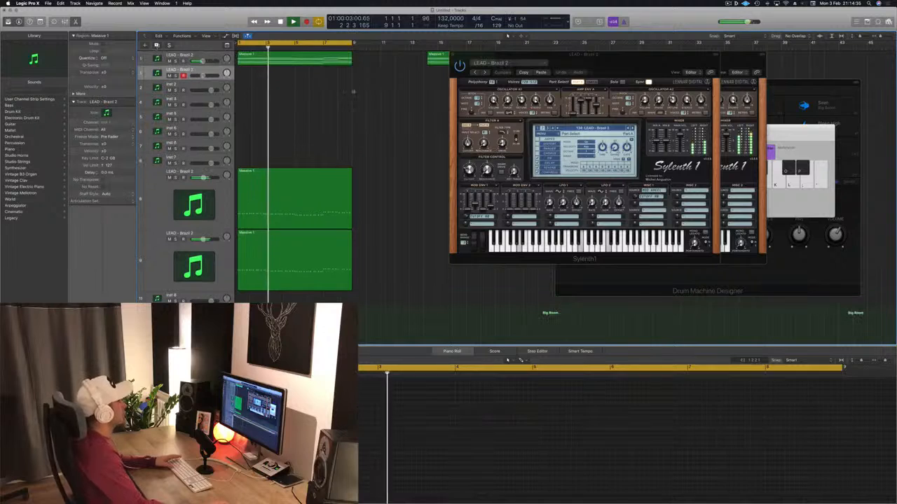
key("Return")
left_click(311, 64)
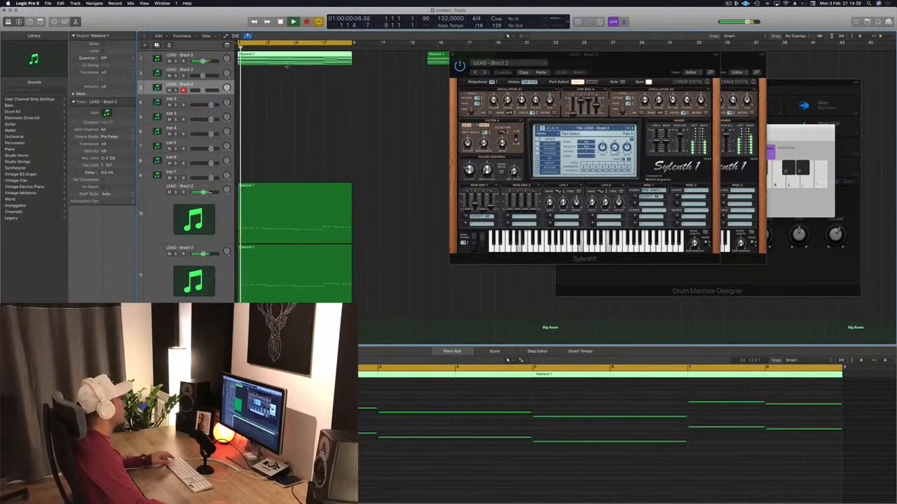
left_click_drag(286, 66, 260, 61)
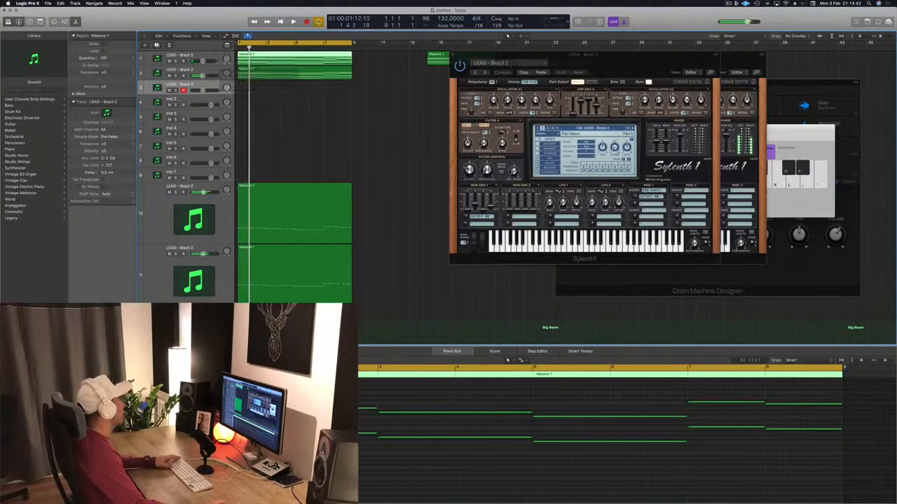
Mute the original chords track and open the Sylenth1 window of the duplicate track holding the copied chords
left_click(169, 61)
key("space")
left_click(219, 70)
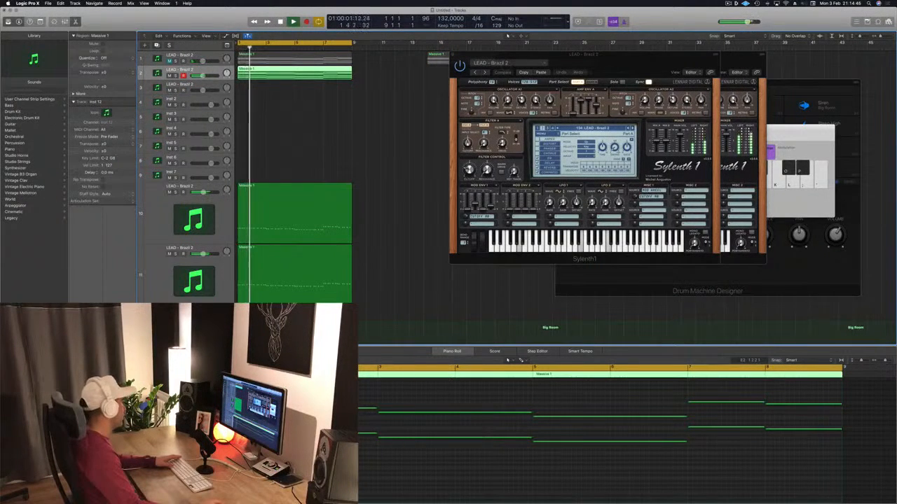
double_click(157, 73)
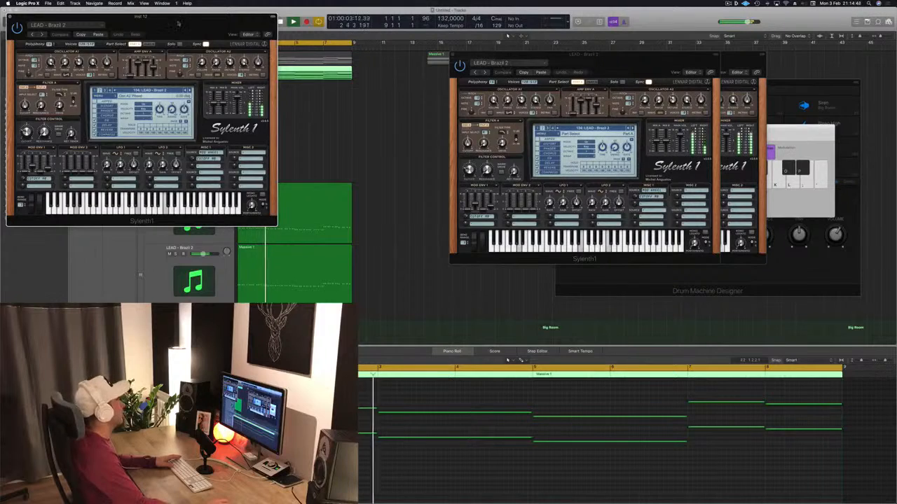
left_click_drag(178, 24, 453, 117)
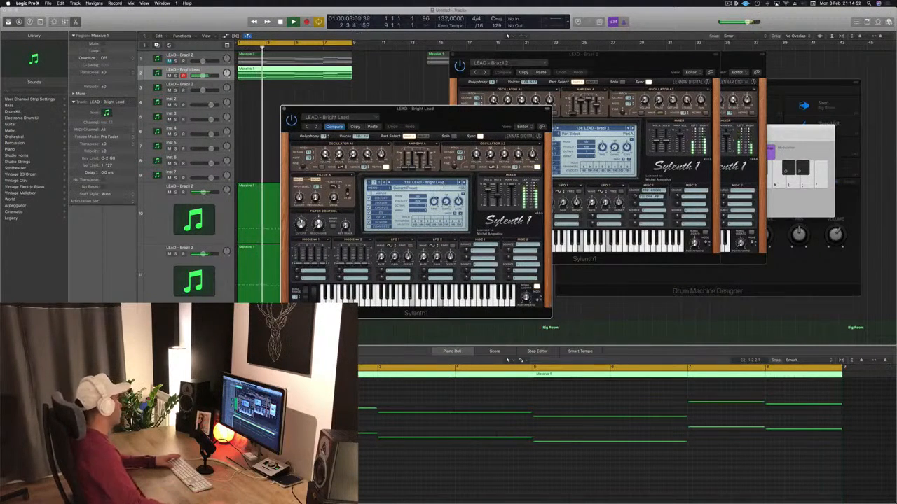
Lower the duplicate chords track's volume slightly and audition the lead presets following LEAD - Bright Lead
left_click_drag(202, 76, 199, 76)
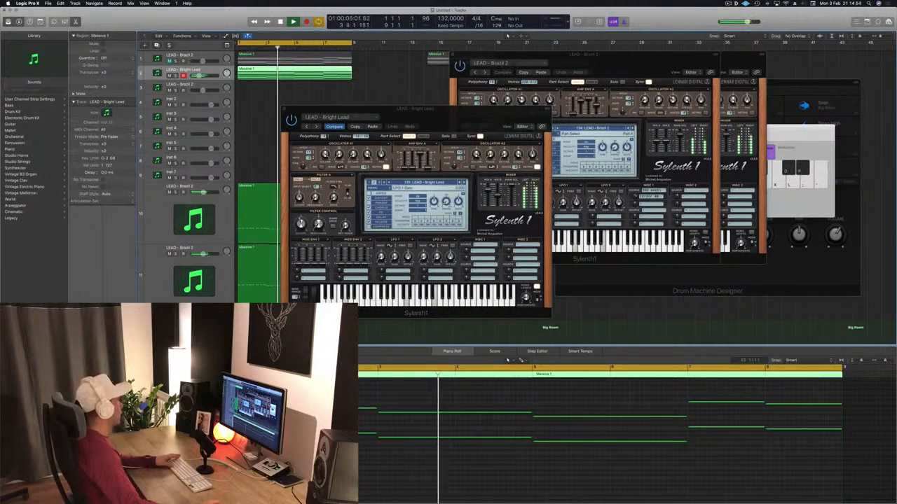
left_click(464, 182)
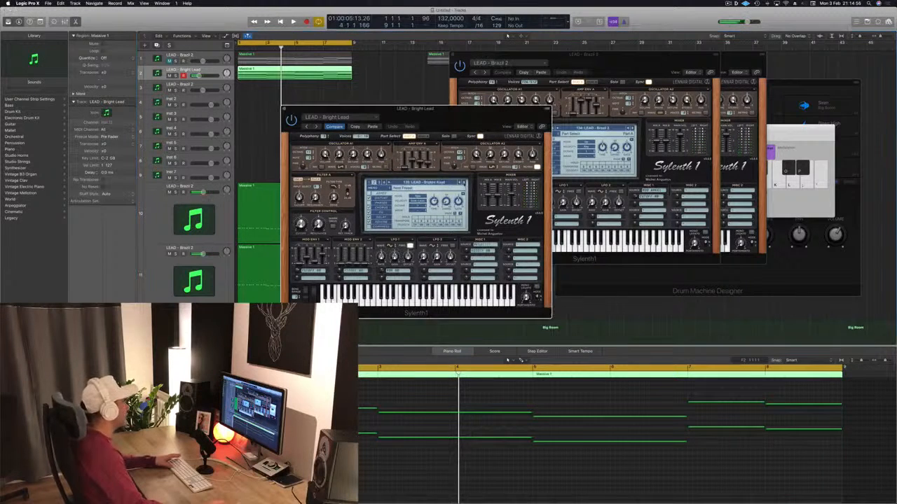
left_click(464, 183)
left_click(464, 182)
key("space")
key("space")
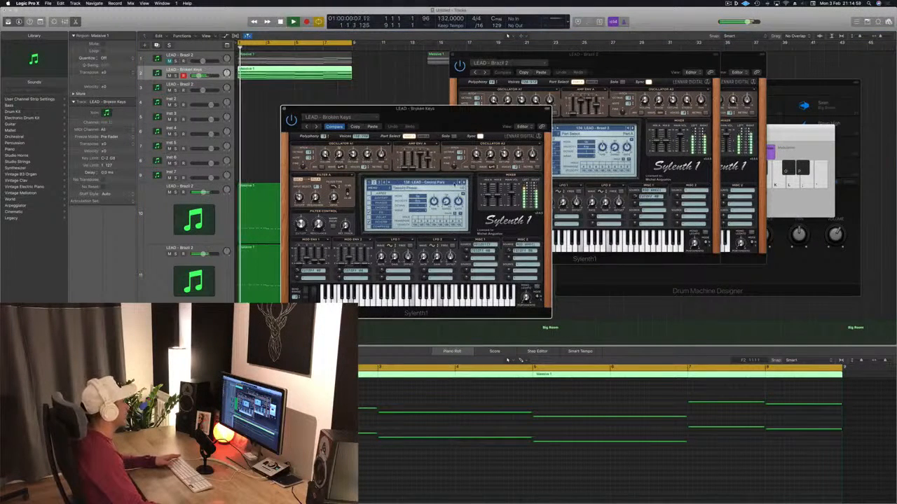
Load the PAD - Air Pad preset on the duplicate chords track and replay the loop
left_click(450, 183)
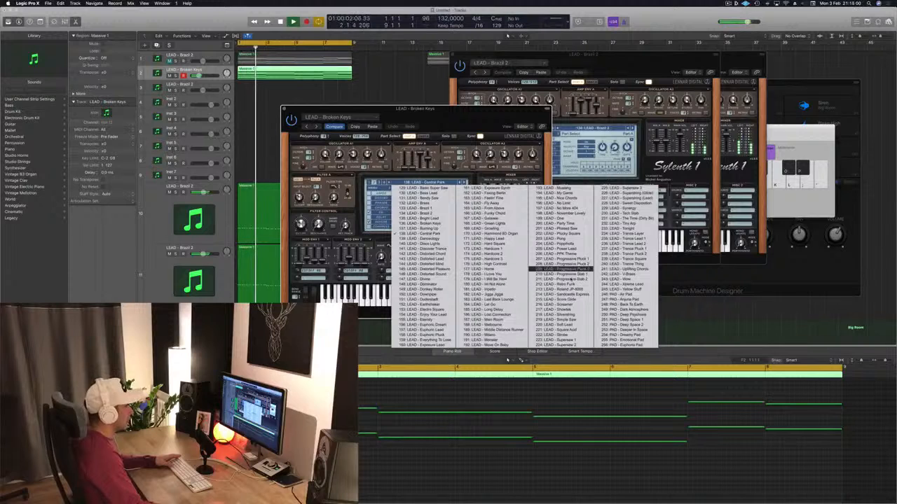
left_click(617, 295)
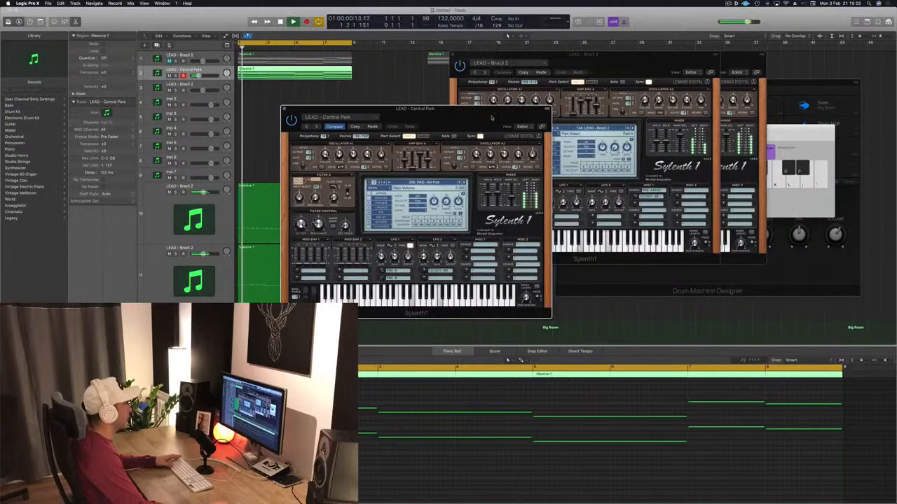
left_click_drag(473, 127, 596, 122)
key("space")
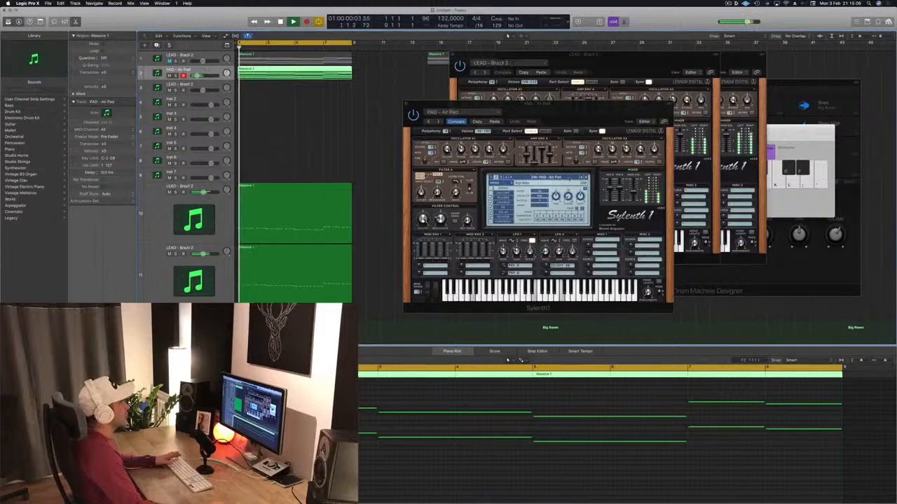
Load the PAD - Anjuna Pad preset on the duplicate chords track, adjust its volume slightly and close the front two Sylenth1 windows
left_click(585, 178)
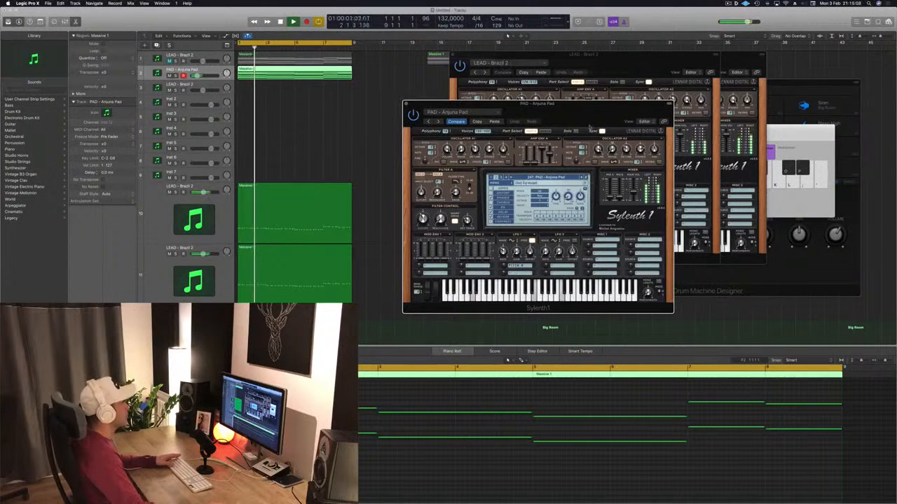
left_click_drag(580, 113, 620, 109)
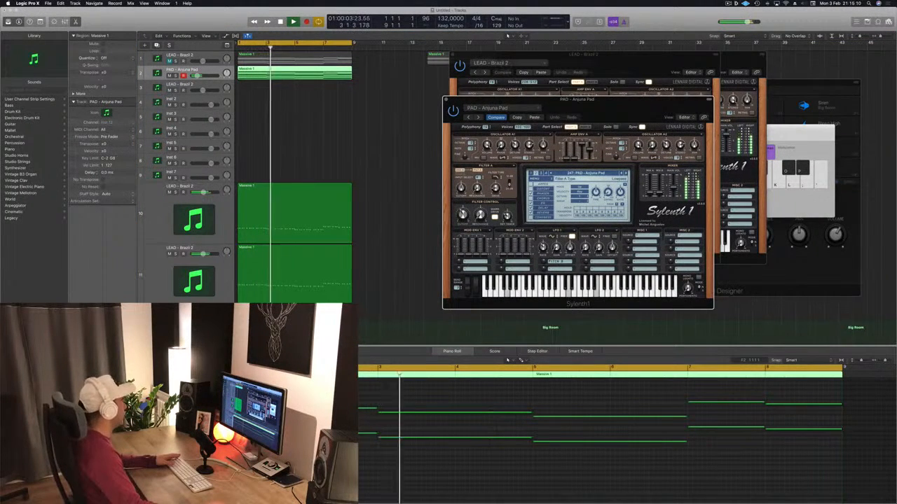
left_click(199, 75)
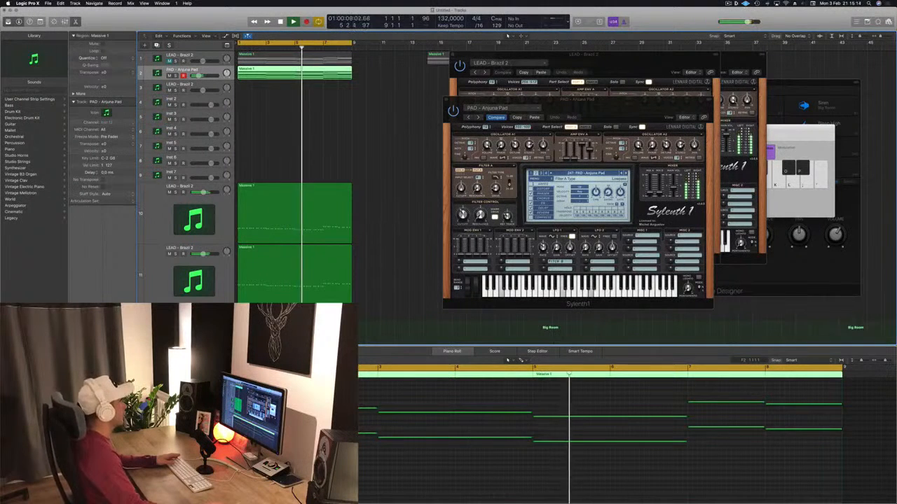
left_click_drag(590, 110, 546, 114)
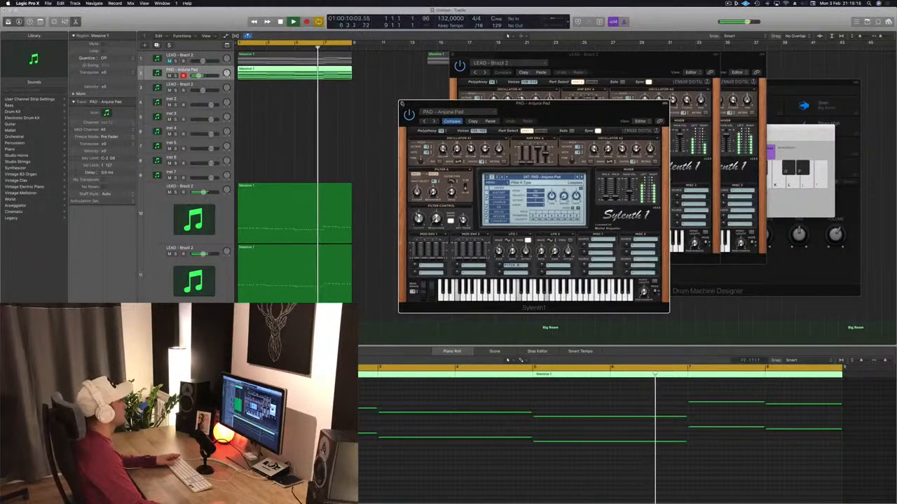
key("super+w")
left_click_drag(472, 60, 324, 128)
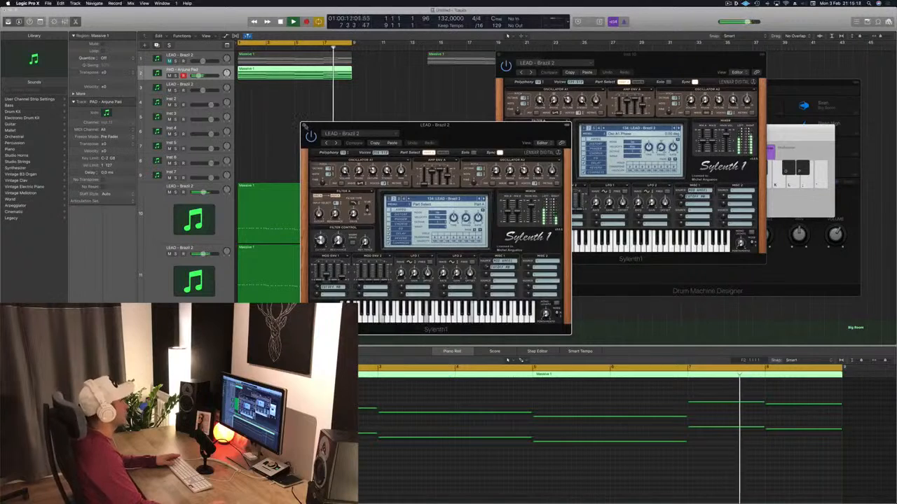
left_click(305, 127)
Unmute the original chords track and replay the loop from the start
left_click(214, 56)
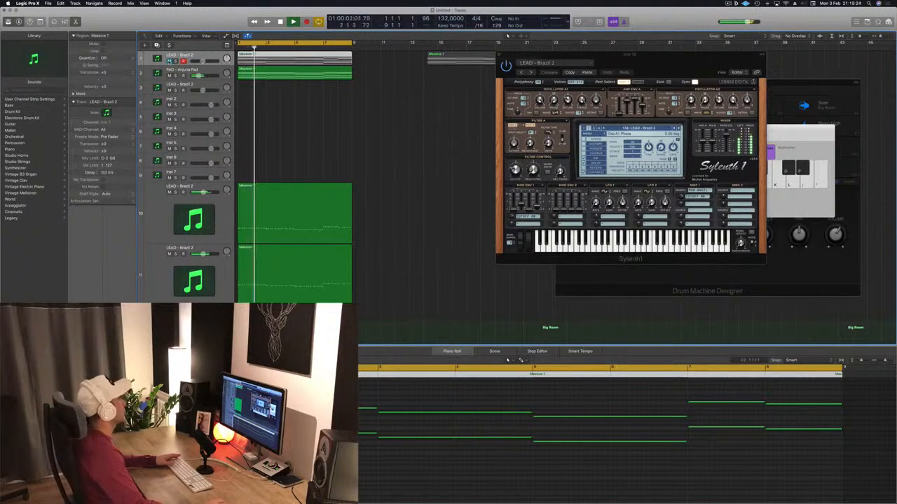
left_click(169, 61)
key("Return")
key("Return")
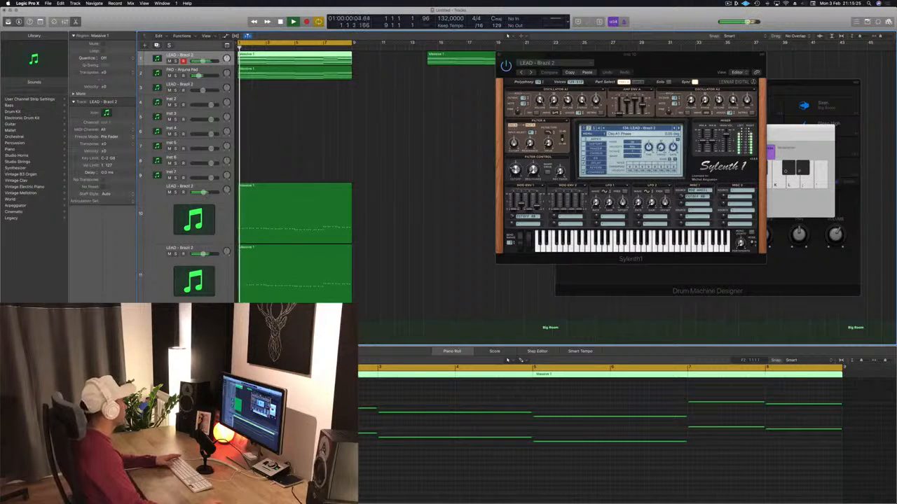
Shorten the two-bar chords in the original chords region to one bar and copy them into the following bars
left_click(87, 341)
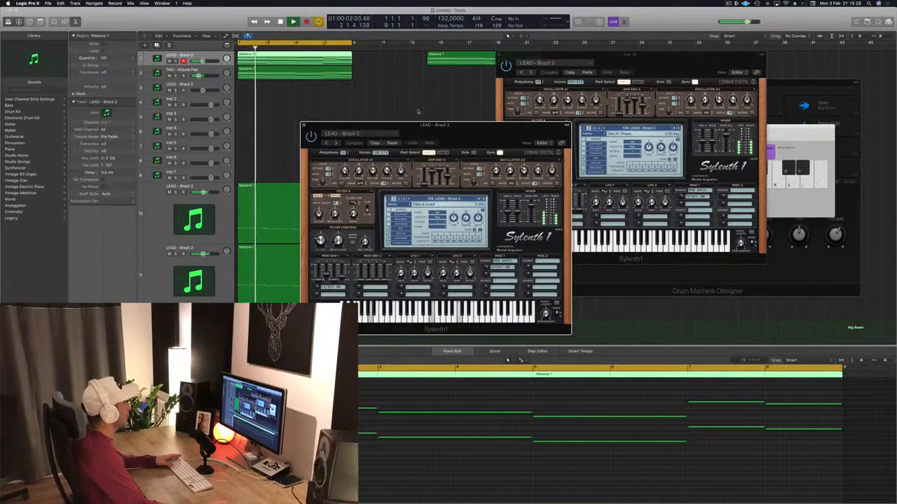
key("space")
double_click(319, 59)
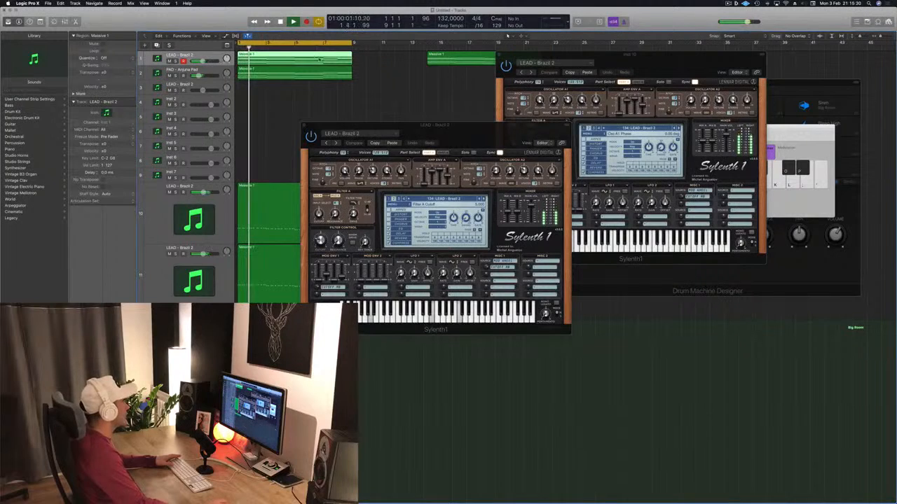
double_click(299, 56)
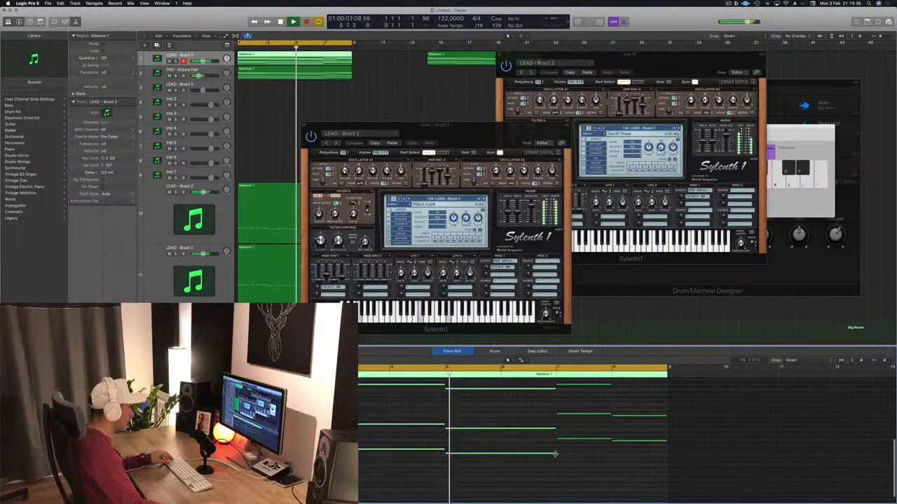
left_click_drag(556, 452, 499, 455)
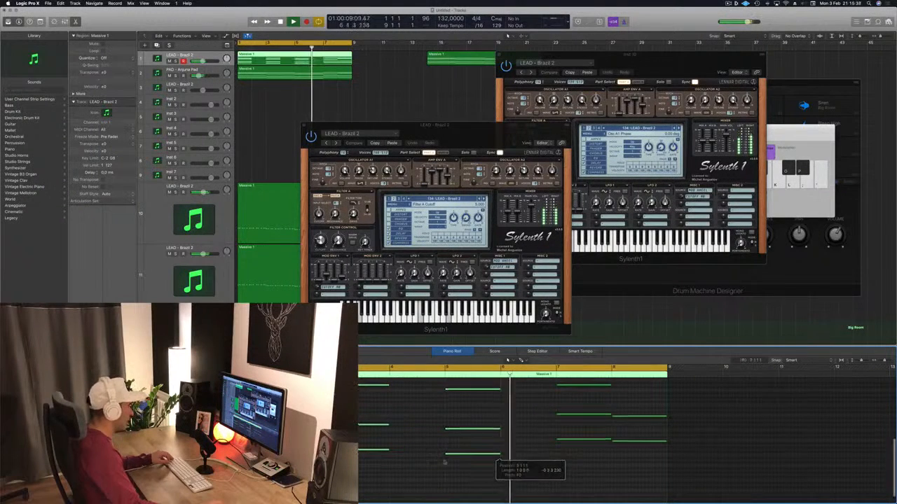
scroll(430, 464, "up", 3)
scroll(430, 463, "down", 2)
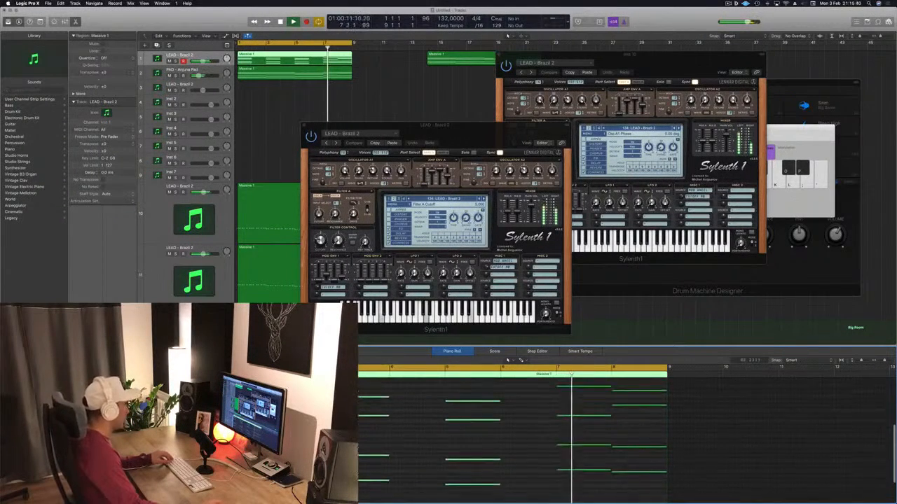
left_click_drag(246, 393, 554, 497)
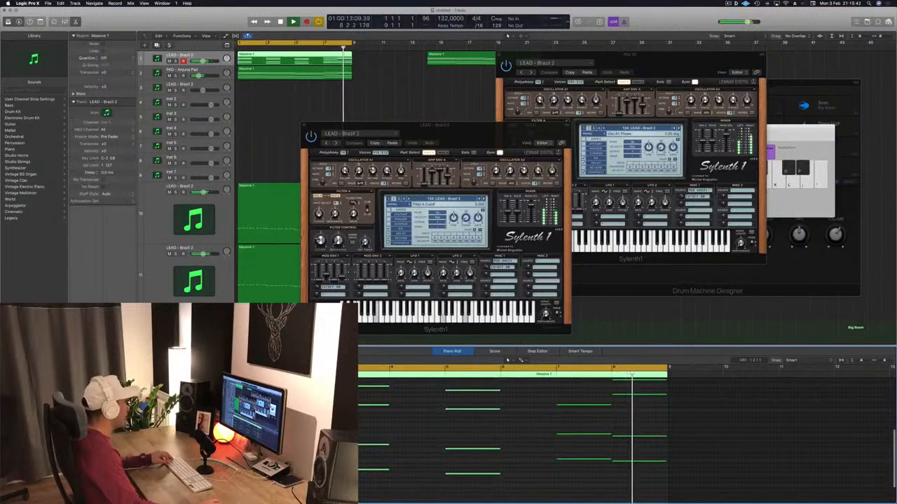
left_click_drag(257, 469, 313, 468)
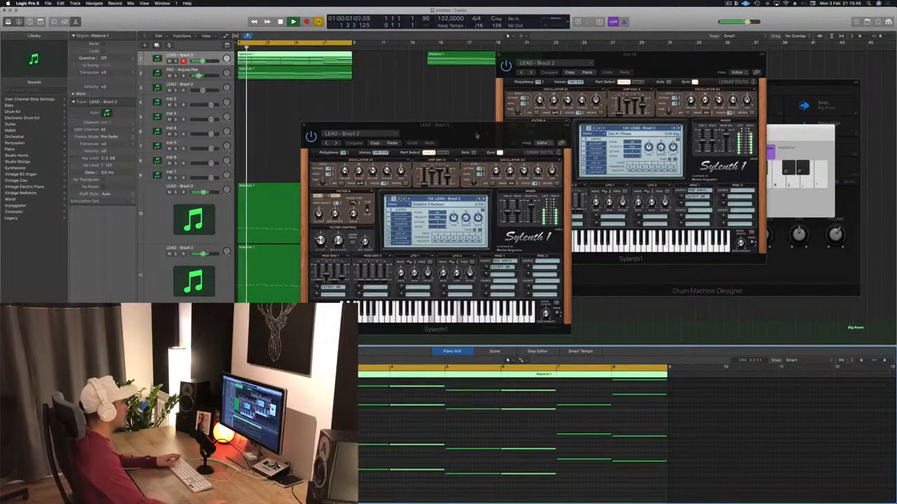
Replay the loop to check the edited chords with their Sylenth1 settings open, and close that window
left_click_drag(476, 134, 531, 92)
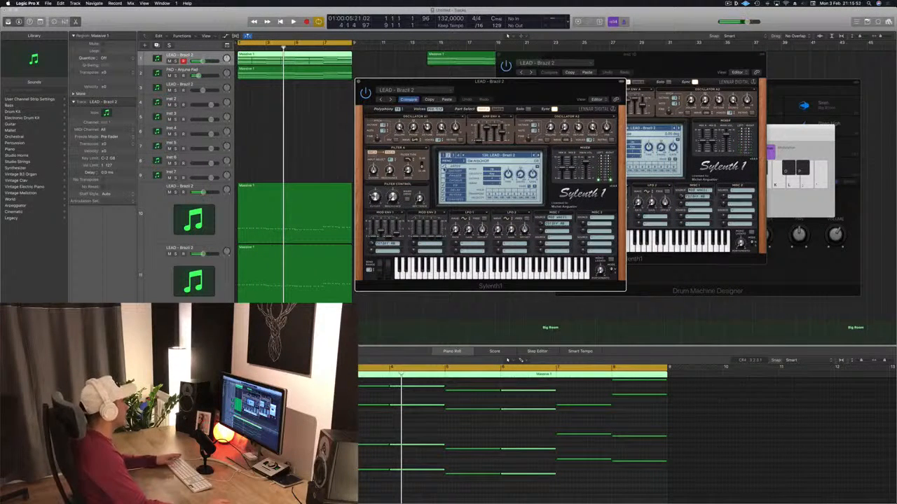
key("Return")
key("space")
left_click_drag(531, 87, 542, 107)
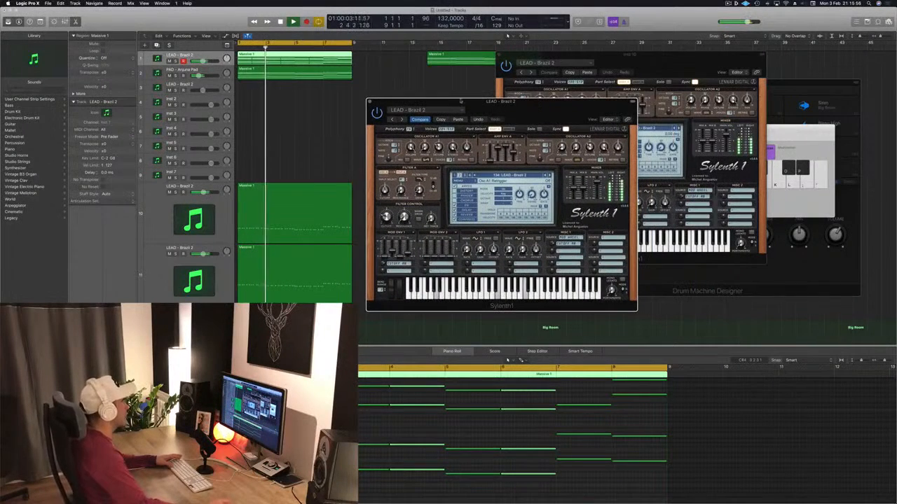
left_click(519, 427)
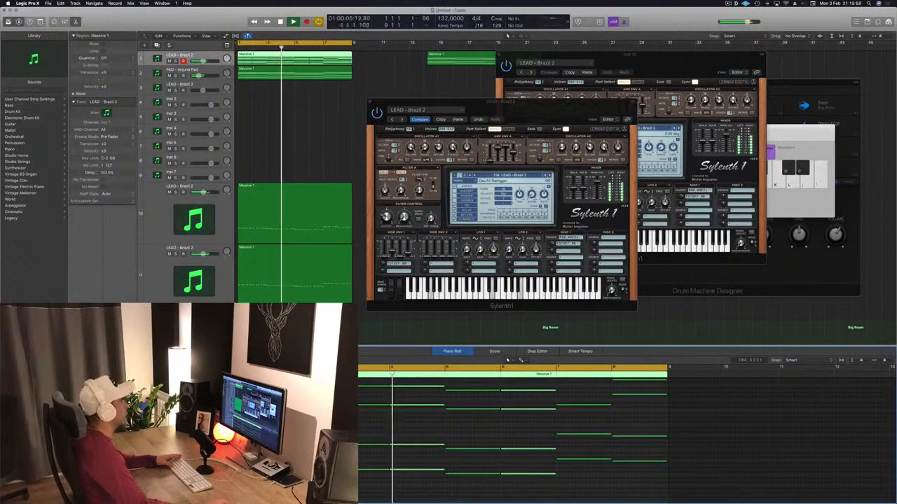
left_click_drag(576, 111, 564, 112)
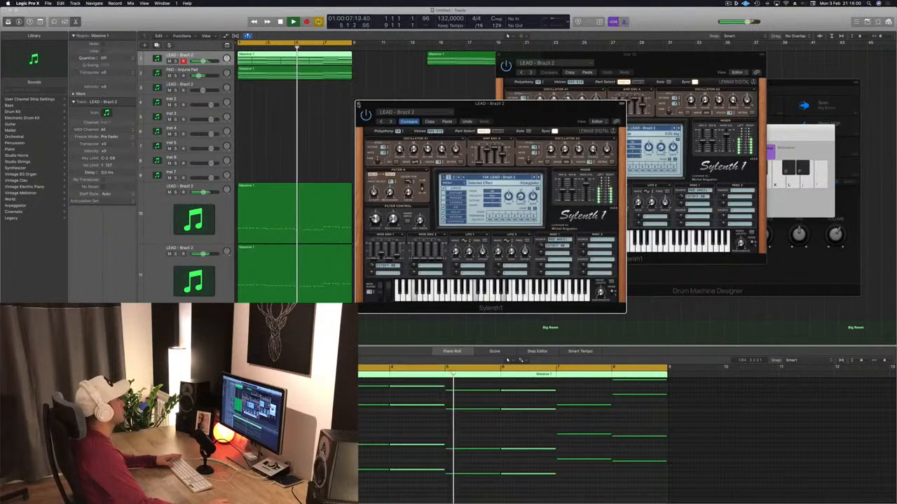
left_click(359, 103)
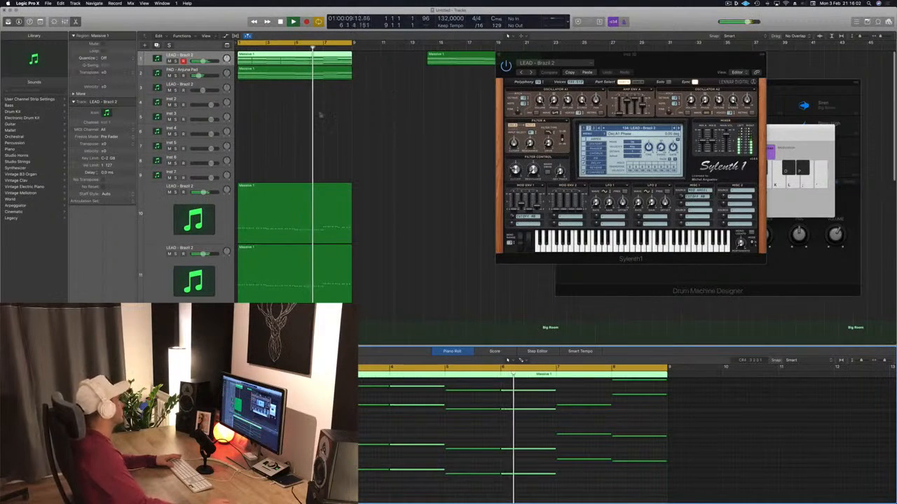
Duplicate the PAD - Anjuna Pad track with its settings and copy the original chords region onto the duplicate
left_click(204, 69)
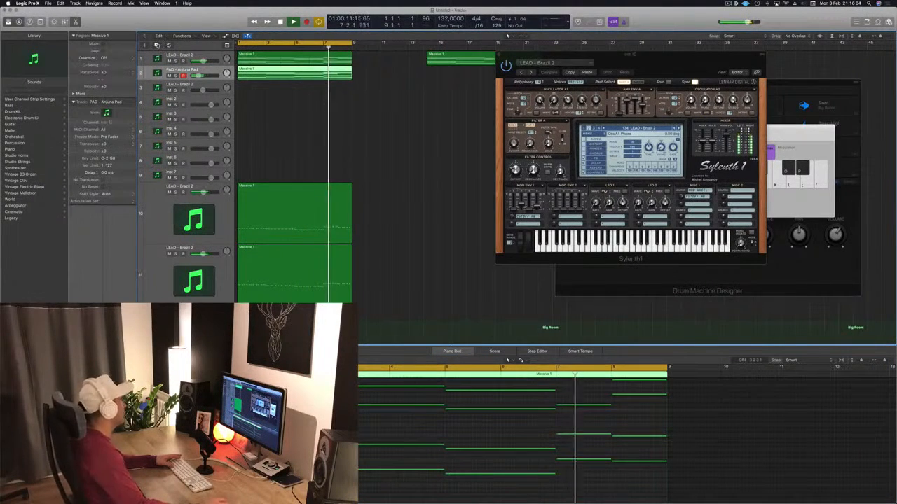
key("super+d")
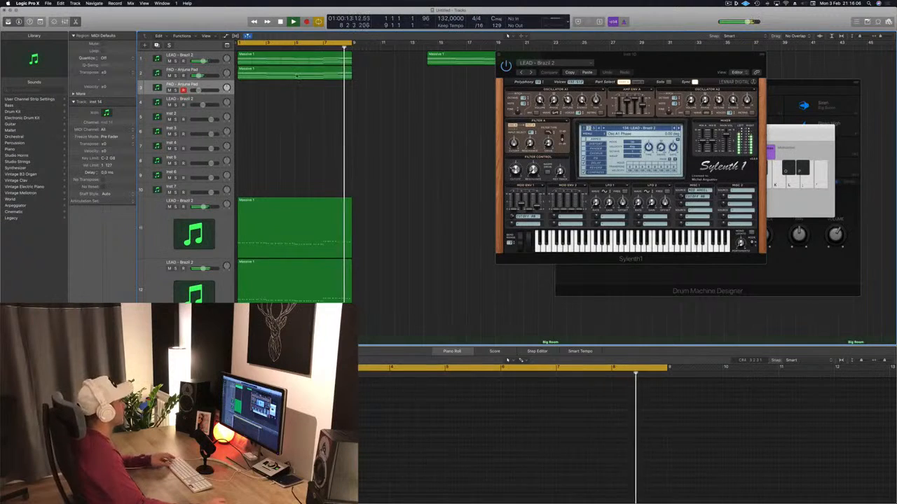
left_click(286, 74)
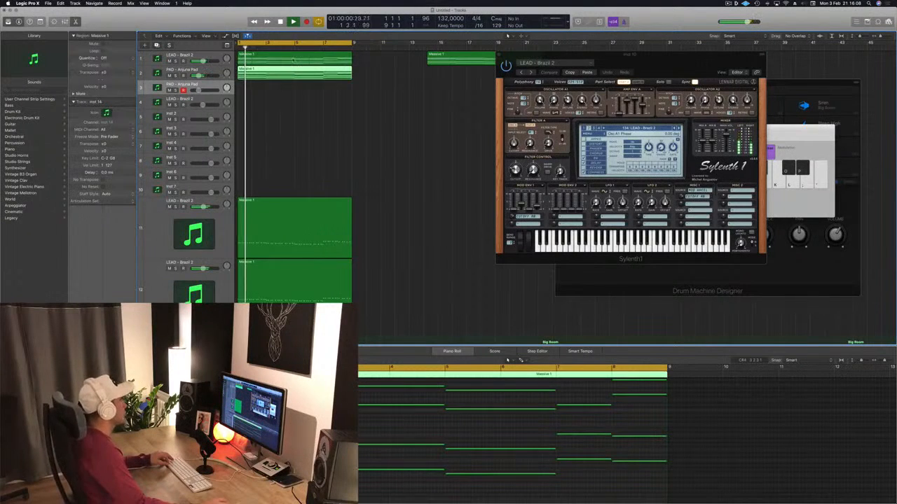
left_click_drag(293, 60, 293, 88)
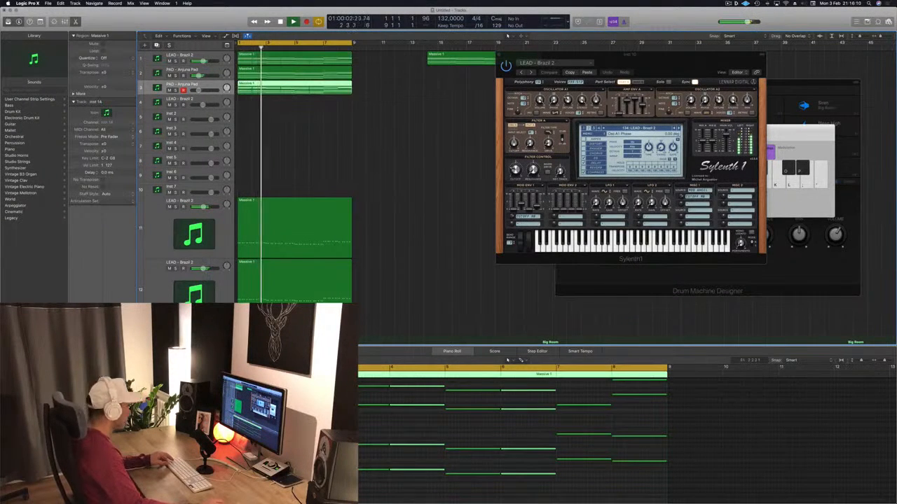
Shorten the copied region's chord notes to about a quarter bar and repeat them as three rhythmic hits per bar
scroll(297, 441, "down", 3)
scroll(301, 435, "up", 2)
left_click_drag(231, 386, 503, 475)
key("super+Right")
scroll(503, 475, "left", 5)
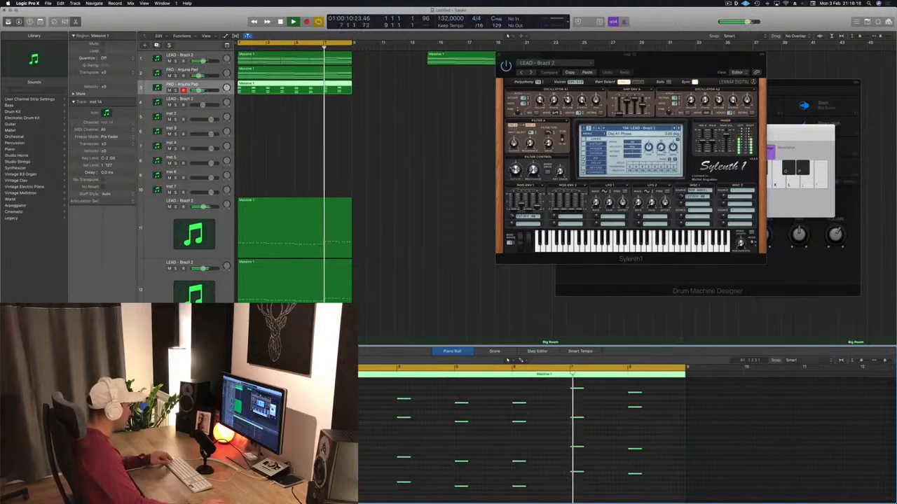
key("super+Right")
scroll(503, 476, "left", 5)
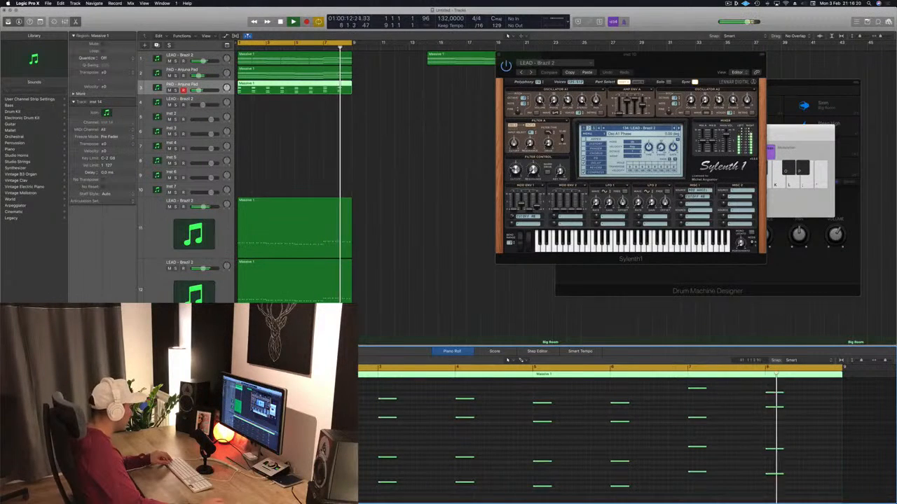
left_click_drag(236, 454, 281, 453)
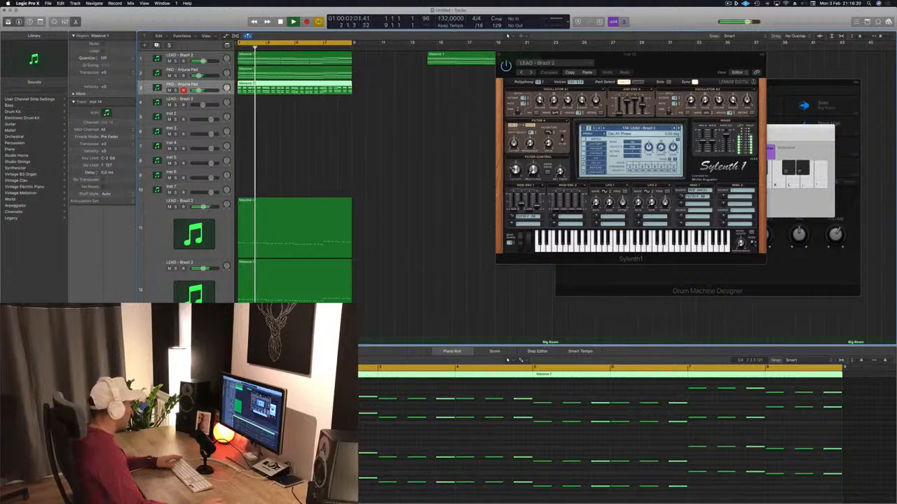
Open Sylenth1 on the rhythmic chords track and load the LEAD - Basic Super Saw preset
left_click(86, 343)
left_click_drag(241, 18, 653, 107)
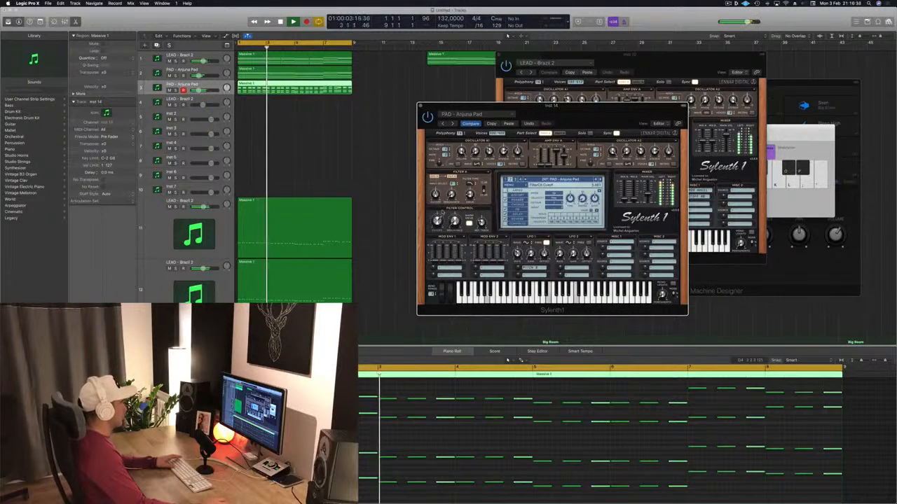
left_click_drag(580, 121, 504, 107)
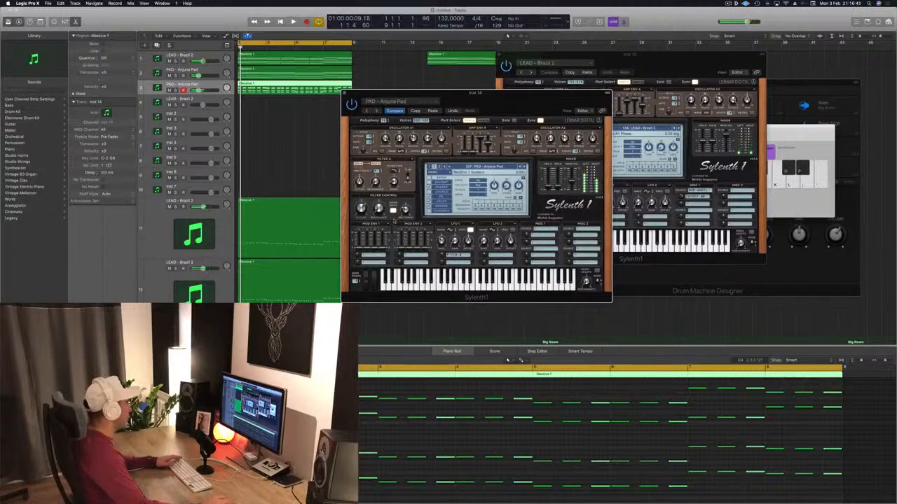
left_click(503, 167)
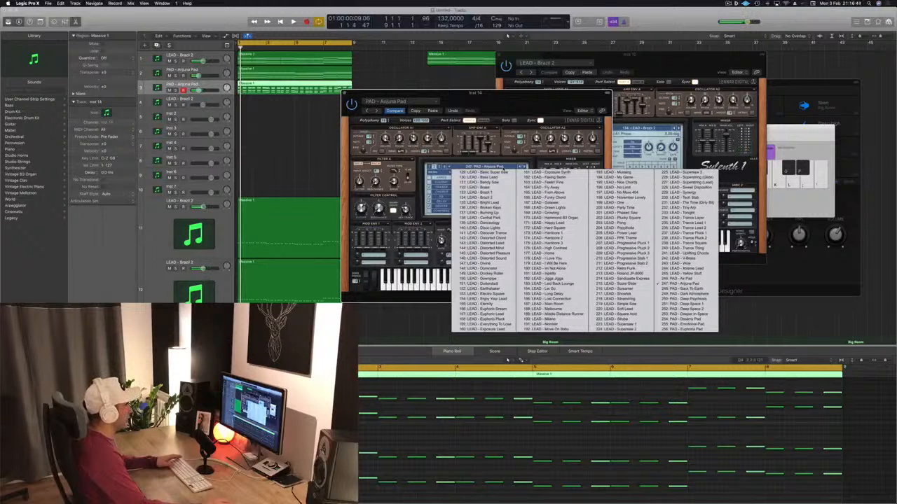
left_click(482, 172)
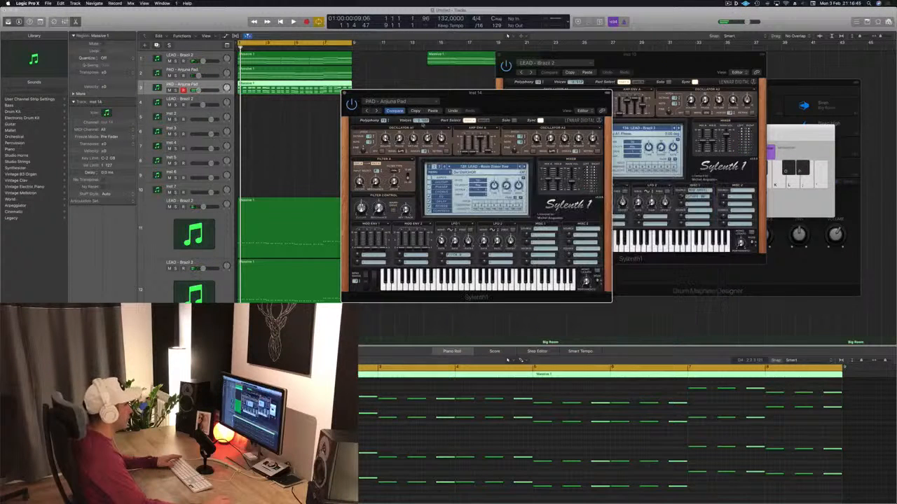
mouse_move(521, 100)
left_mouse_down()
mouse_move(485, 107)
mouse_move(514, 94)
left_mouse_up()
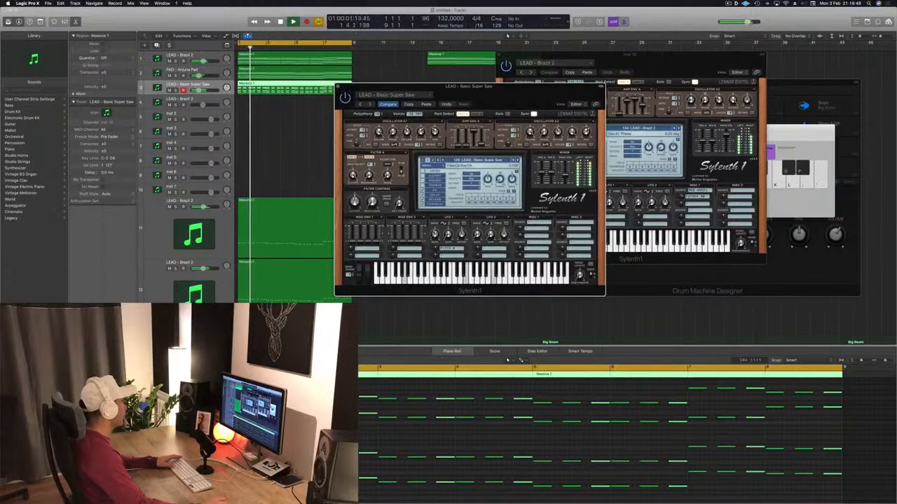
Play the loop and audition successive Sylenth1 lead presets on the rhythmic chords track, from LEAD - Brazil 2 up to LEAD - Eternity
left_click(413, 70)
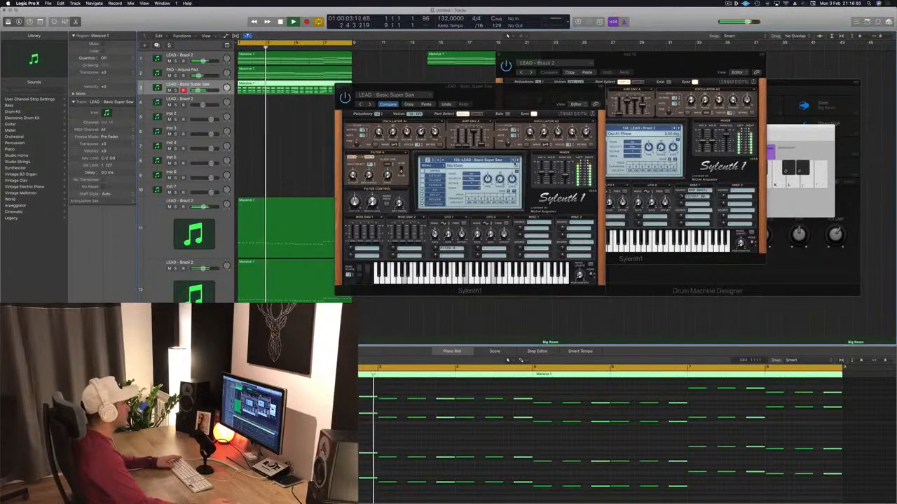
left_click(517, 161)
key("space")
key("space")
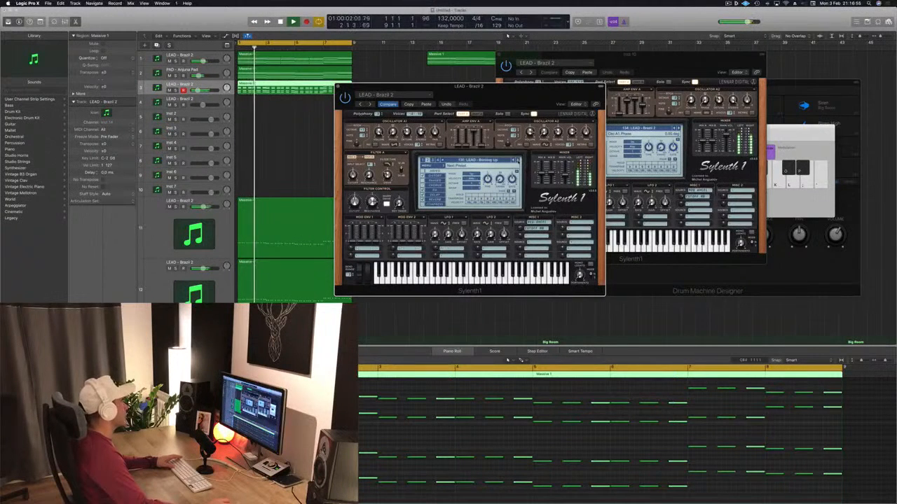
key("]")
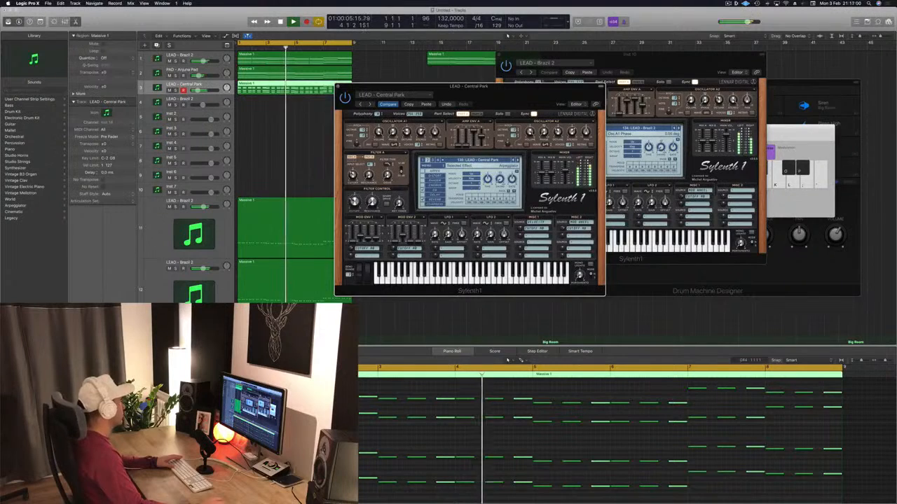
key("]")
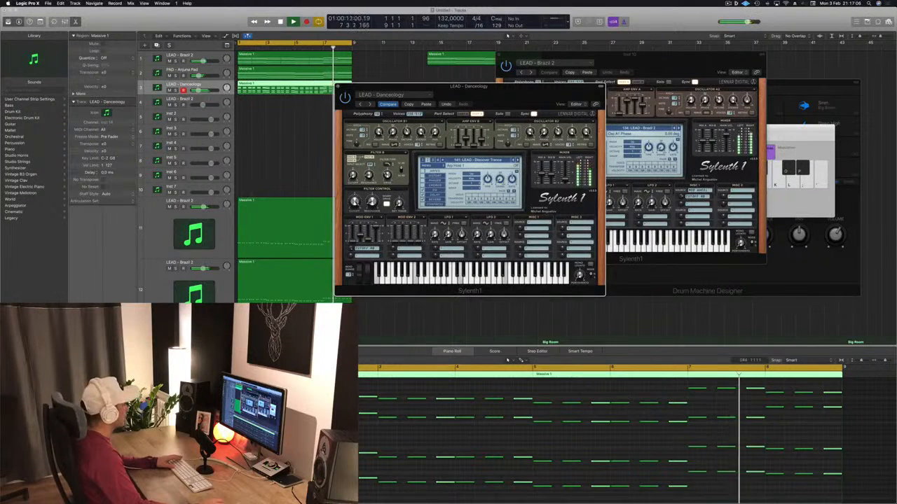
key("]")
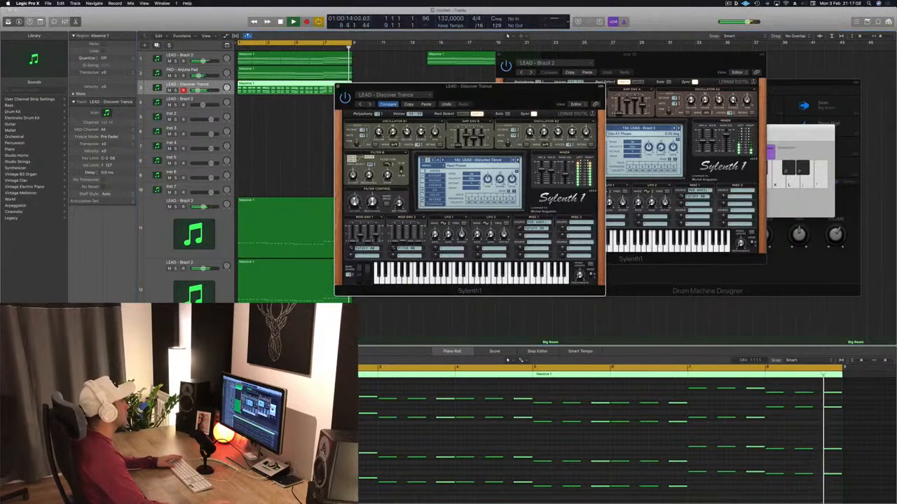
key("]")
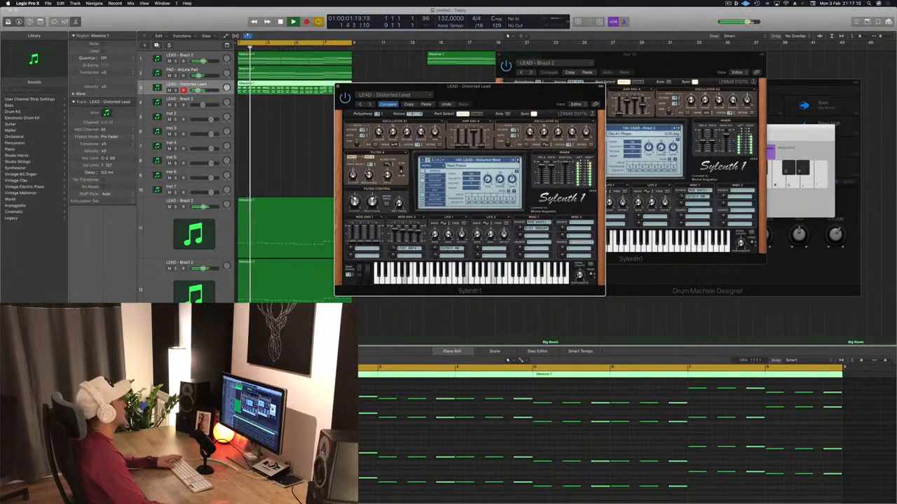
key("]")
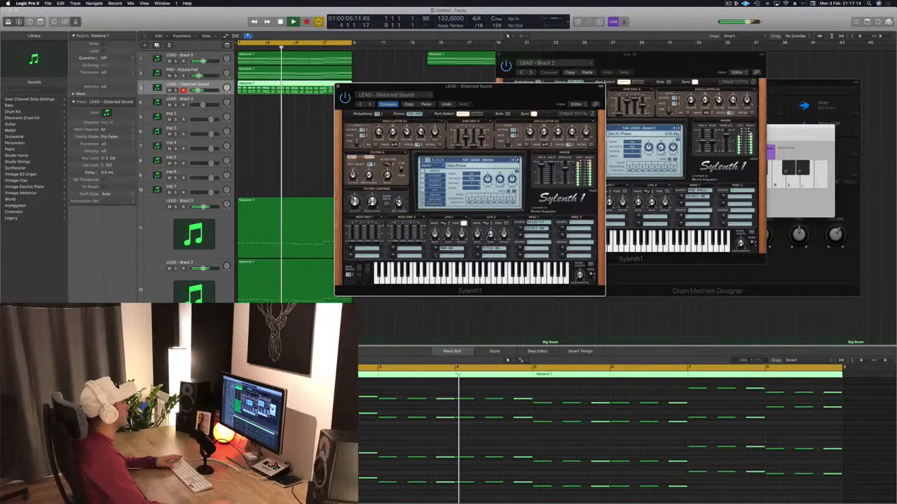
key("Return")
key("]")
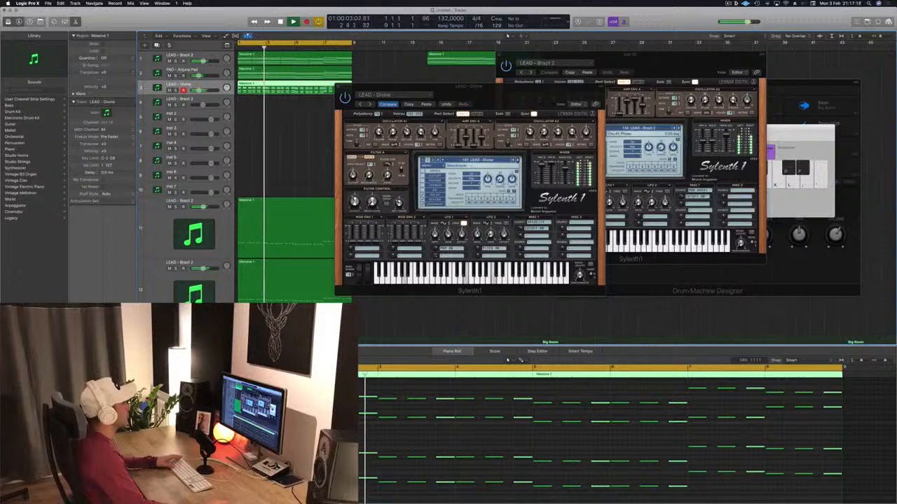
key("]")
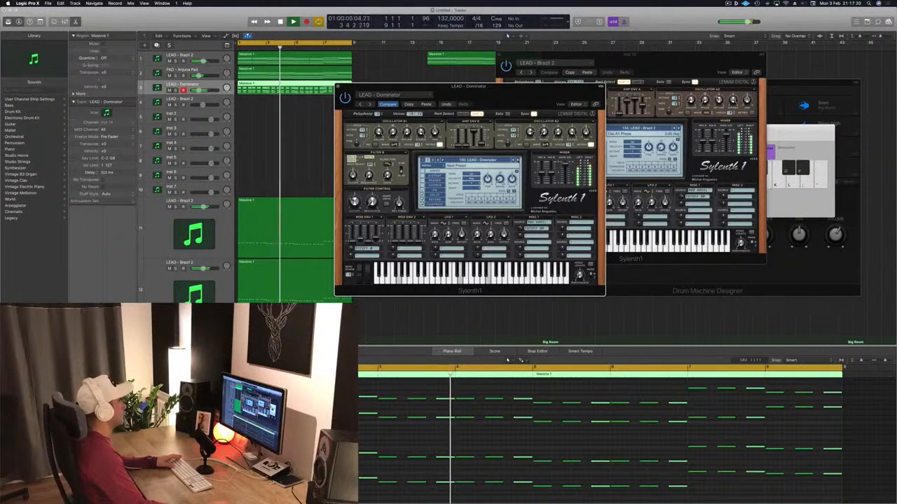
key("]")
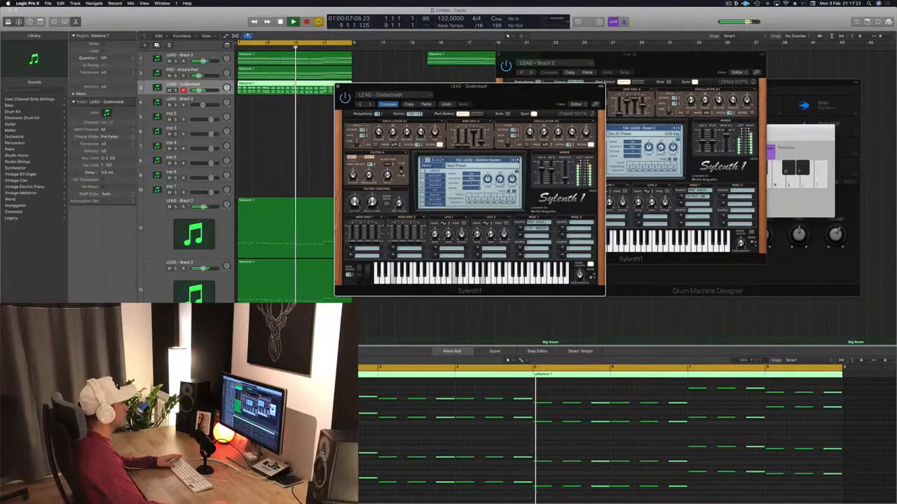
key("]")
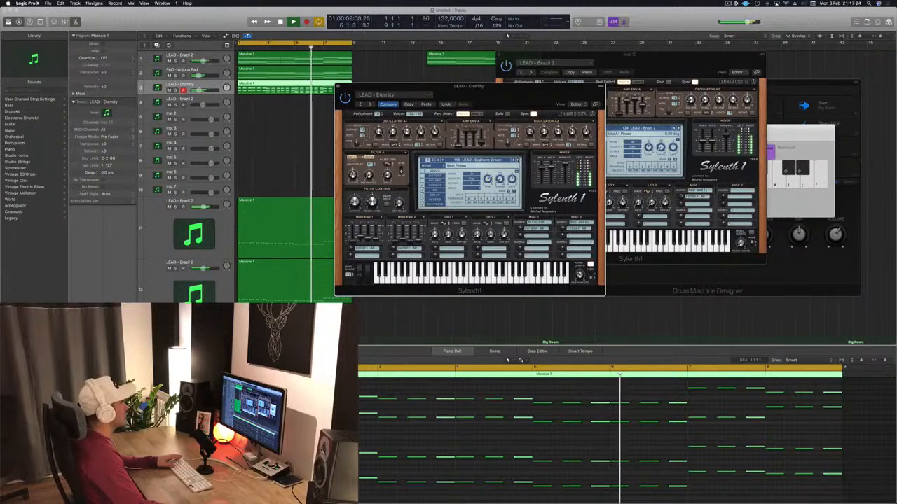
Continue through the lead presets to LEAD - From Above, keep it for the rhythmic chords, and close that Sylenth1 window
left_click(513, 160)
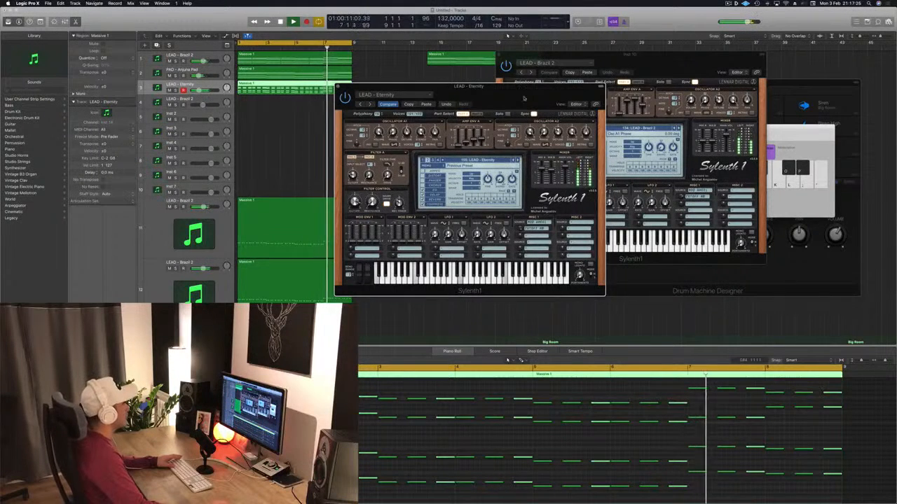
left_click_drag(524, 98, 485, 97)
left_click(481, 159)
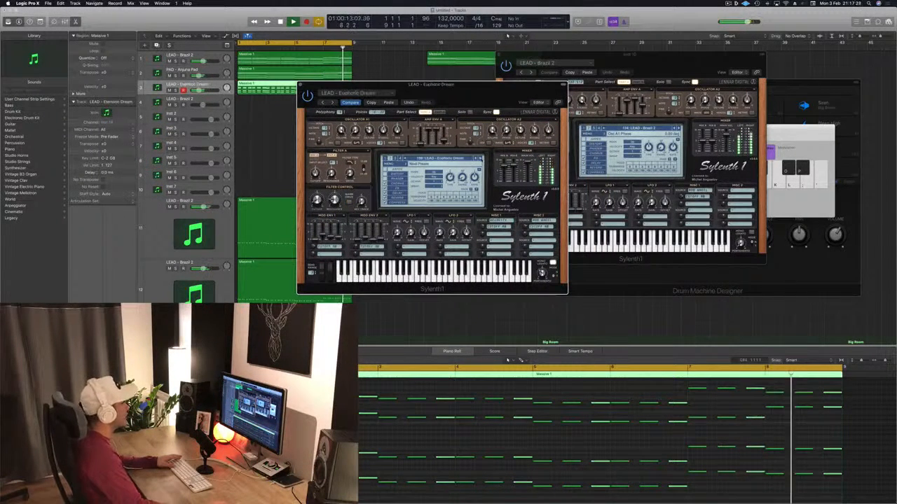
left_click(481, 159)
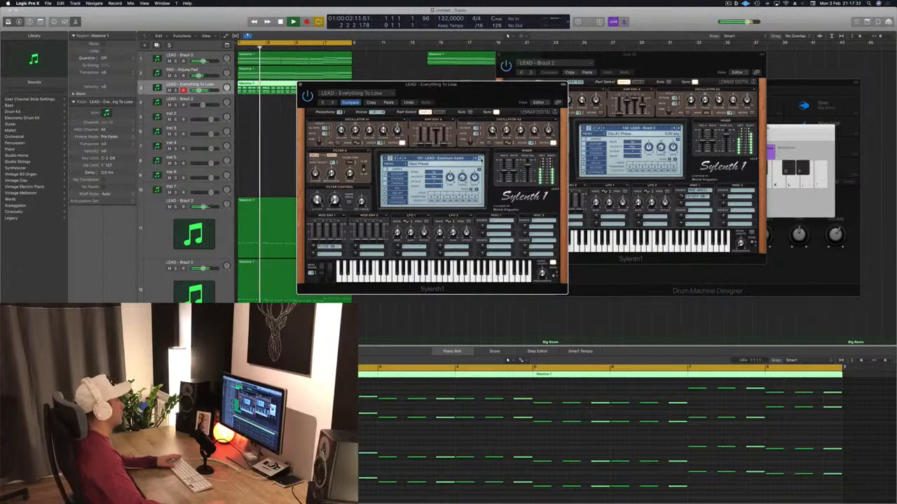
left_click(480, 159)
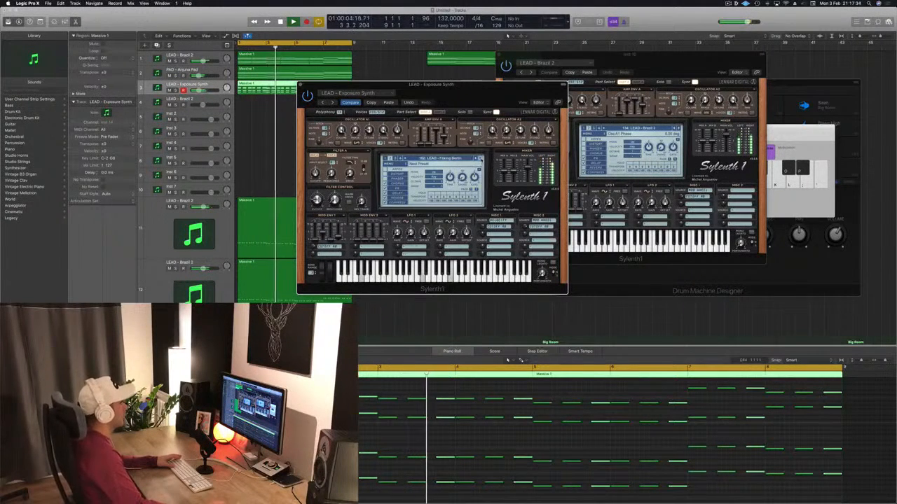
left_click(480, 159)
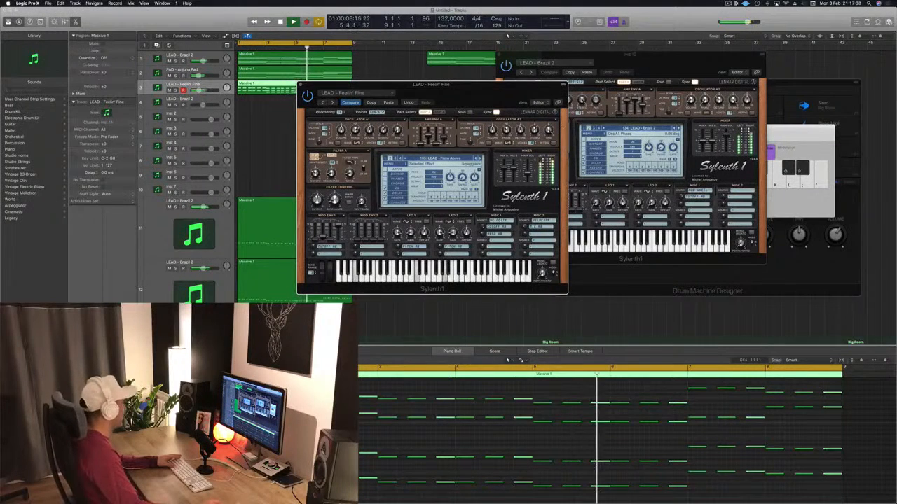
left_click(619, 438)
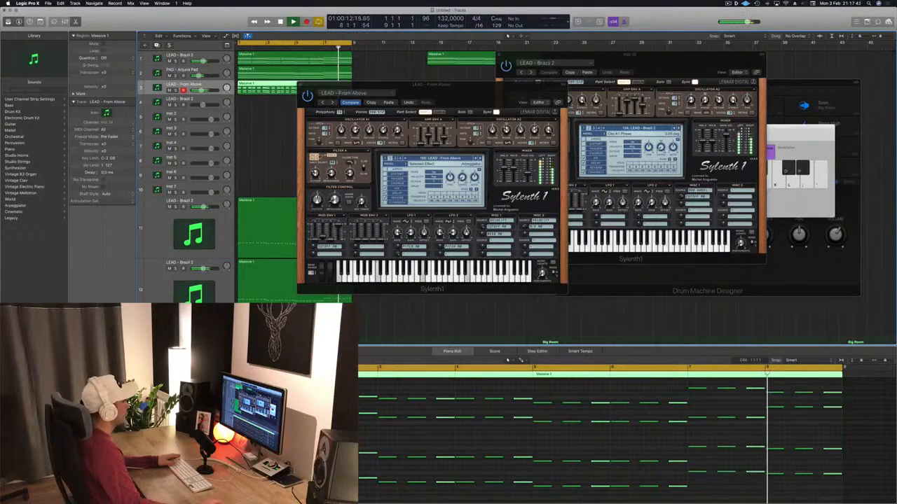
left_click_drag(488, 94, 462, 89)
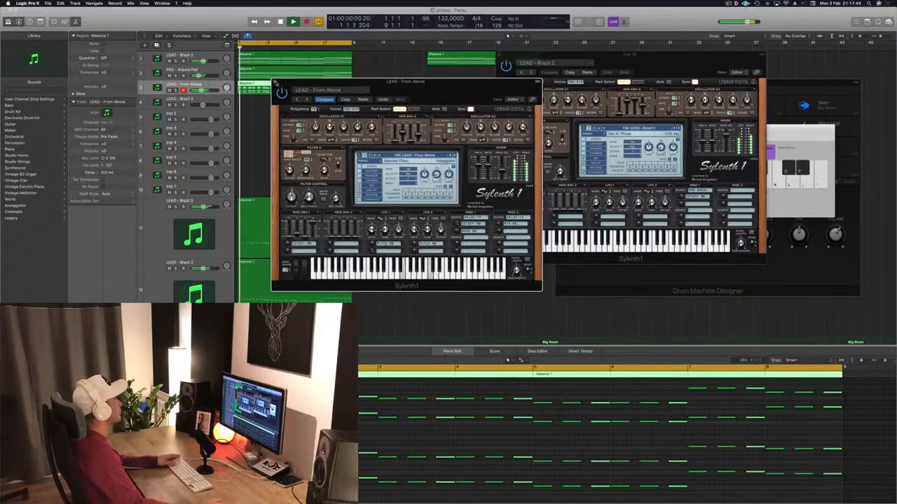
left_click(274, 79)
left_click(393, 107)
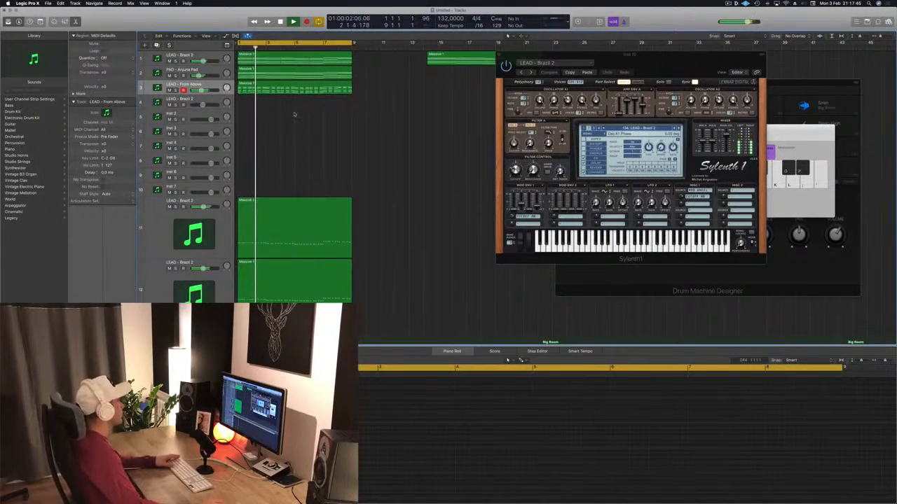
Solo the PAD - Anjuna Pad track and the topmost LEAD - Brazil 2 track in turn to compare the layers
left_click(176, 75)
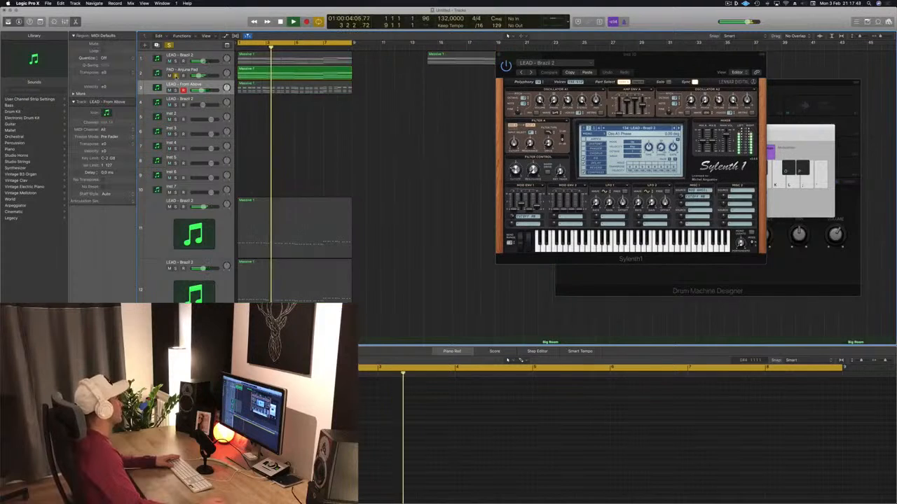
left_click(176, 76)
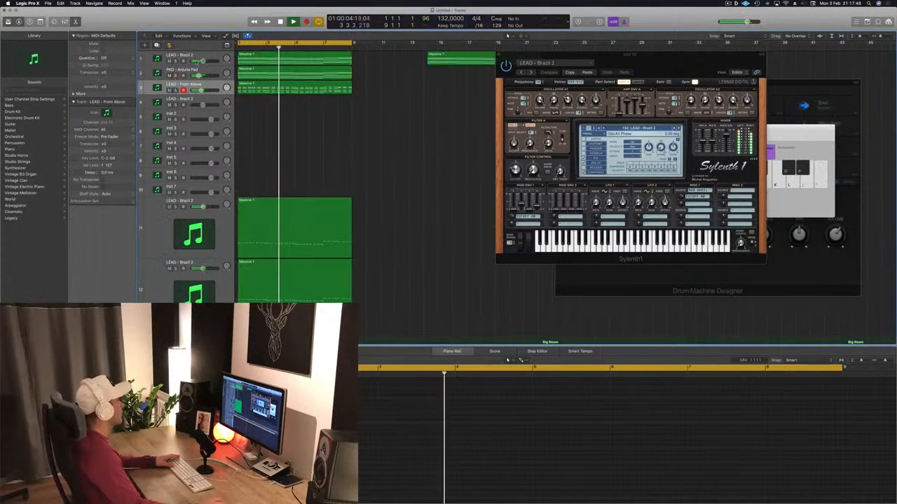
left_click(176, 61)
left_click(175, 61)
left_click(200, 90)
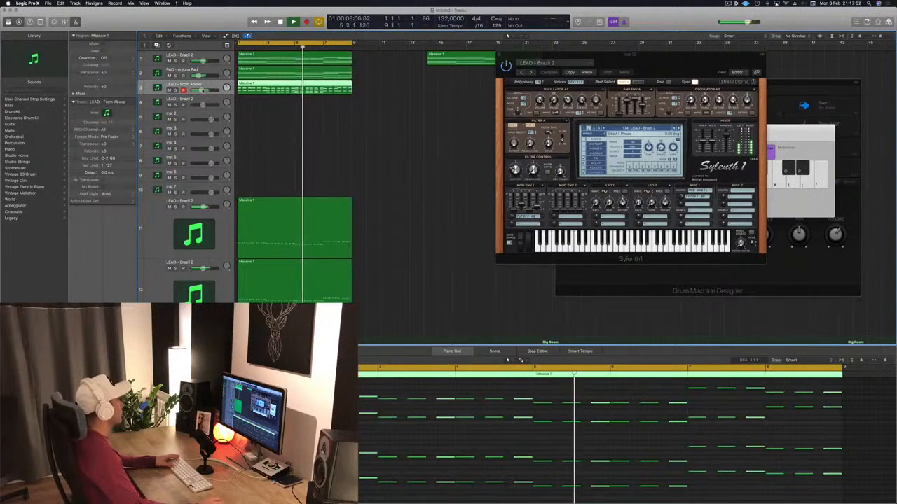
Stop playback, copy the first Kick 1 region onto the Snare 3 track, and reduce it to one hit on beat 3
scroll(413, 137, "down", 5)
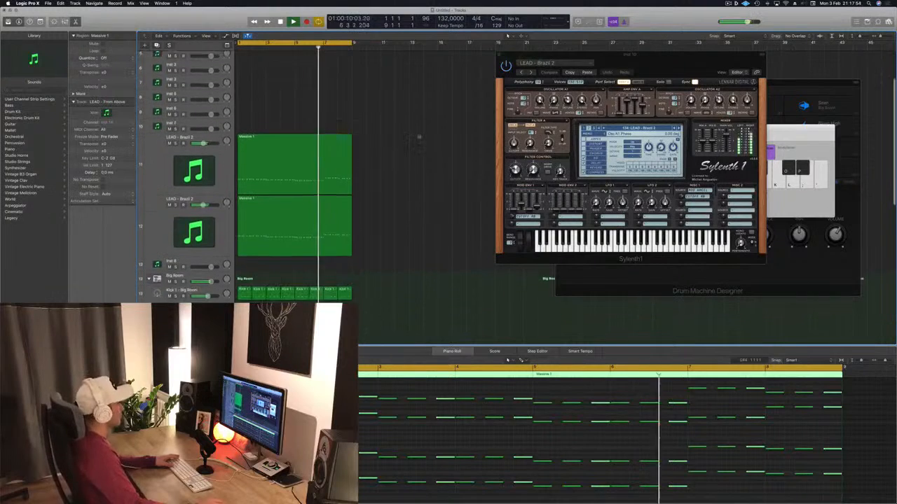
scroll(427, 161, "down", 2)
key("space")
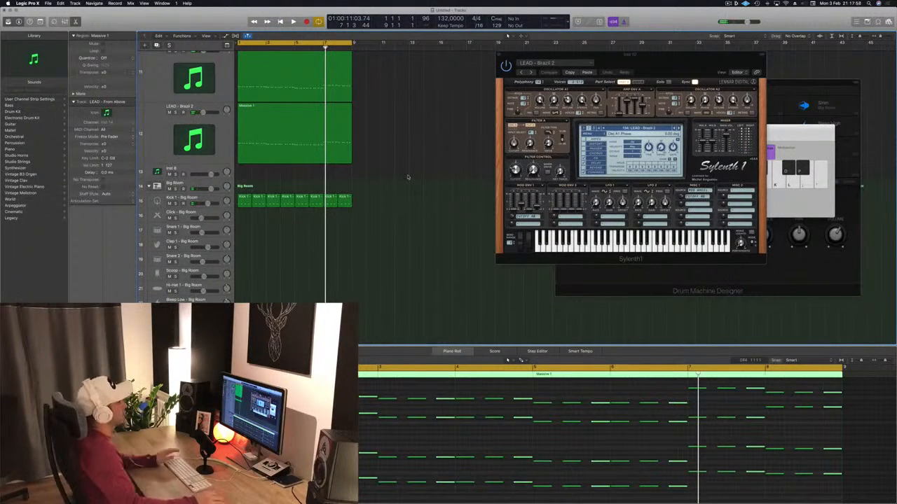
left_click(418, 250)
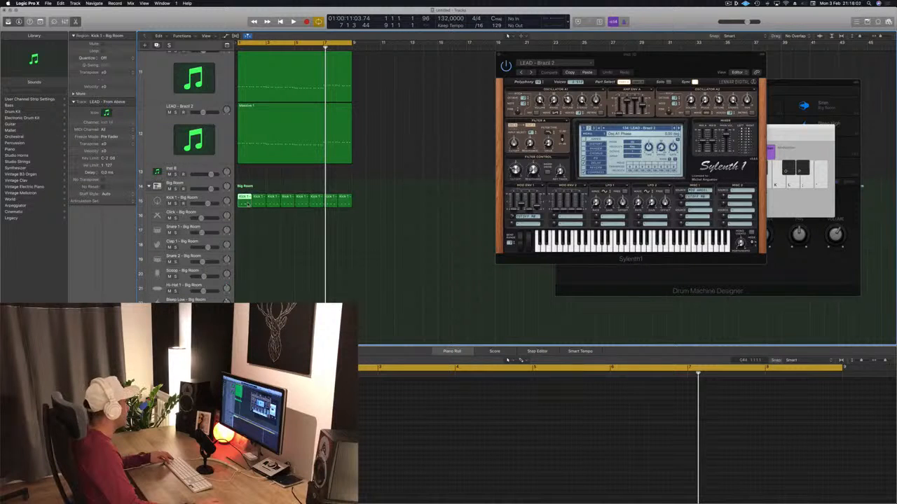
scroll(259, 204, "down", 3)
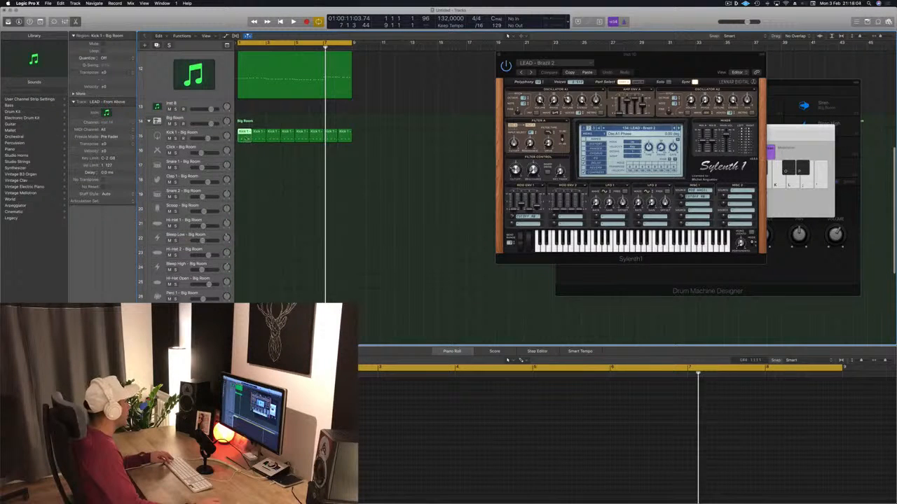
scroll(242, 177, "down", 5)
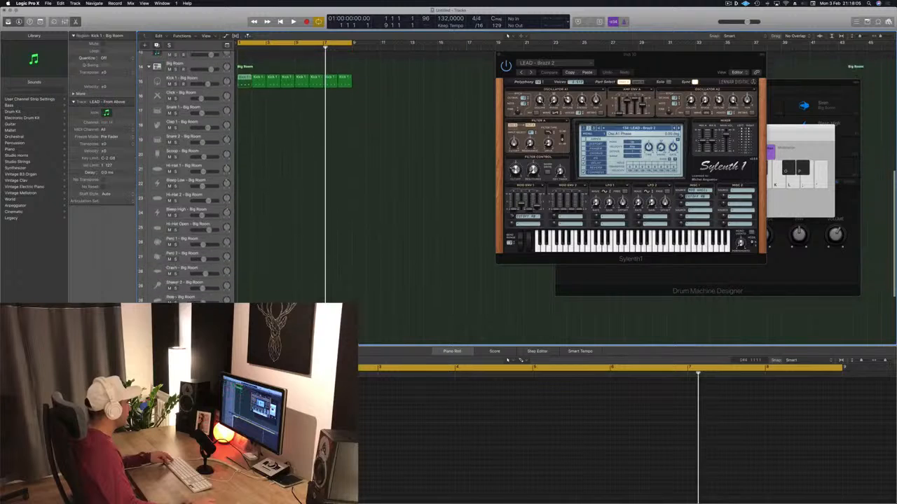
left_click_drag(244, 308, 242, 264)
left_click(259, 435)
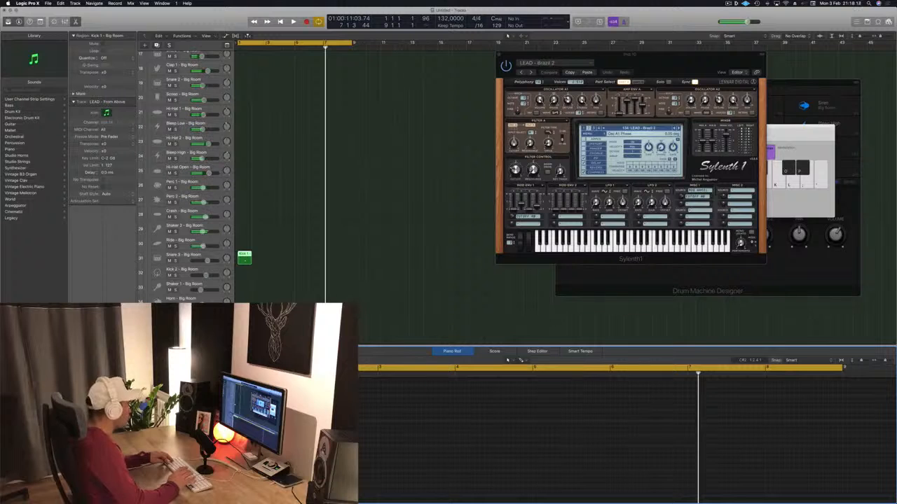
Repeat the one-bar Snare 3 region across all eight bars and lower the Snare 3 volume slightly during playback
key("Return")
key("space")
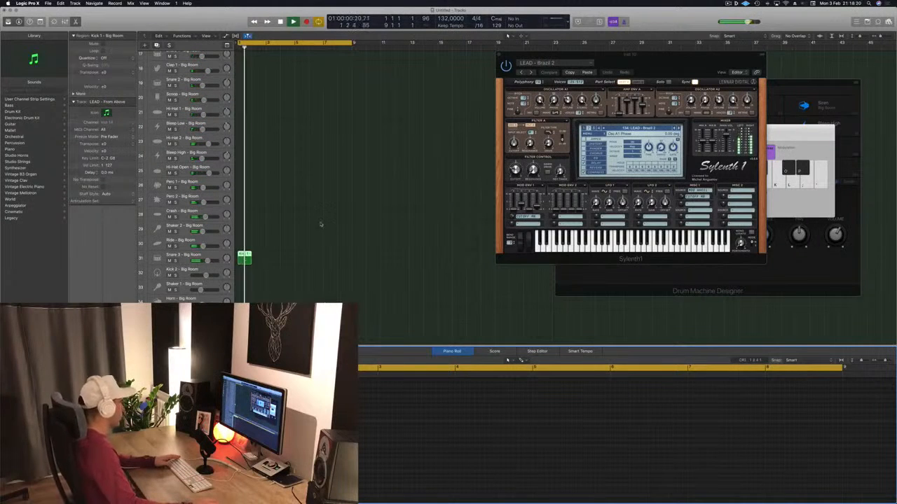
key("Return")
left_click_drag(244, 260, 303, 264)
left_click(245, 258, "shift")
left_click(255, 261, "shift")
left_click(246, 261, "shift")
key("Return")
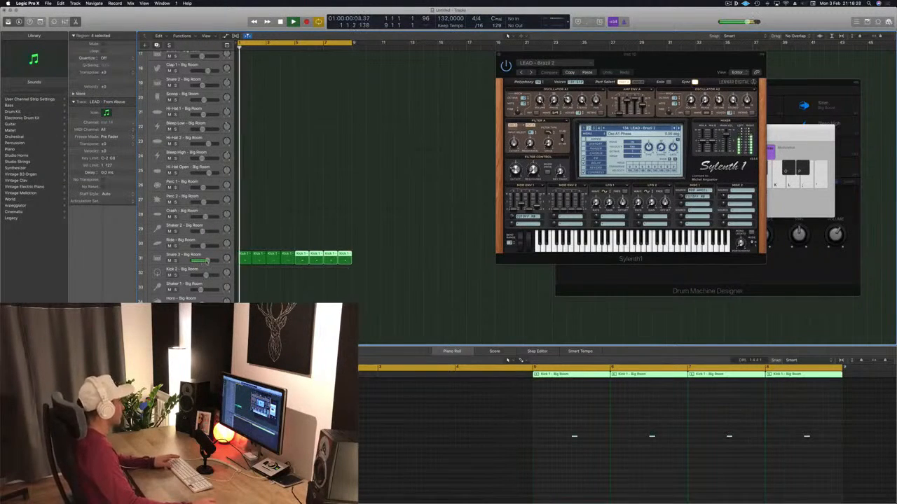
left_click_drag(208, 260, 202, 260)
Stop playback, copy the first Kick 1 region onto the Hi-Hat 1 track, and edit the copy's notes for the hi-hat
scroll(283, 242, "up", 6)
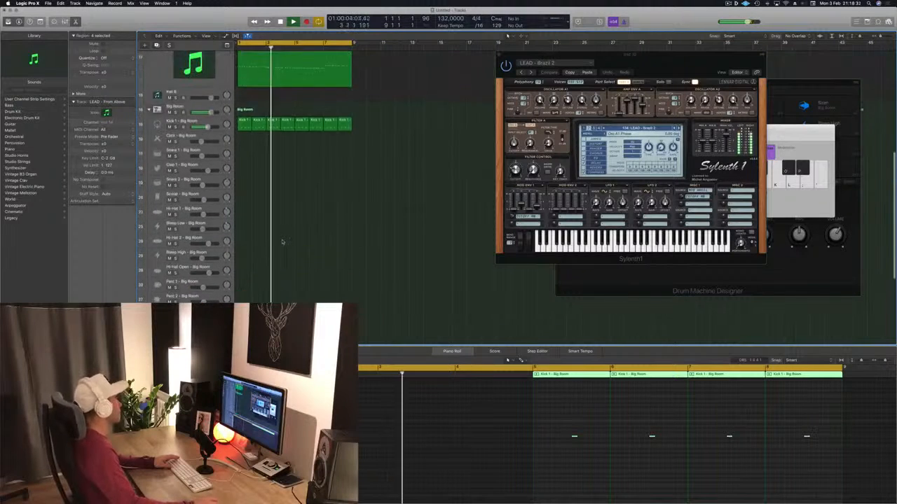
key("space")
left_click(244, 190)
left_click_drag(244, 191, 244, 278)
left_click(227, 434)
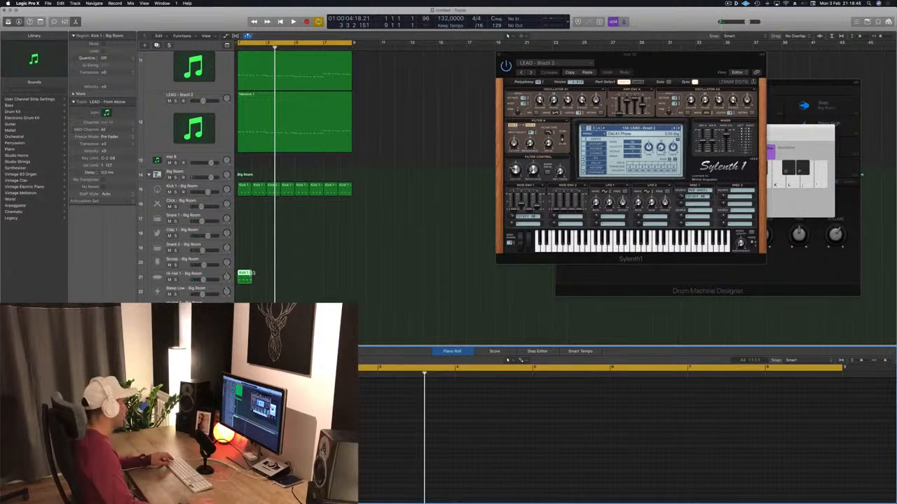
Loop the Hi-Hat 1 region to the end of the eight-bar cycle and play it from the start with the other tracks
left_click_drag(251, 274, 347, 273)
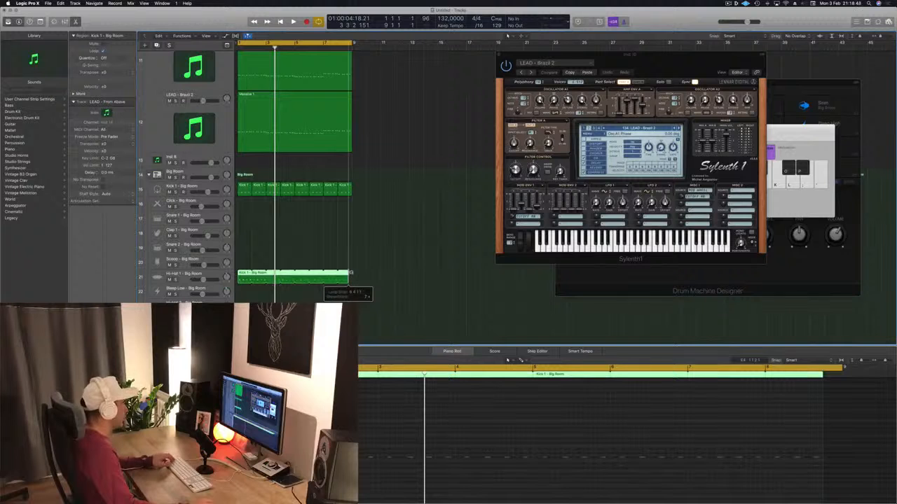
key("Return")
key("space")
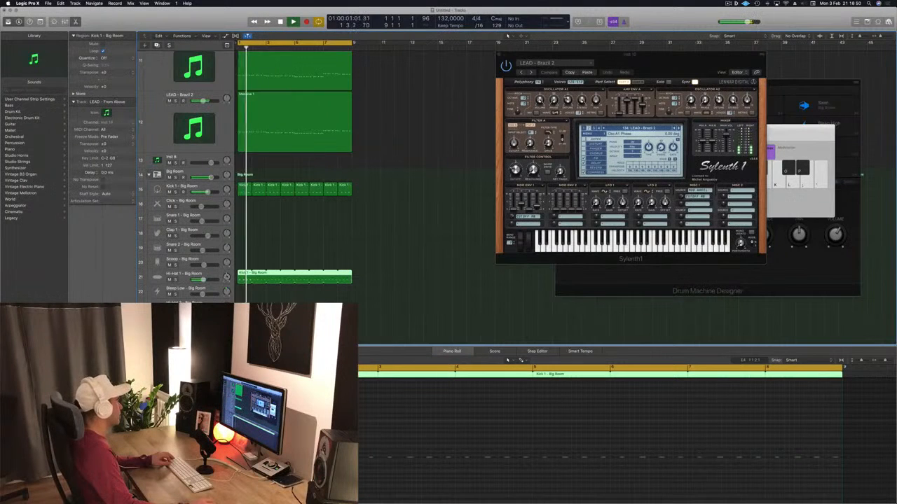
left_click(304, 274)
scroll(304, 274, "down", 3)
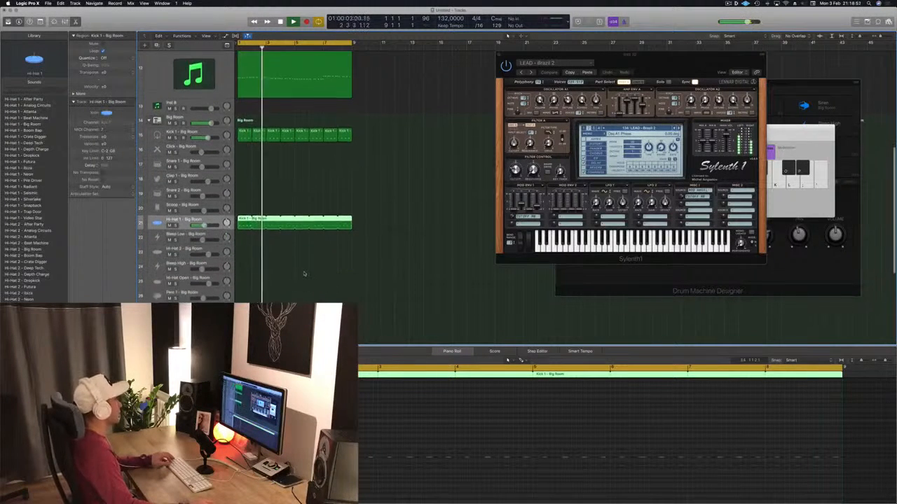
Try to copy a Kick 1 region onto the Hi-Hat 2 track, and undo the region's move
scroll(304, 274, "down", 8)
left_click(185, 247)
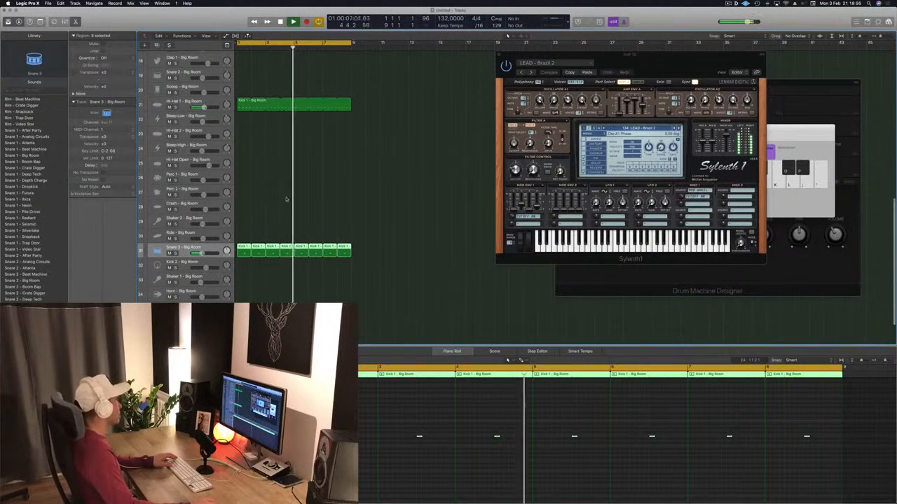
scroll(270, 133, "up", 5)
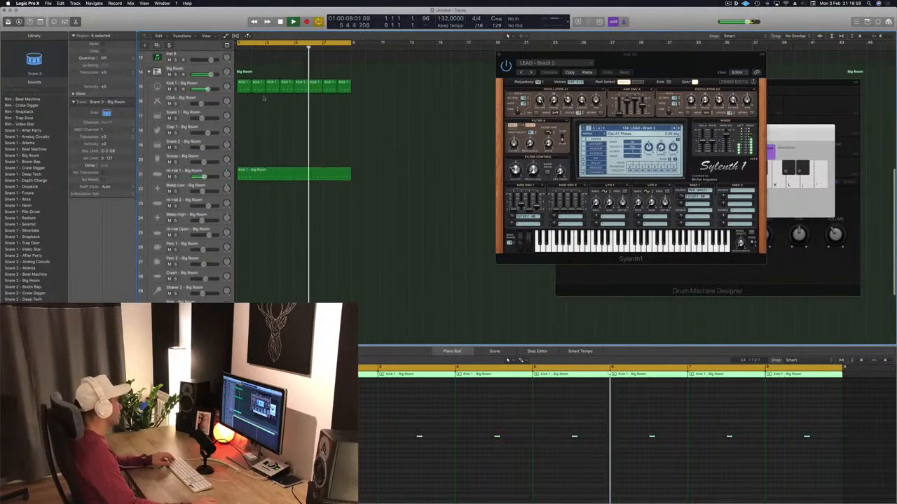
scroll(263, 99, "right", 1)
left_click_drag(256, 88, 242, 201)
scroll(260, 189, "left", 1)
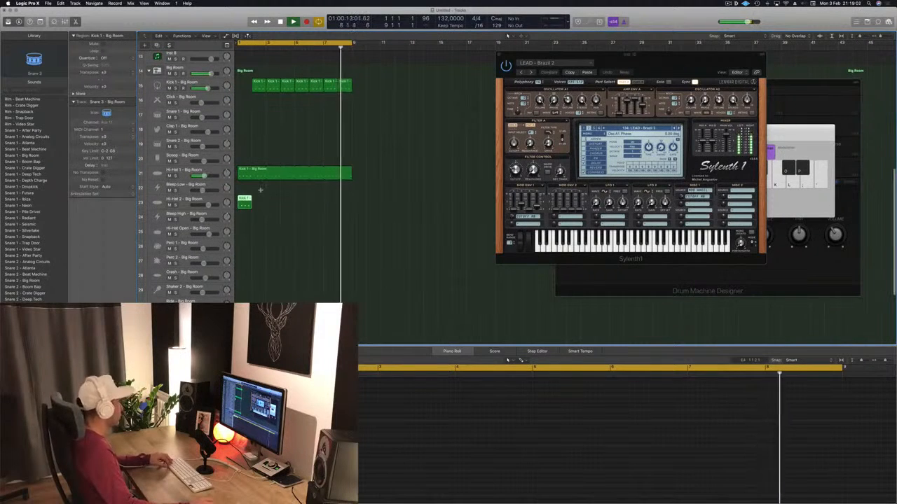
key("super+z")
Copy the first Kick 1 region onto the Shaker 2 track, replace its notes with a steady shaker pattern, and extend it to two bars
left_click_drag(244, 86, 243, 289)
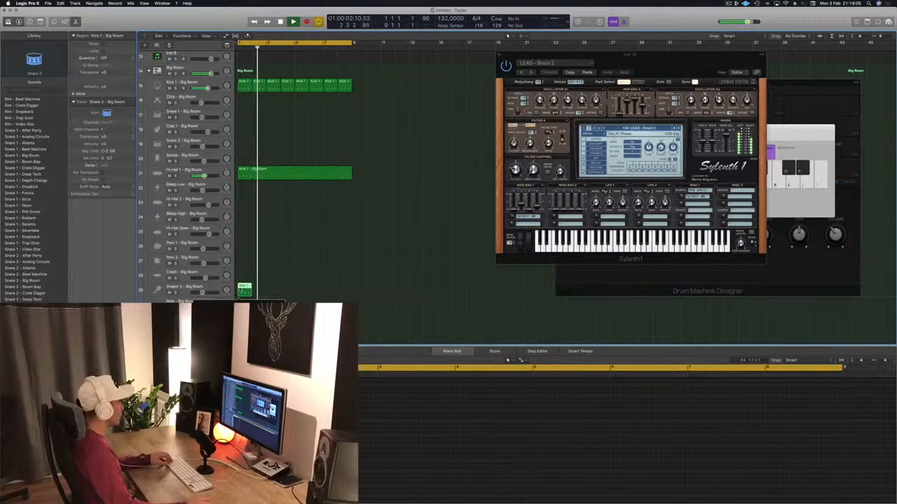
left_click(223, 452)
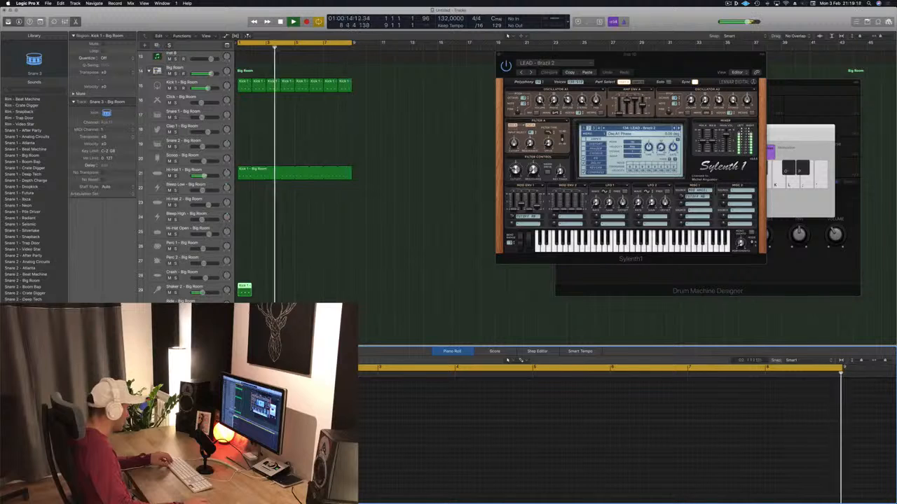
left_click_drag(227, 442, 232, 442)
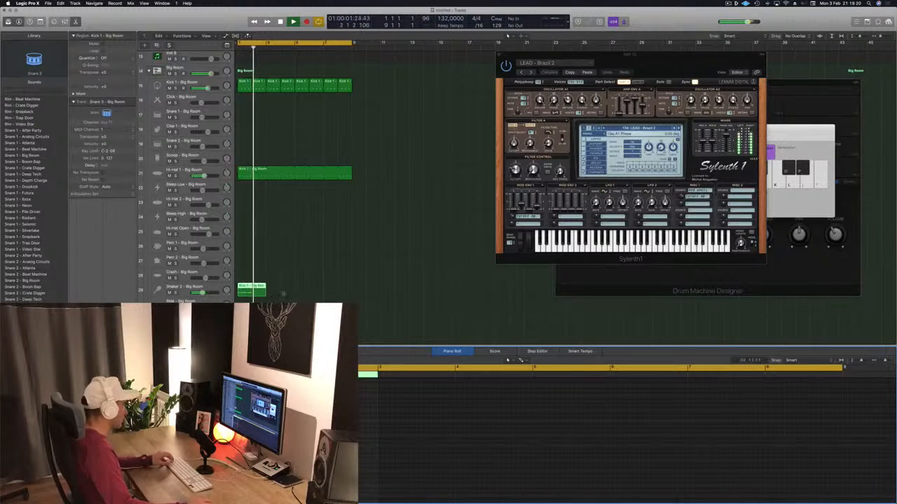
Stop playback, split the two-bar Shaker 2 region at bar 2 with the Split option for crossing notes, and delete the second part
key("space")
key("super+t")
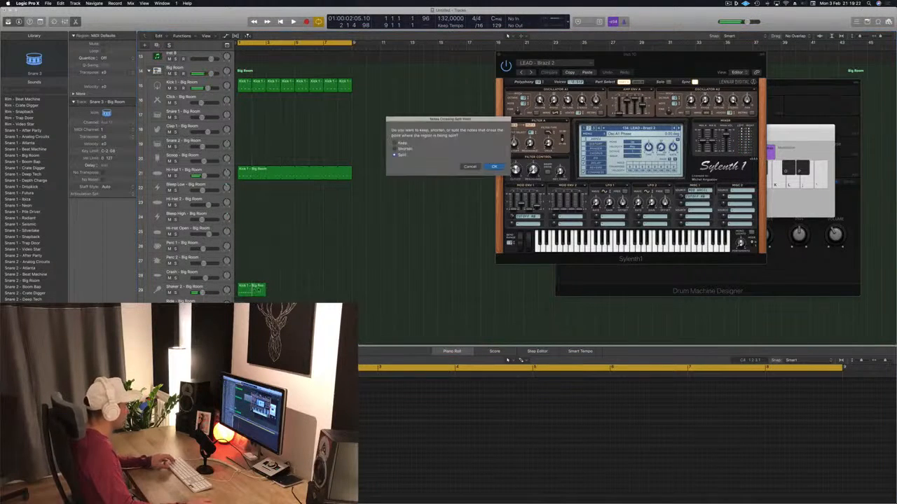
key("Return")
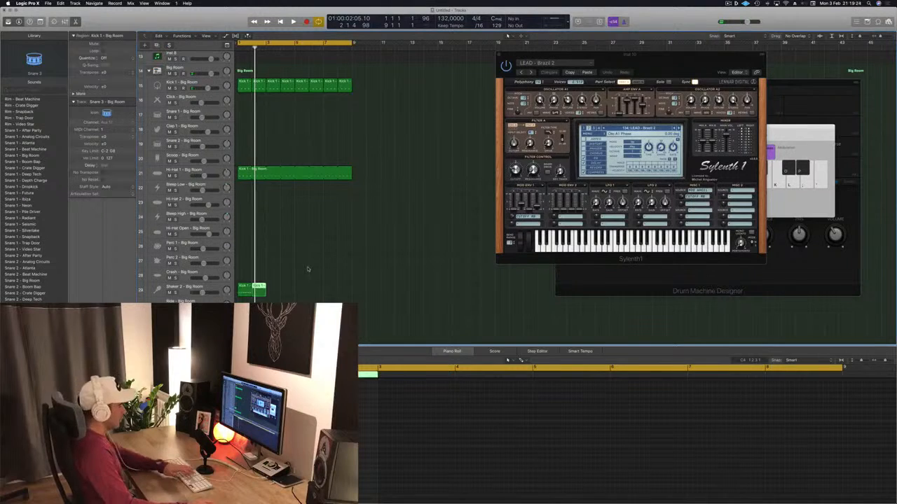
key("Delete")
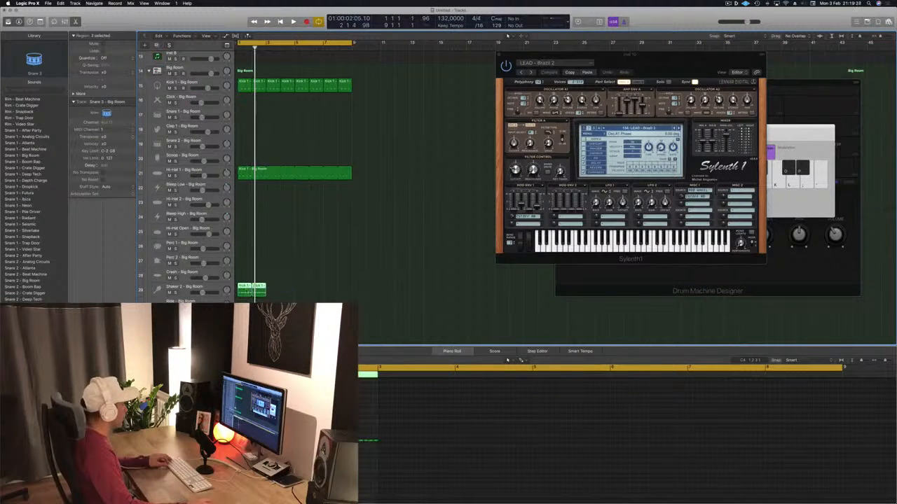
Repeat the one-bar Shaker 2 region until it fills all eight bars of the cycle
left_click(309, 290)
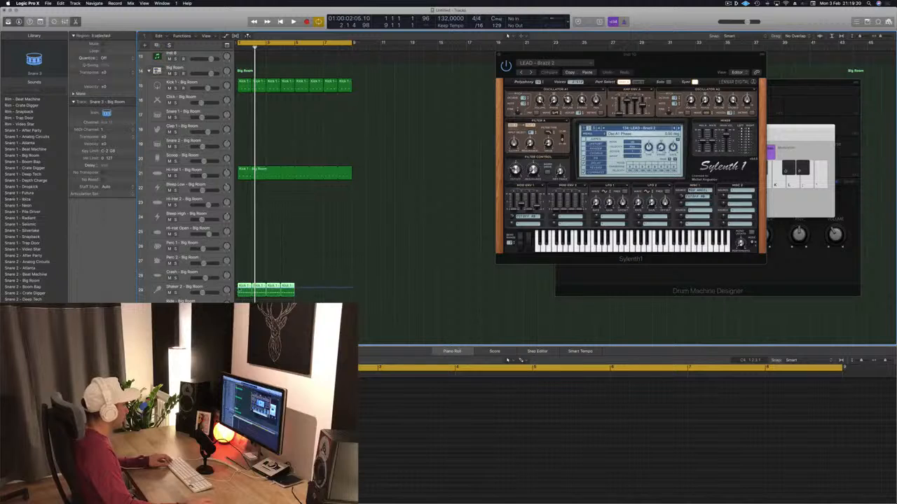
left_click(247, 287)
left_click_drag(307, 289, 306, 290)
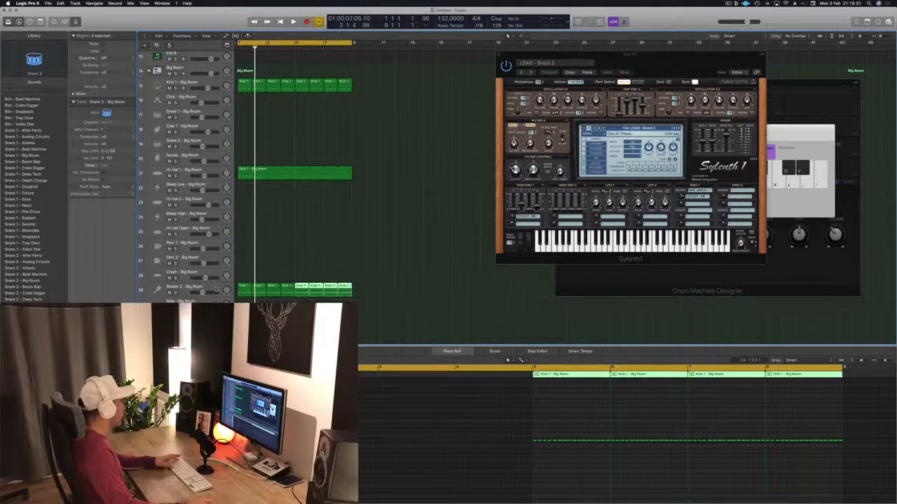
Lower the Shaker 2 track's volume slightly and play the arrangement
left_click(215, 288)
left_click_drag(203, 293, 198, 293)
key("space")
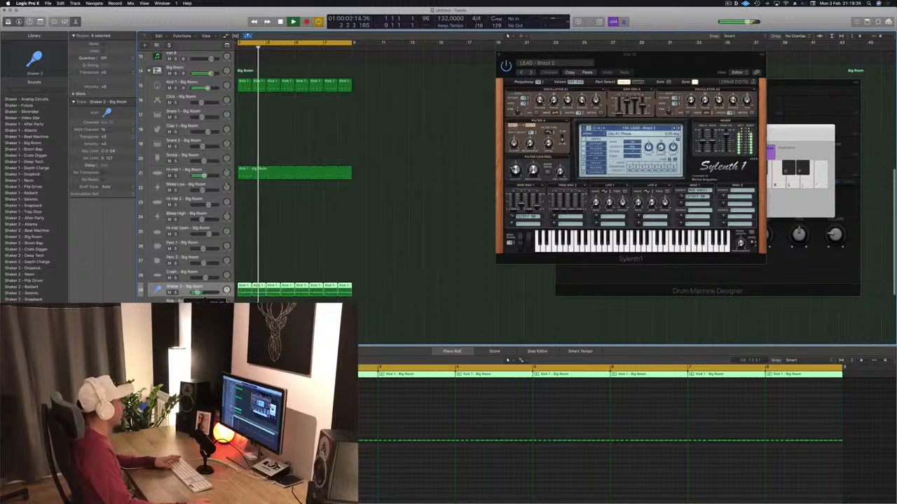
Stop playback, copy the first Kick 1 region onto the Clap 1 track, and edit the copy's notes for the clap
scroll(269, 267, "up", 10)
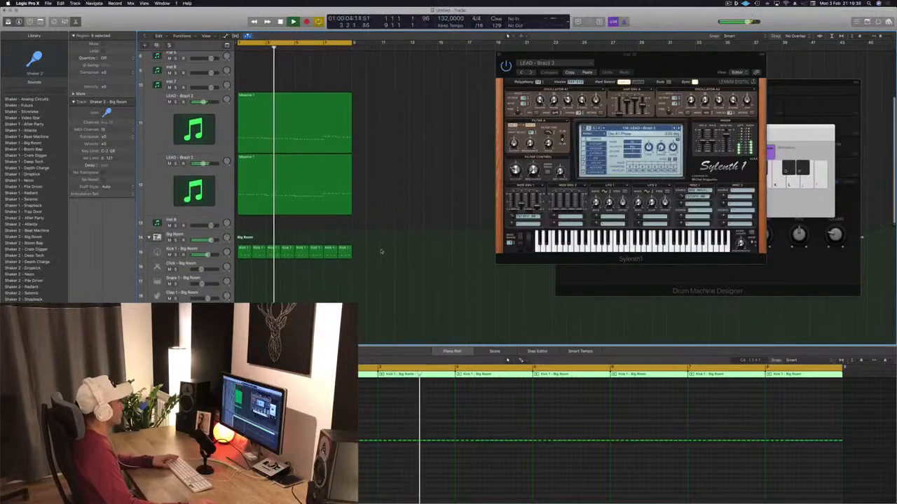
scroll(294, 166, "down", 5)
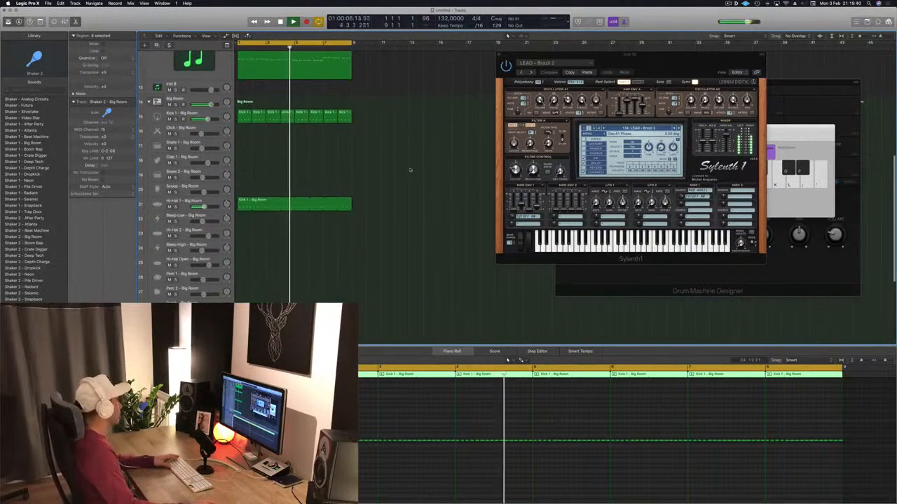
left_click(239, 126)
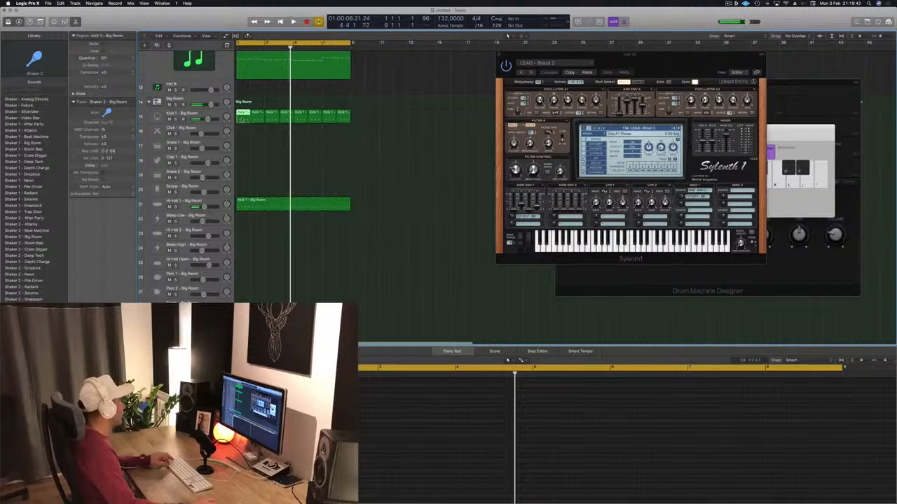
left_click_drag(242, 118, 243, 161)
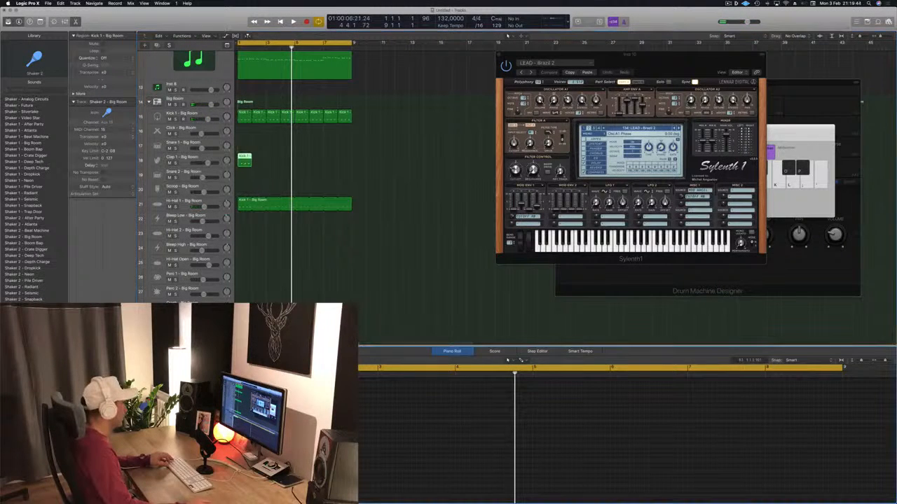
key("Down")
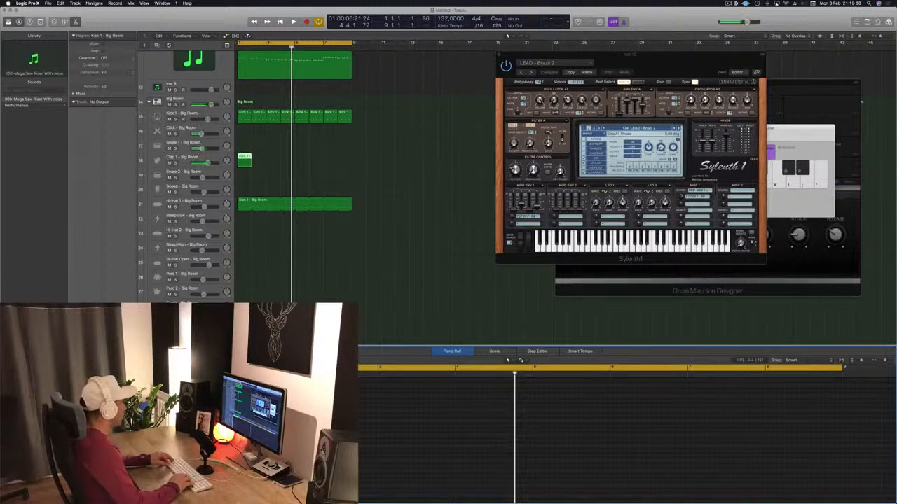
key("Return")
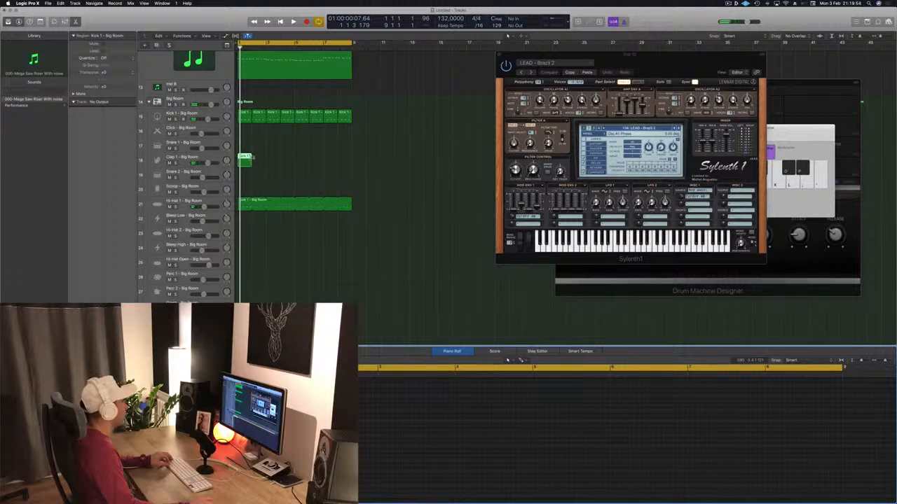
Loop the Clap 1 region to the end of the eight-bar cycle and lower the Clap 1 volume slightly during playback
left_click_drag(251, 158, 352, 162)
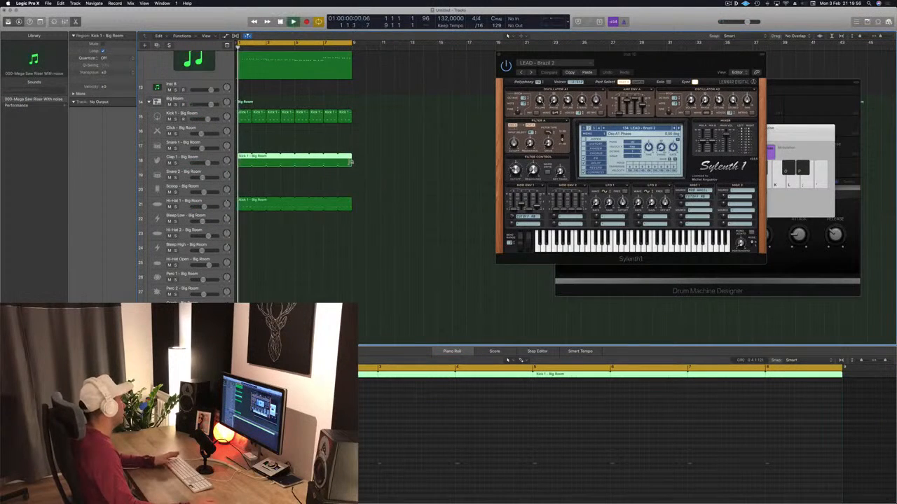
left_click_drag(209, 163, 207, 163)
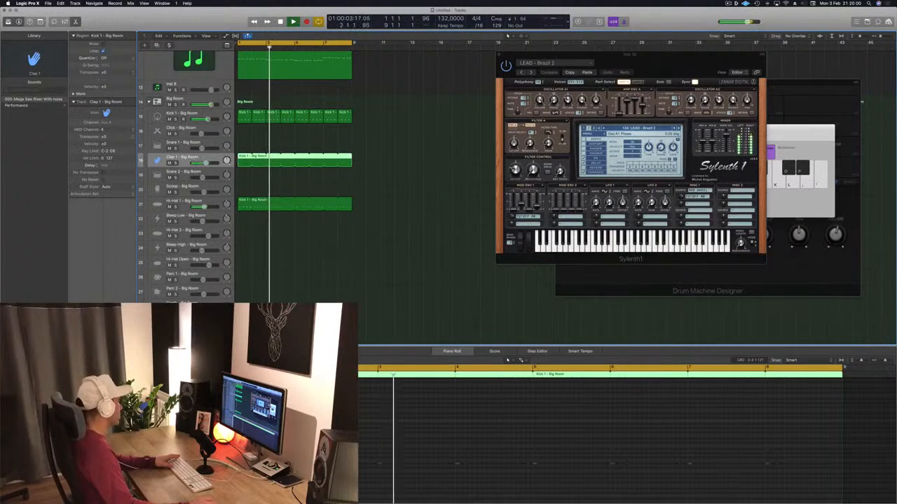
key("Return")
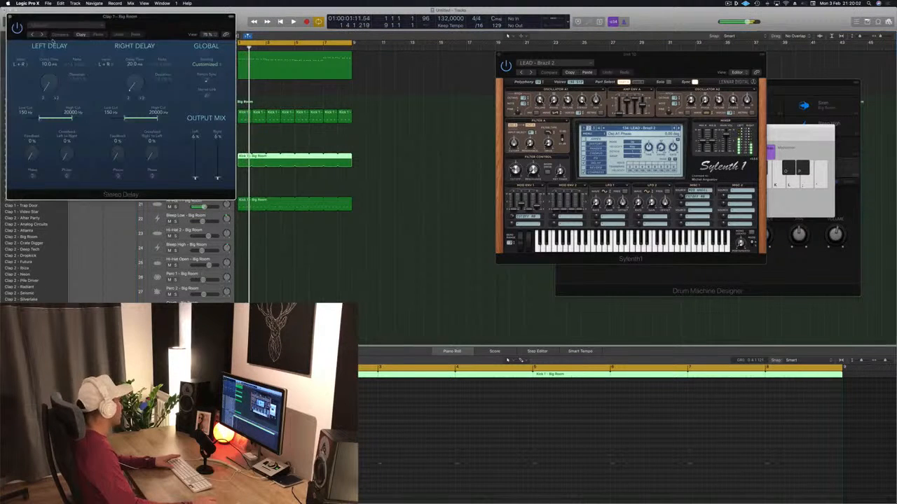
Audition presets in Clap 1's Stereo Delay, choose Dual 1/8 Note Dotted, and close the plug-in window
left_click(33, 34)
left_click(32, 34)
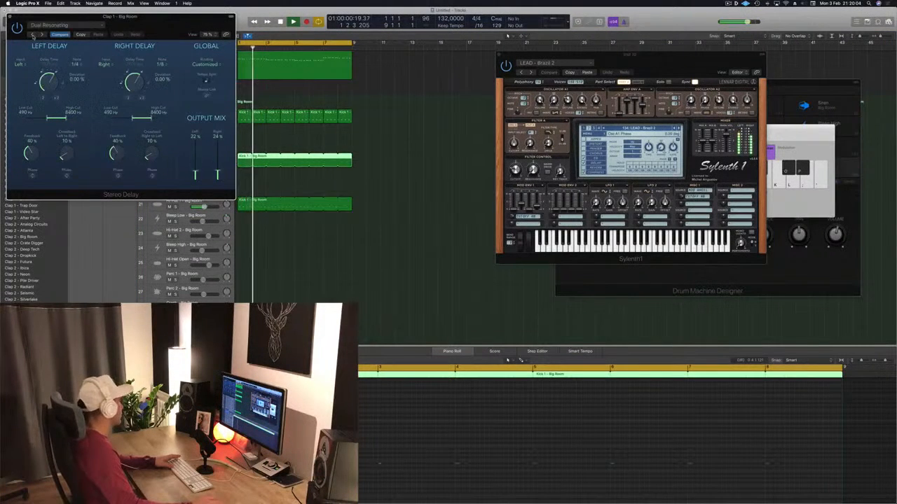
left_click_drag(187, 17, 554, 105)
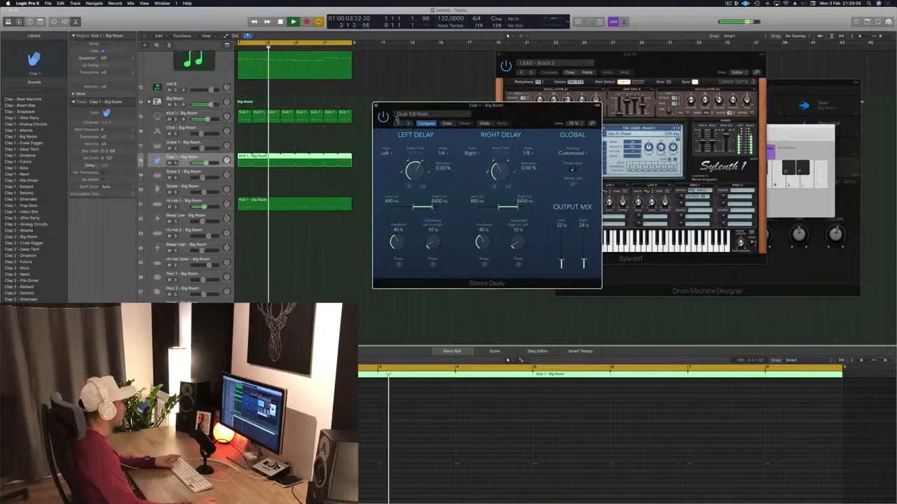
left_click(408, 124)
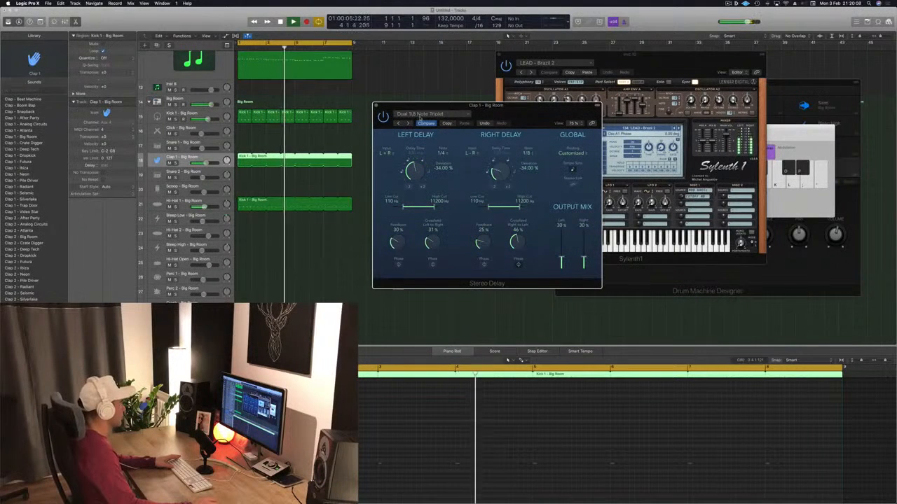
left_click(365, 125)
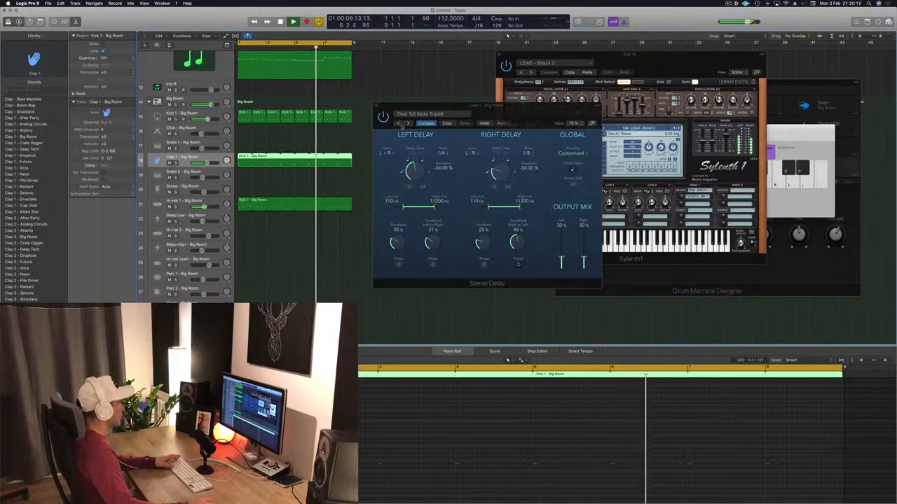
left_click(397, 123)
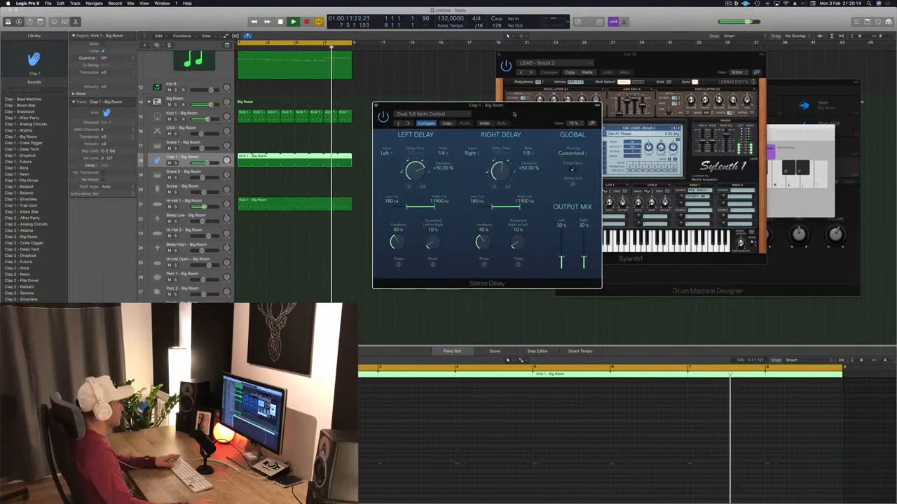
left_click(397, 123)
left_click(507, 34)
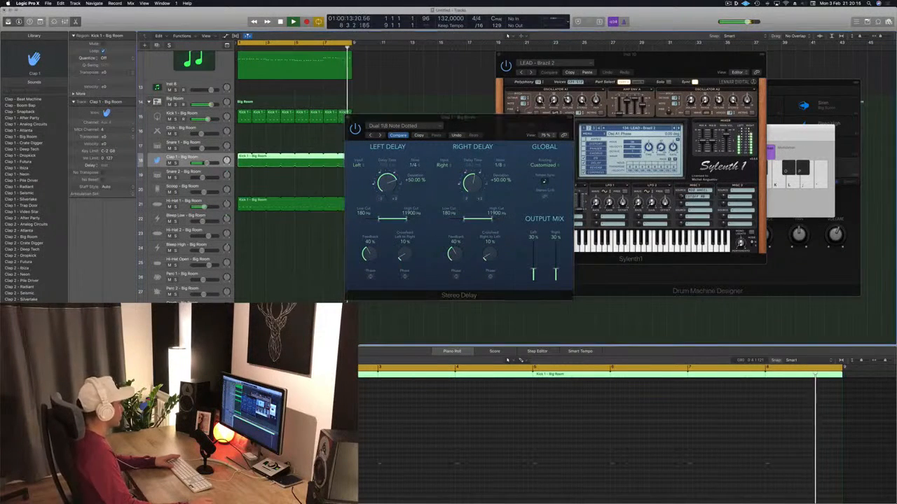
left_click(348, 119)
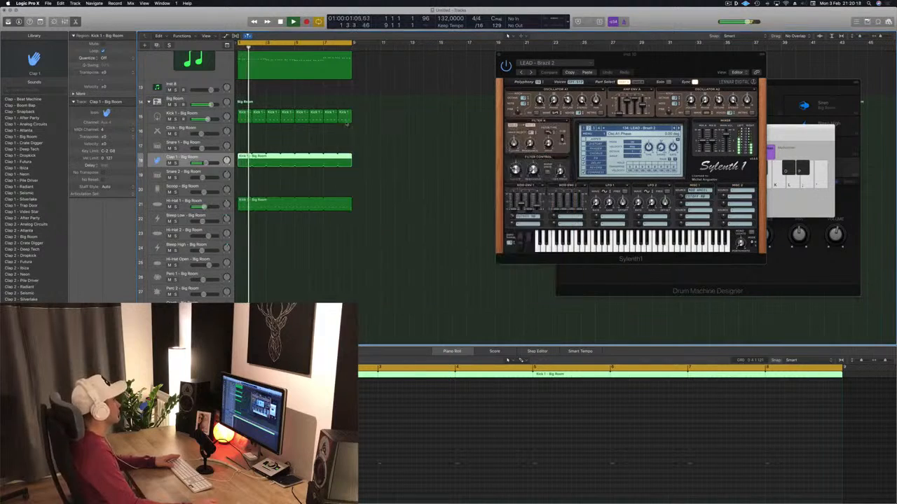
Check the Sylenth1 instrument on the first LEAD - Brazil 2 track, close its window, and mute the track
scroll(204, 105, "up", 10)
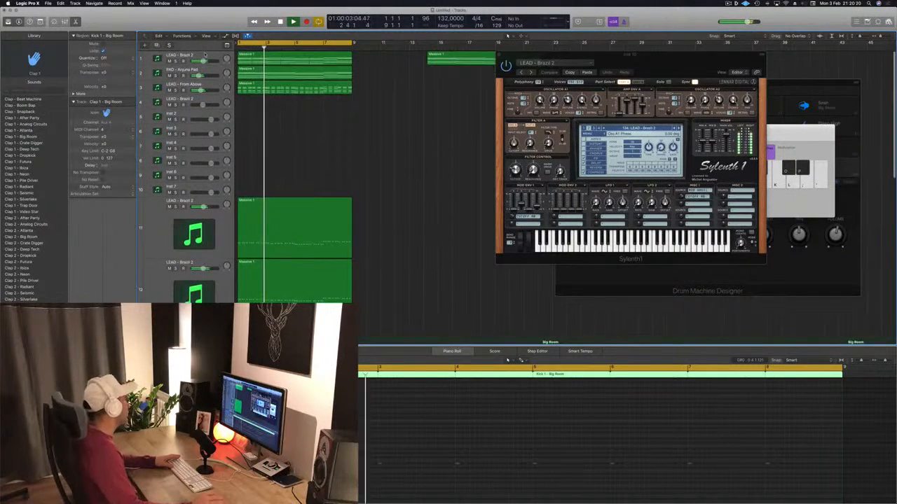
left_click(205, 55)
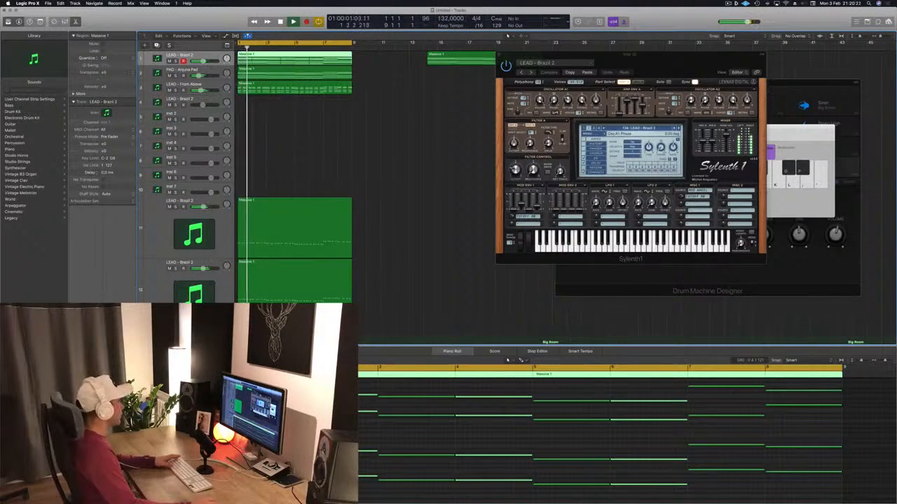
key("v")
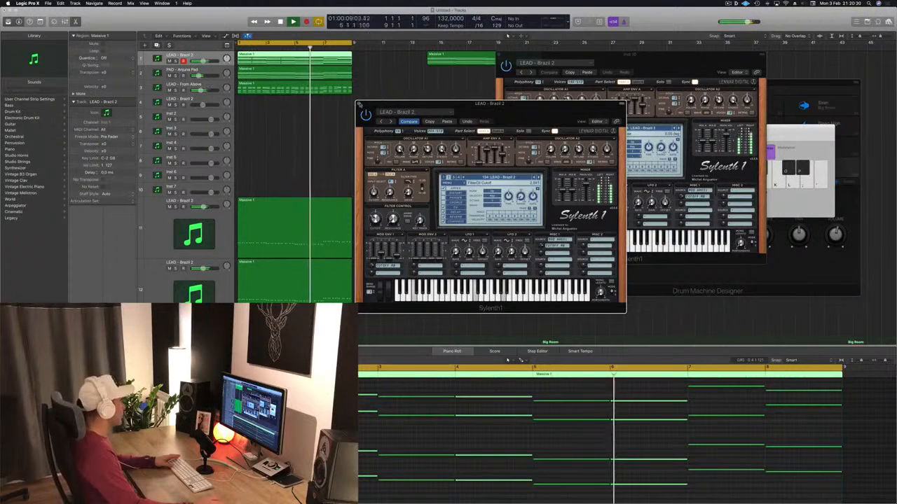
key("super+w")
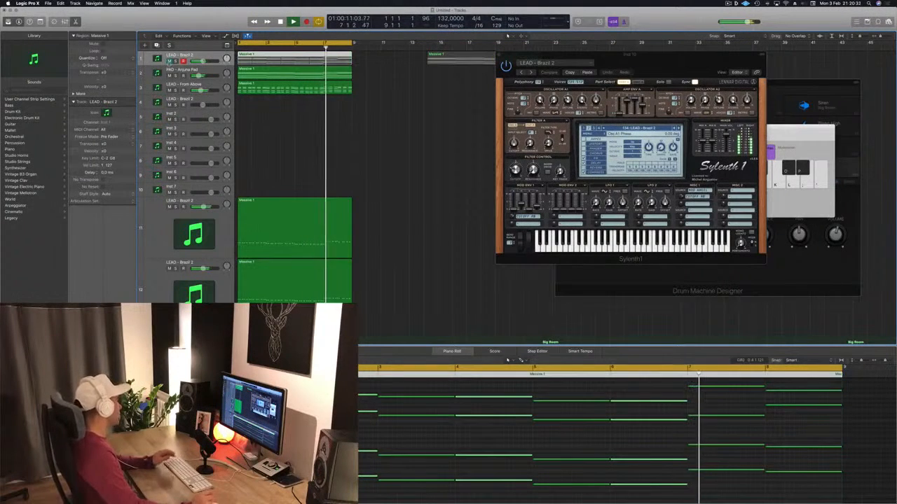
left_click(272, 138)
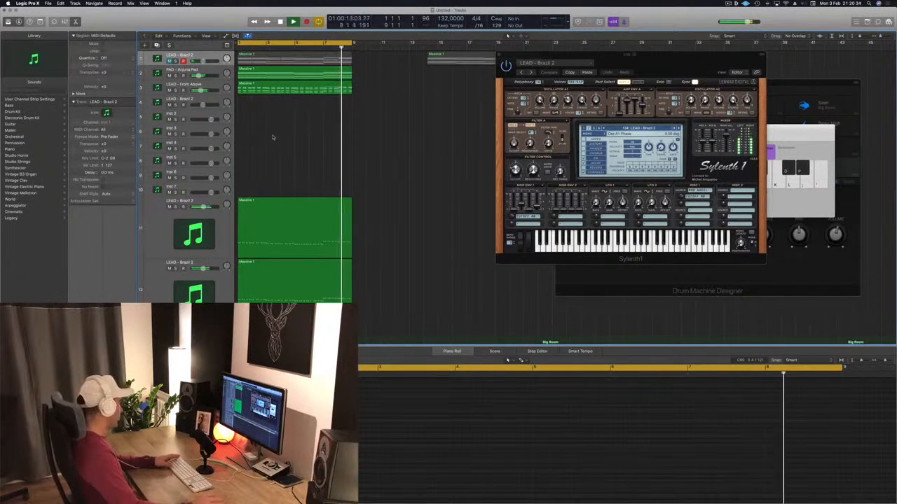
Try a copy of the LEAD - From Above region on the LEAD - Brazil 2 track below it, and remove the copy
scroll(305, 144, "down", 4)
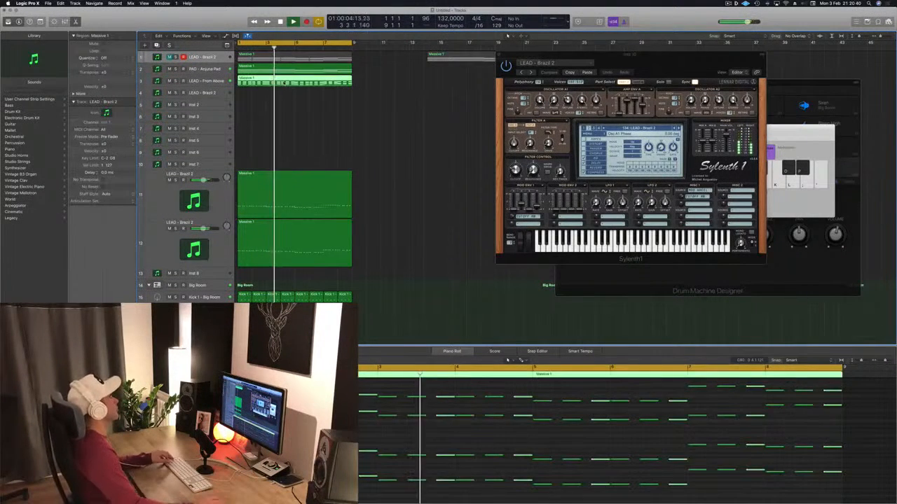
key("super+a")
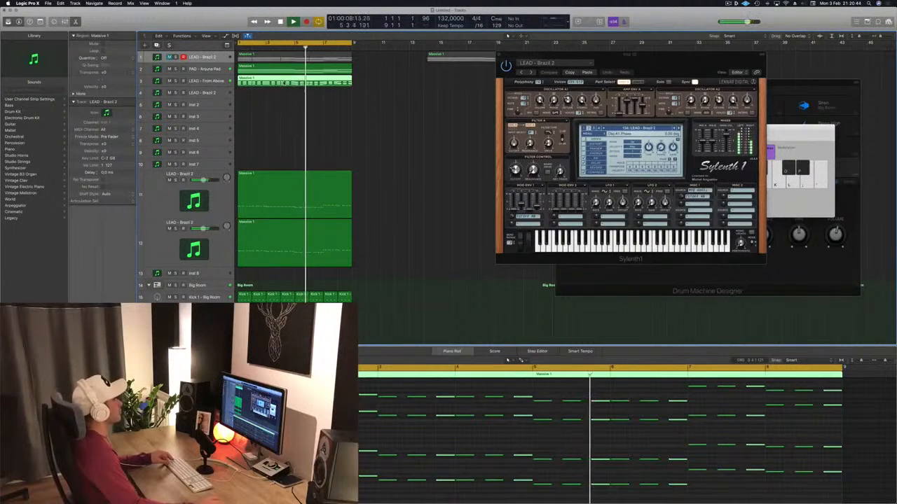
left_click_drag(287, 82, 284, 96)
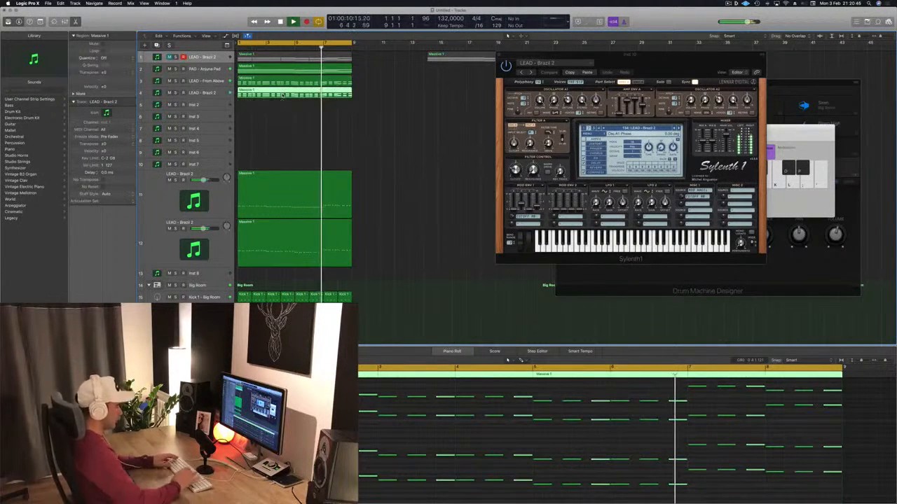
key("Delete")
Open Sylenth1 on the fourth track, LEAD - Brazil 2, switch it to the LEAD - Bright Lead preset and move its window aside
left_click(203, 93)
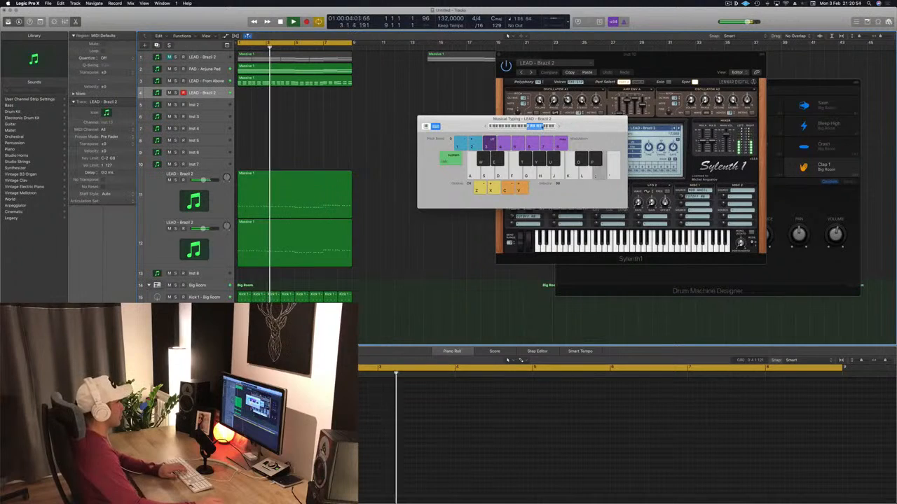
left_click_drag(532, 120, 424, 171)
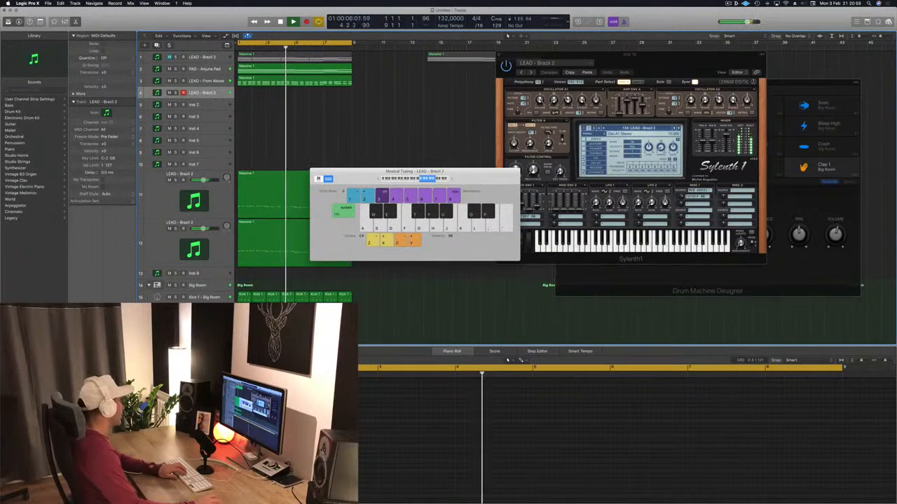
double_click(157, 93)
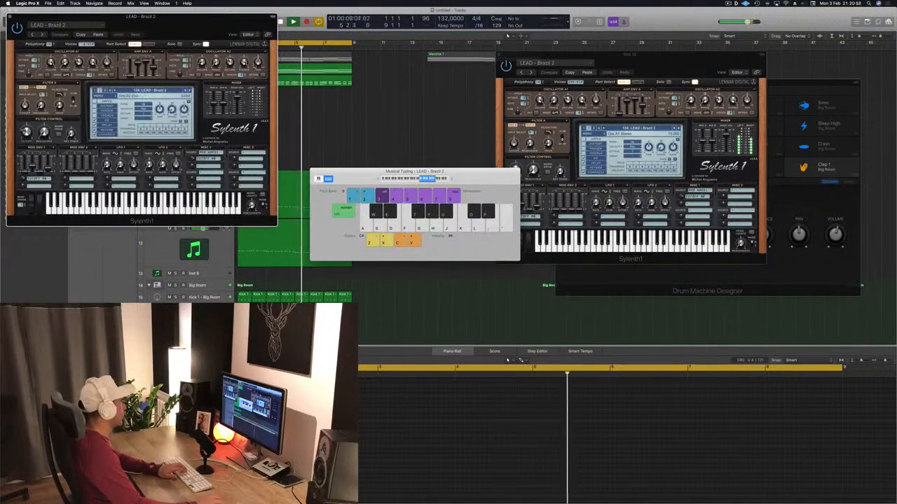
left_click_drag(187, 26, 498, 120)
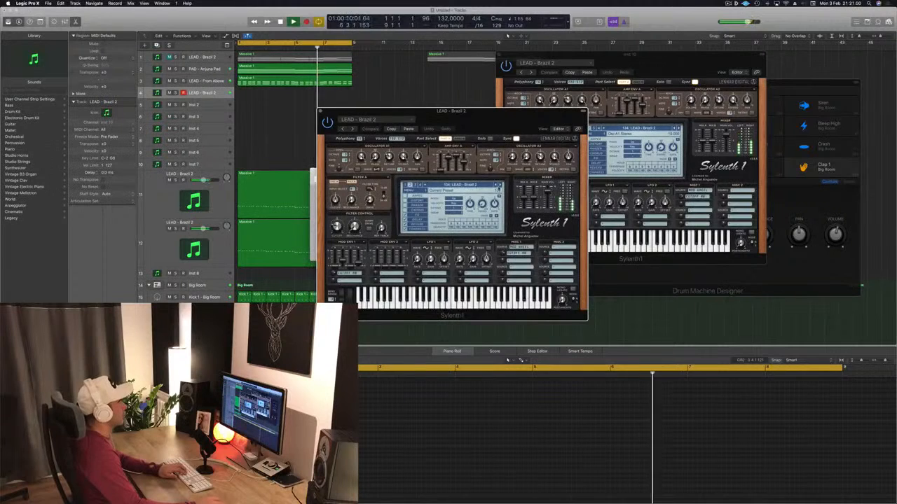
left_click(500, 186)
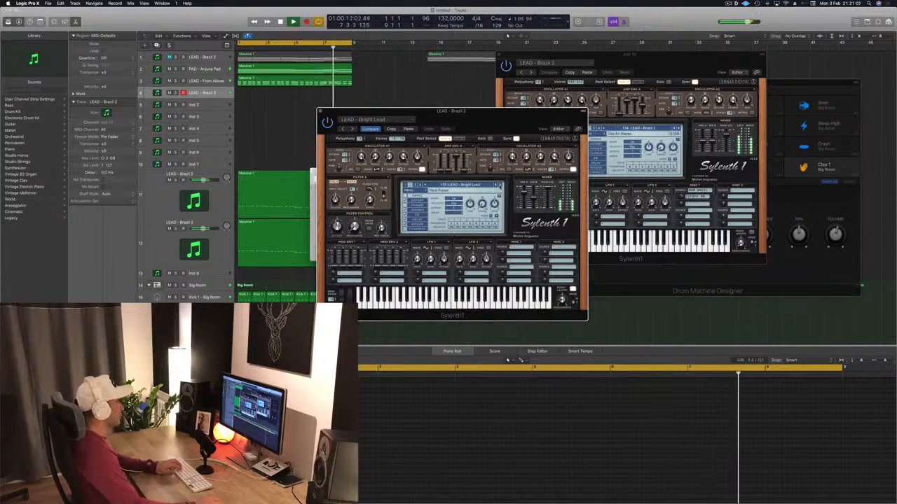
left_click_drag(541, 122, 767, 111)
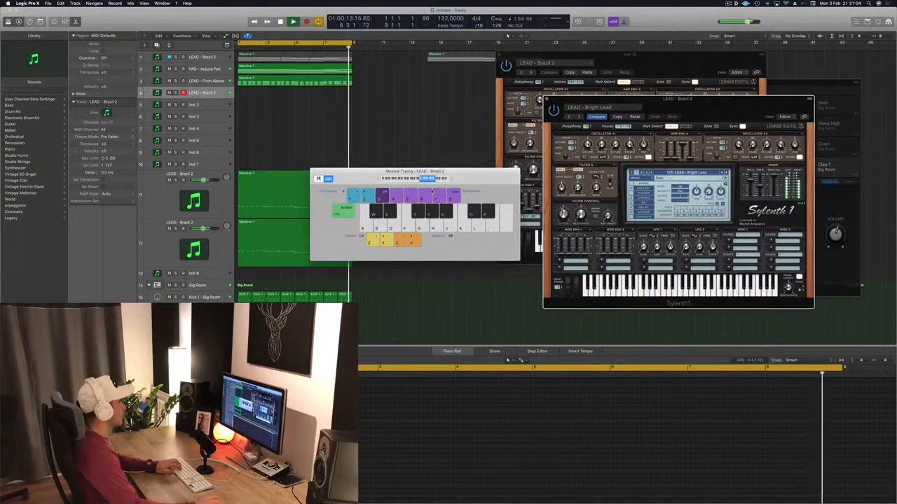
Audition the Bright Lead sound with a few Musical Typing notes over the playing loop
key("g")
key("d")
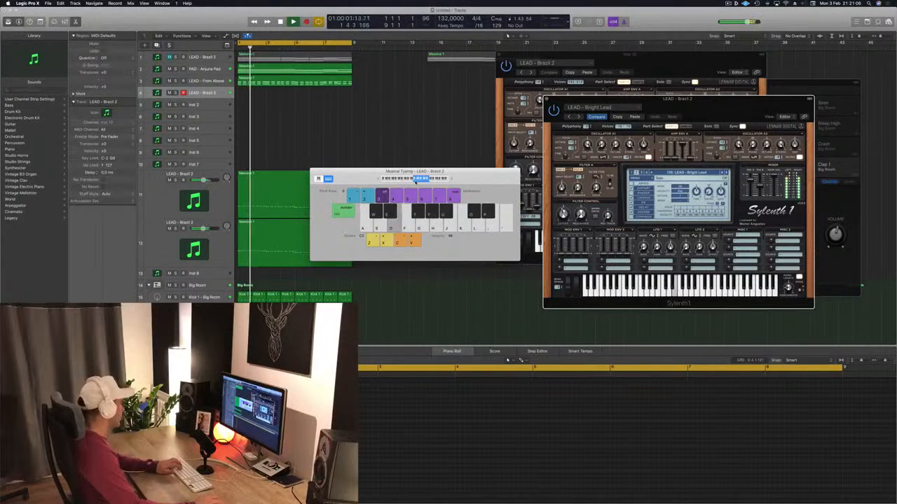
key("g")
key("s")
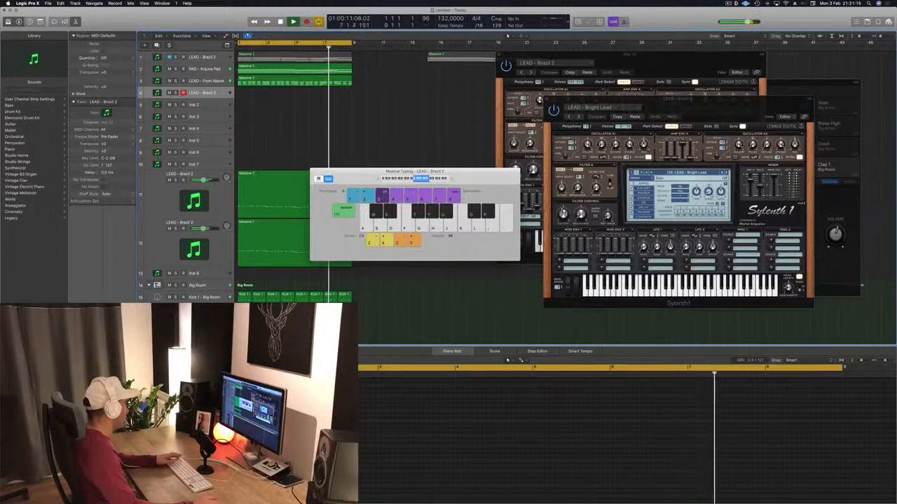
Load the grandiose preset in the SilverVerb on Aux 15 and close the plug-in window
left_click(119, 349)
left_click(79, 25)
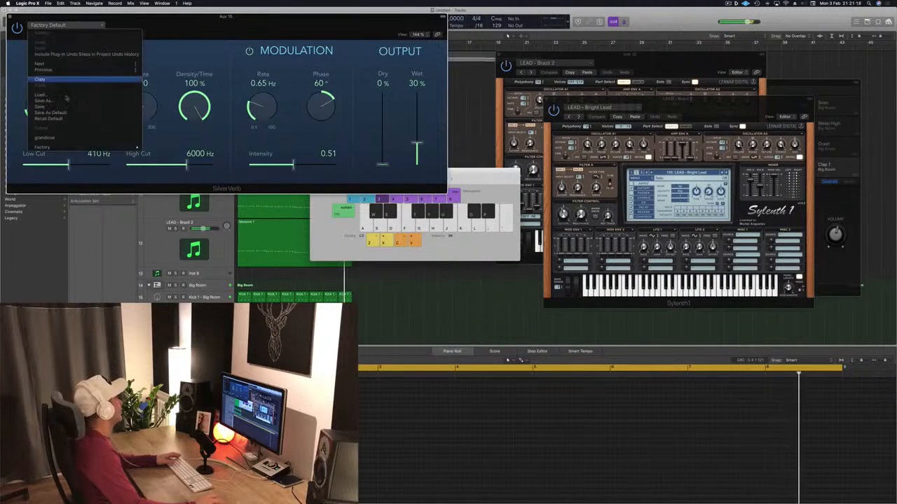
left_click(85, 137)
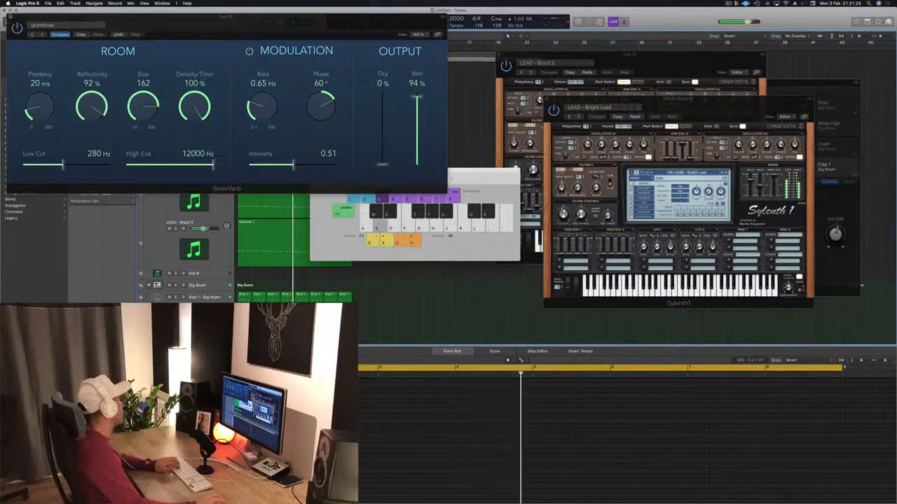
key("super+w")
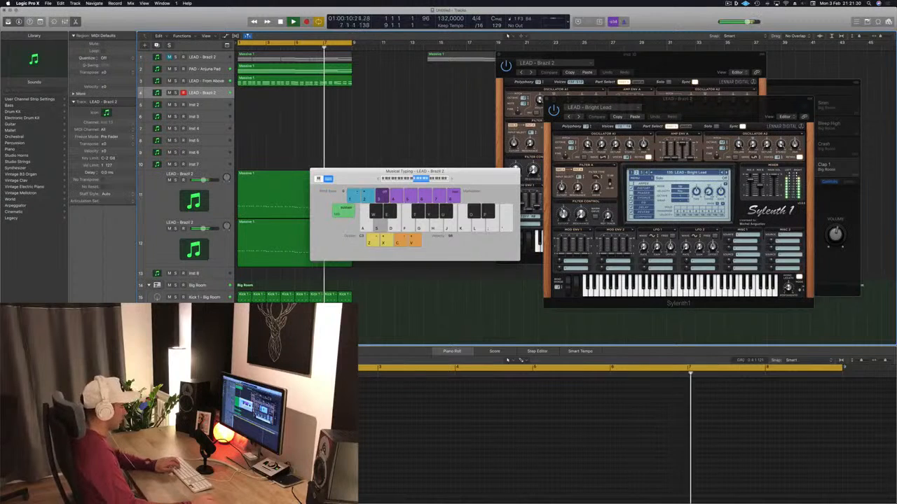
Improvise a melody with the Bright Lead sound at octave C3 over the playing loop
key("k")
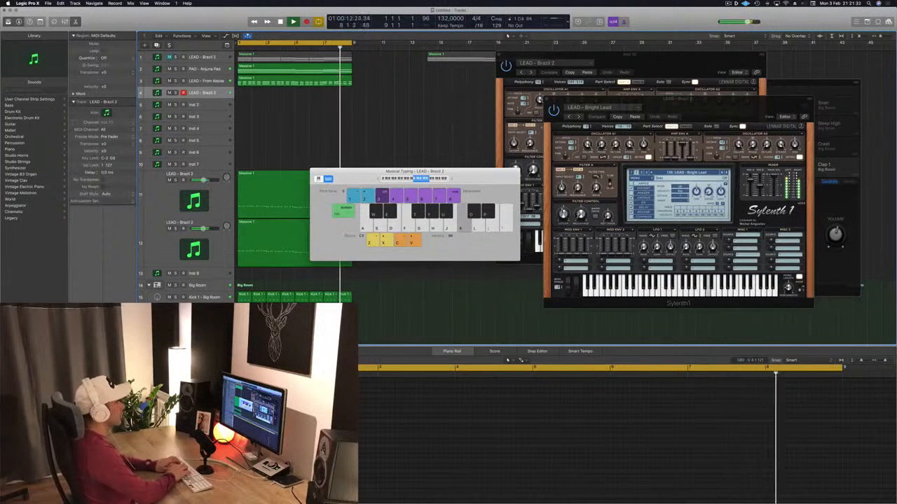
key("h")
key("j")
key("h")
key("f")
key("s")
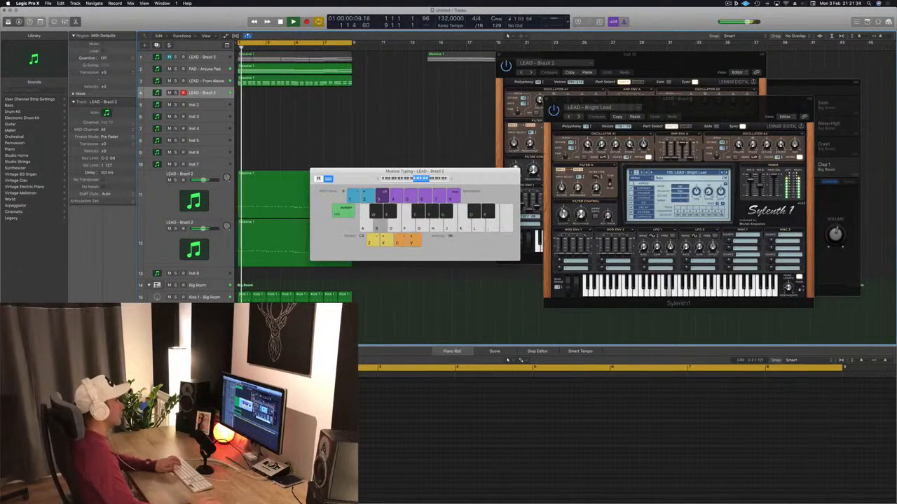
key("f")
key("g")
key("s")
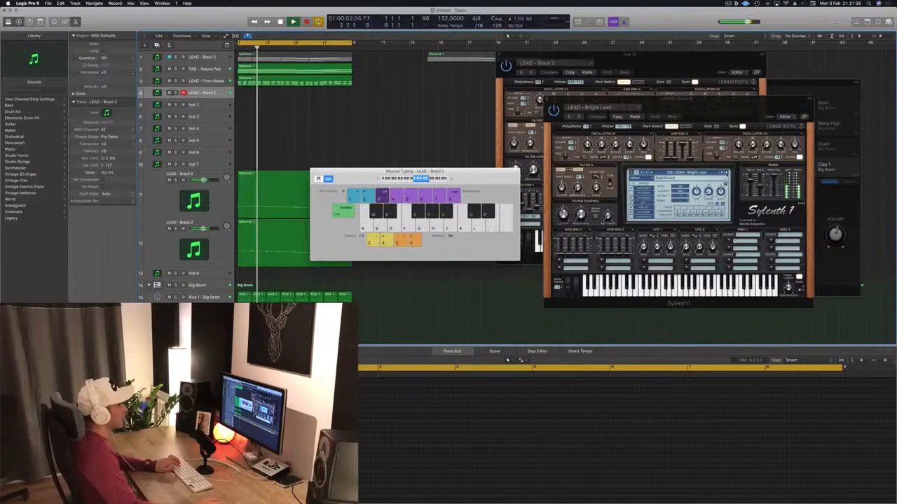
Audition further Sylenth1 lead presets with Musical Typing notes and settle on LEAD - Danceology for the fourth track
left_click(726, 172)
left_click(727, 172)
key("f")
key("g")
key("h")
key("g")
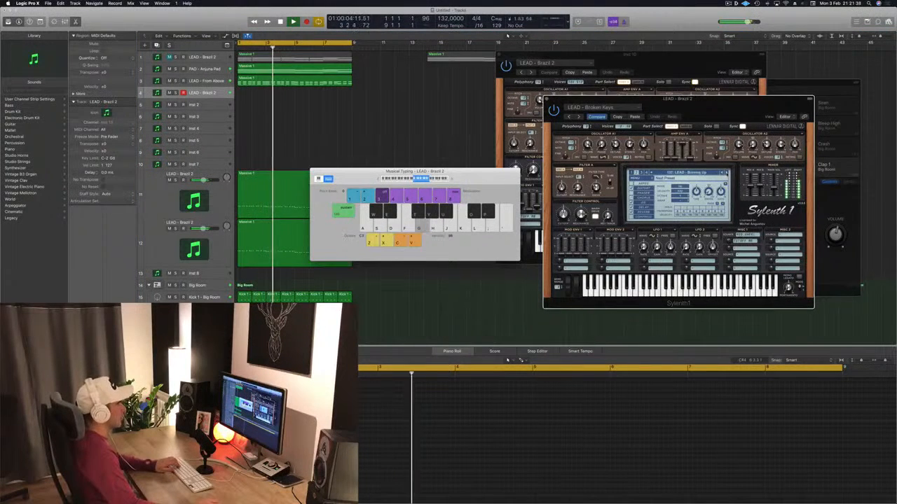
key("h")
left_click(726, 173)
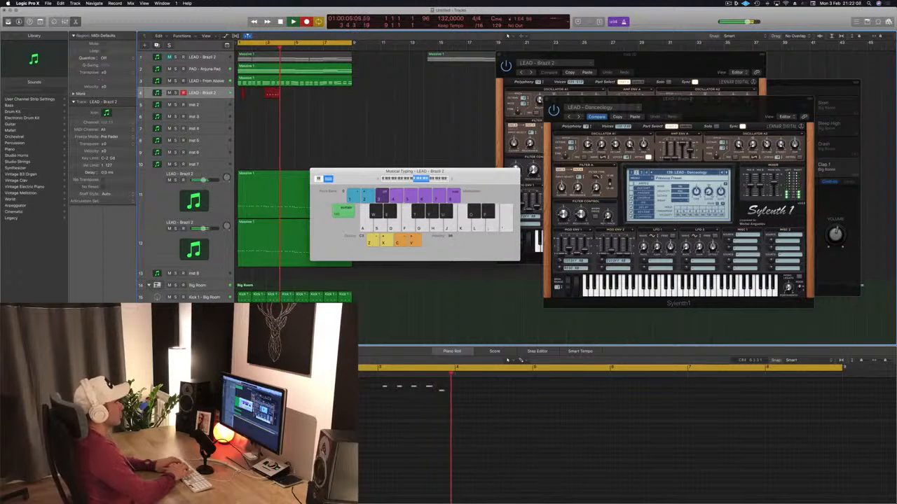
Record a Danceology lead melody on the fourth track over the eight-bar cycle and stop the recording
key("h")
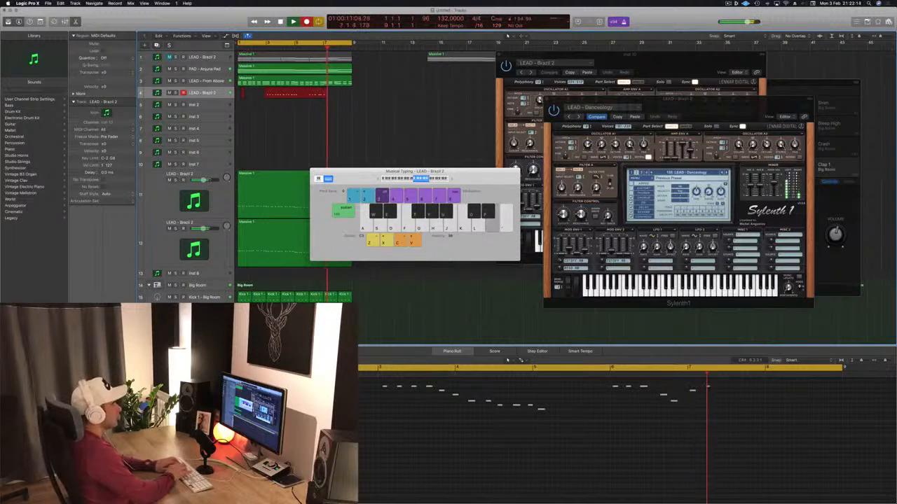
key("k")
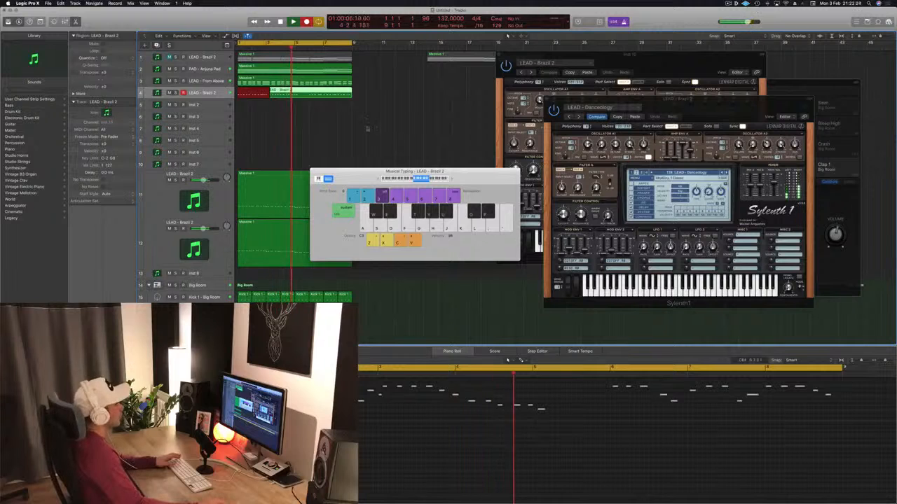
key("space")
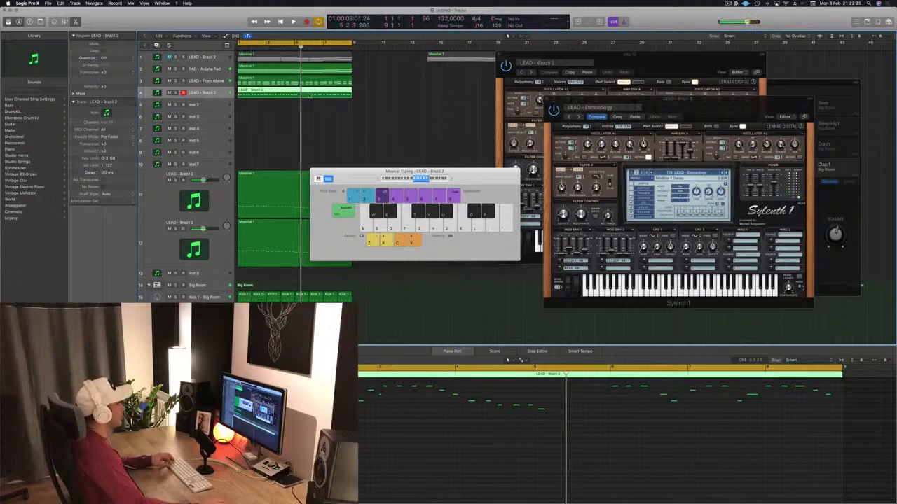
Split the recorded lead region at bar 6, delete the earlier part, move the remainder to bar 1 and play it back
left_click(310, 95, "super")
left_click(302, 95)
key("BackSpace")
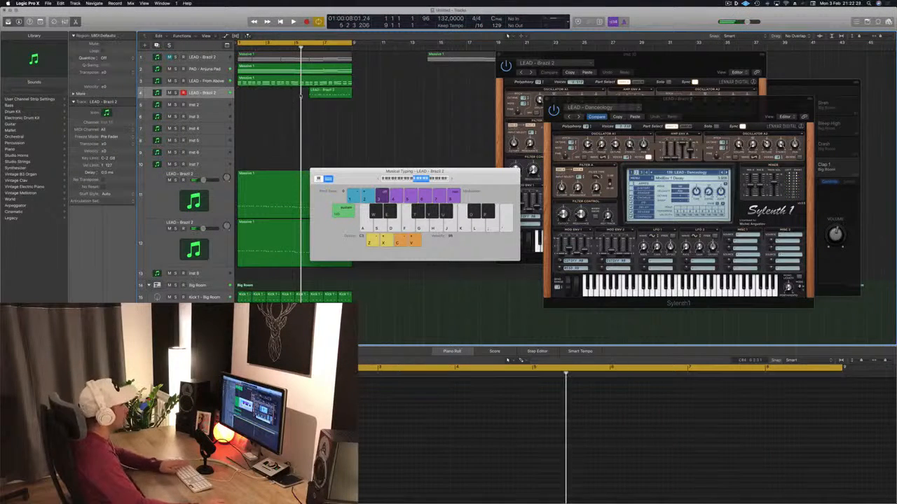
left_click_drag(314, 92, 249, 97)
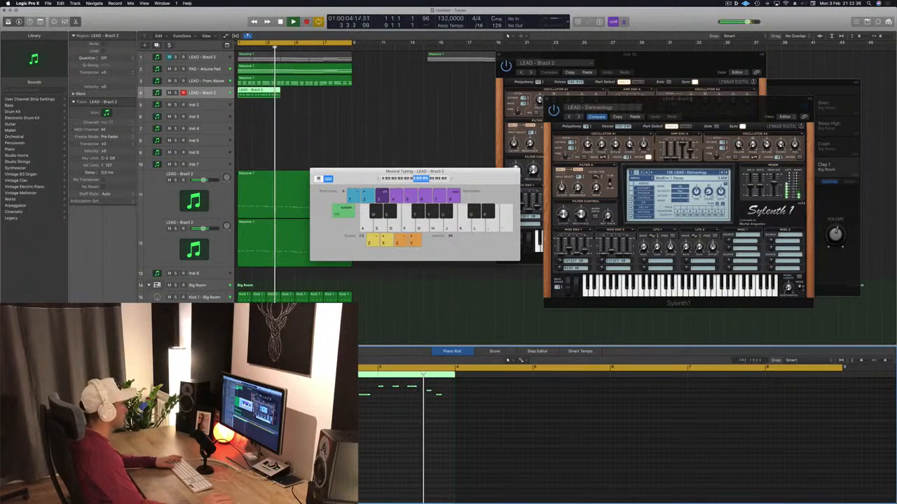
key("space")
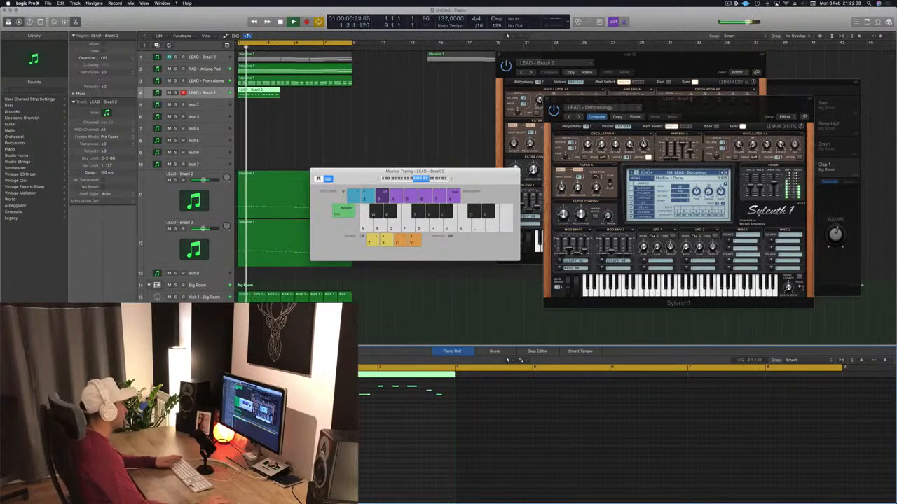
Check the Sylenth1 instrument on the LEAD - From Above track during playback and close its window
left_click(221, 82)
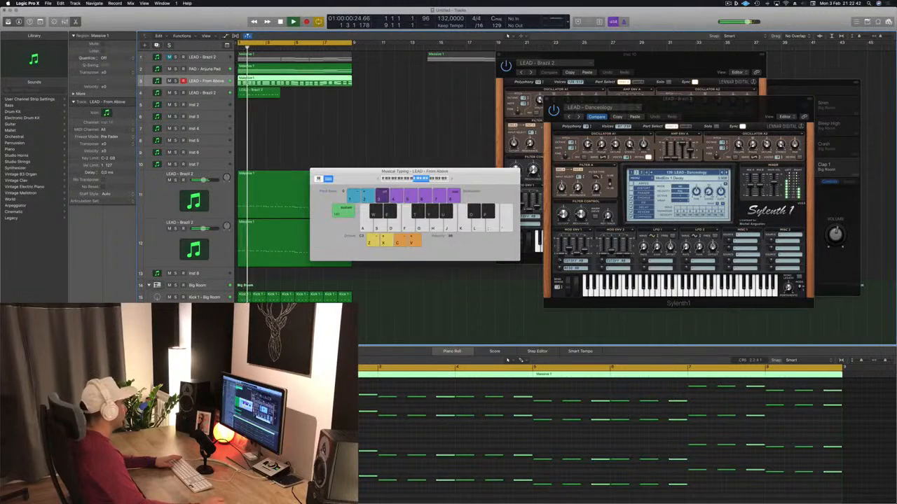
key("space")
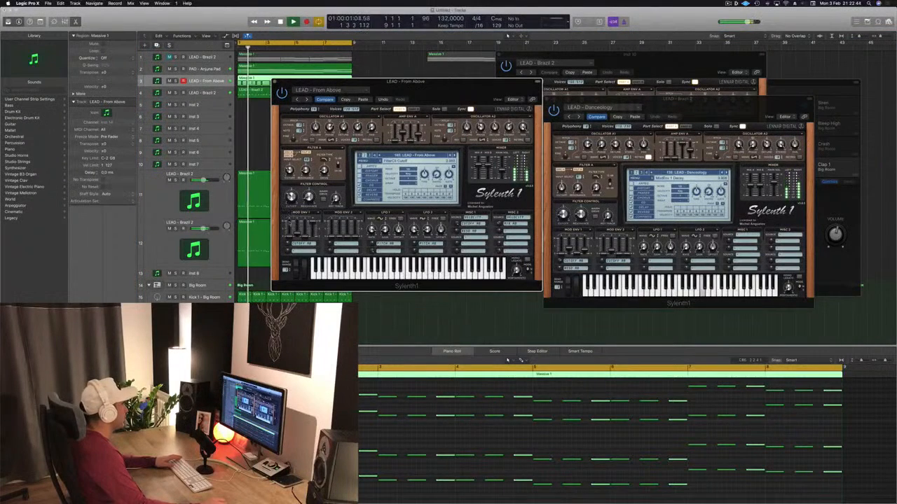
left_click_drag(433, 82, 543, 96)
left_click(383, 97)
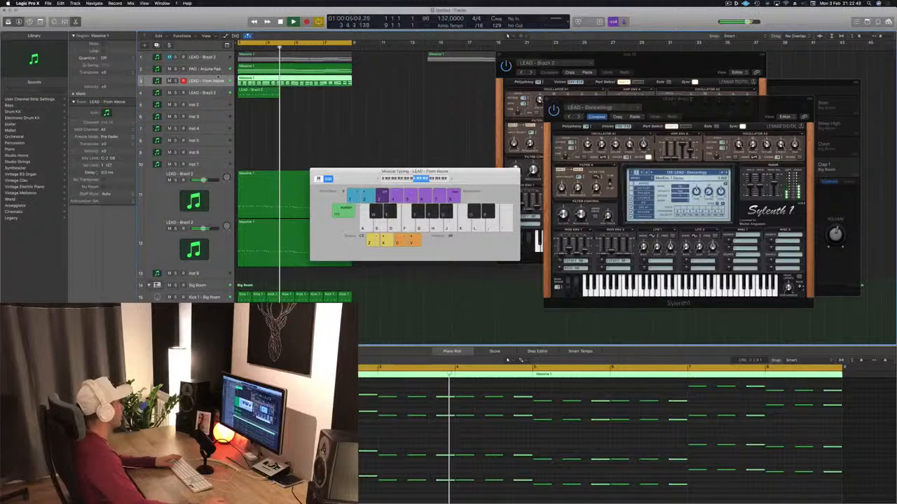
Listen to the pad track in solo and return to playback of the full mix
left_click(213, 70)
left_click(175, 69)
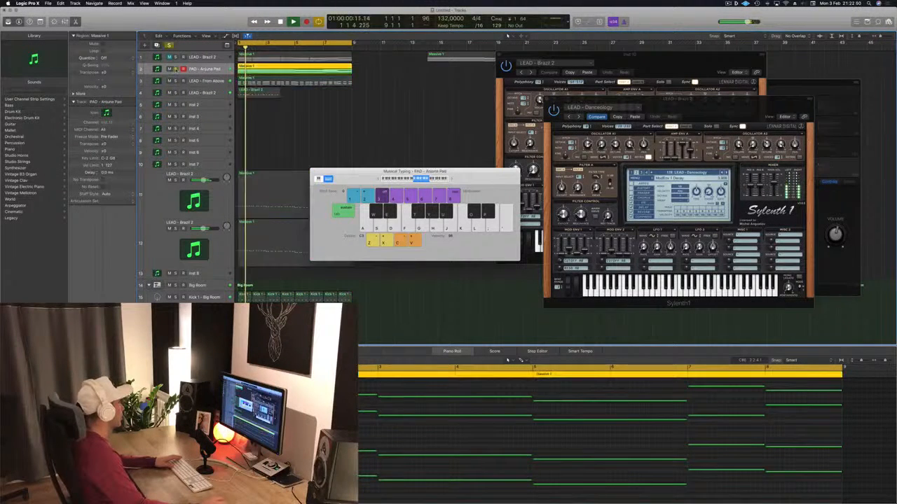
key("space")
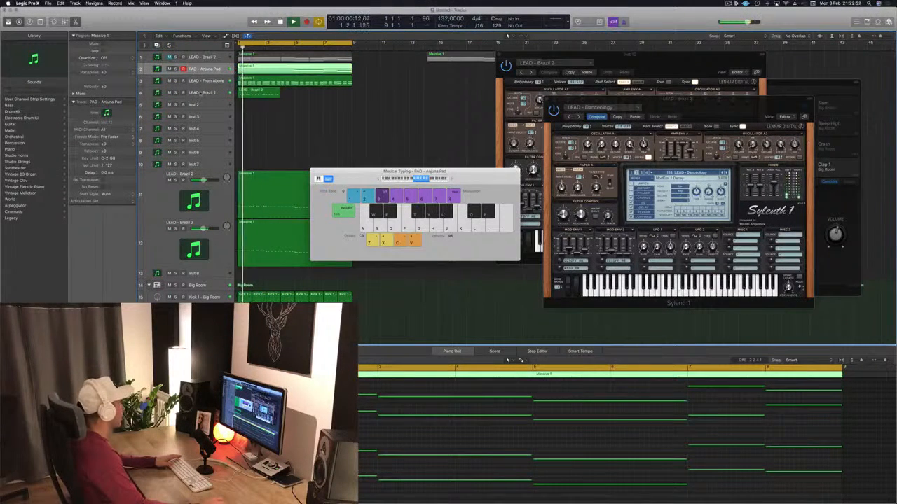
Listen to the newly recorded fourth-track lead in solo, return to the full mix and play it from the start
left_click(201, 93)
key("s")
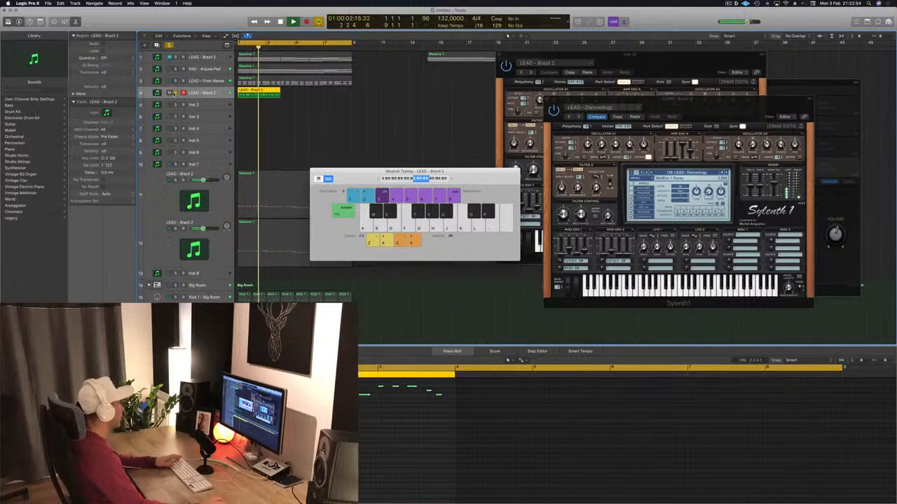
key("s")
key("space")
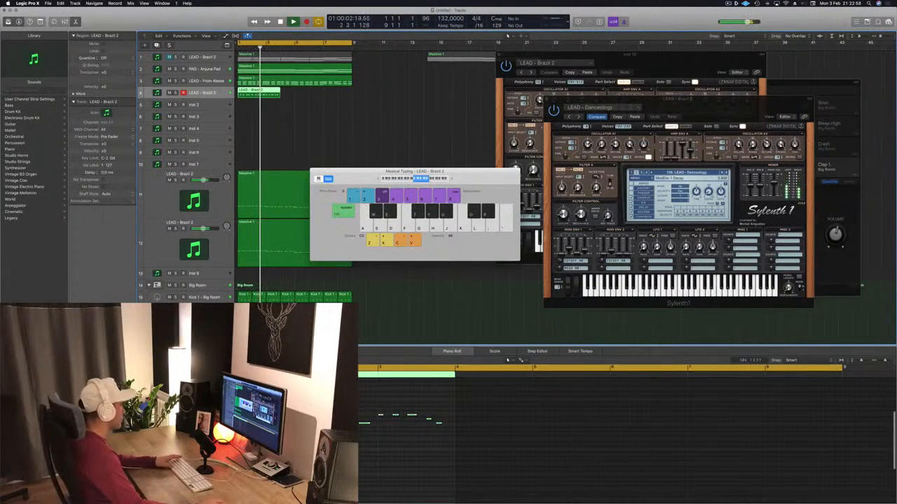
key("Return")
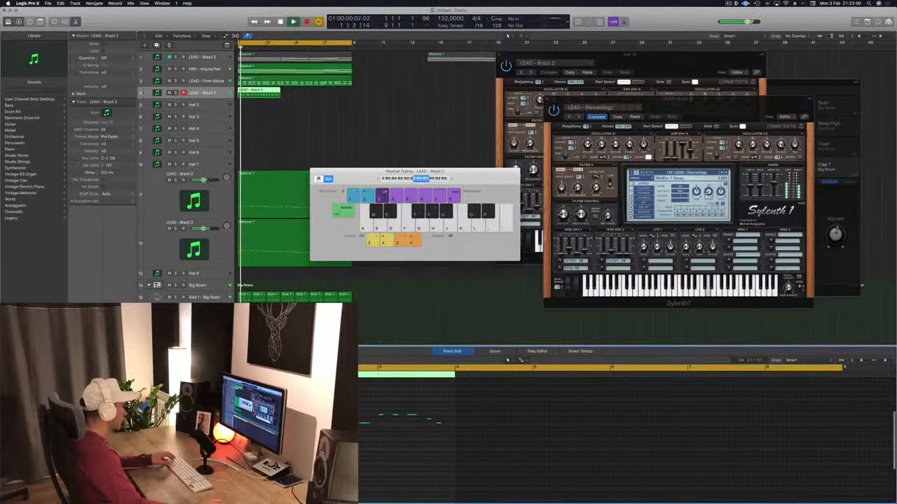
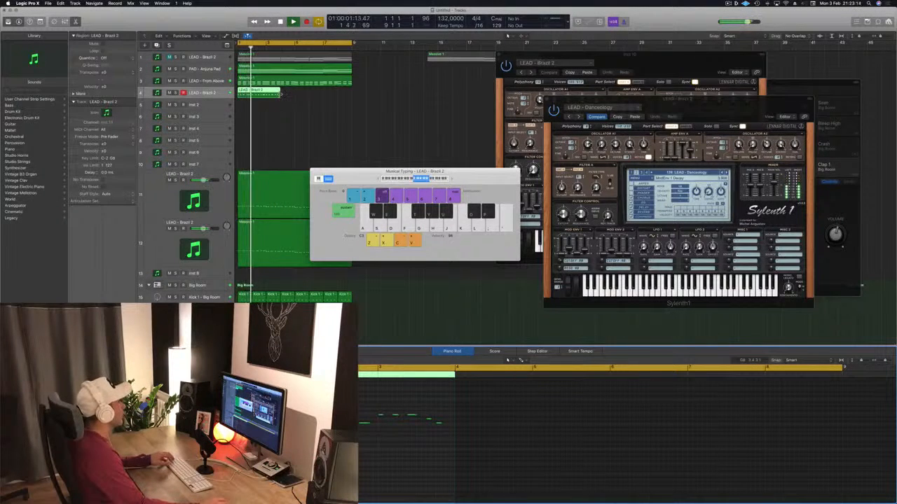
Extend the fourth-track lead region to bar 5 and duplicate its melody notes to fill the added length, checking in playback
left_click_drag(281, 94, 295, 96)
key("space")
key("space")
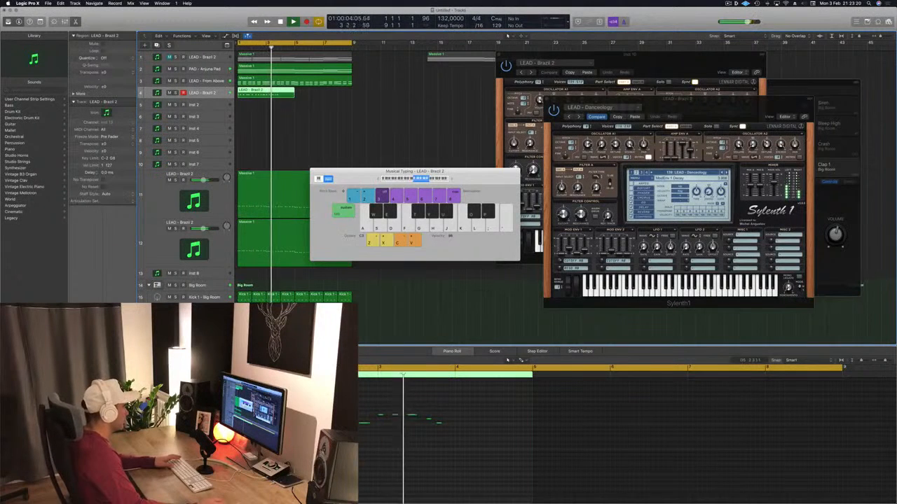
left_click(352, 425)
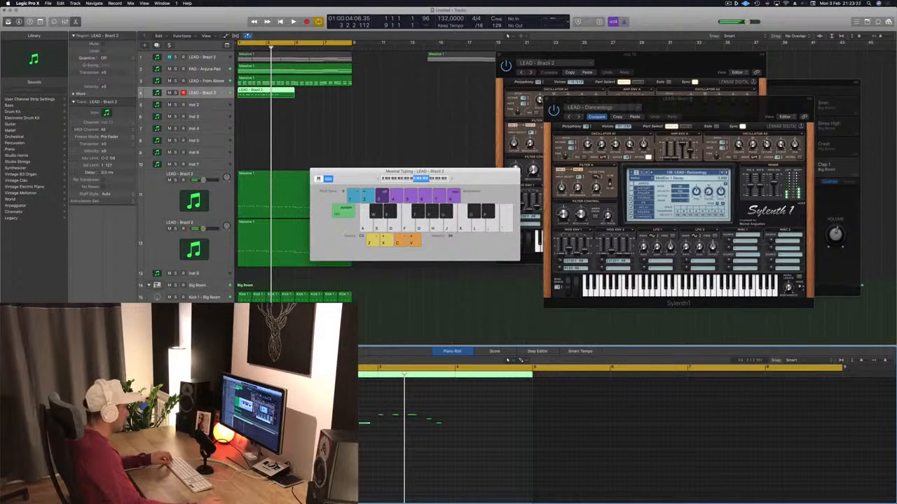
left_click_drag(308, 418, 518, 429)
key("space")
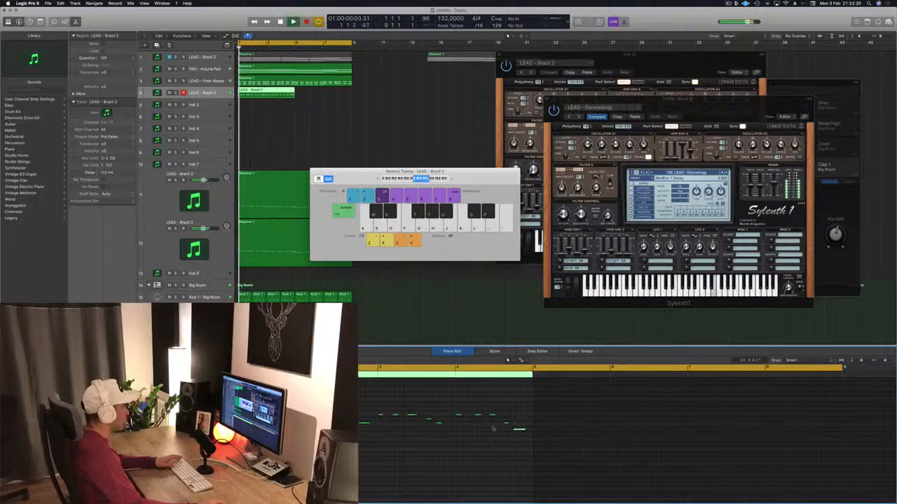
Copy the fourth-track lead region to bar 5, select both regions and play them from the start
left_click_drag(272, 95, 330, 97)
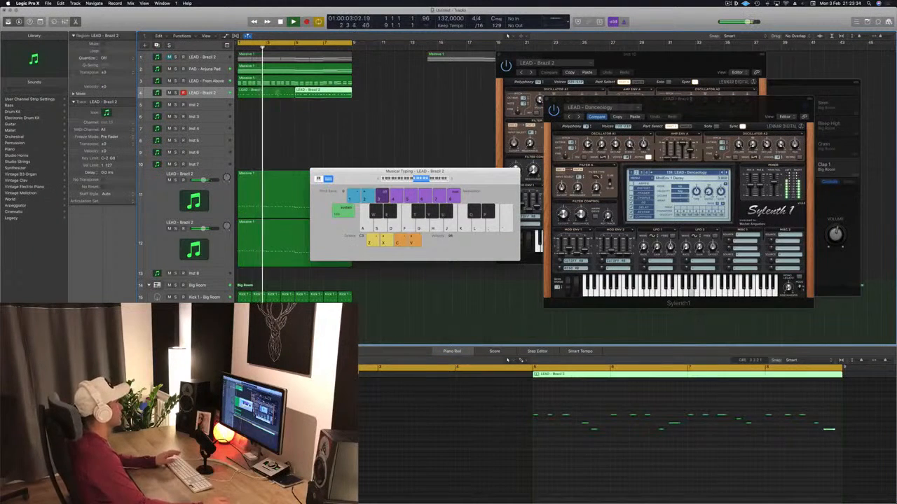
left_click(275, 94)
left_click(310, 93, "shift")
key("space")
key("space")
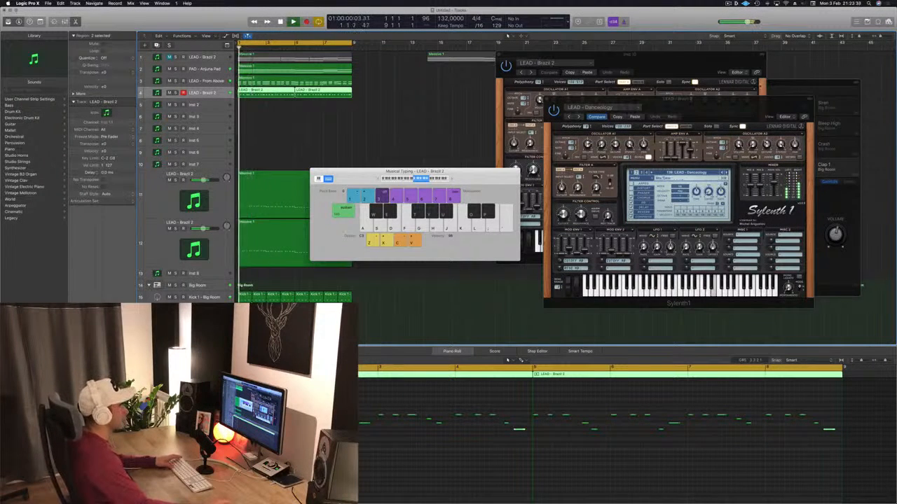
Audition the fourth track's Sylenth1 lead presets from Disco Lights onward, choose LEAD - Divine and close the plug-in window
left_click_drag(677, 99, 620, 102)
key("space")
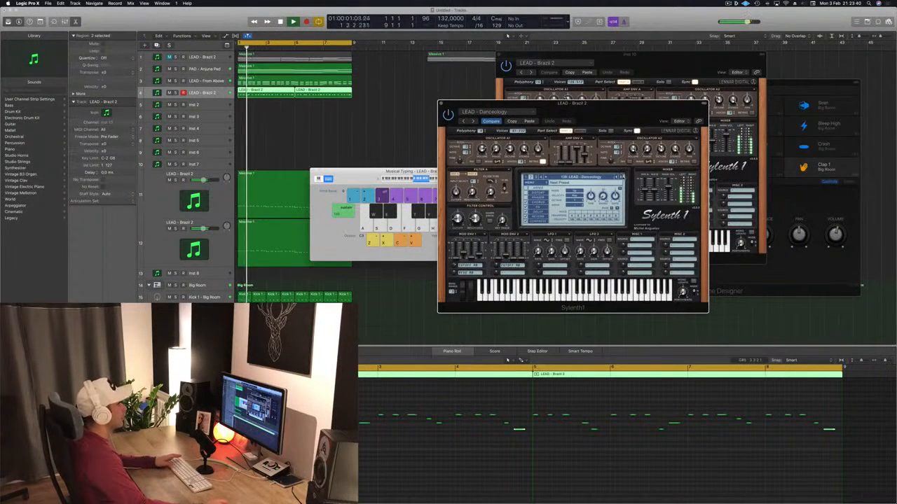
key("]")
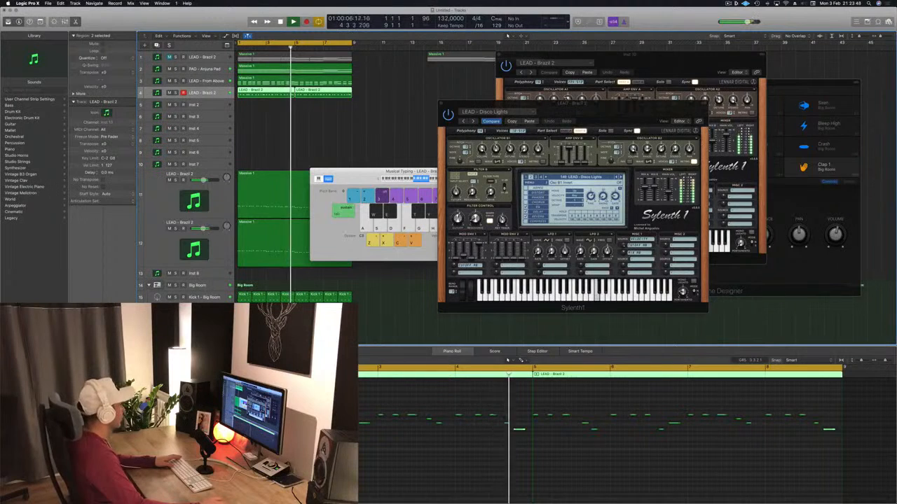
key("Return")
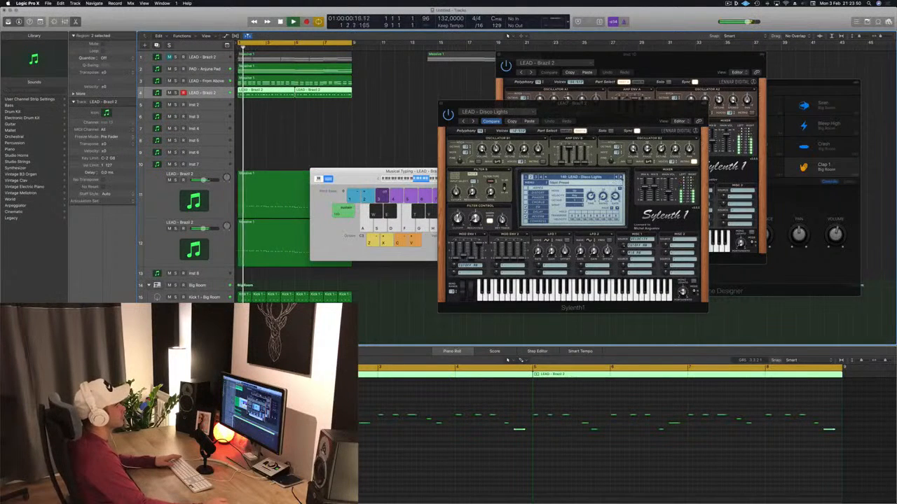
key("bracketright")
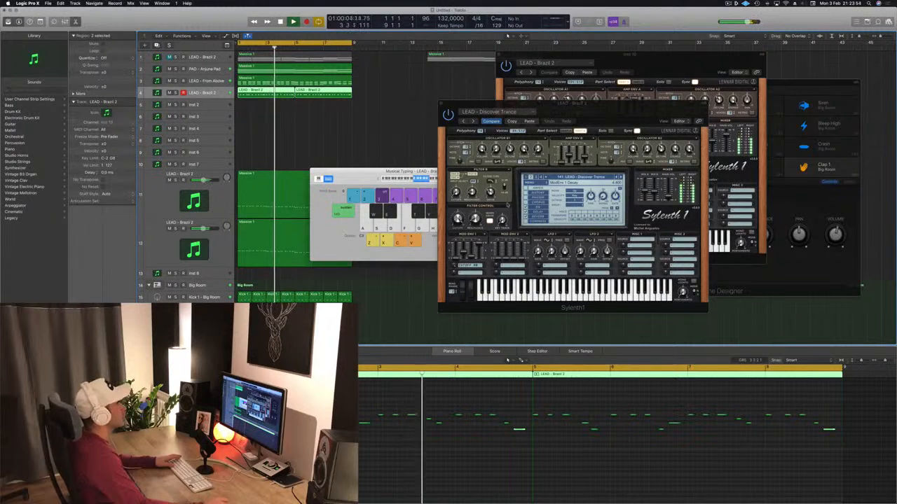
key("bracketright")
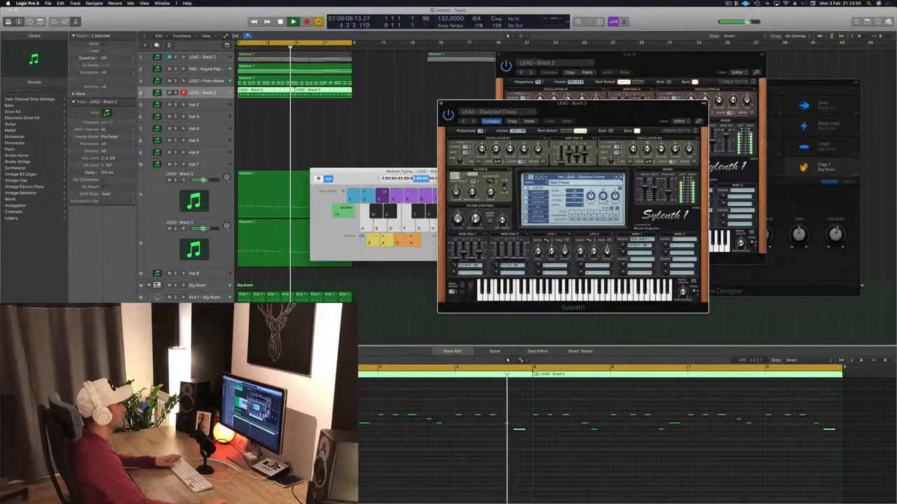
key("bracketright")
key("bracketright")
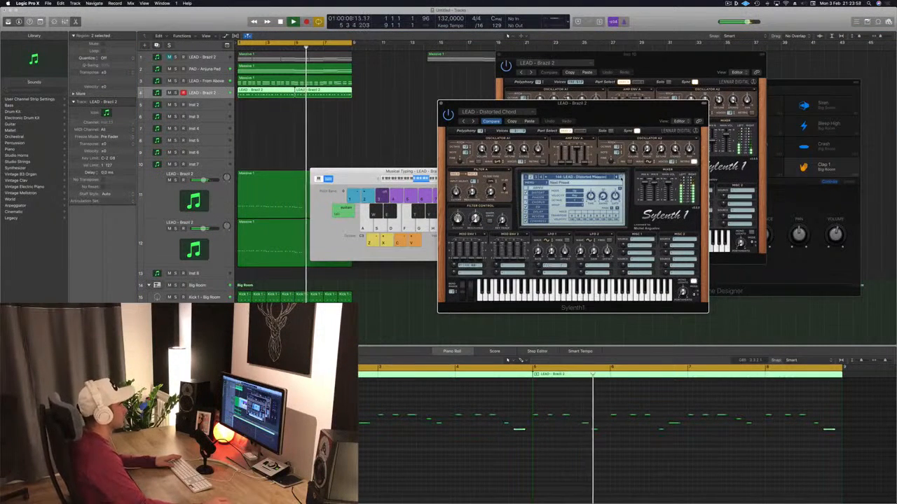
key("bracketright")
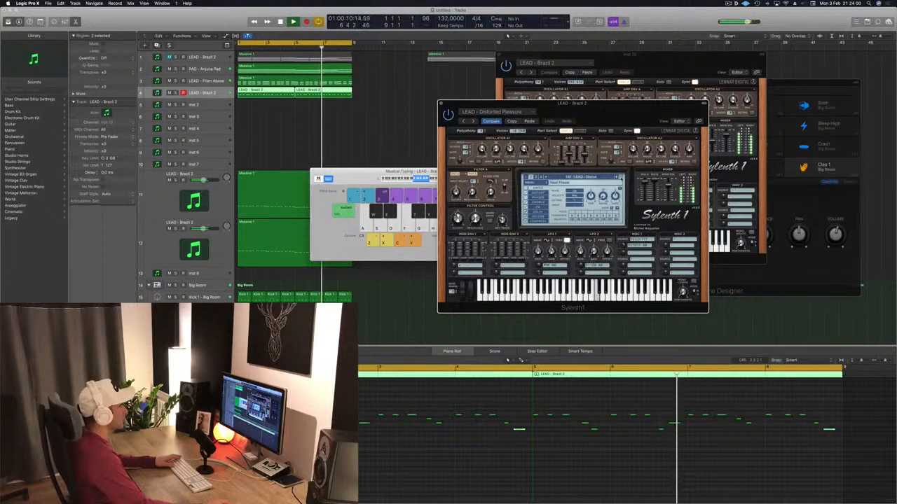
left_click(545, 177)
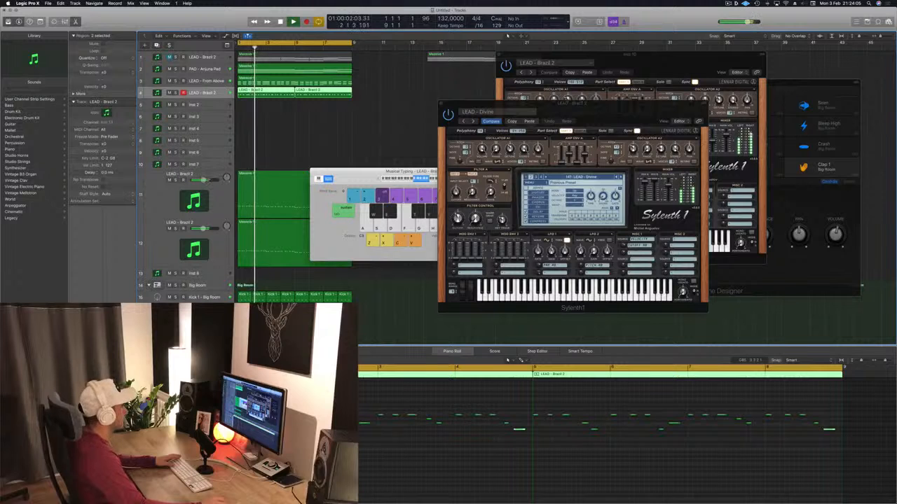
left_click_drag(612, 105, 578, 110)
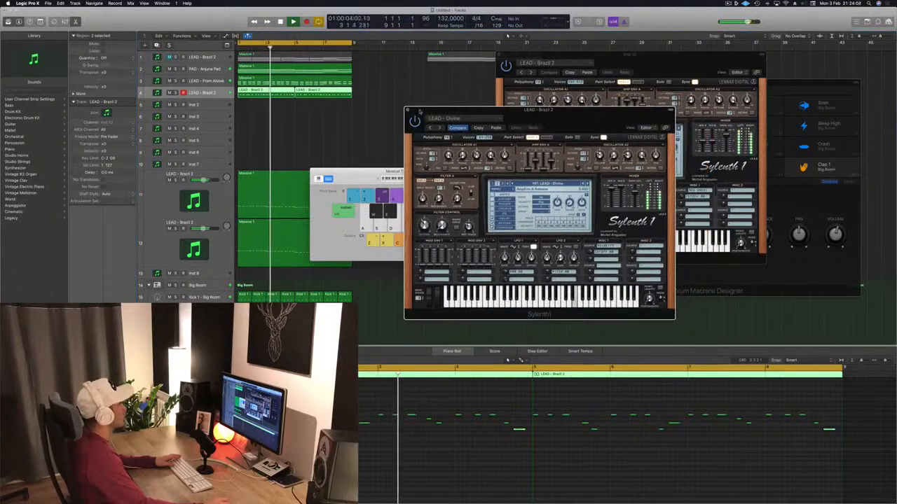
left_click(407, 109)
Shift melody notes slightly later in the first lead region and check the timing in repeated playback
key("space")
key("space")
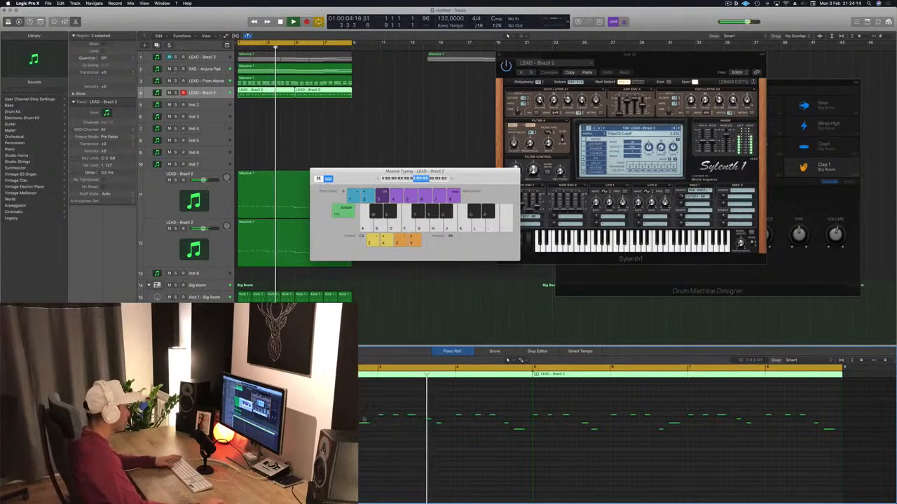
key("Return")
key("Return")
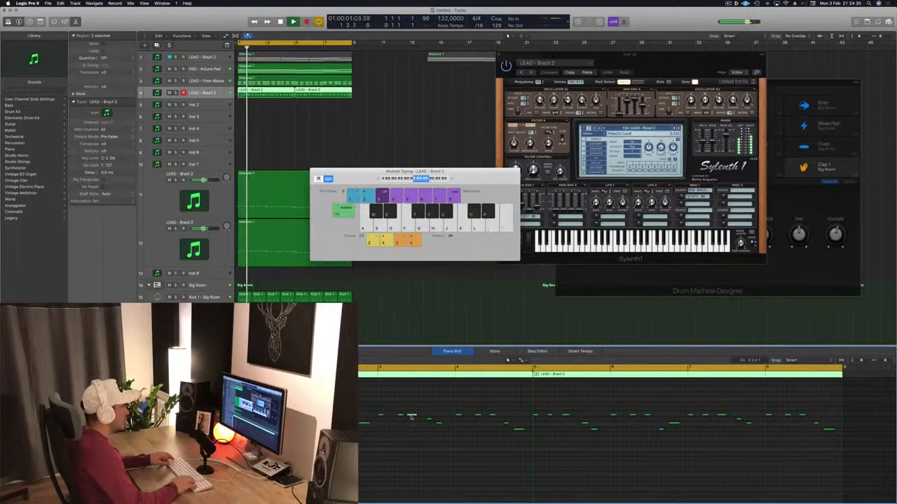
key("space")
key("space")
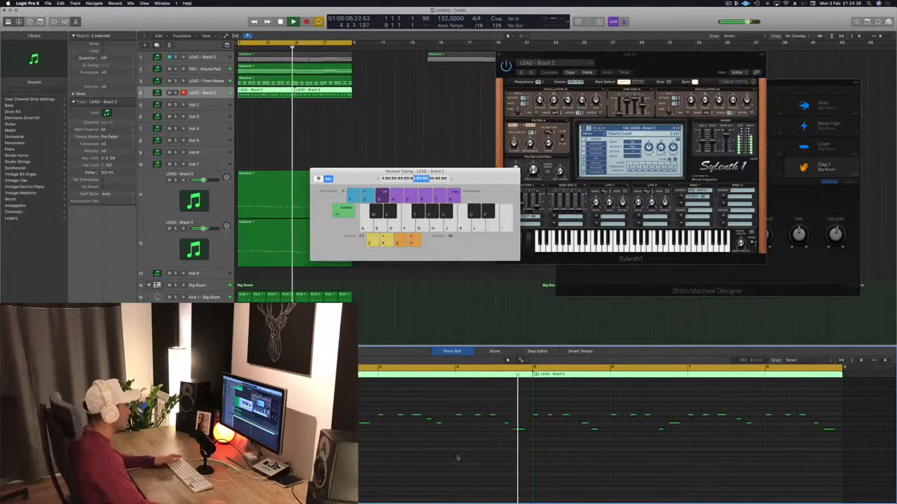
key("space")
key("space")
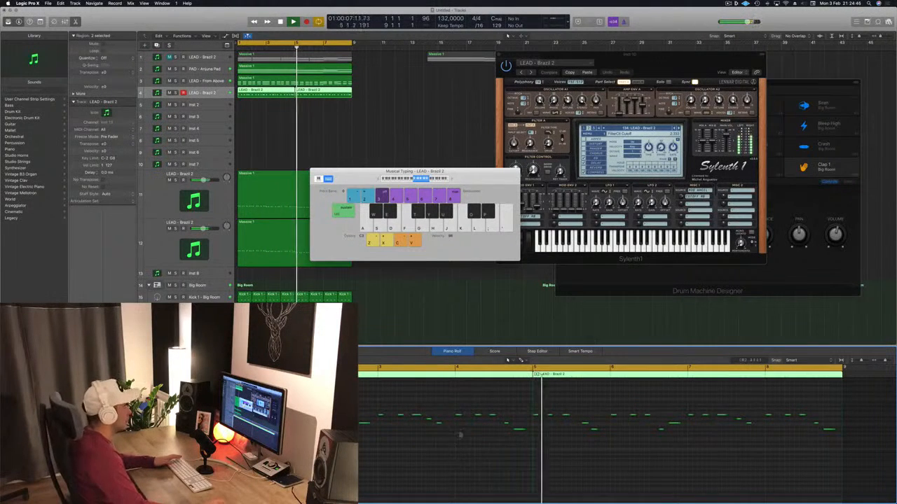
Delete the second lead region and replace it with a copy of the edited first region at bar 5
key("Return")
left_click(371, 101)
left_click(325, 93)
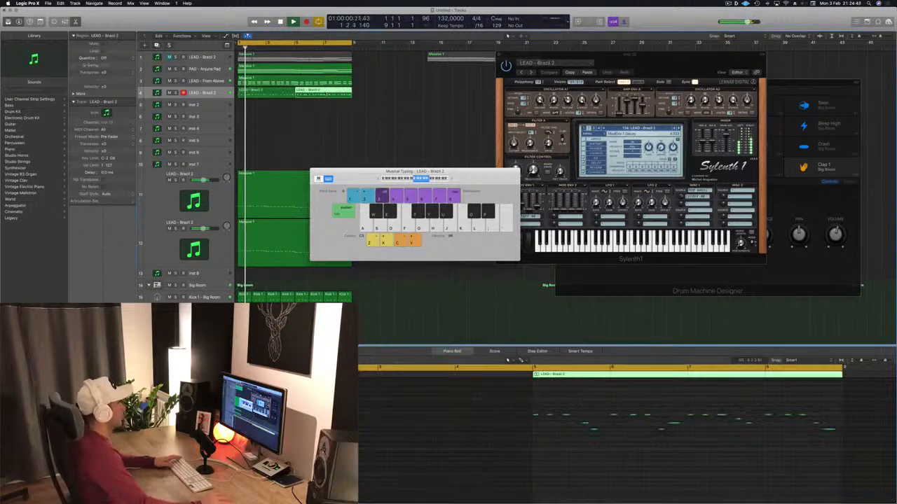
key("Delete")
key("Return")
left_click(279, 93)
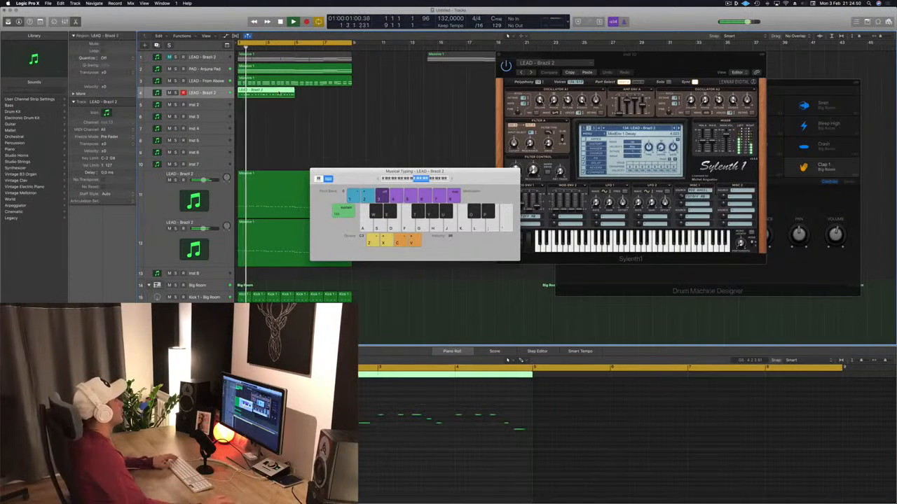
left_click_drag(266, 93, 321, 96)
key("space")
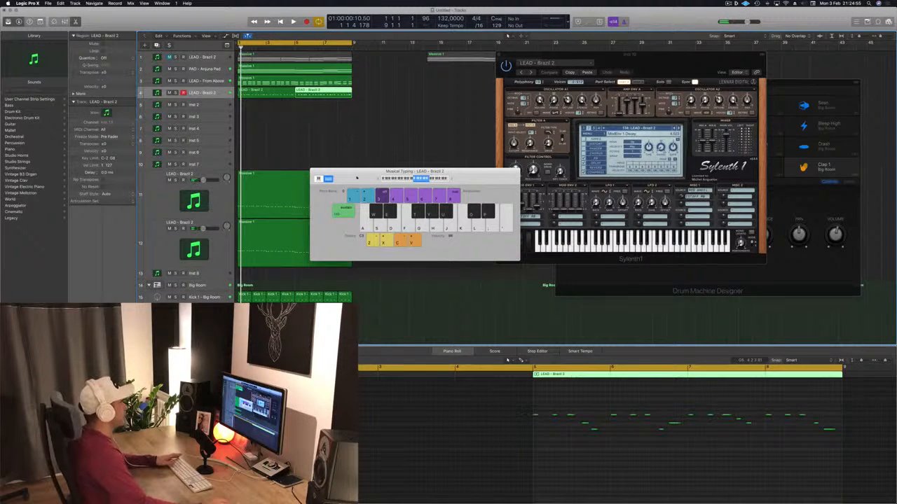
Move the Musical Typing window clear of the Sylenth1 window, select both fourth-track lead regions and replay from the start
left_click_drag(356, 178, 367, 178)
left_click(727, 3)
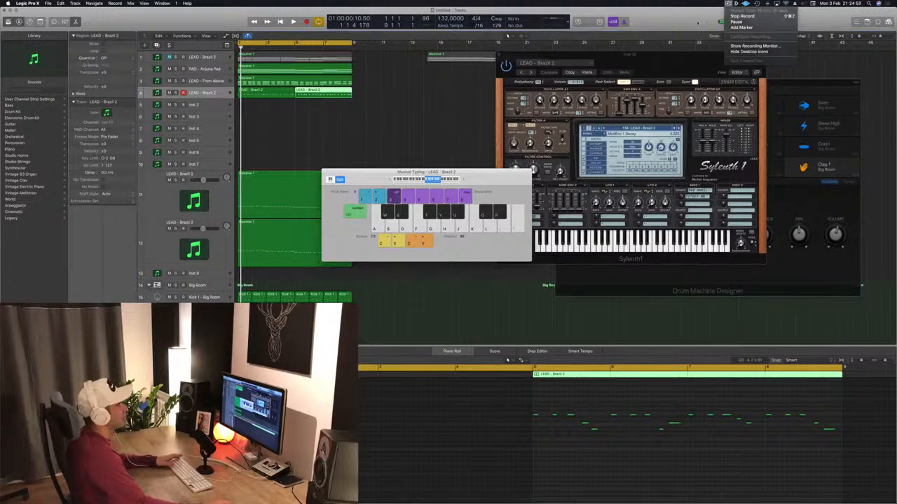
left_click(698, 23)
left_click_drag(491, 173, 656, 140)
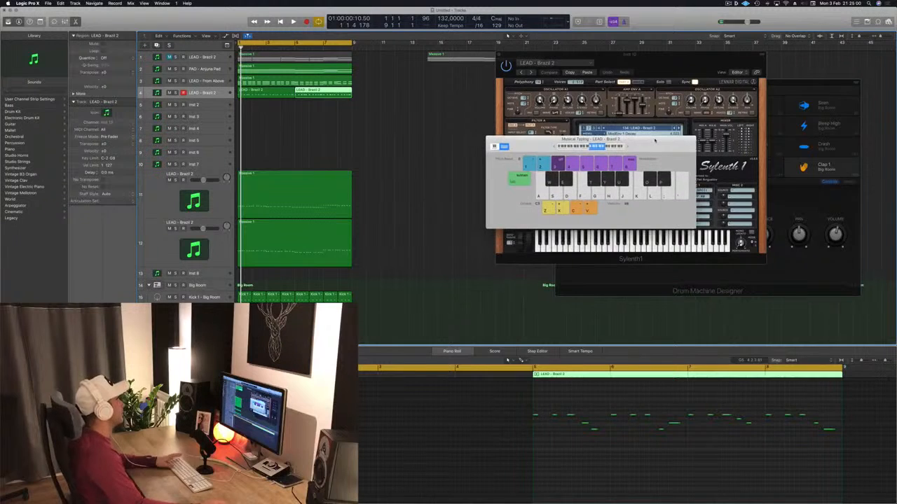
left_click(351, 128)
key("space")
left_click(207, 97)
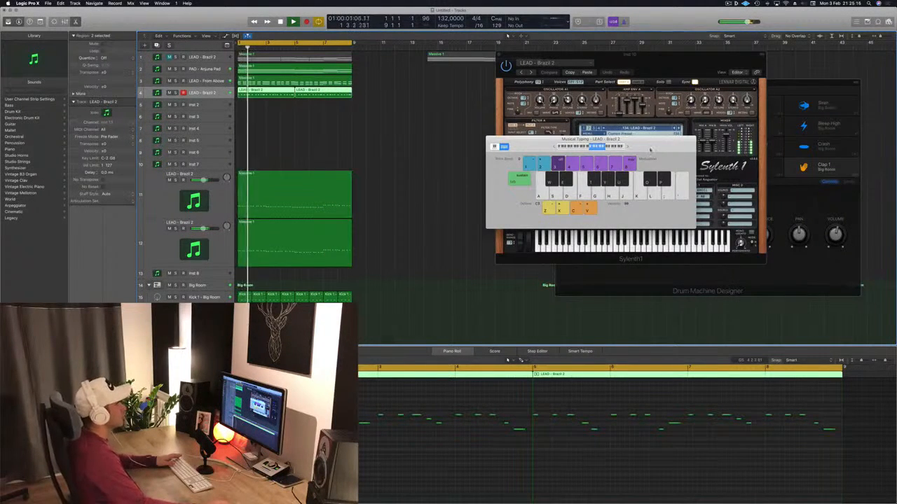
left_click_drag(650, 149, 868, 171)
key("space")
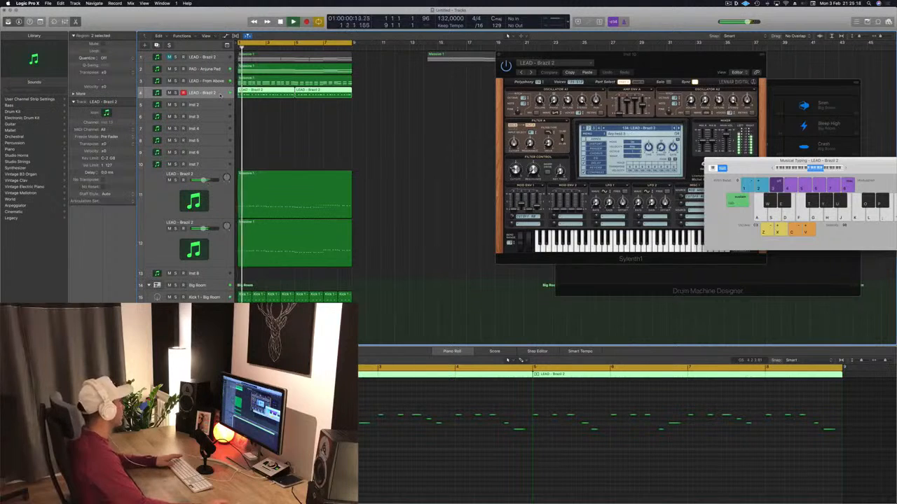
Reopen the fourth track's Sylenth1, reposition its window and advance the preset to LEAD - Dominator during playback
left_click(85, 340)
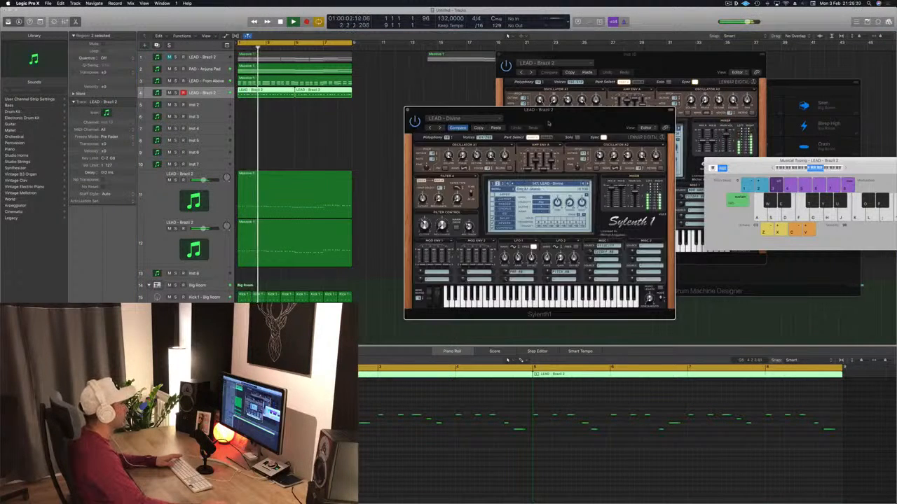
left_click_drag(572, 116, 540, 111)
key("space")
key("space")
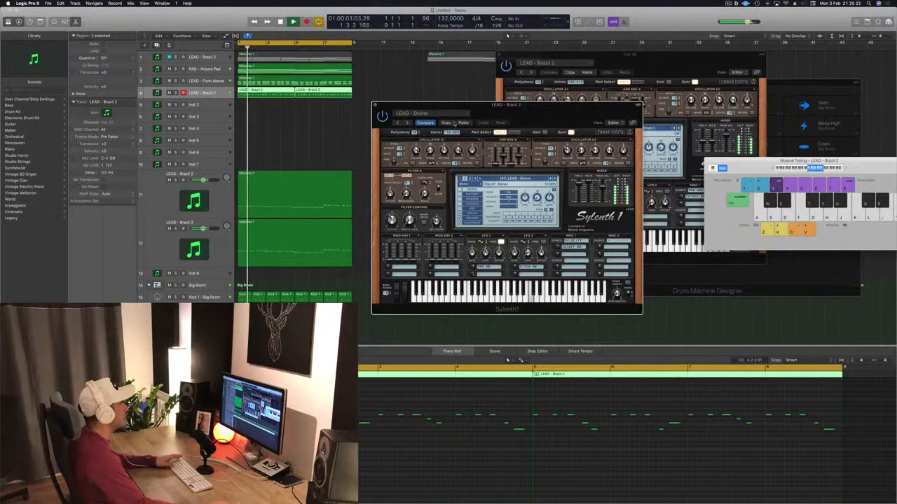
key("space")
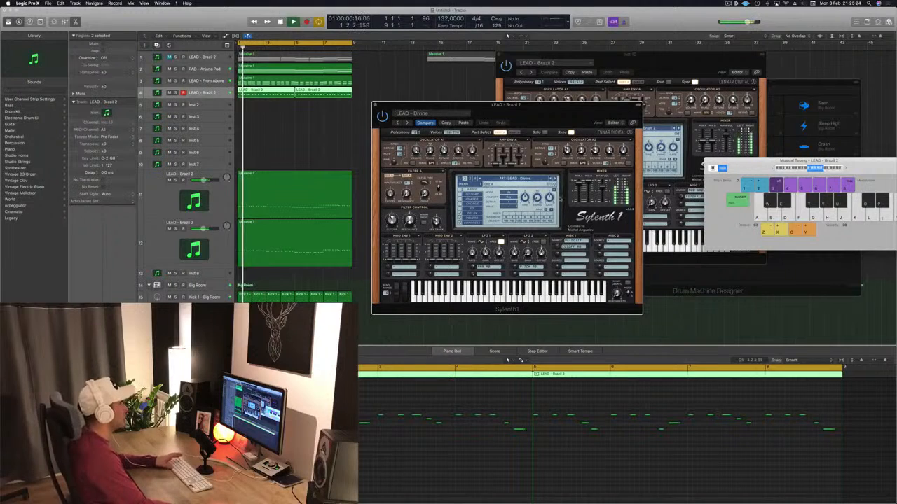
key("space")
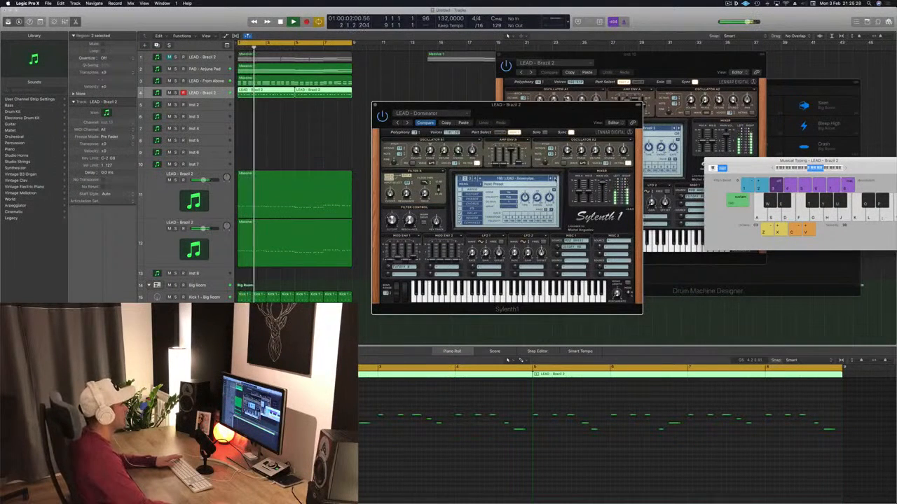
Audition successive Sylenth1 lead presets on the fourth track during playback, settle on LEAD - Let Go and reposition the plug-in window
left_click(555, 179)
left_click(555, 180)
left_click(554, 179)
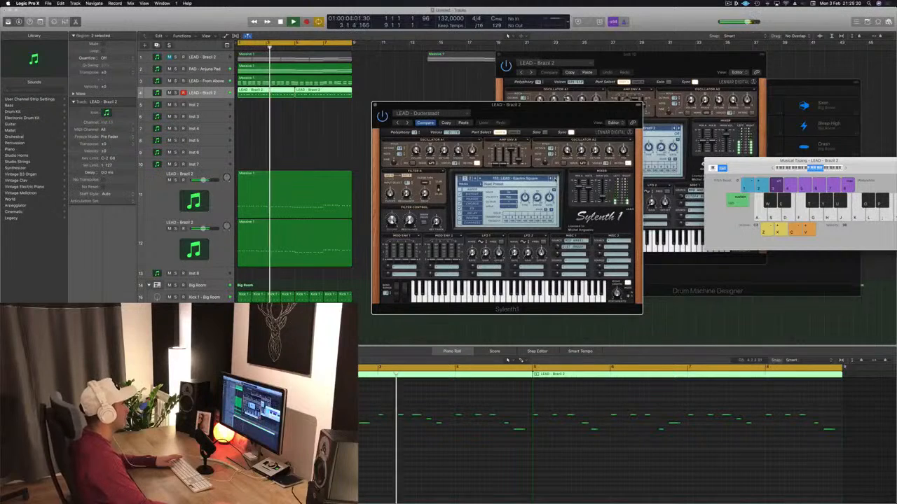
left_click(555, 180)
left_click(555, 179)
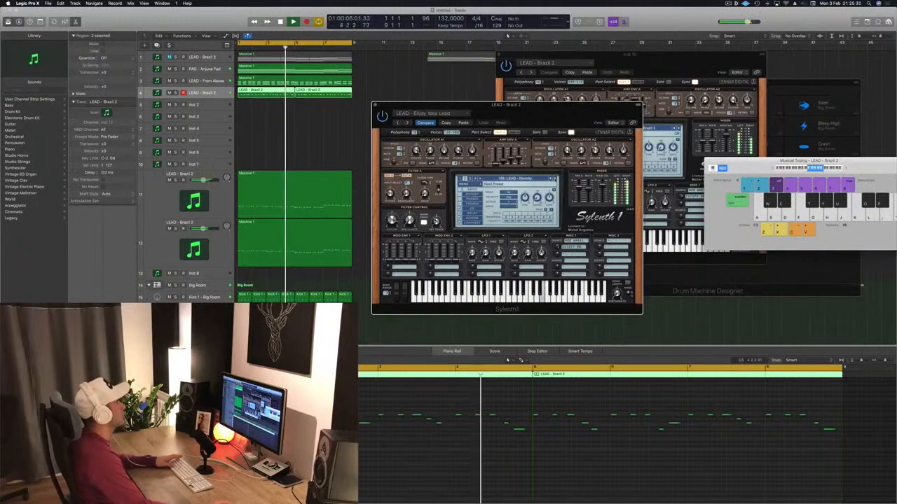
left_click(555, 180)
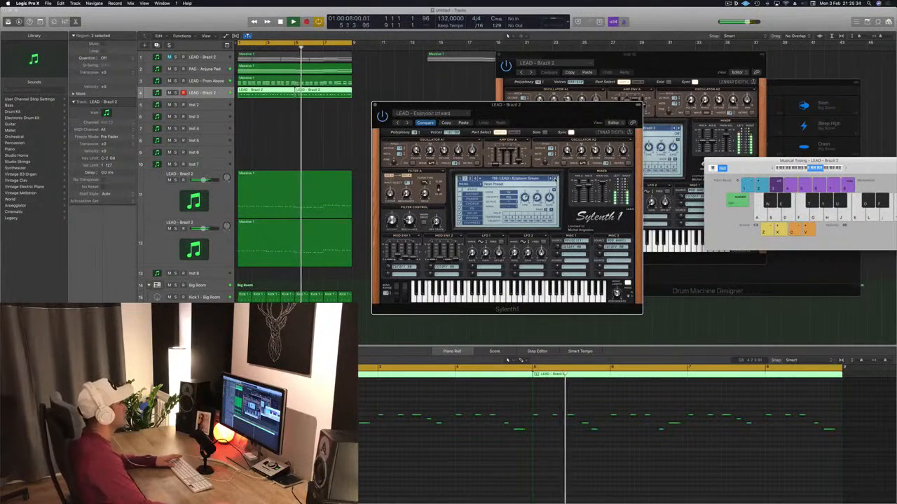
left_click(555, 180)
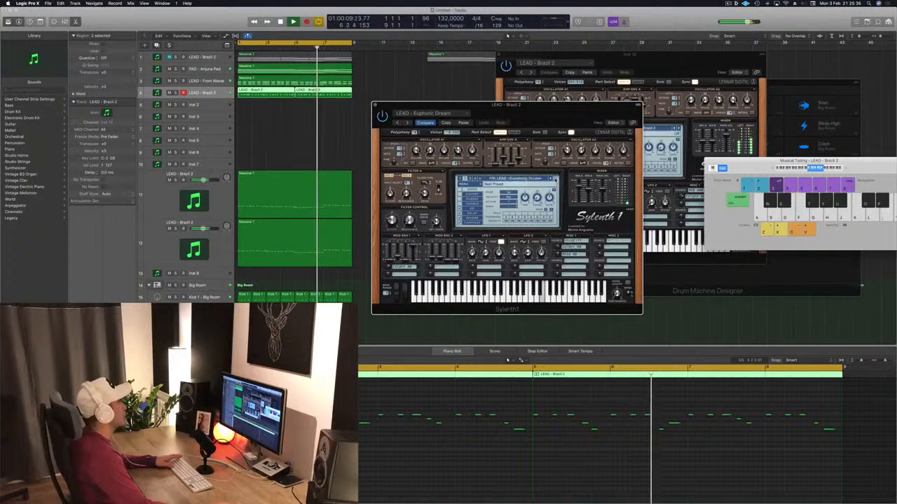
left_click(555, 179)
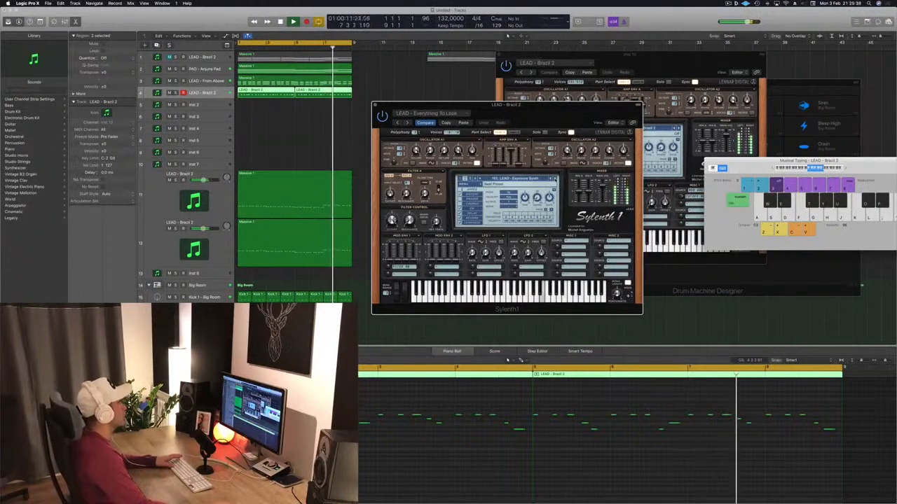
left_click(555, 179)
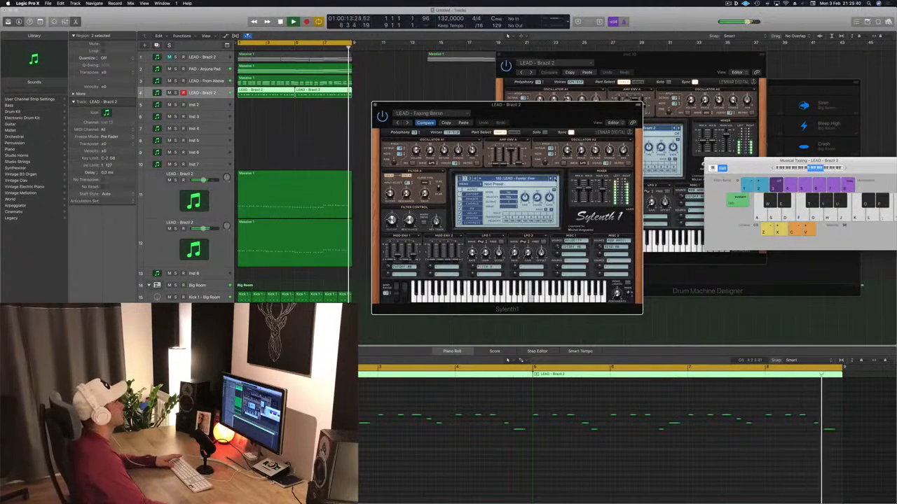
left_click(555, 179)
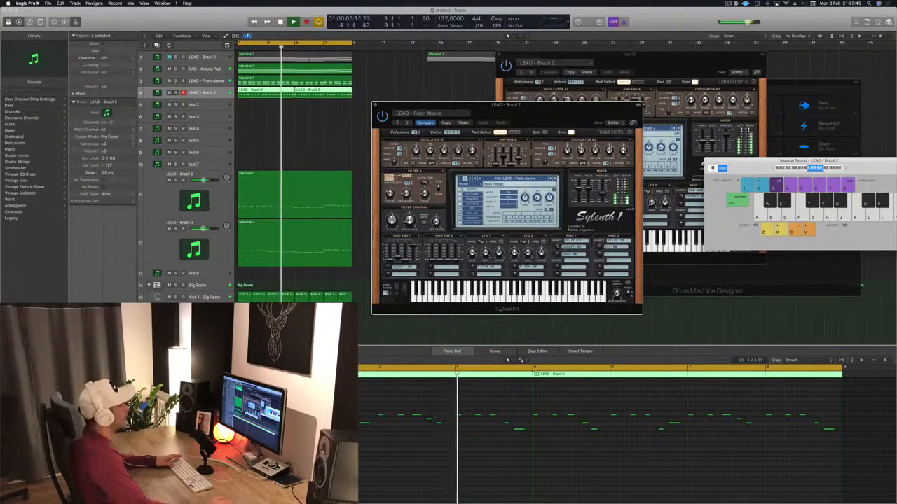
left_click(555, 179)
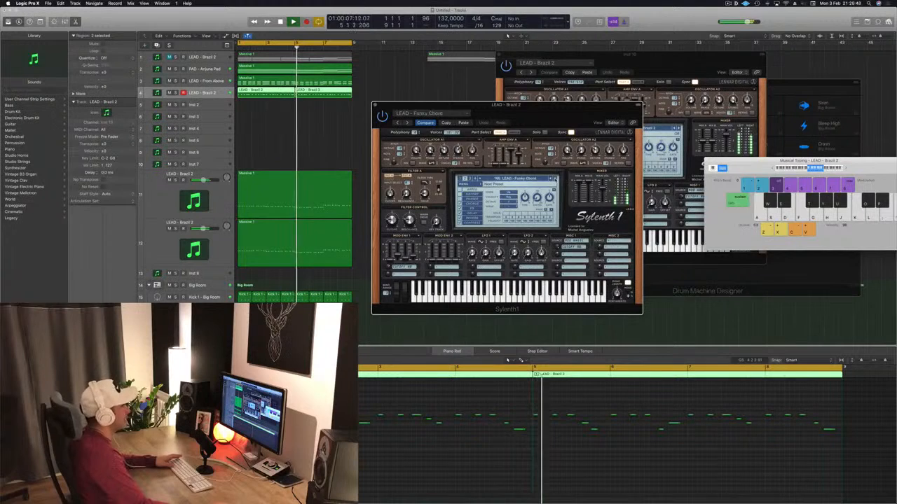
left_click(556, 179)
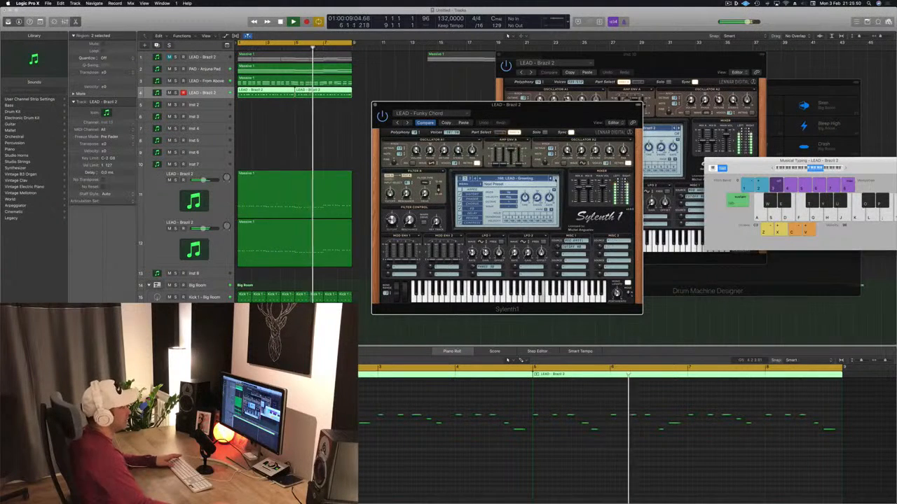
left_click(556, 179)
left_click(555, 178)
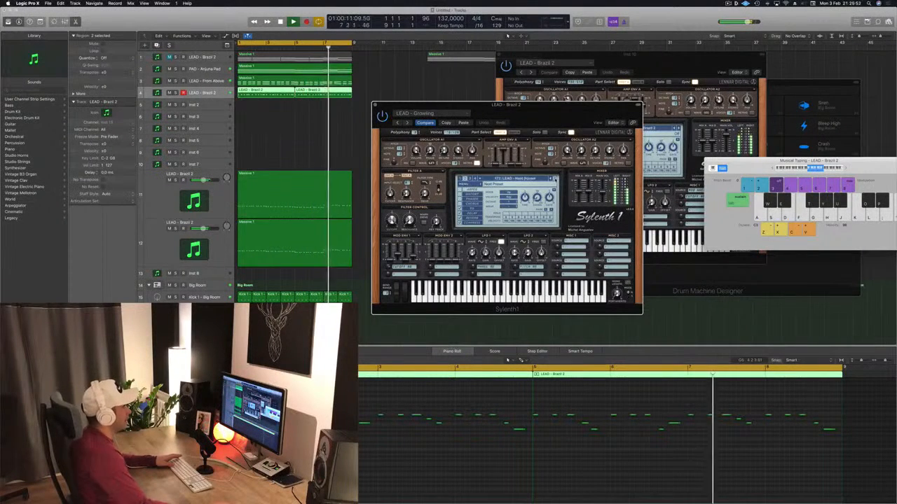
left_click(556, 179)
left_click(556, 179)
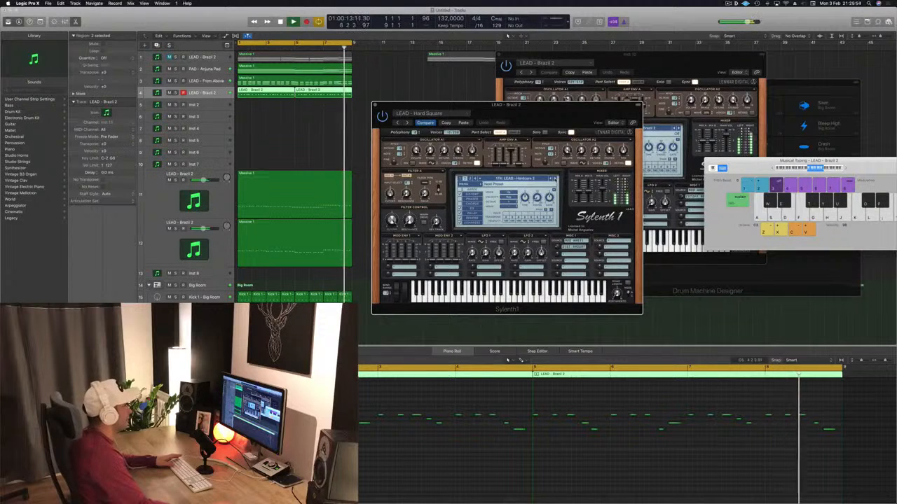
left_click(556, 178)
left_click(555, 178)
left_click(554, 179)
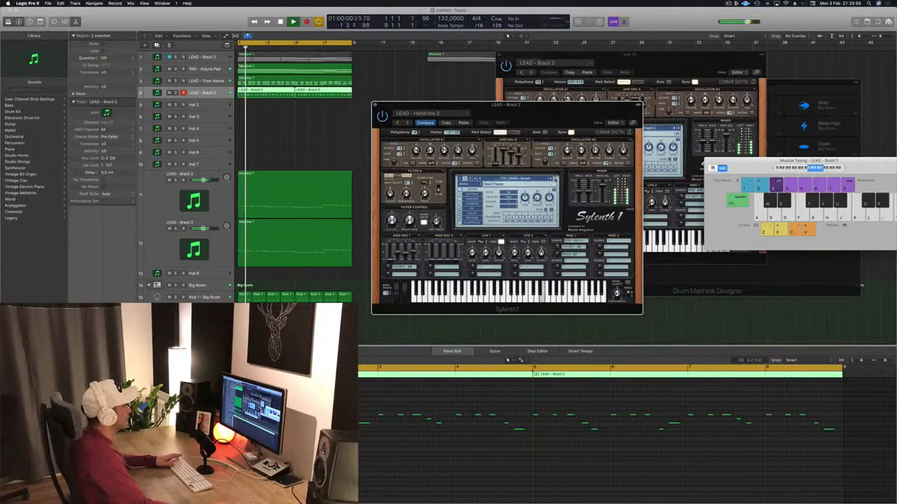
left_click(555, 178)
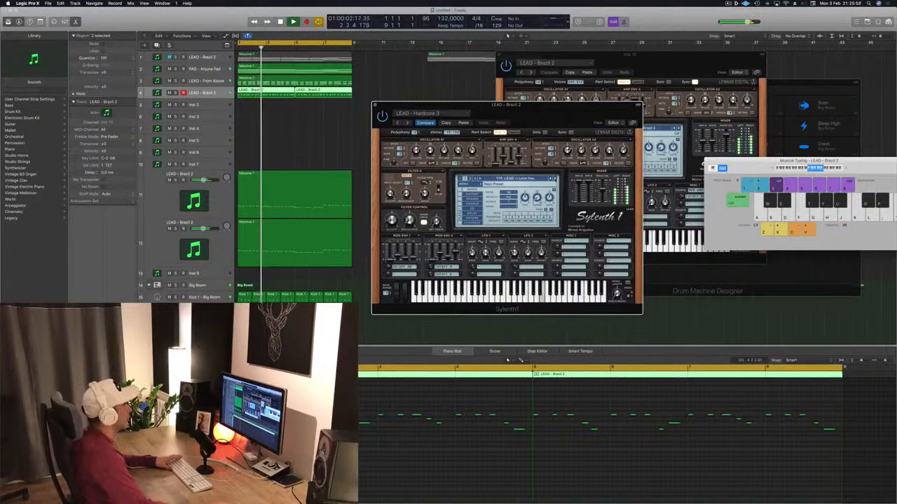
left_click(556, 178)
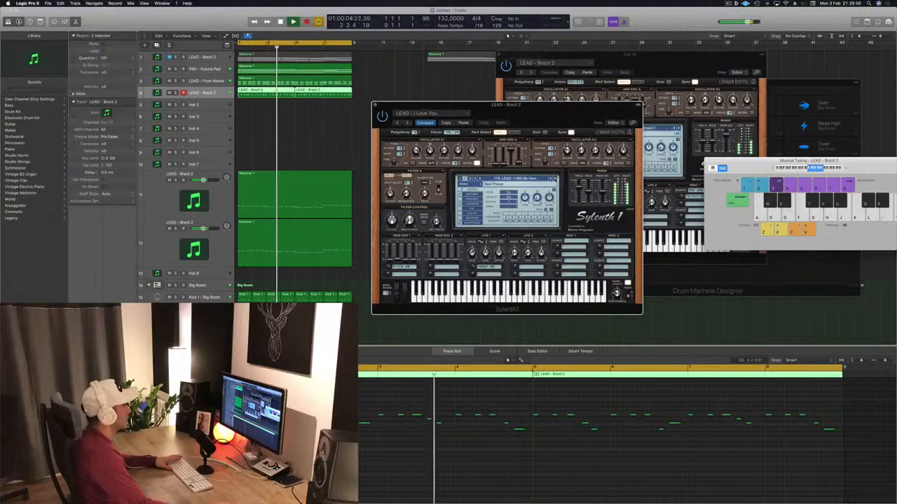
left_click(556, 178)
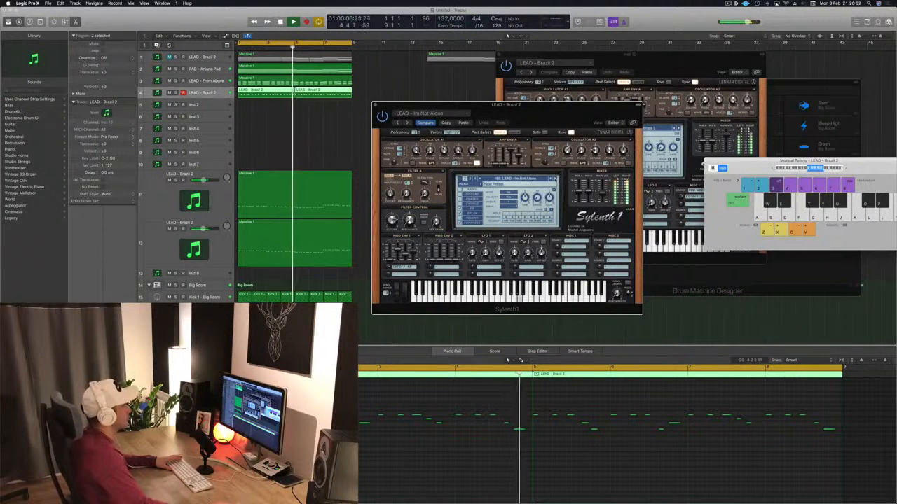
left_click(556, 179)
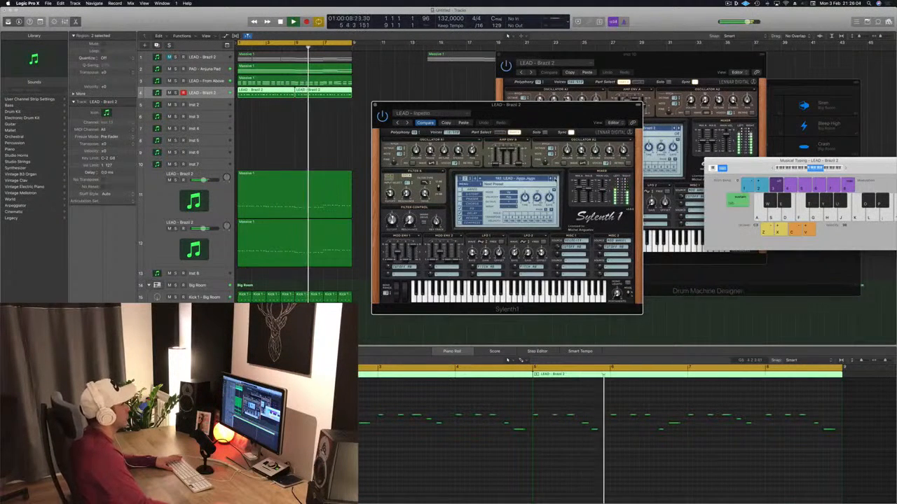
left_click(555, 180)
left_click(556, 179)
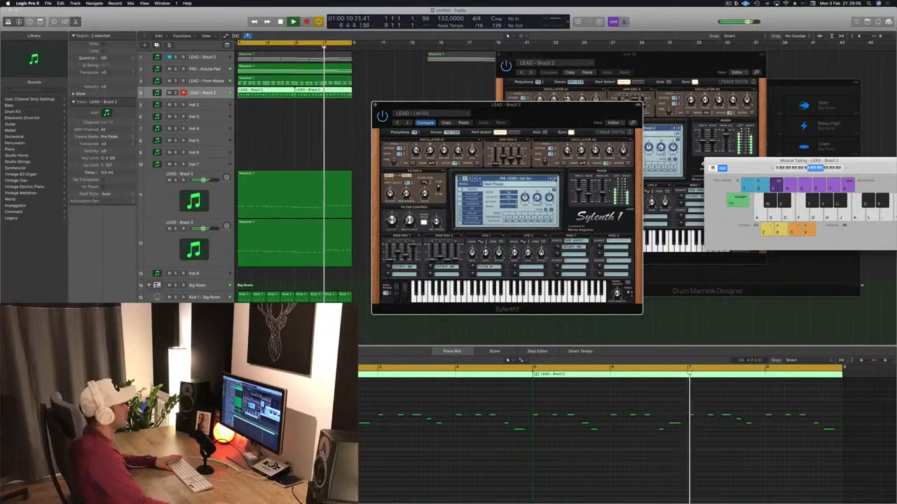
left_click_drag(558, 112, 604, 105)
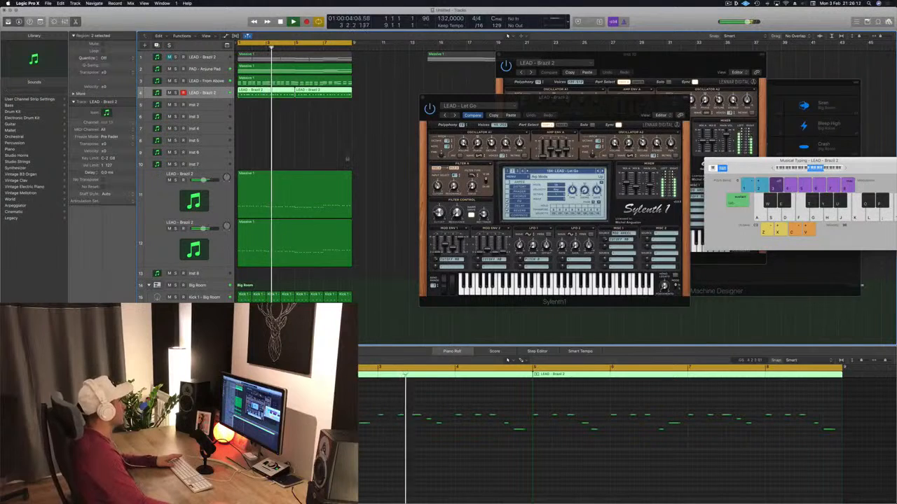
left_click_drag(590, 97, 557, 100)
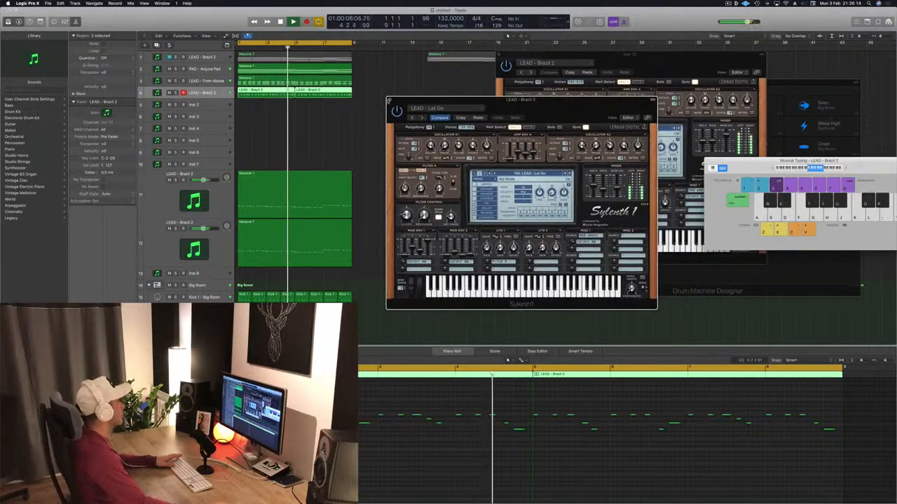
Open the PAD - Anjuna Pad track's Sylenth1 while replaying from the start and raise its filter control cutoff
left_click(209, 70)
key("Return")
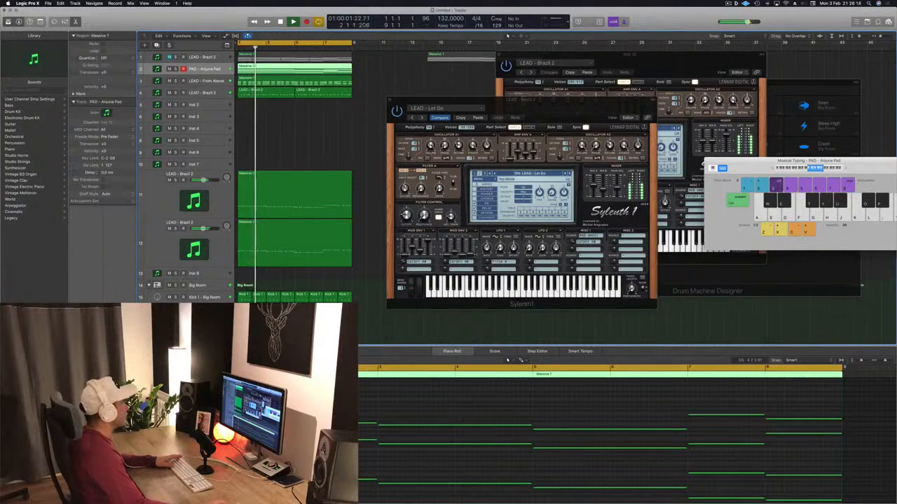
left_click(87, 345)
left_click_drag(484, 105, 503, 109)
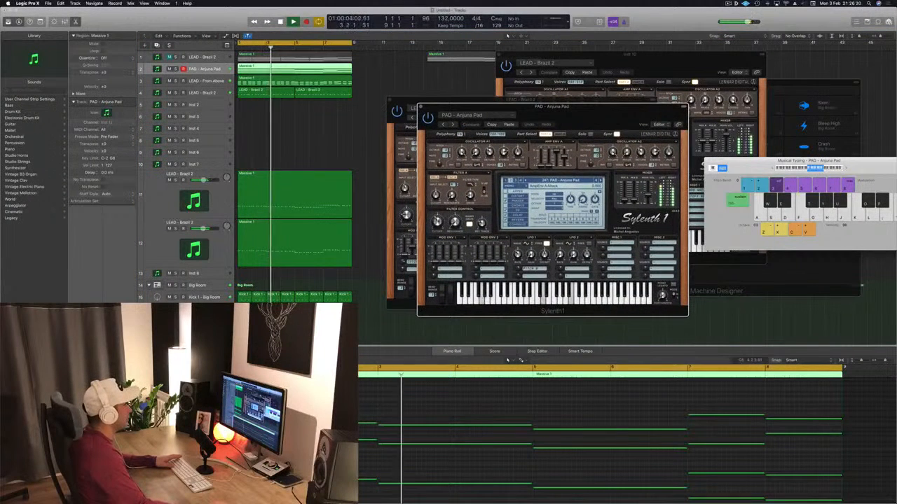
left_click_drag(437, 220, 438, 205)
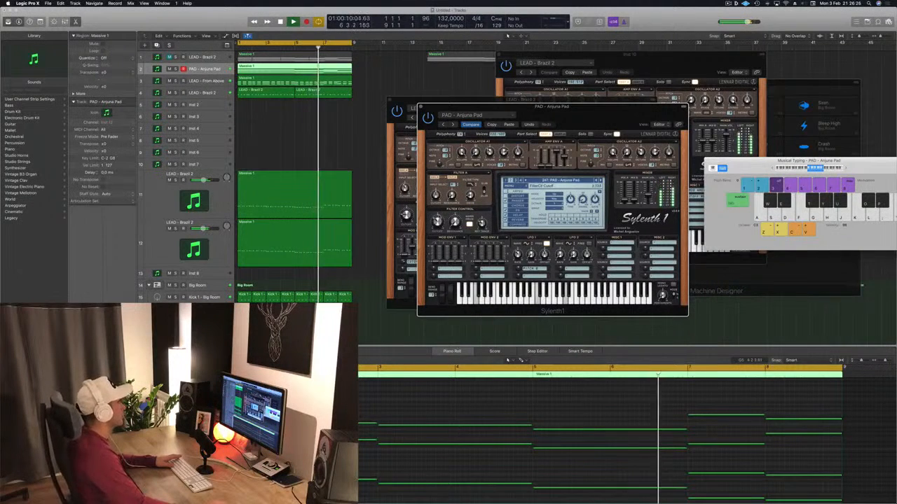
Stop playback and close the open Sylenth1 windows, leaving only Drum Machine Designer and Musical Typing
left_click(420, 107)
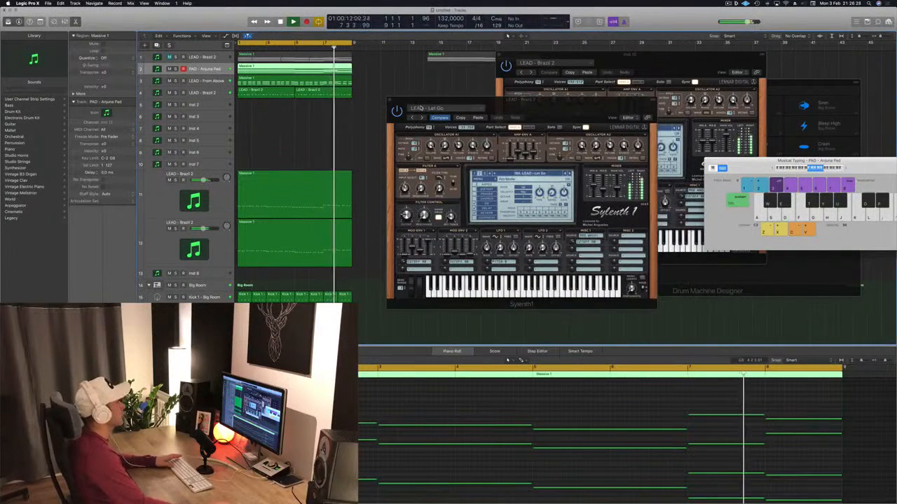
key("space")
left_click(390, 100)
left_click(402, 100)
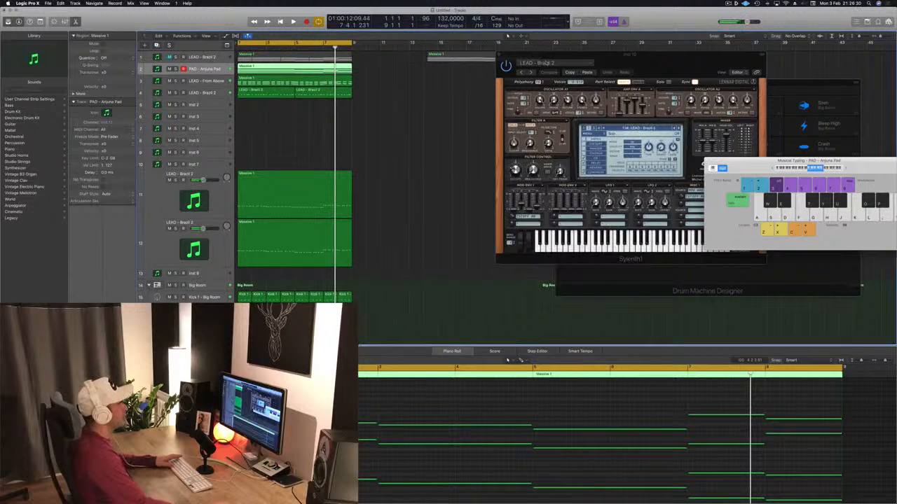
left_click(608, 58)
key("super+w")
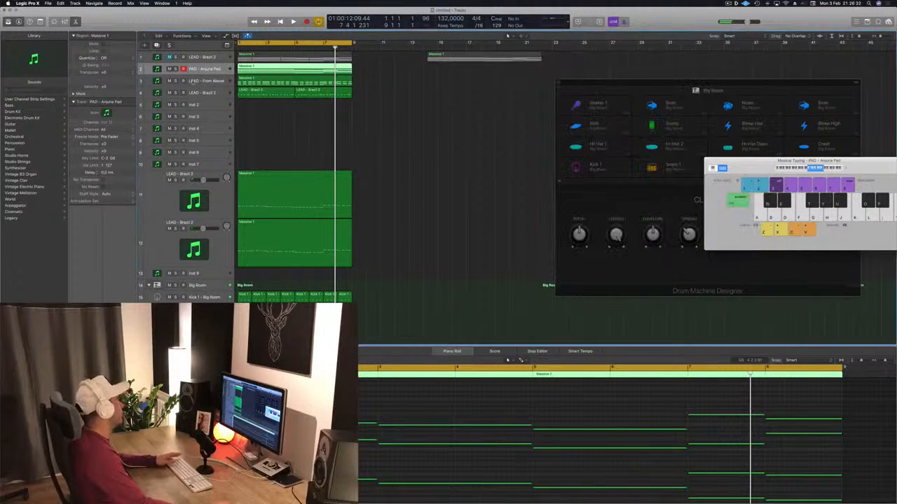
Solo the LEAD - From Above track and replay it from the start
left_click(200, 81)
key("Return")
key("space")
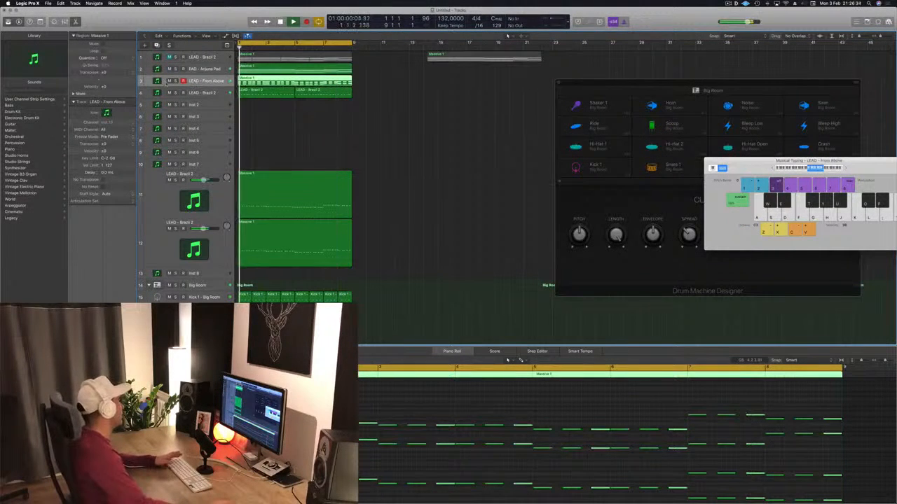
key("s")
key("space")
key("Return")
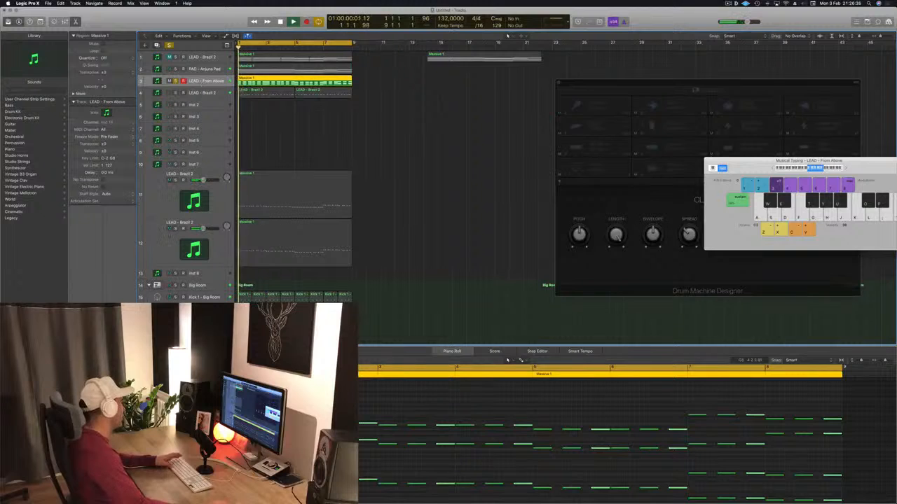
Open the LEAD - From Above track's Sylenth1, reposition its window and stop playback
double_click(157, 80)
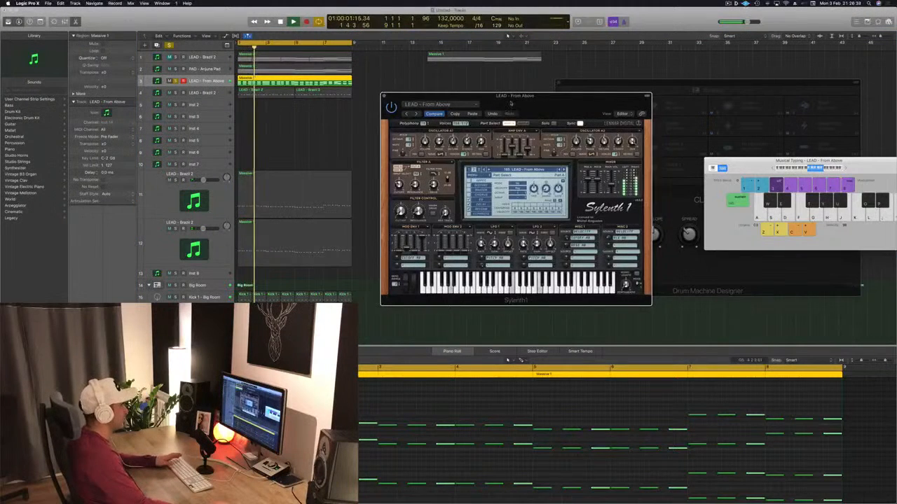
left_click_drag(511, 95, 443, 85)
key("space")
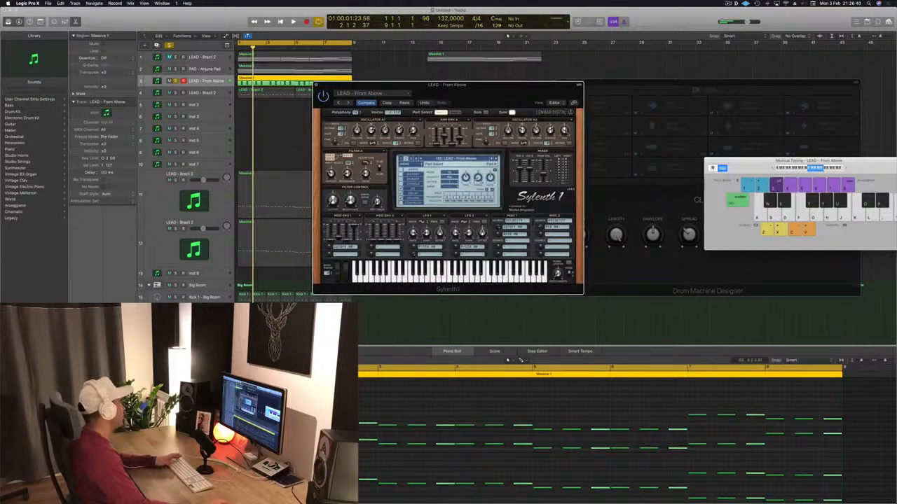
Open Channel EQ on the LEAD - From Above track and cut the 100 Hz band by 6 dB during playback
left_click(85, 319)
key("space")
left_click_drag(310, 27, 568, 35)
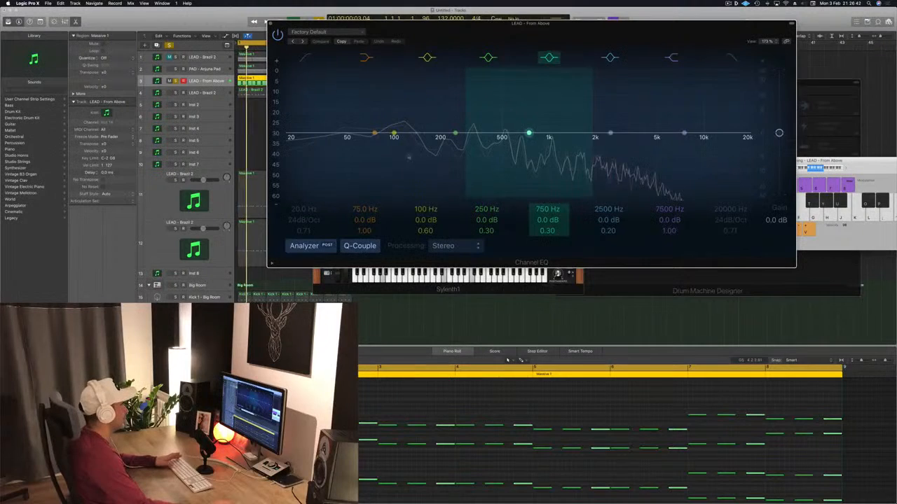
left_click_drag(379, 173, 379, 201)
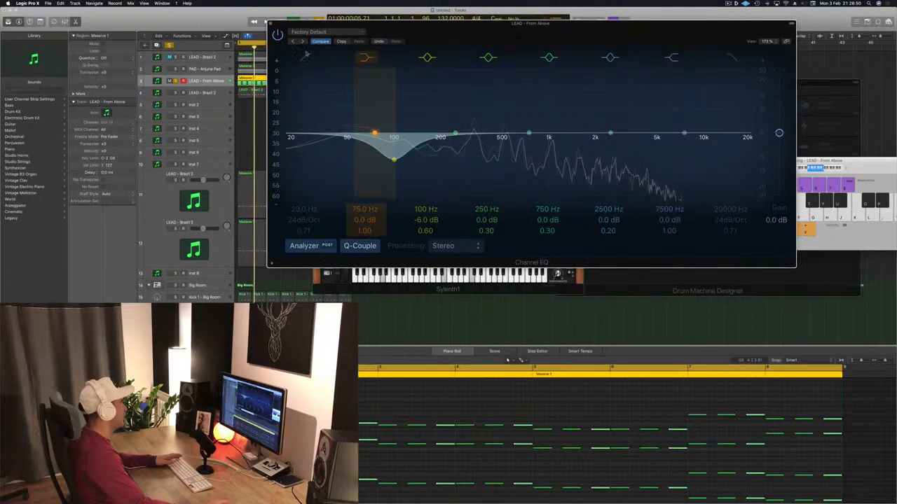
Set the EQ's low shelf to 164 Hz and -1.5 dB, enable the 20 Hz low-cut band, stop playback and reposition the EQ window
left_click(305, 55)
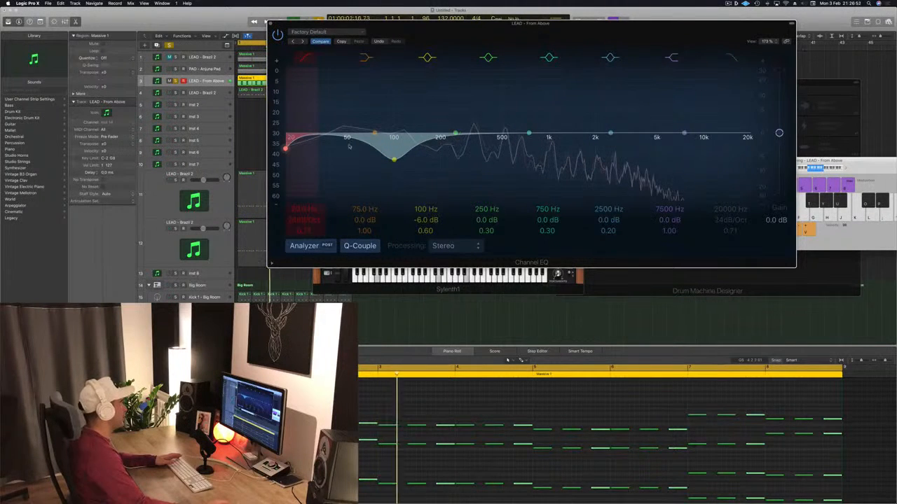
key("super+z")
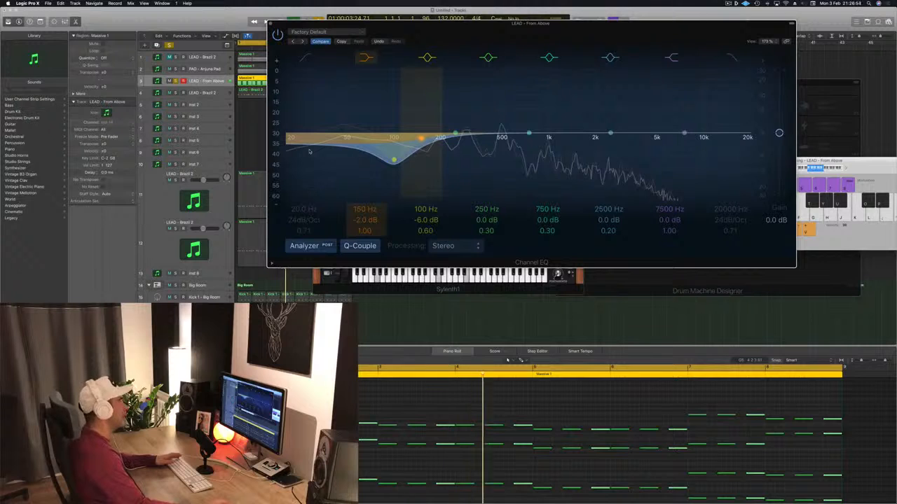
left_click_drag(310, 151, 316, 149)
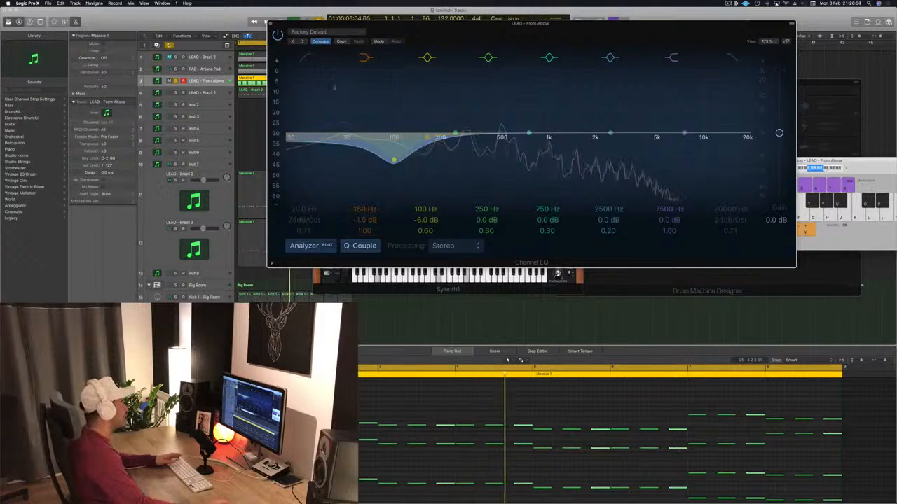
left_click(306, 56)
key("space")
left_click_drag(608, 35, 559, 67)
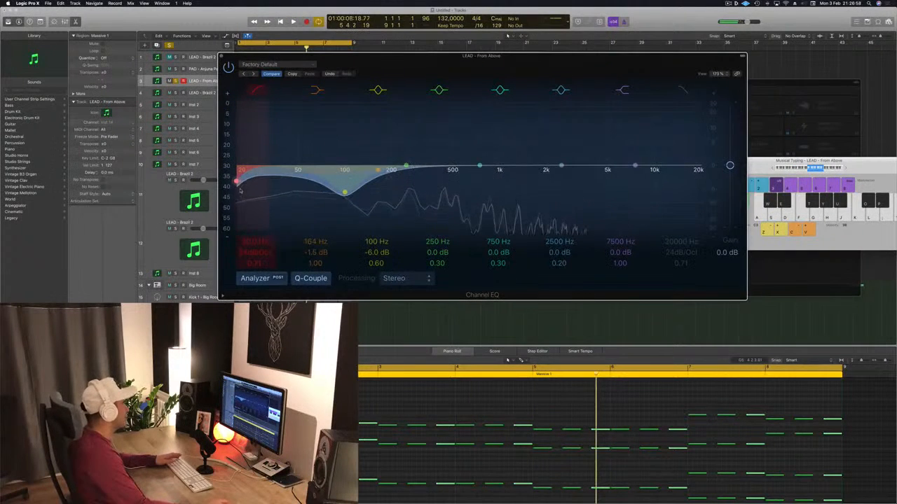
Raise the low cut on the LEAD - From Above EQ to about 80 Hz, replay it and close the EQ
left_click_drag(237, 183, 339, 186)
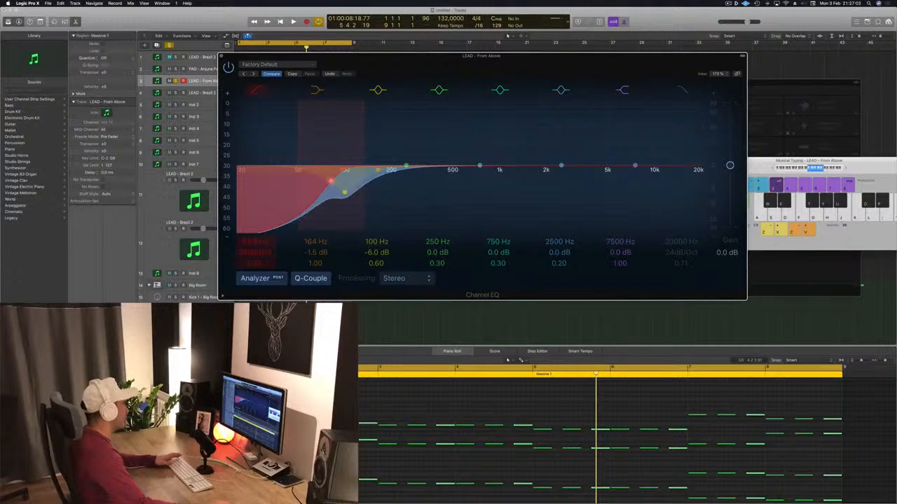
key("space")
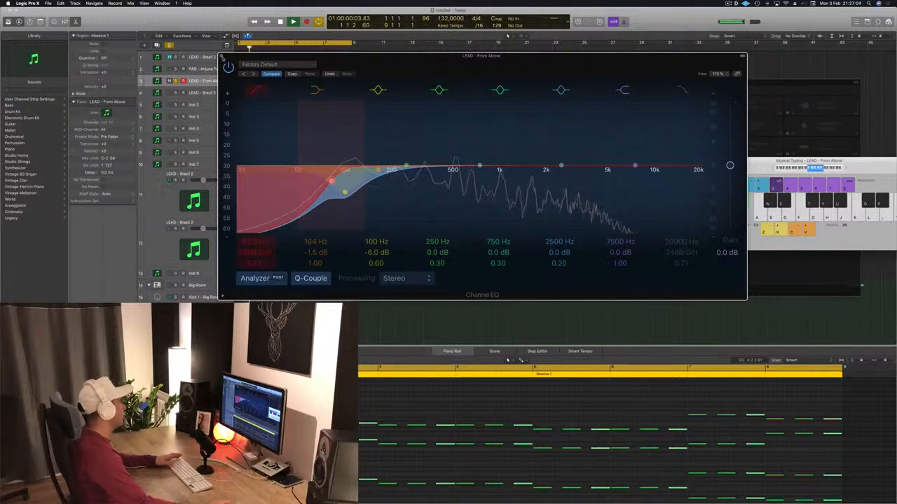
left_click(221, 56)
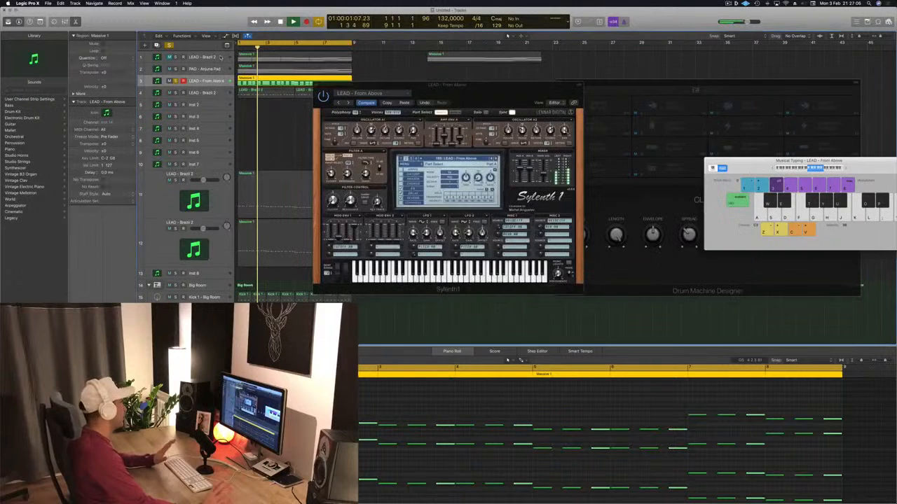
Solo the LEAD - Brazil 2 layer on track 12 alongside LEAD - From Above, replay both and close the Sylenth1 window
key("space")
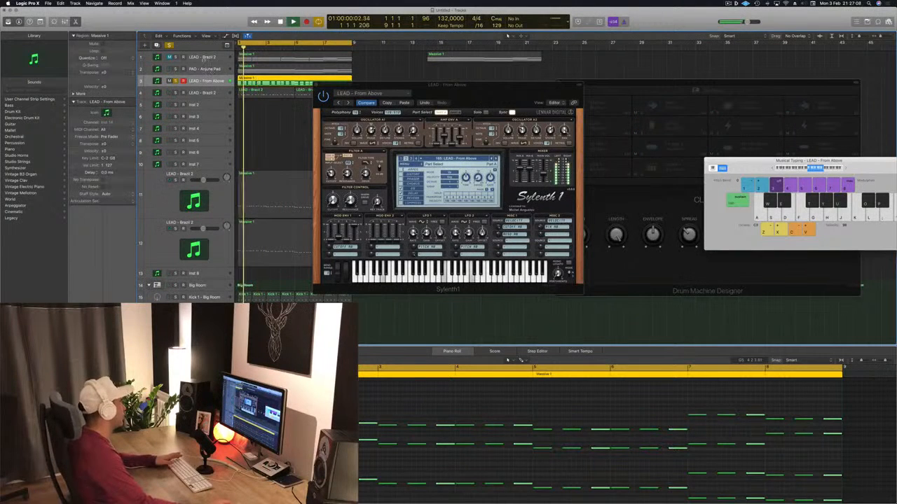
key("space")
scroll(208, 154, "down", 1)
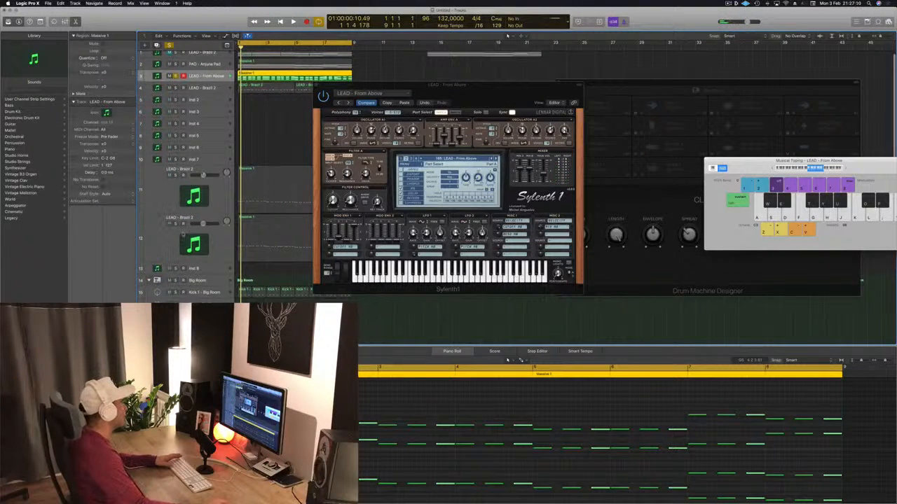
key("space")
left_click(167, 243)
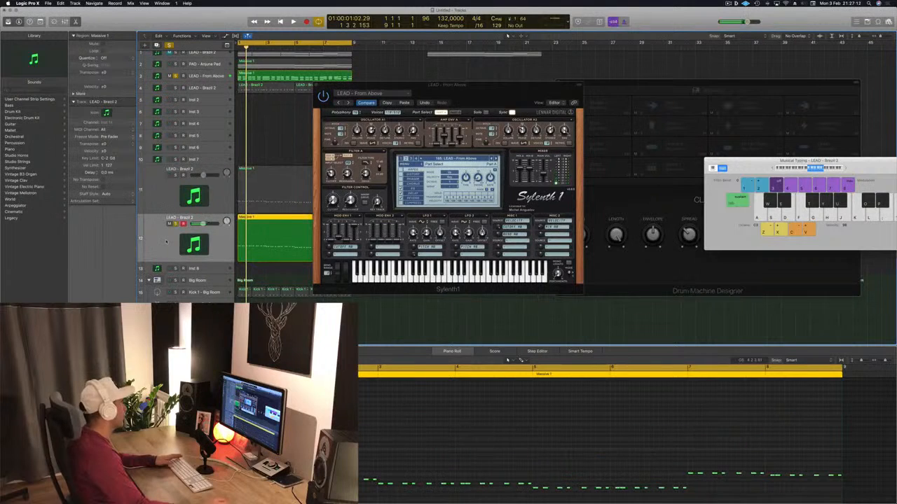
key("space")
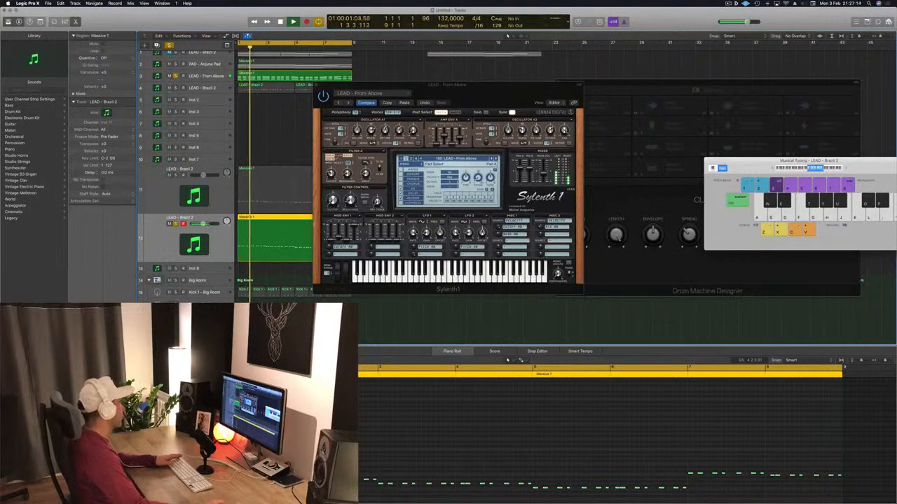
left_click_drag(449, 85, 628, 84)
left_click(498, 85)
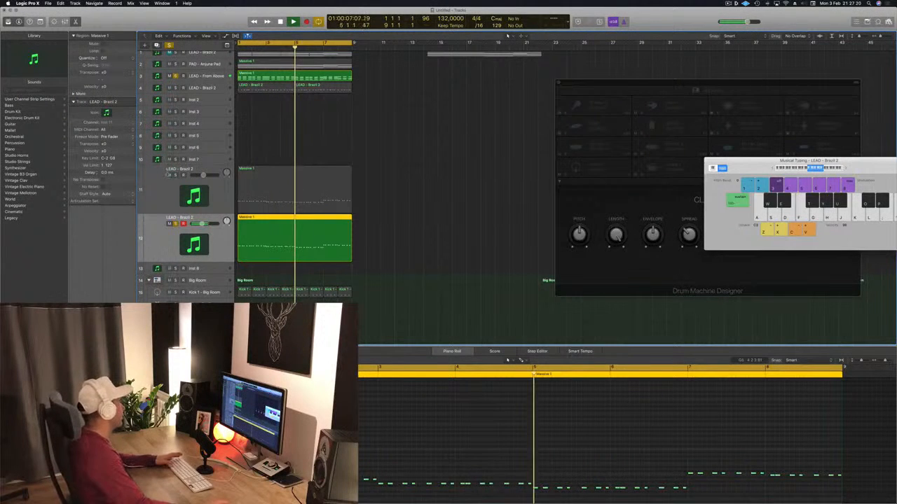
Select and solo the LEAD - Brazil 2 layer on track 11, replay from the start and briefly show its Sylenth1
key("Return")
key("Up")
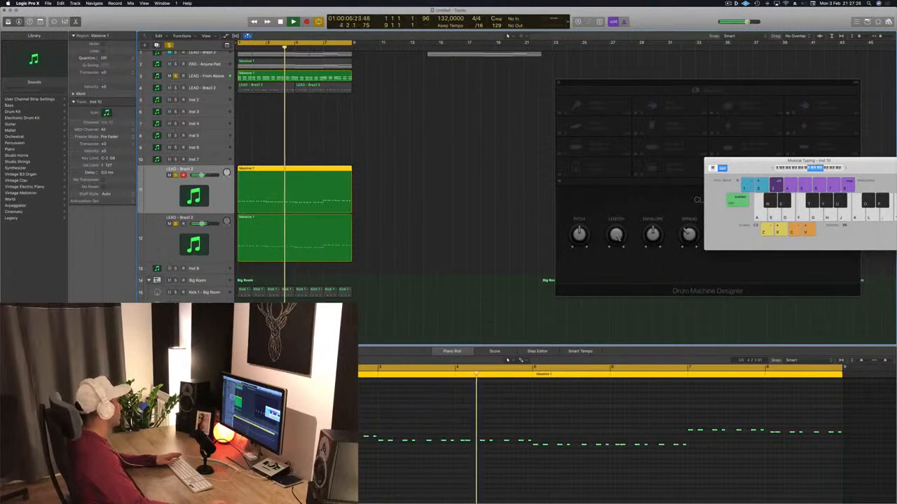
key("v")
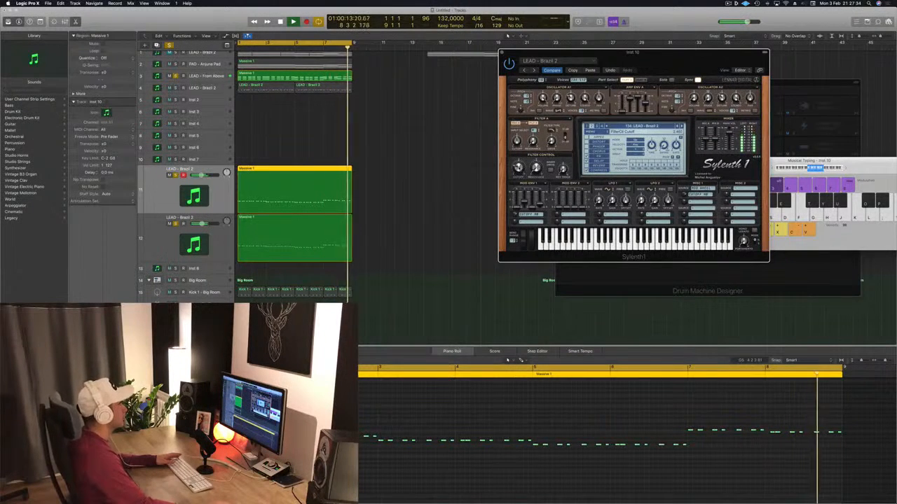
key("super+w")
scroll(288, 131, "up", 1)
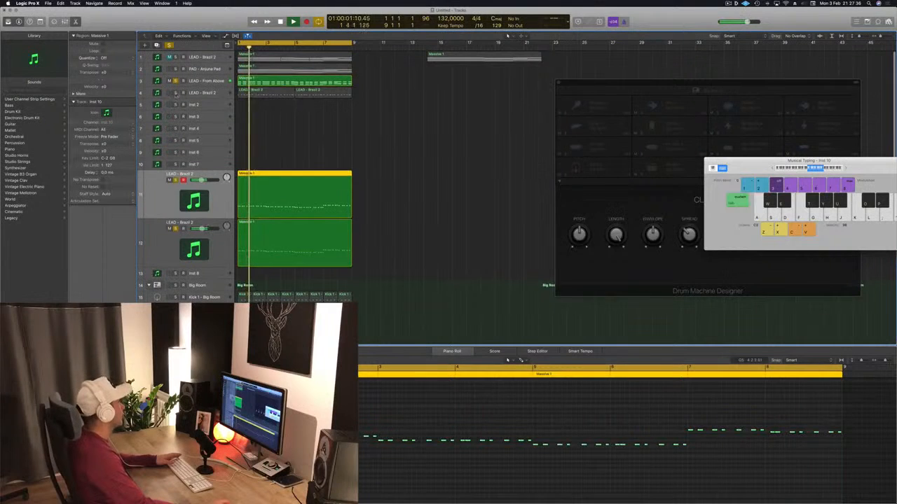
Add LEAD - Brazil 2 on track 4 and PAD - Anjuna Pad to the soloed tracks, leaving the pad selected
left_click(175, 92)
left_click(192, 93)
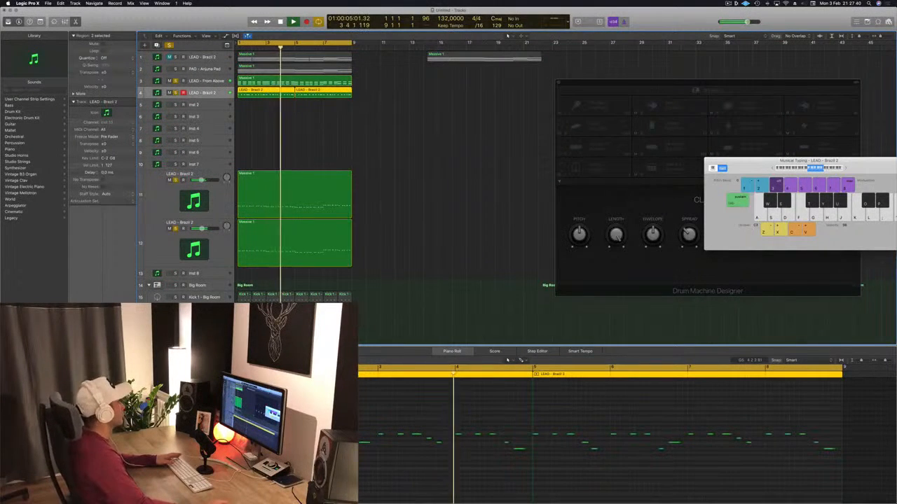
scroll(359, 105, "up", 1)
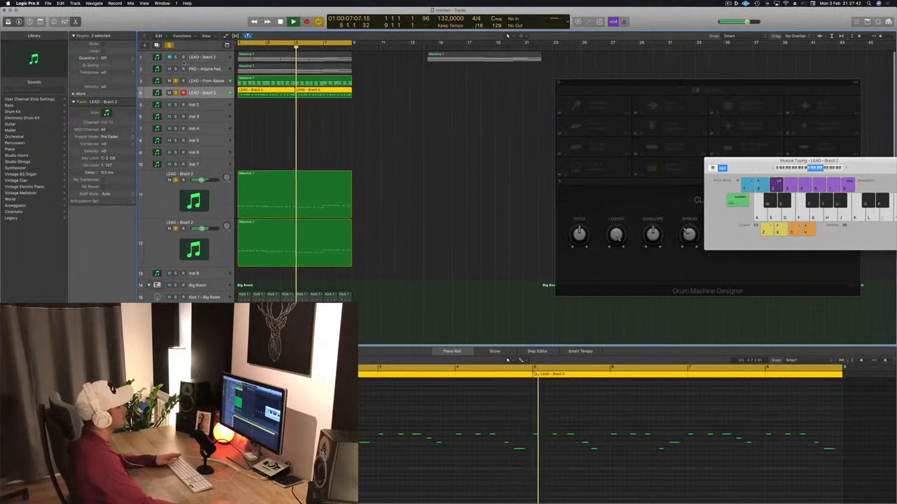
left_click(175, 69)
left_click(229, 68)
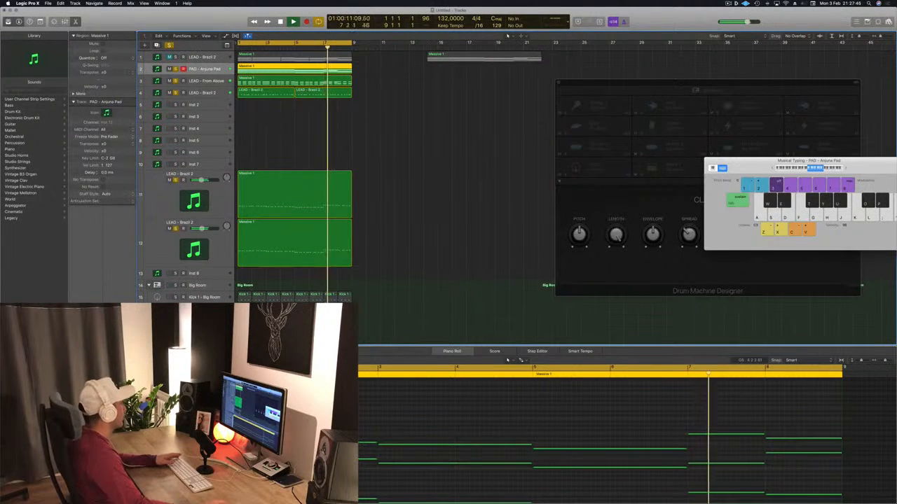
Open Channel EQ on the pad track, enable the low cut at 80 Hz with a Q of 0.83 and close it
left_click(86, 327)
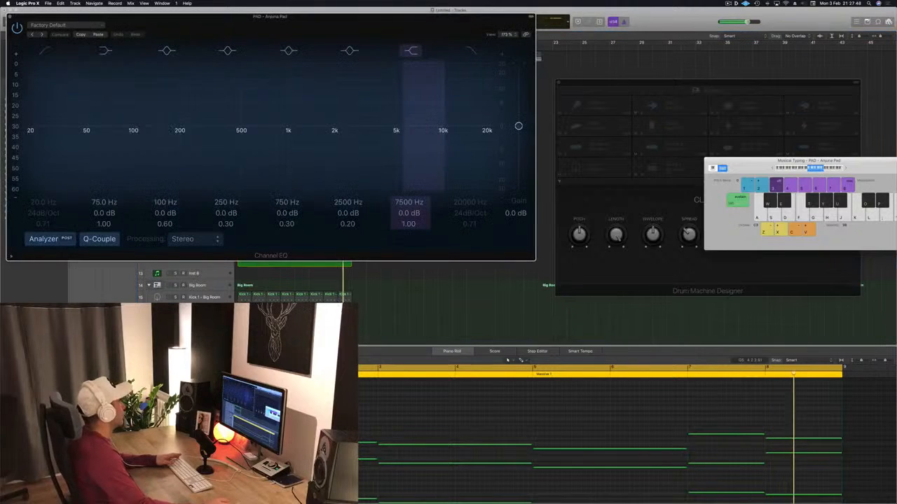
left_click(45, 51)
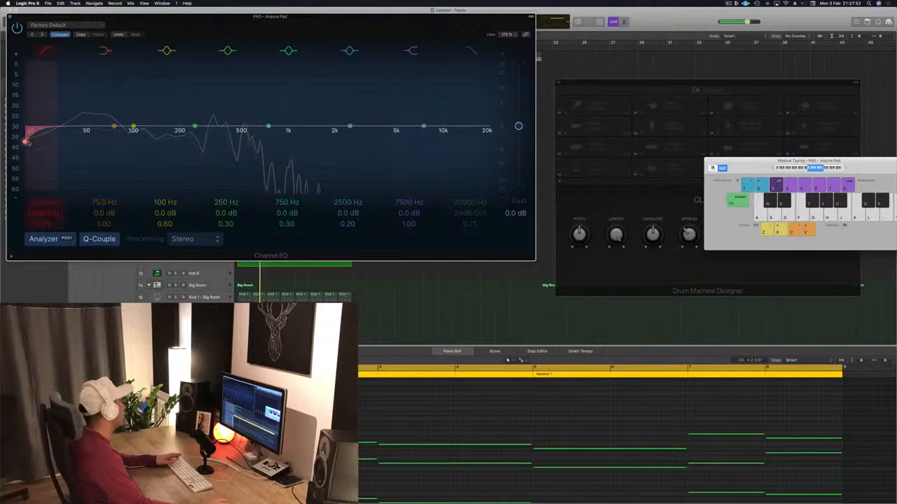
left_click_drag(25, 142, 126, 138)
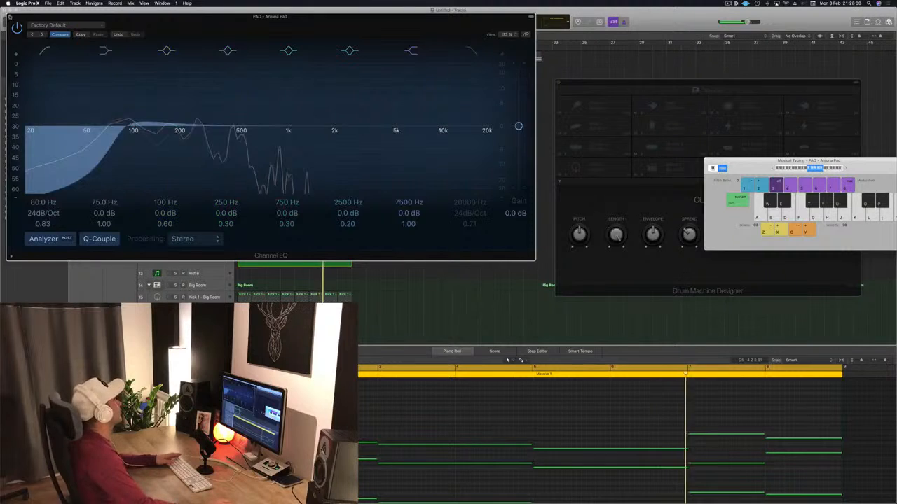
key("super+w")
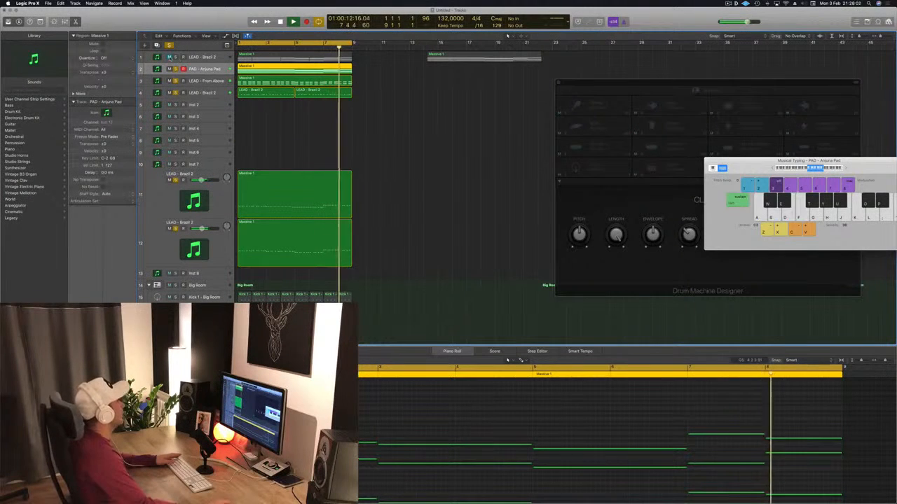
Unmute LEAD - Brazil 2 on track 1, open its Channel EQ, enable the 20 Hz low-cut band and reposition the window
left_click(169, 57)
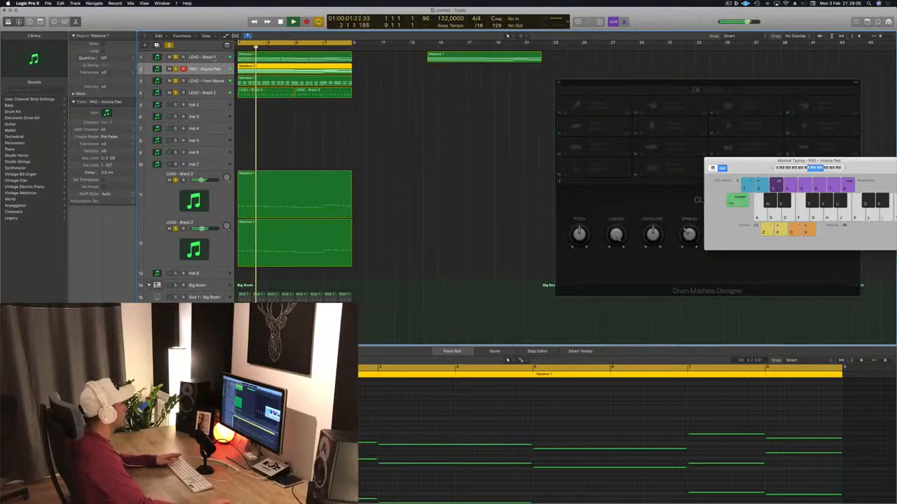
left_click(214, 59)
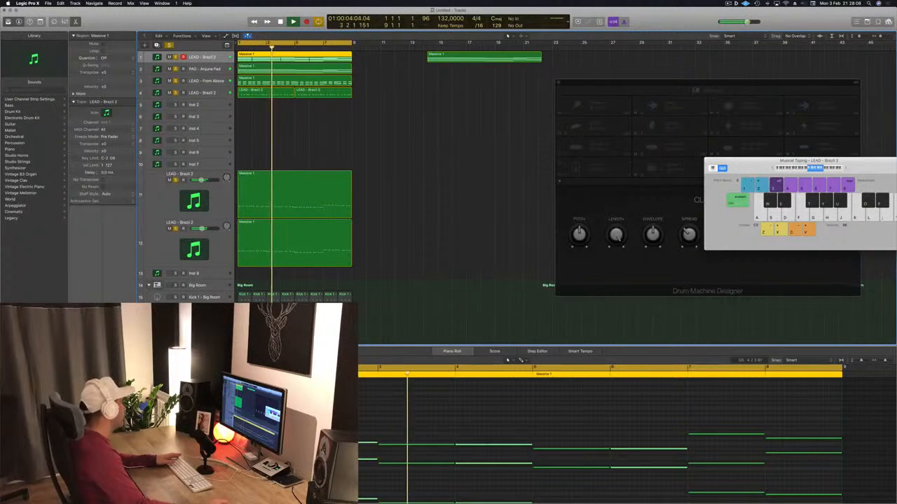
left_click(85, 323)
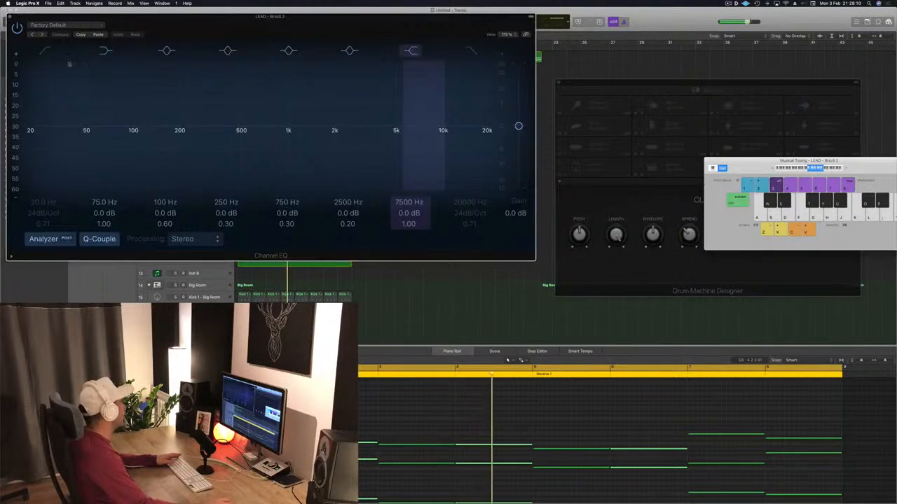
left_click(36, 139)
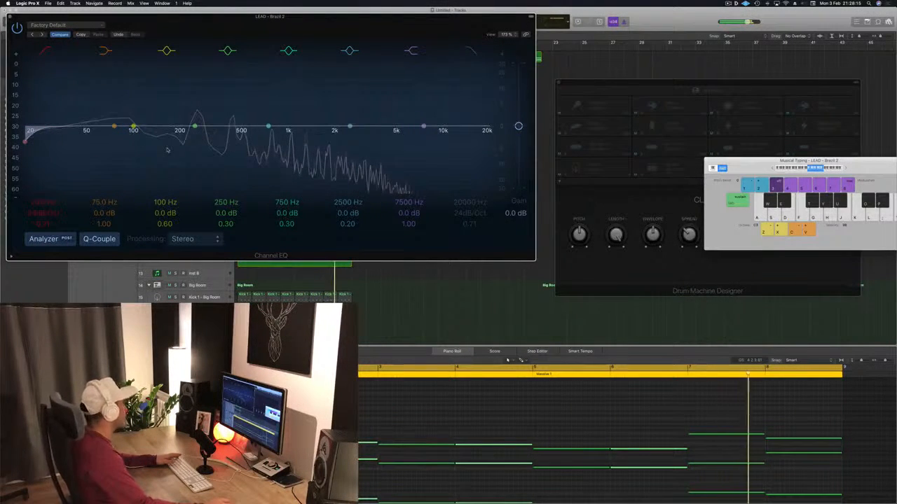
left_click_drag(292, 23, 406, 40)
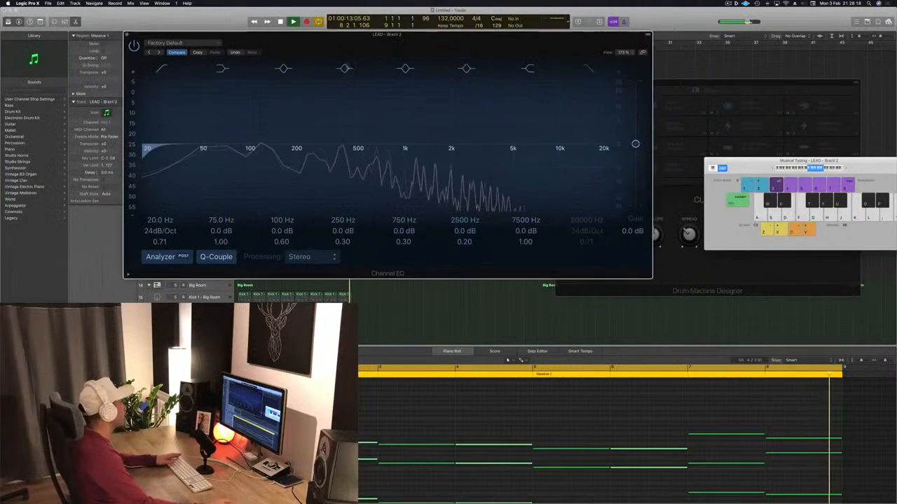
Stop playback, set the track 1 EQ's low cut to 180 Hz and close the EQ
key("space")
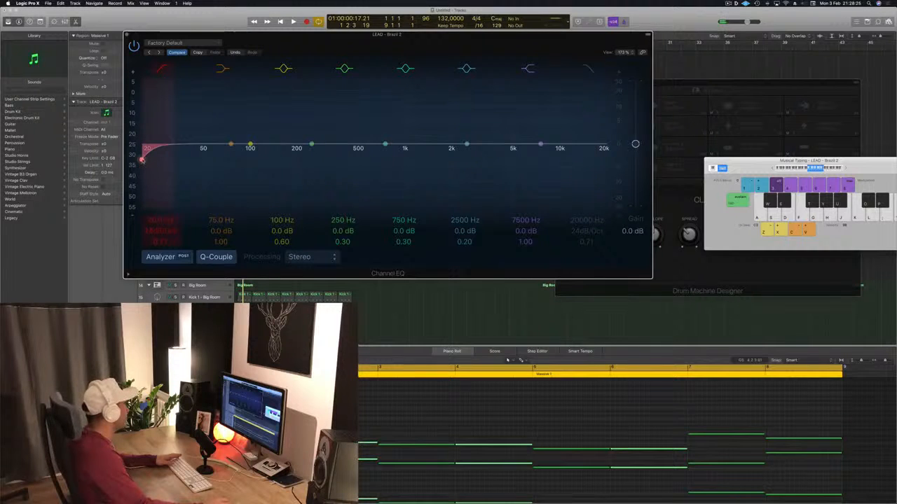
left_click_drag(148, 160, 288, 157)
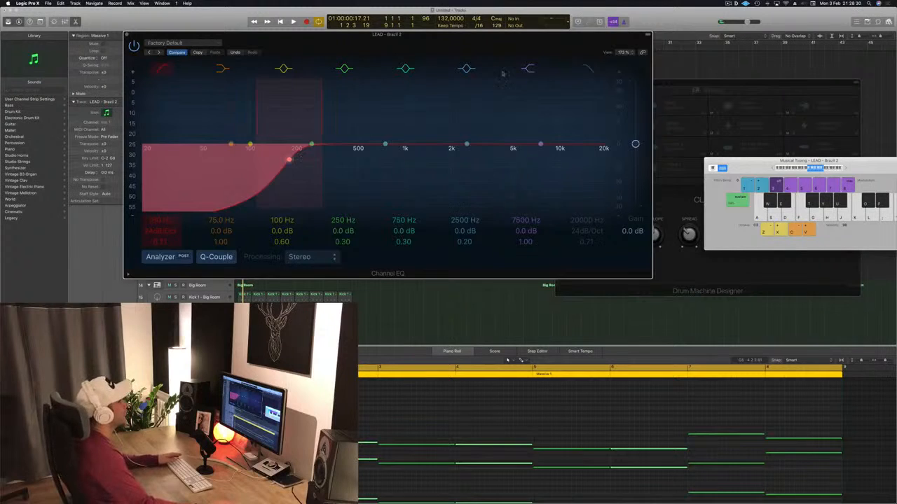
left_click_drag(528, 44, 592, 51)
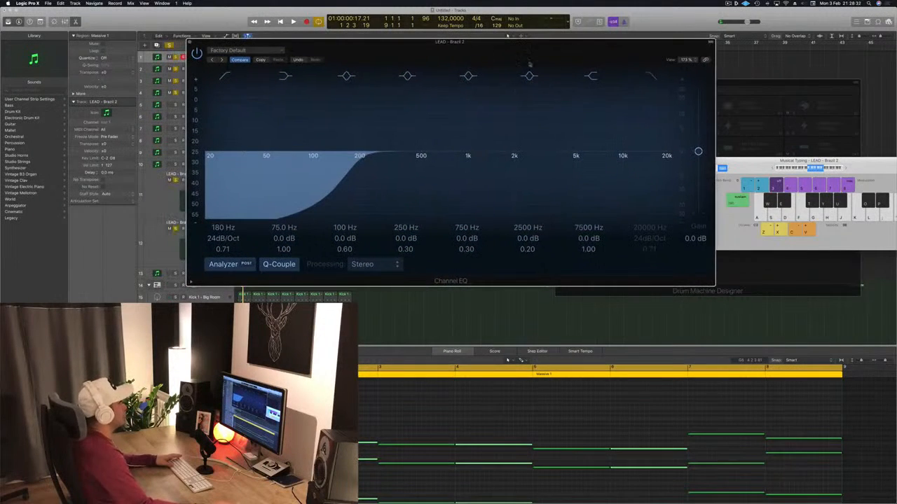
left_click(189, 42)
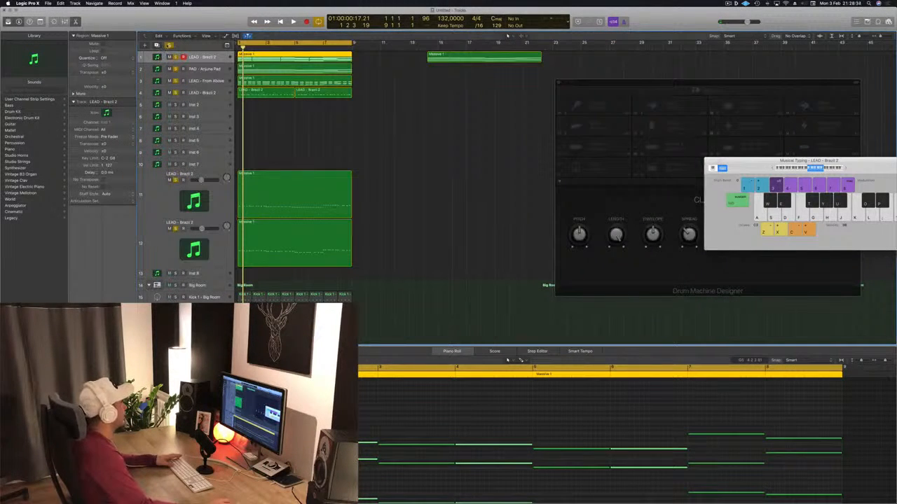
Clear all track solos, replay the full mix from the start and mute LEAD - Brazil 2 on track 1
key("ctrl+s")
key("space")
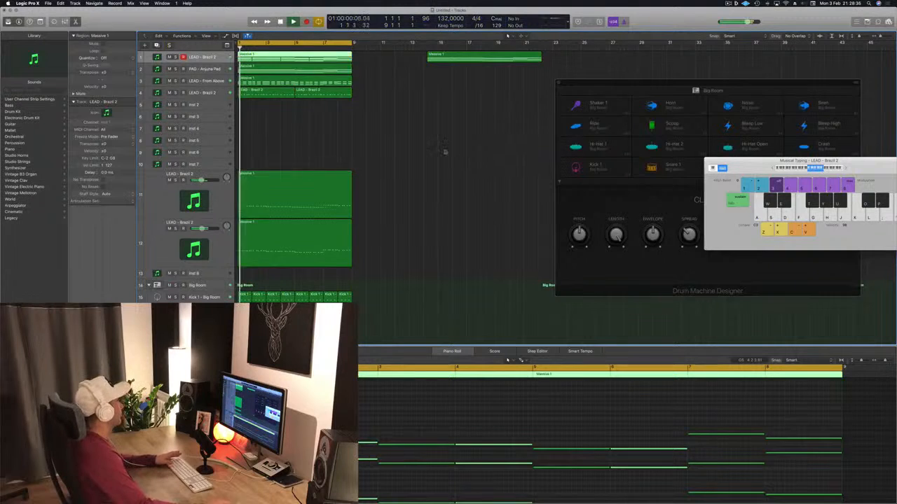
key("space")
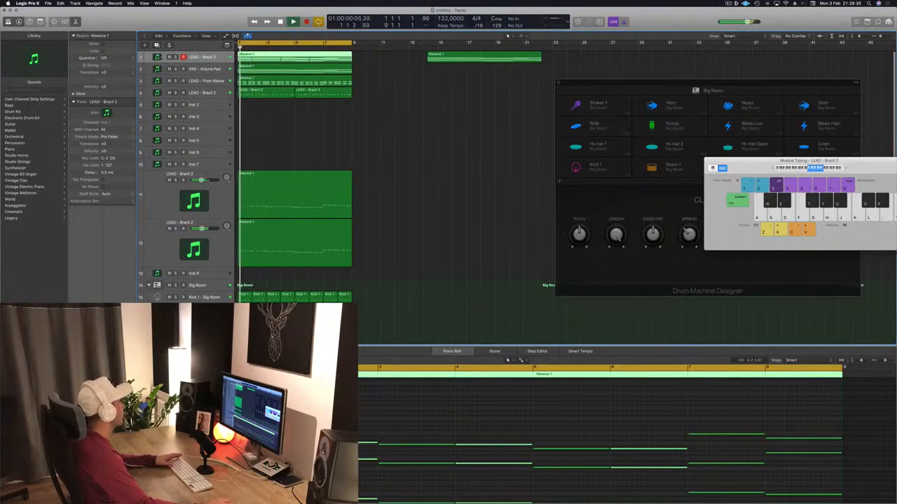
left_click(169, 57)
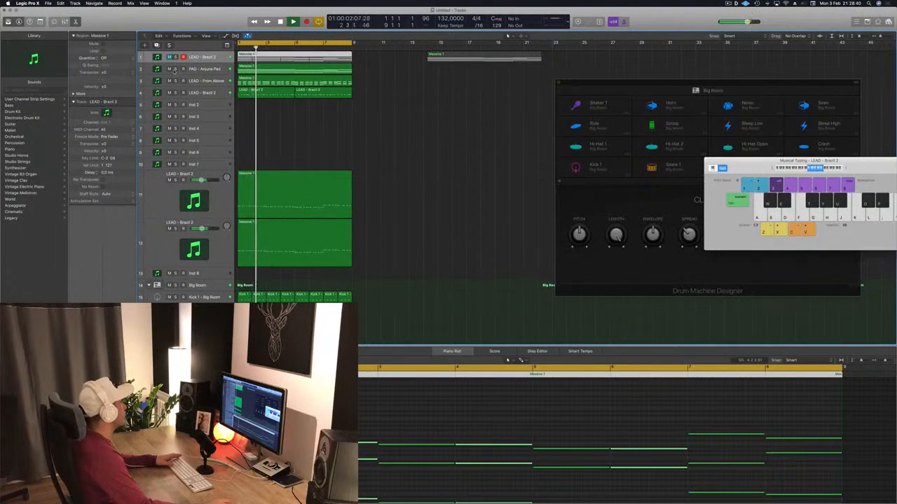
Briefly solo PAD - Anjuna Pad and LEAD - Brazil 2 on track 4 in turn to check each during playback
left_click(176, 69)
left_click(176, 70)
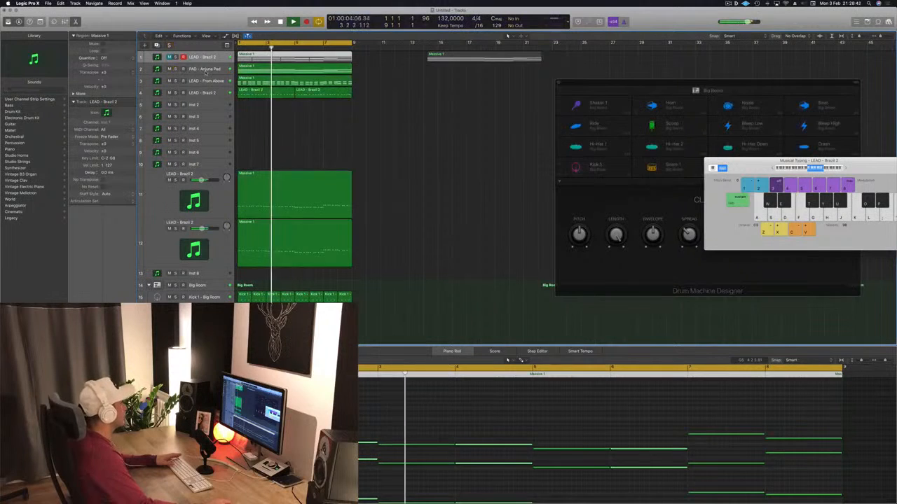
left_click(450, 130)
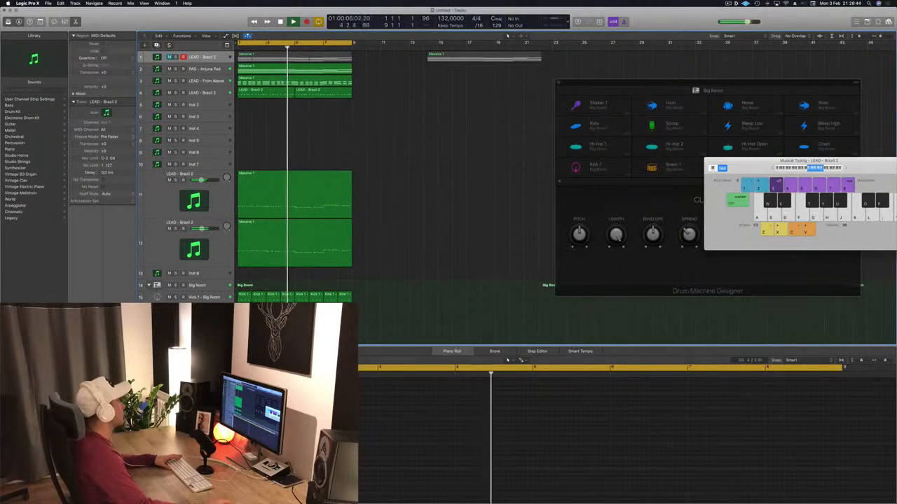
left_click(217, 93)
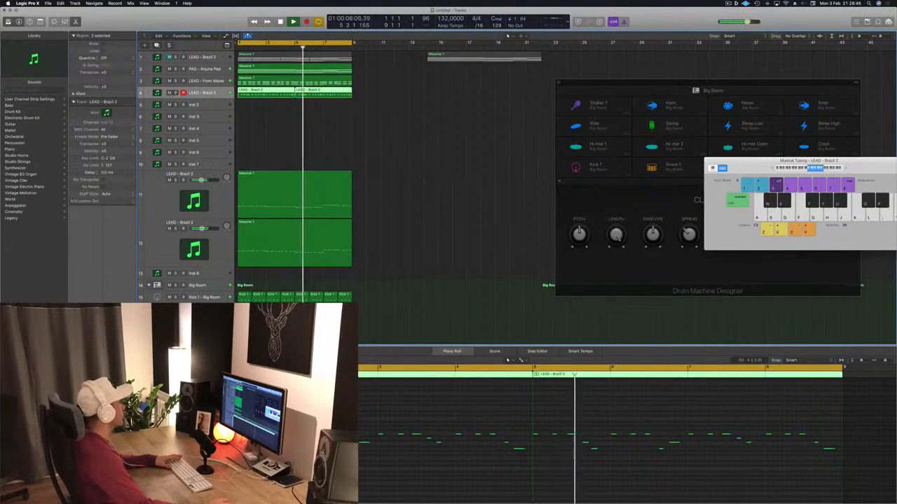
left_click(176, 93)
left_click(175, 93)
Move the spare track 1 region to bar 25 and repeat the bars 1 to 9 section once across all tracks
left_click_drag(476, 58, 628, 58)
key("super+Left")
key("super+Left")
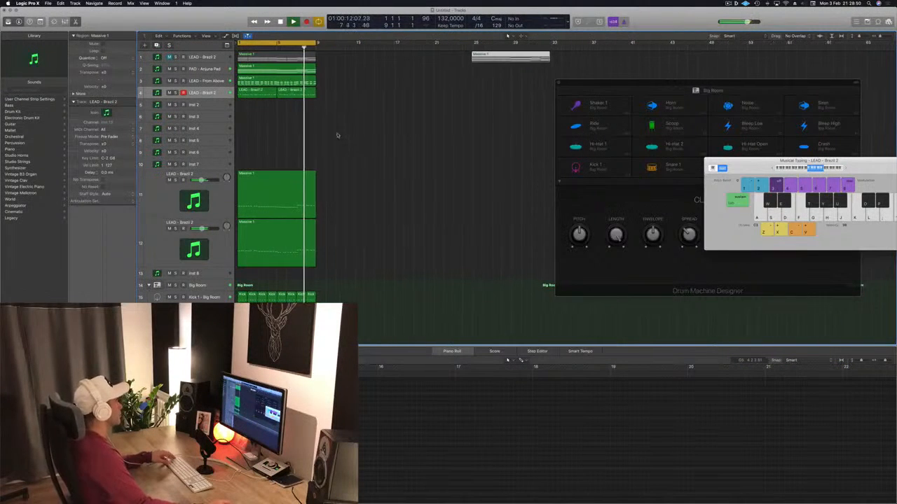
key("super+r")
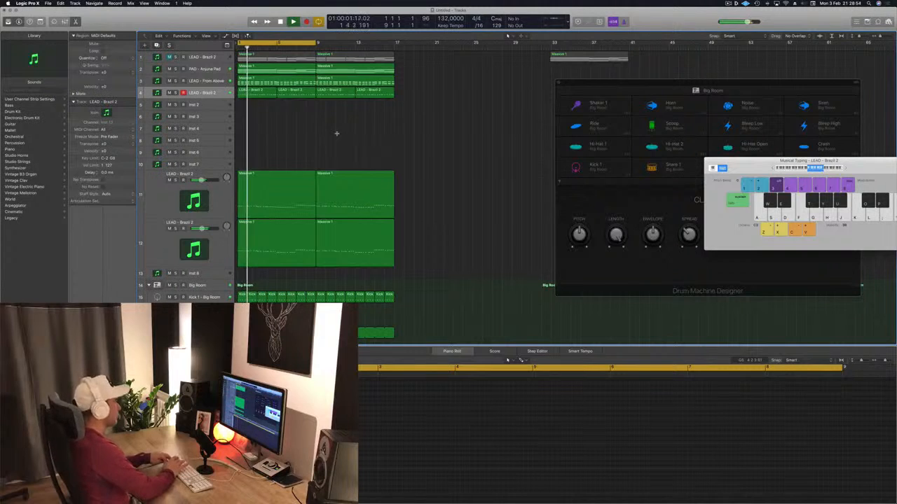
Repeat the latest regions until all tracks reach bar 33, extend the cycle range to bar 33 and play from the start
key("super+r")
key("super+r")
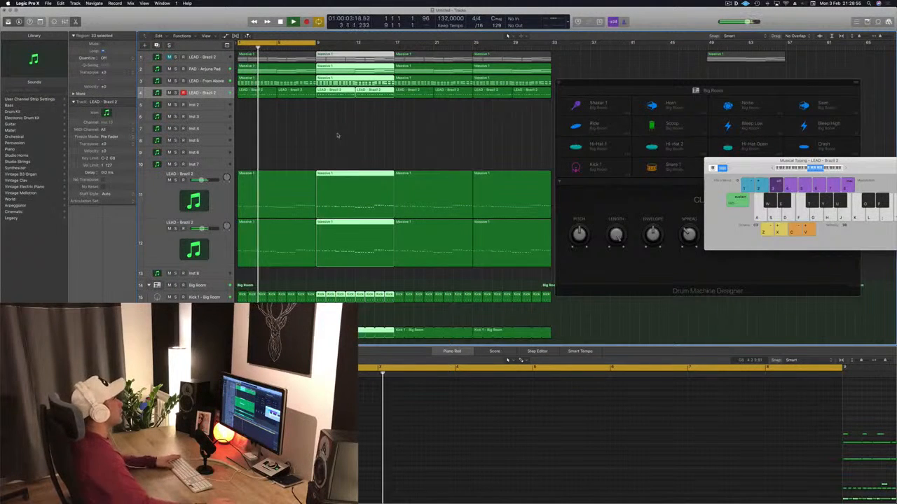
left_click_drag(319, 44, 554, 46)
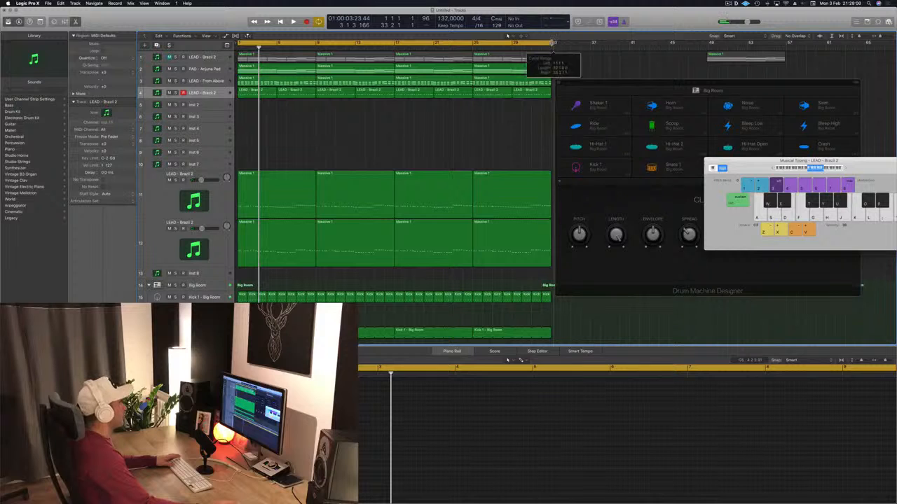
key("space")
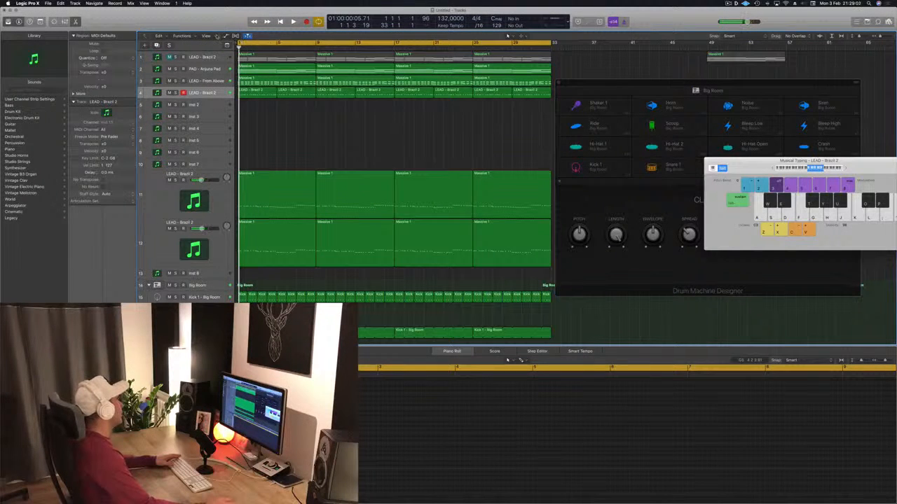
Show the secondary time ruler above the arrangement and move the Drum Machine Designer window away from the regions
left_click(216, 35)
left_click(220, 63)
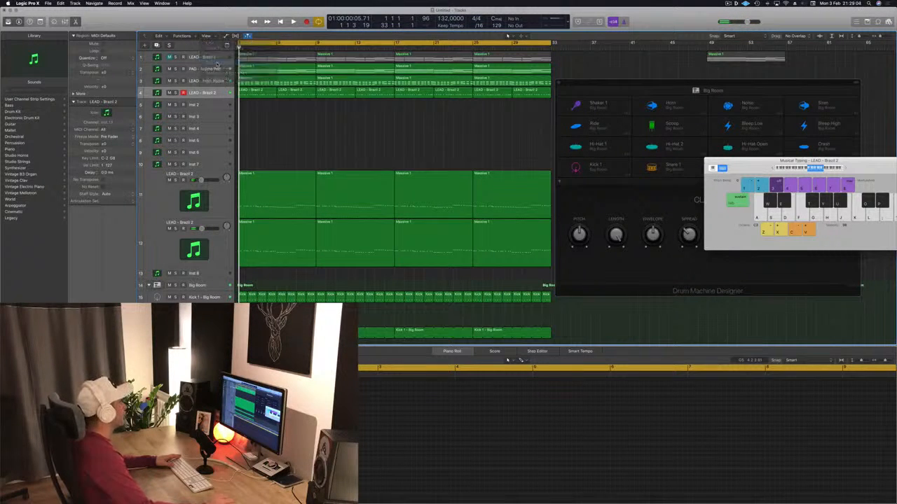
left_click_drag(599, 84, 707, 139)
key("space")
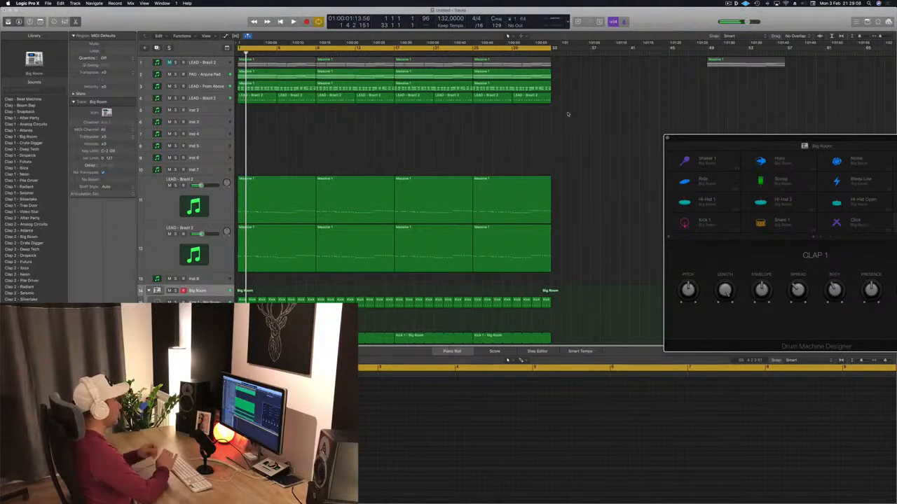
Repeat the whole 32-bar arrangement once to bar 65, extend the cycle range to match and reposition the Drum Machine Designer window
key("super+a")
key("super+r")
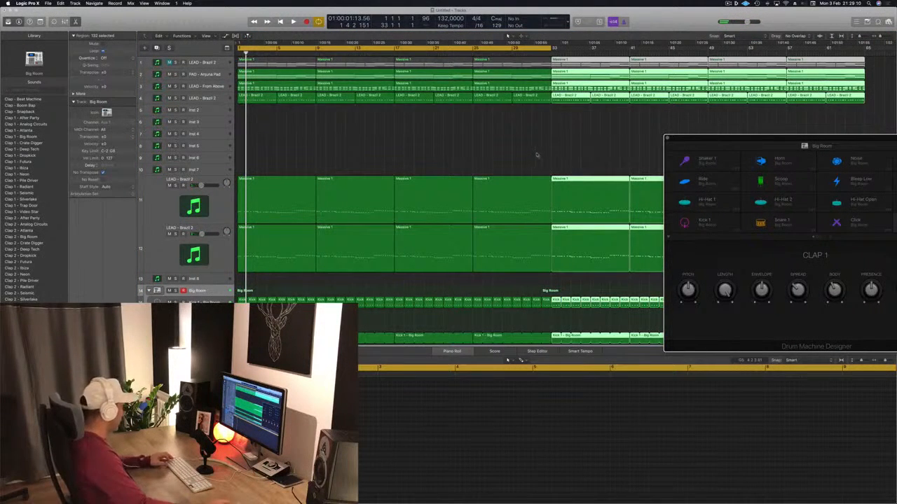
scroll(544, 159, "down", 3)
key("space")
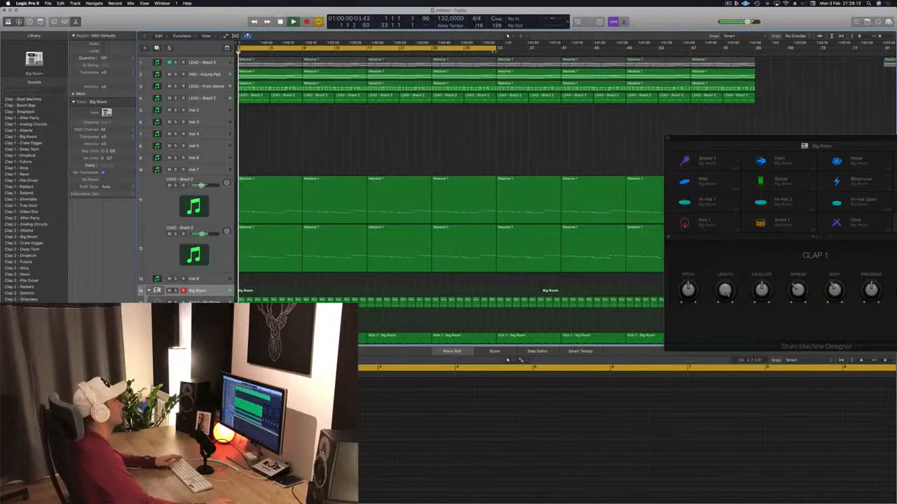
left_click_drag(499, 48, 754, 49)
left_click_drag(728, 139, 676, 58)
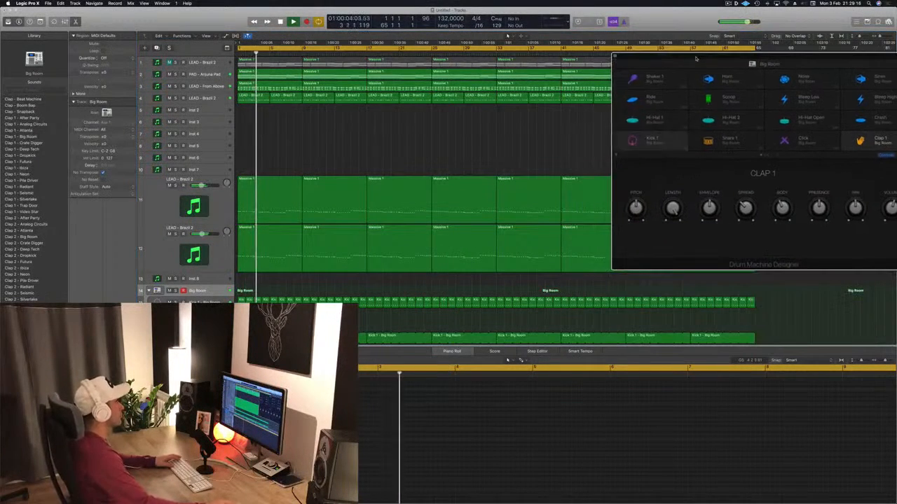
Select LEAD - Brazil 2 on track 4 while checking playback and close the Drum Machine Designer window
left_click(215, 98)
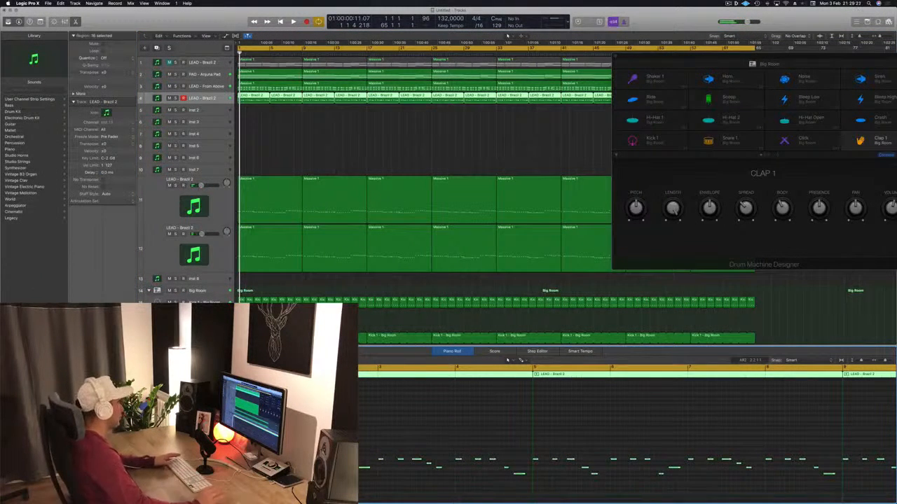
key("space")
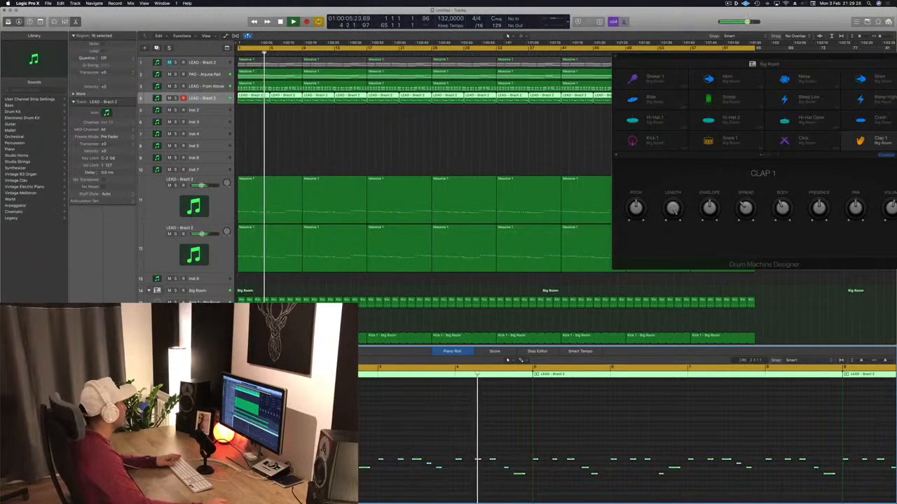
left_click(329, 142)
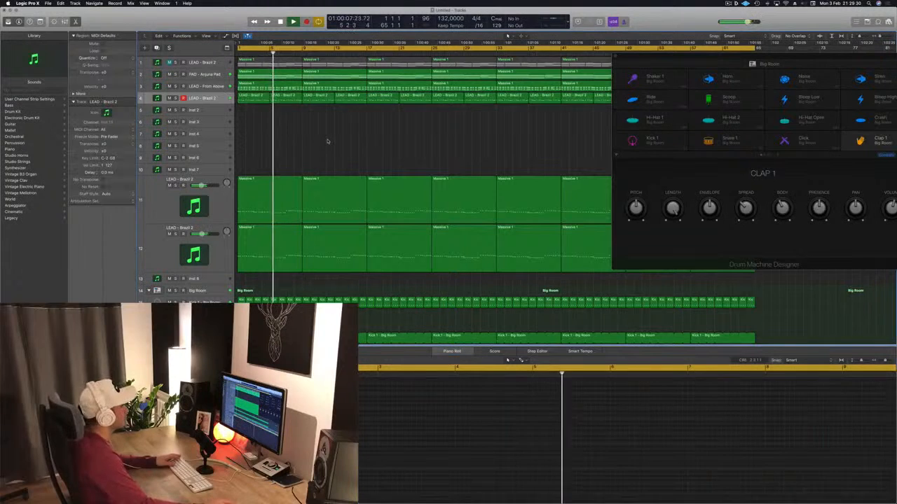
left_click_drag(737, 60, 619, 70)
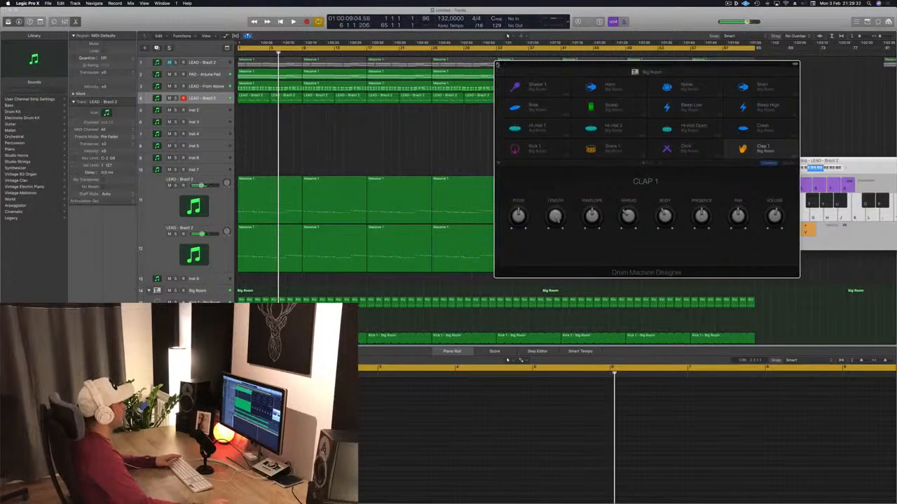
left_click(498, 65)
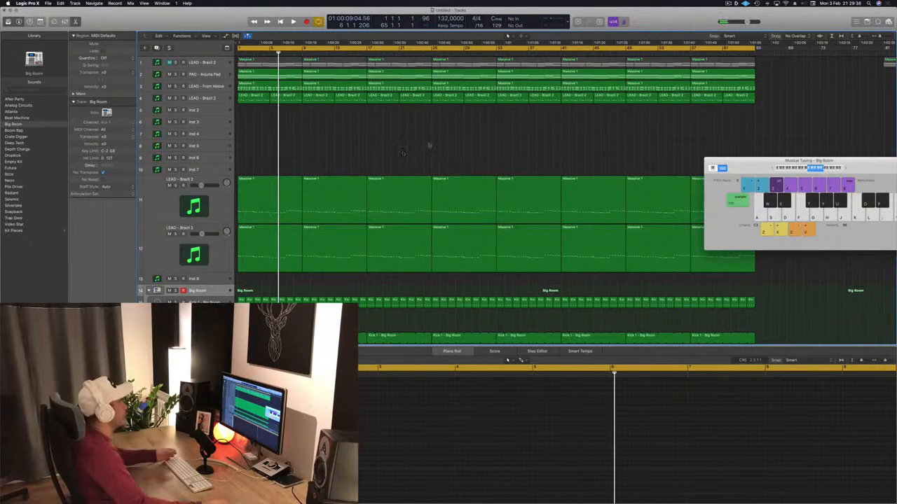
Replay the arrangement's opening from bar 1 with the Musical Typing window moved closer to the middle
key("Return")
key("space")
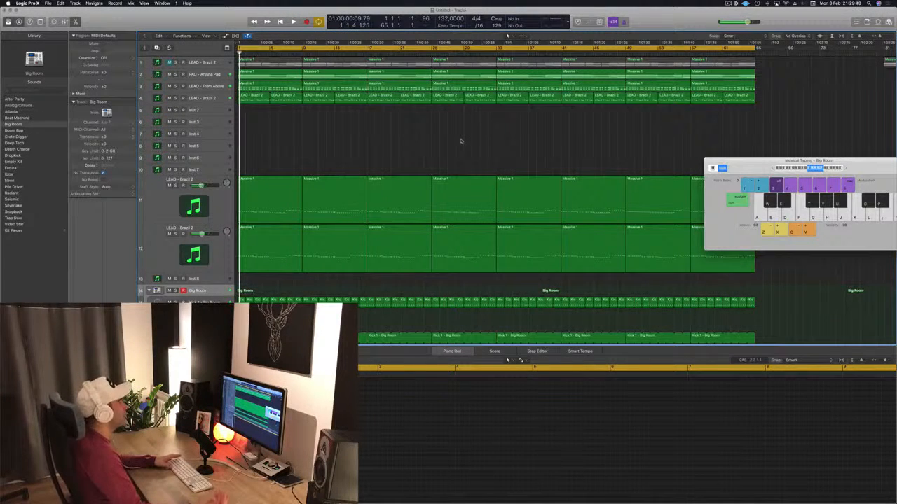
left_click_drag(753, 166, 599, 220)
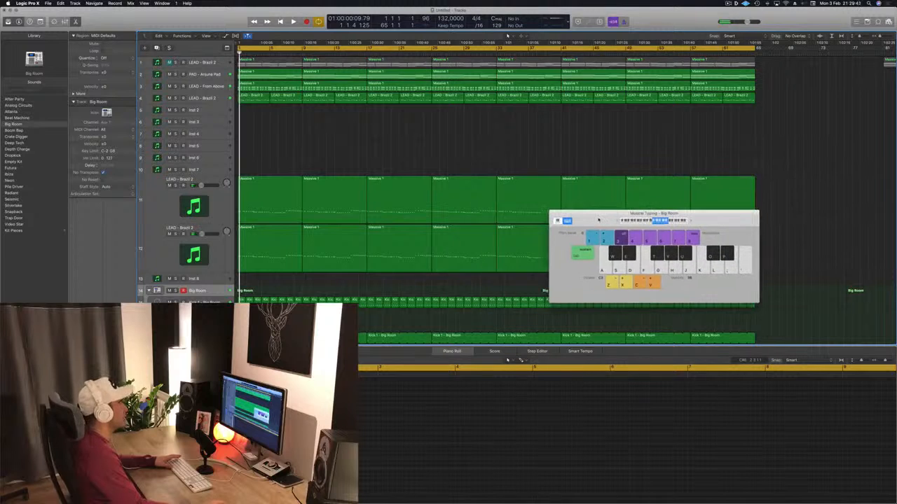
key("space")
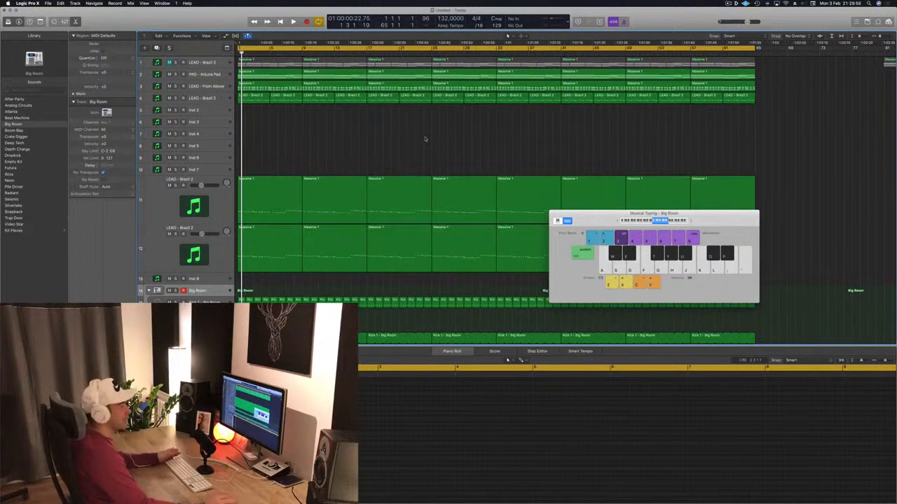
scroll(426, 139, "right", 1)
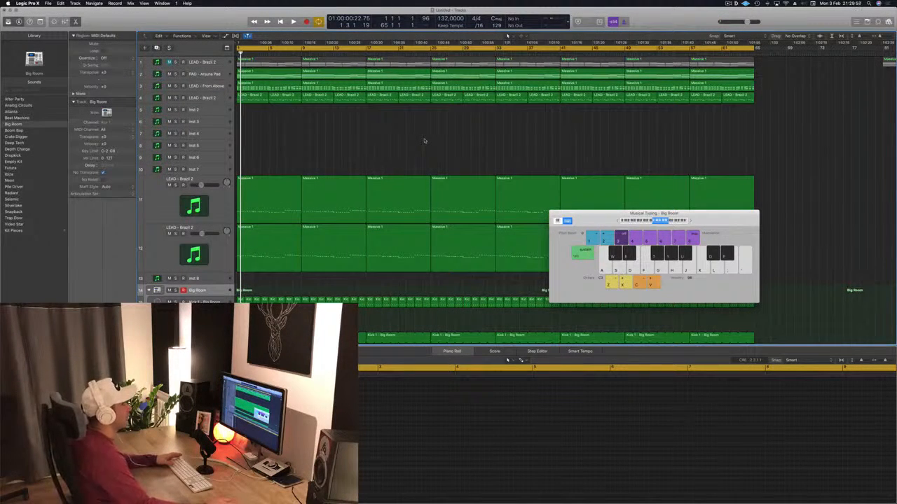
key("space")
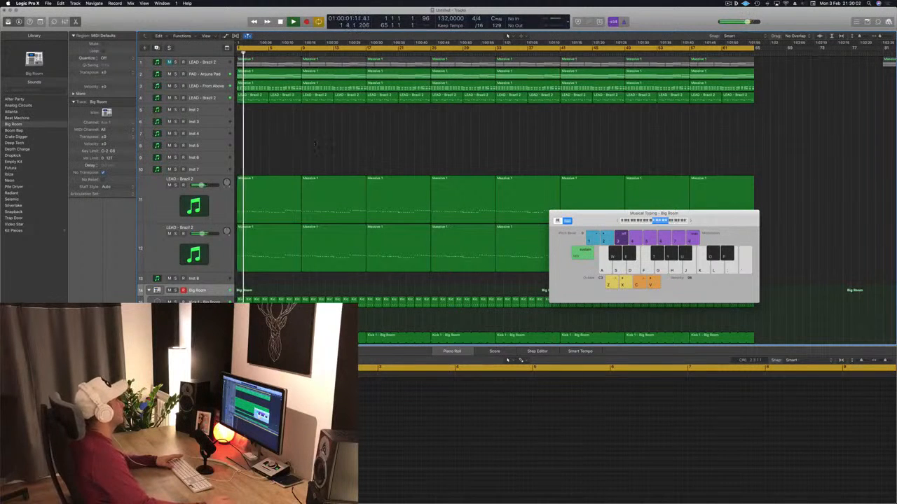
Solo LEAD - Brazil 2 on track 4 briefly and delete its regions between bars 1 and 17
left_click(197, 97)
key("ctrl+s")
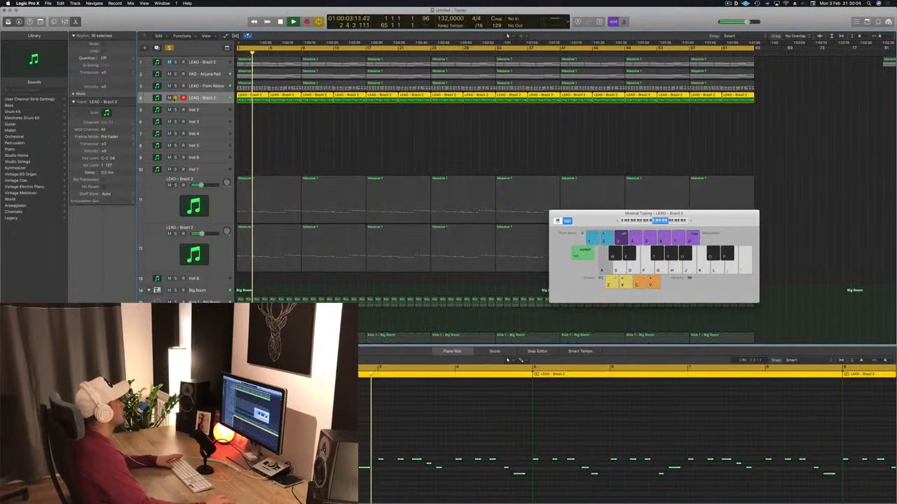
key("ctrl+s")
key("space")
left_click_drag(262, 118, 359, 102)
key("Delete")
scroll(332, 115, "down", 3)
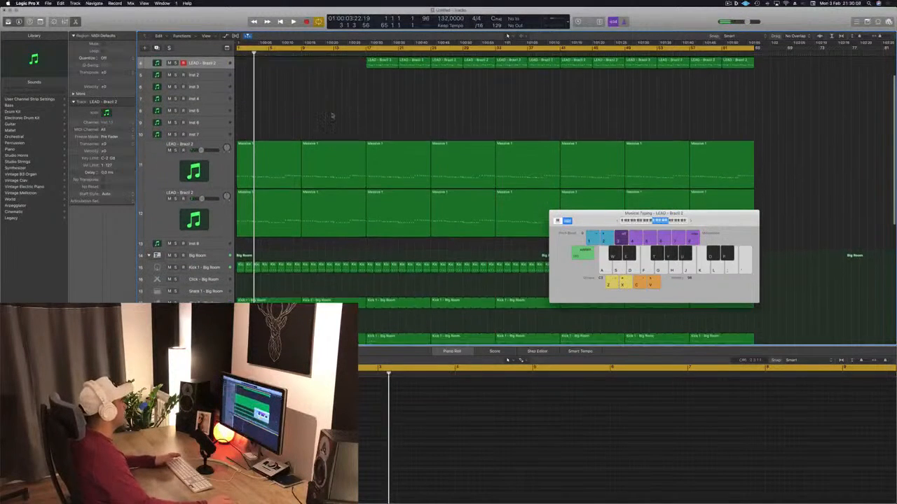
Replay the opening and delete the bars 1 to 17 regions of LEAD - From Above and of LEAD - Brazil 2 on tracks 11 and 12
key("Return")
key("space")
scroll(324, 131, "up", 3)
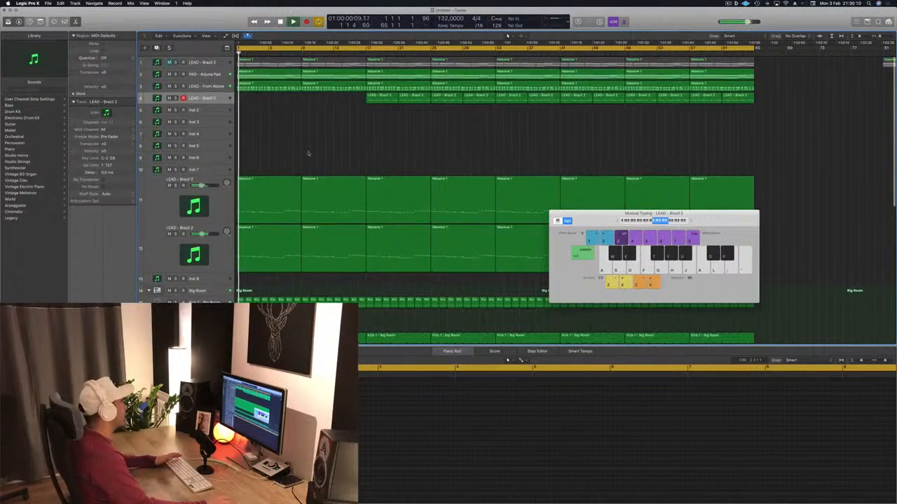
key("space")
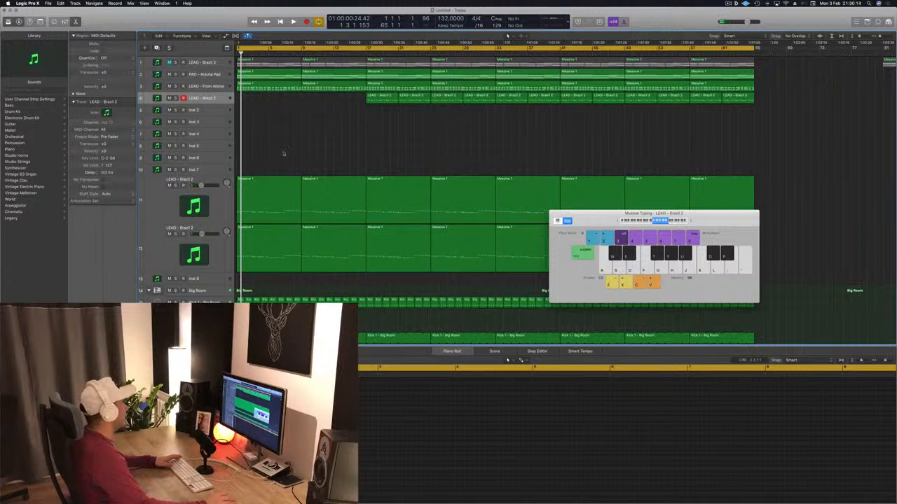
left_click_drag(283, 171, 302, 277)
key("Delete")
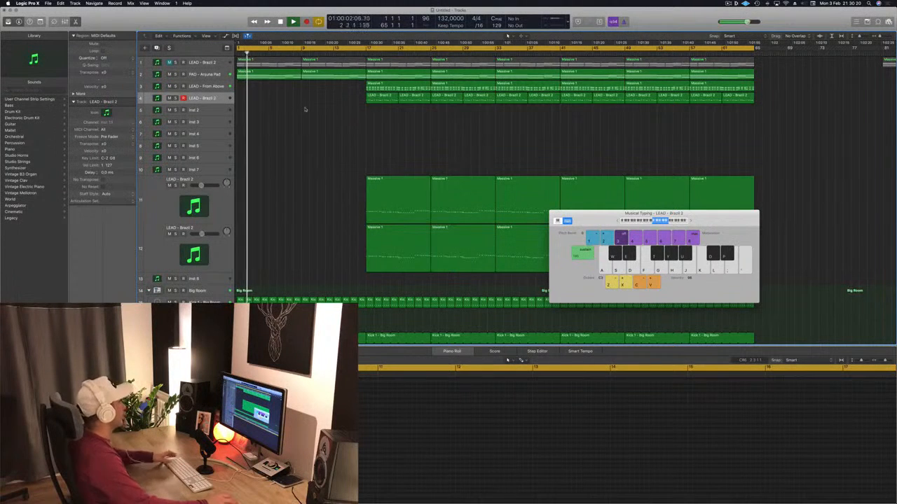
key("space")
Listen to the thinned opening while checking the Big Room drum tracks, selecting Kick 1 - Big Room
scroll(311, 108, "down", 5)
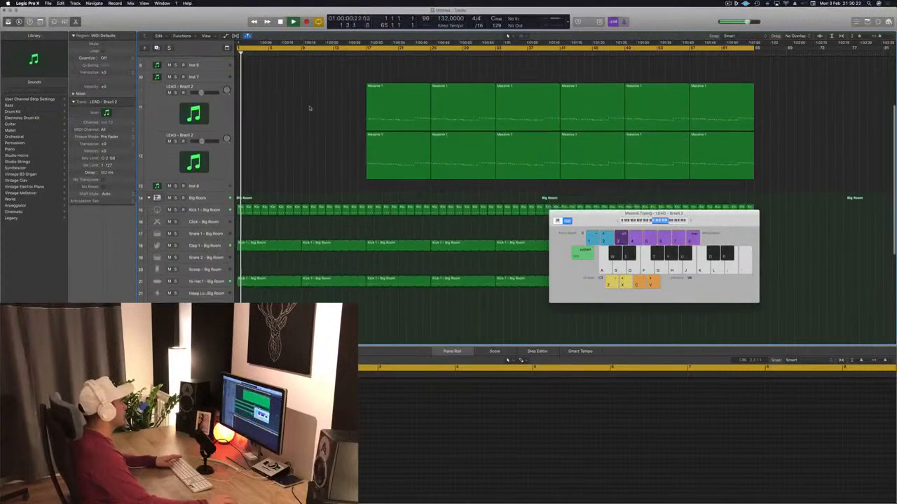
scroll(307, 147, "up", 2)
scroll(305, 164, "down", 4)
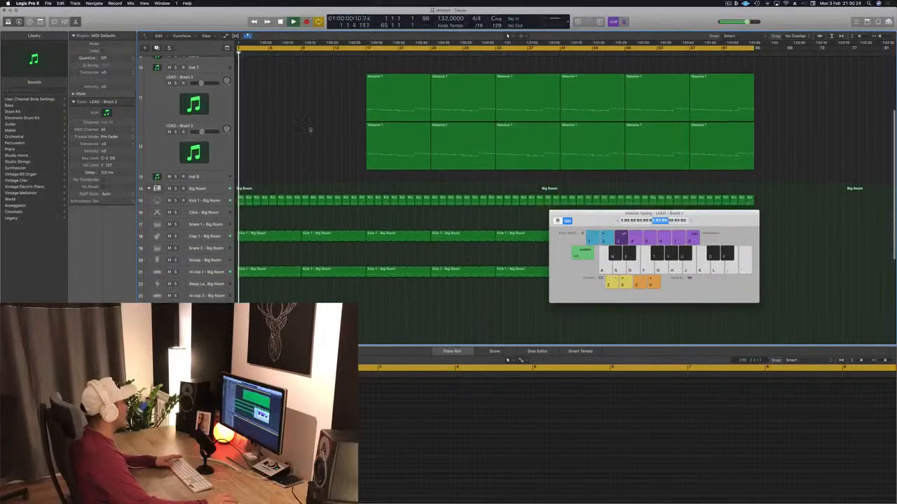
left_click(219, 192)
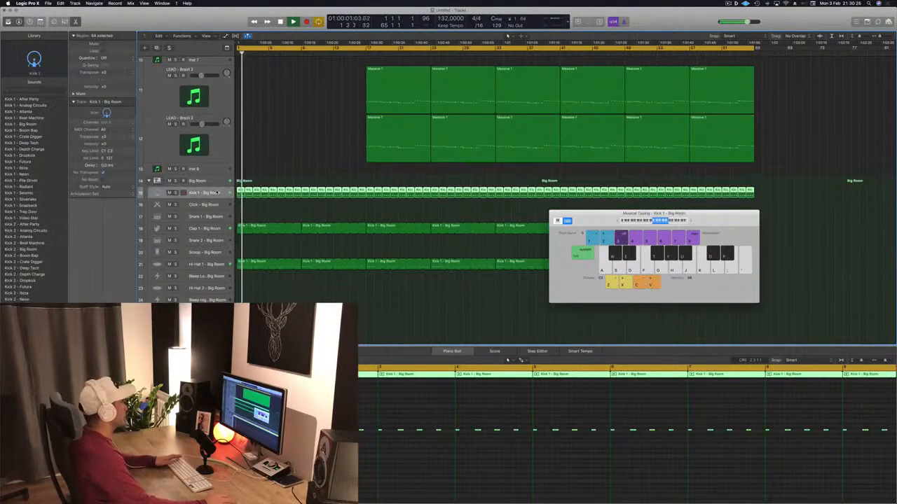
scroll(300, 106, "up", 5)
key("space")
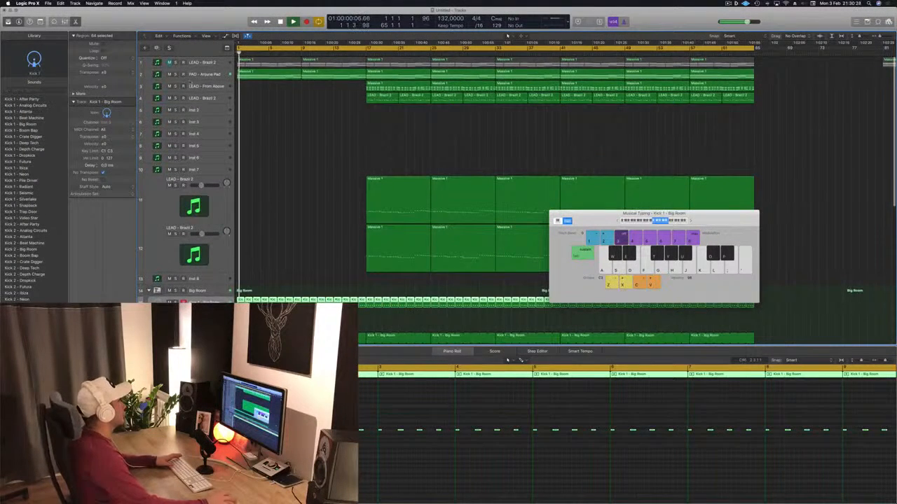
Open the Sylenth1 window of PAD - Anjuna Pad and adjust its filter control cutoff during playback
left_click(199, 74)
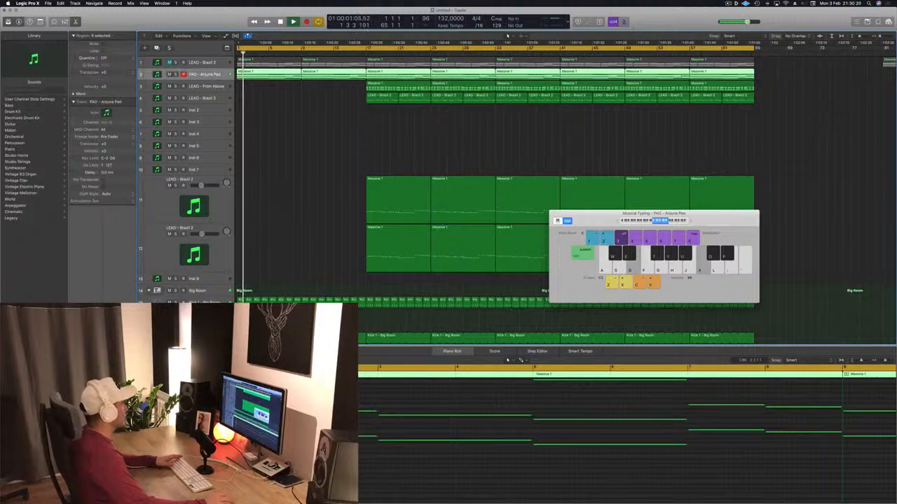
key("v")
left_click_drag(585, 118, 680, 120)
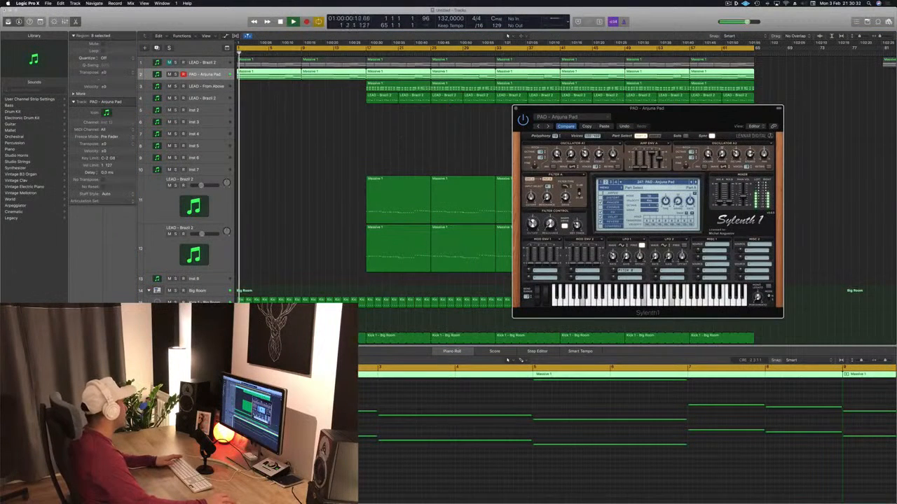
left_click(508, 360)
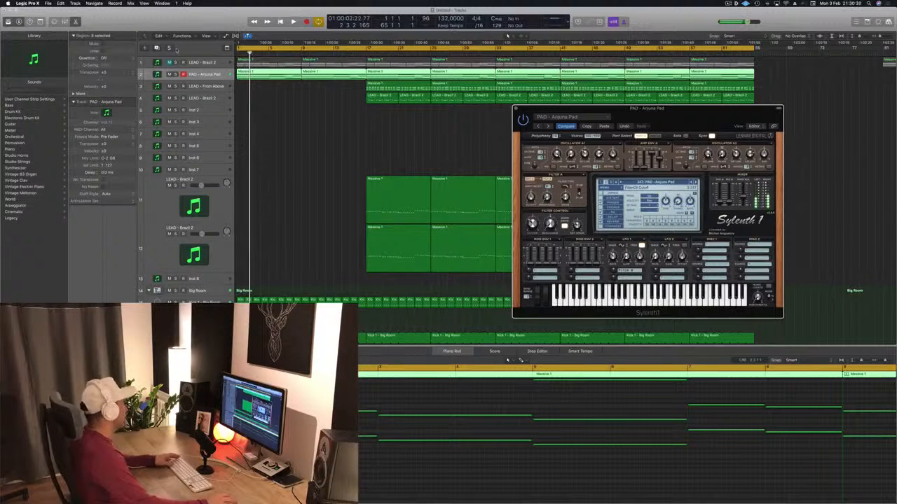
left_click(350, 147)
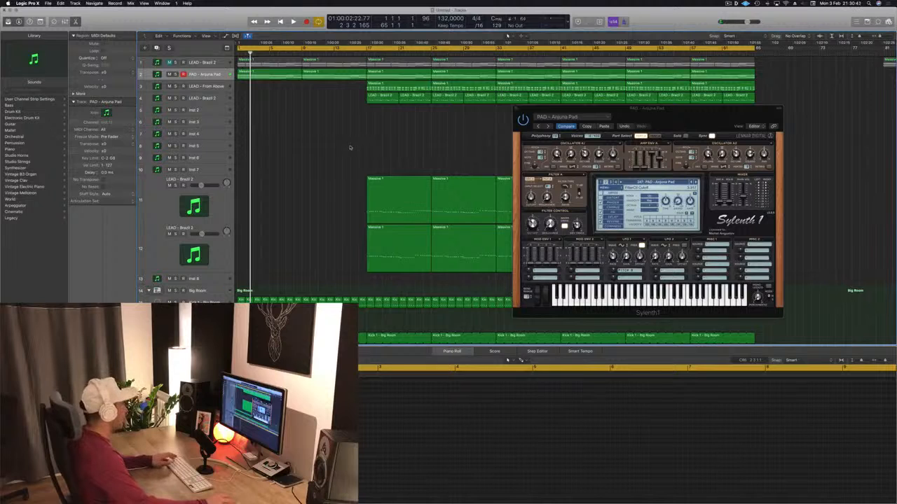
Show the pad's filter cutoff automation, set it to Read mode and draw a rise from bar 1 to about 4.1 at bar 9
key("super+Down")
key("super+Down")
key("super+Down")
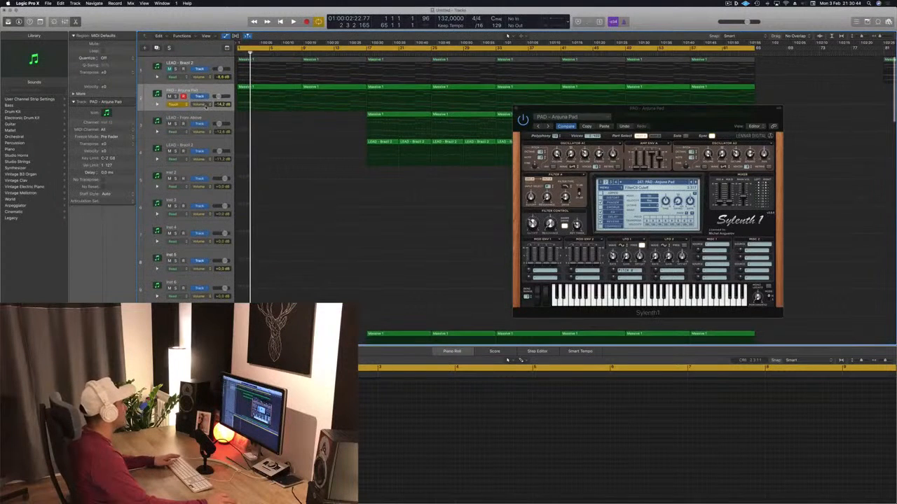
left_click(233, 171)
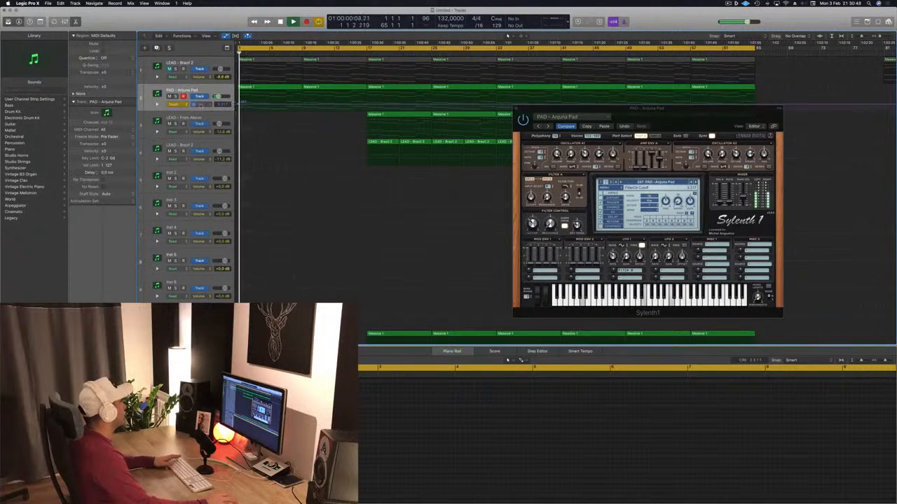
left_click(177, 104)
left_click(174, 99)
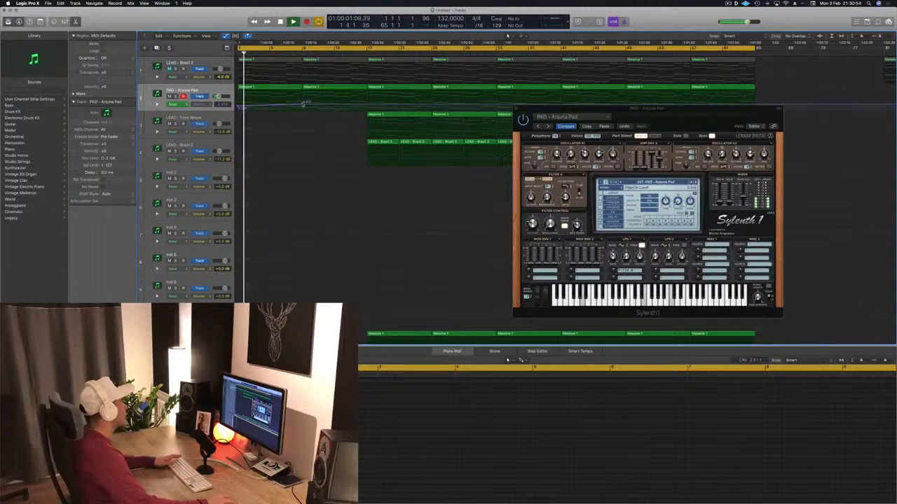
left_click_drag(304, 103, 306, 100)
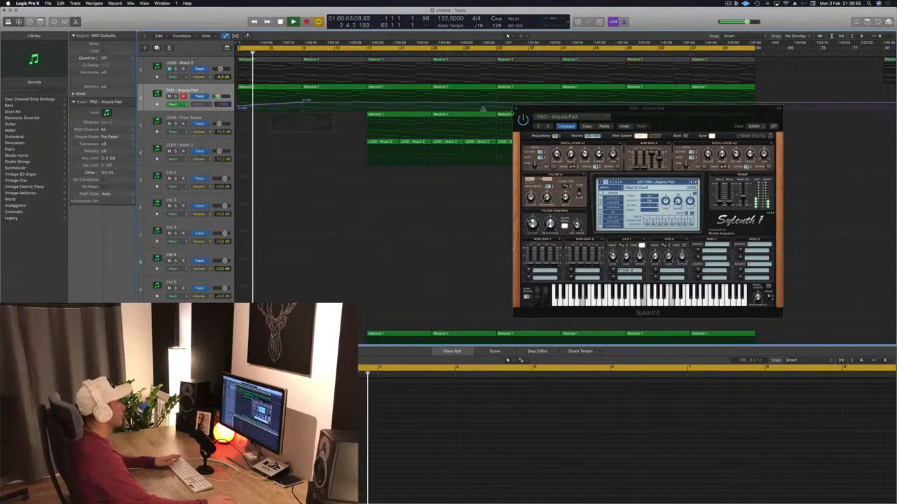
Close the pad's Sylenth1 window and look through the Big Room drum tracks
left_click_drag(540, 114, 559, 110)
left_click(534, 105)
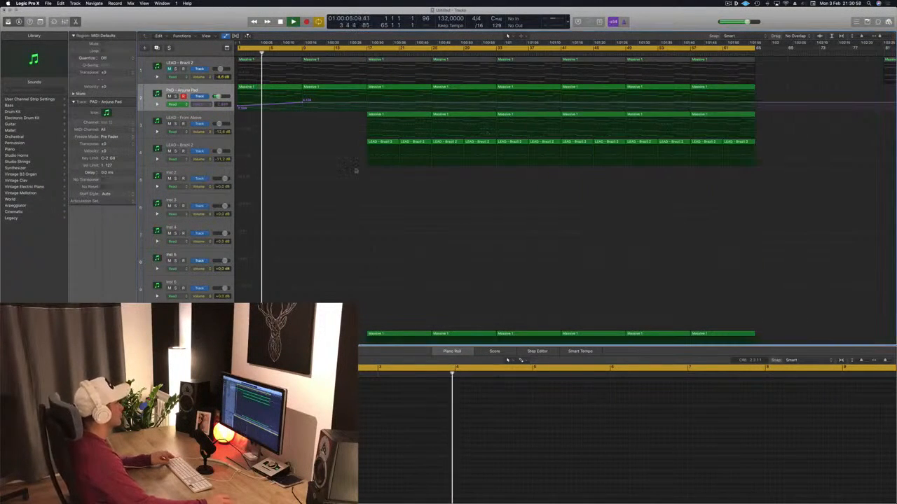
scroll(304, 174, "up", 5)
scroll(307, 173, "down", 10)
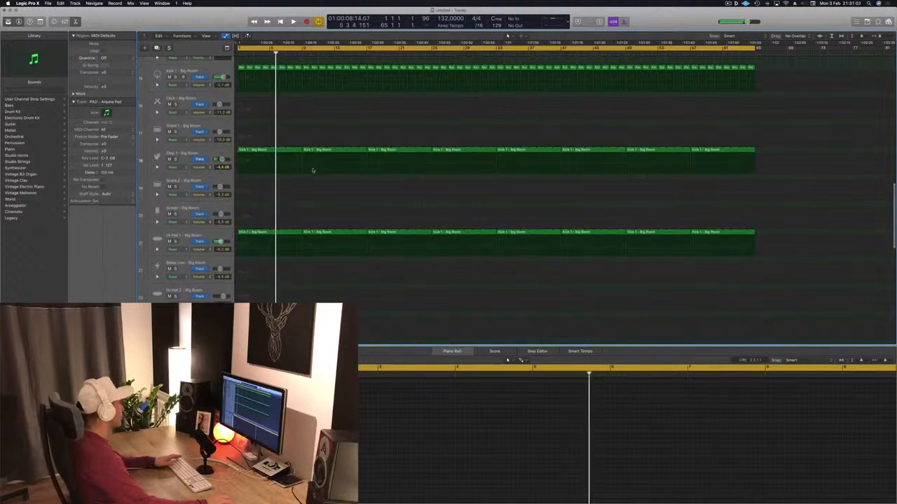
scroll(312, 170, "down", 10)
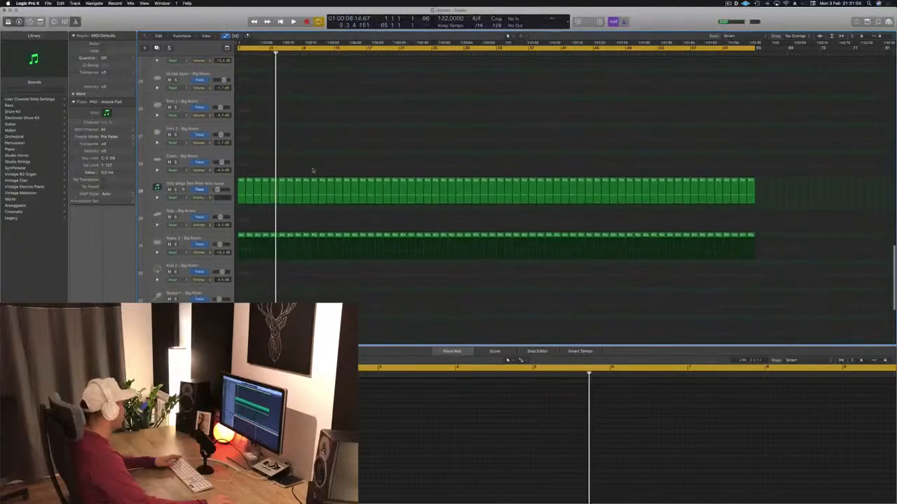
scroll(311, 168, "down", 10)
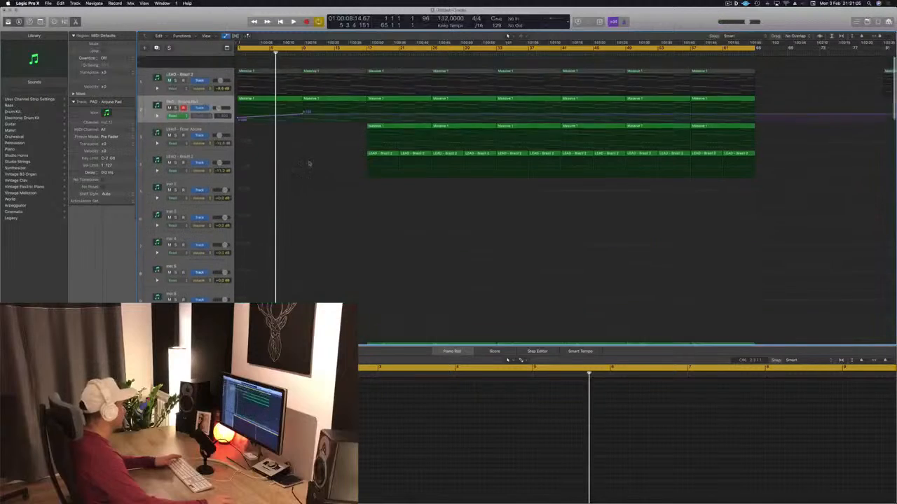
Replay the opening and shrink the track heights so the lead, pad and drum tracks fit together
key("space")
scroll(322, 185, "down", 10)
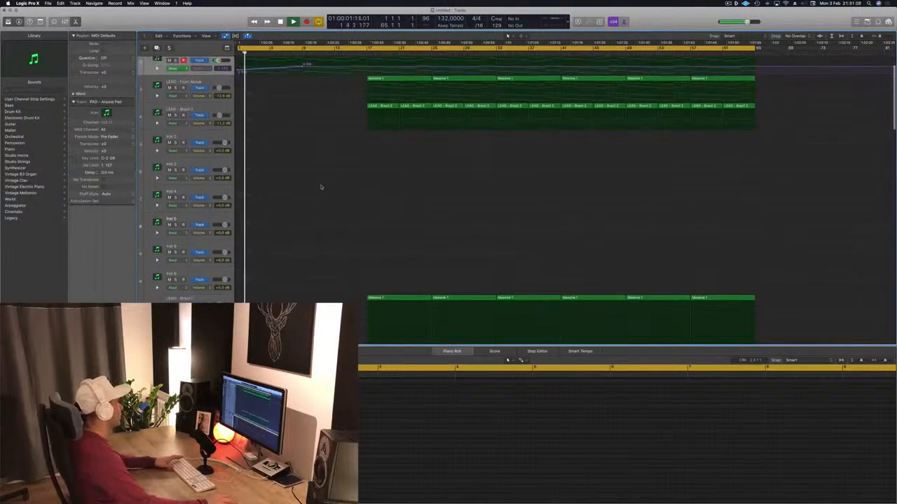
scroll(337, 151, "up", 5)
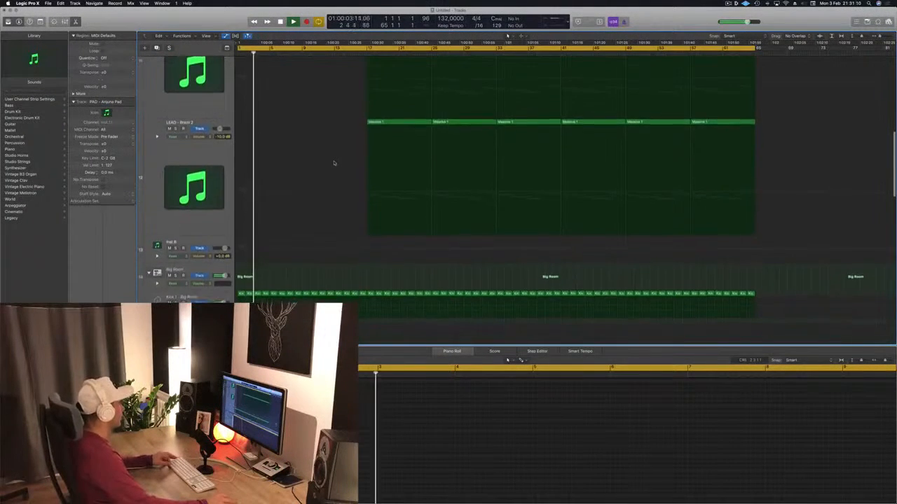
scroll(336, 157, "down", 5)
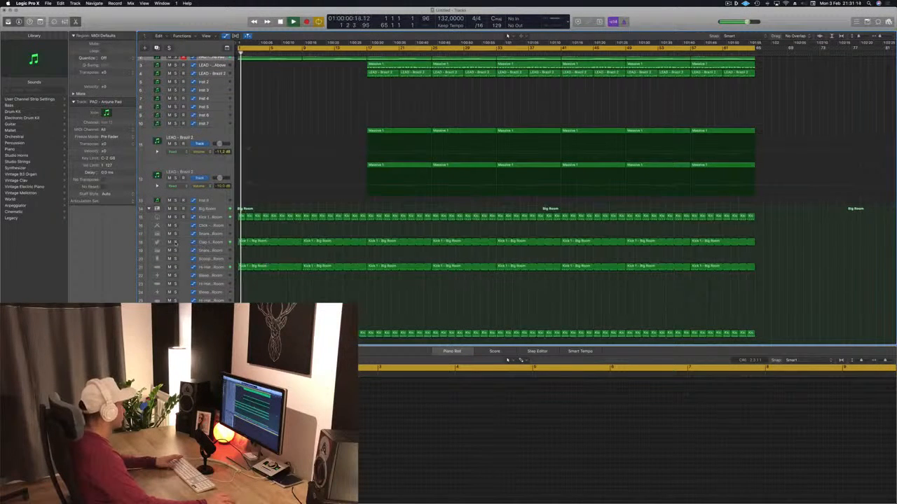
Restart playback from bar 1 and briefly solo Clap 1 on track 18 and PAD - Anjuna Pad on track 2
left_click(175, 241)
left_click(175, 242)
key("space")
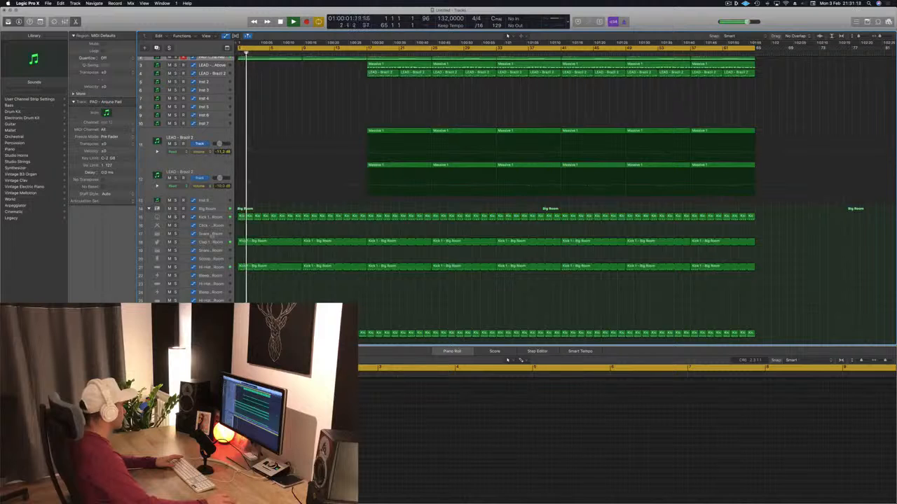
scroll(212, 236, "up", 2)
key("space")
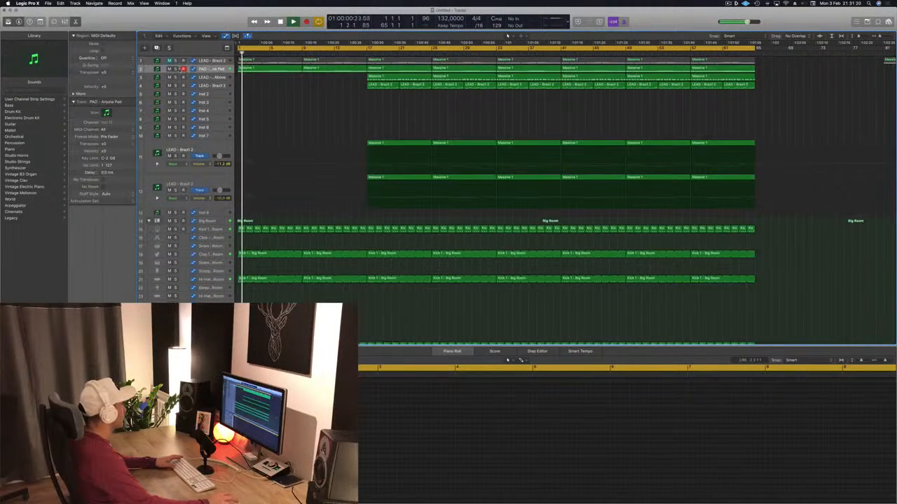
left_click(176, 69)
left_click(177, 70)
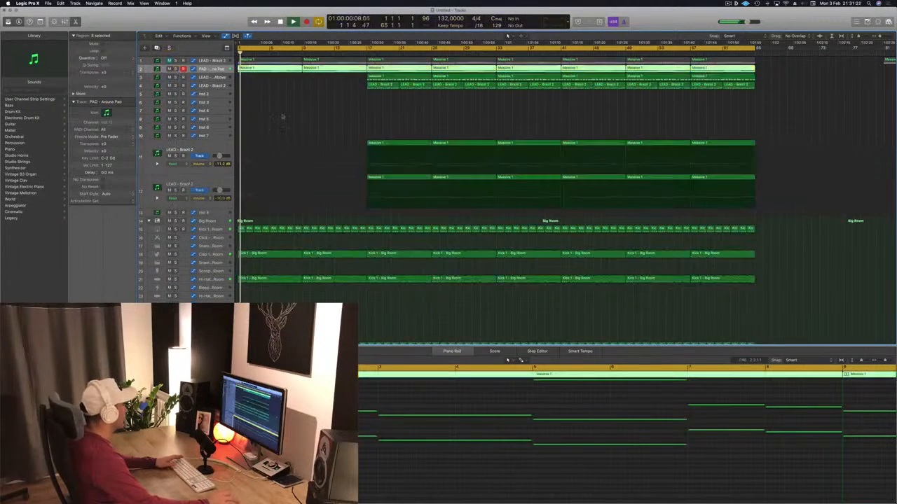
Solo the Big Room snare on track 31 during playback, listen to it alone and release the solo
scroll(288, 229, "down", 5)
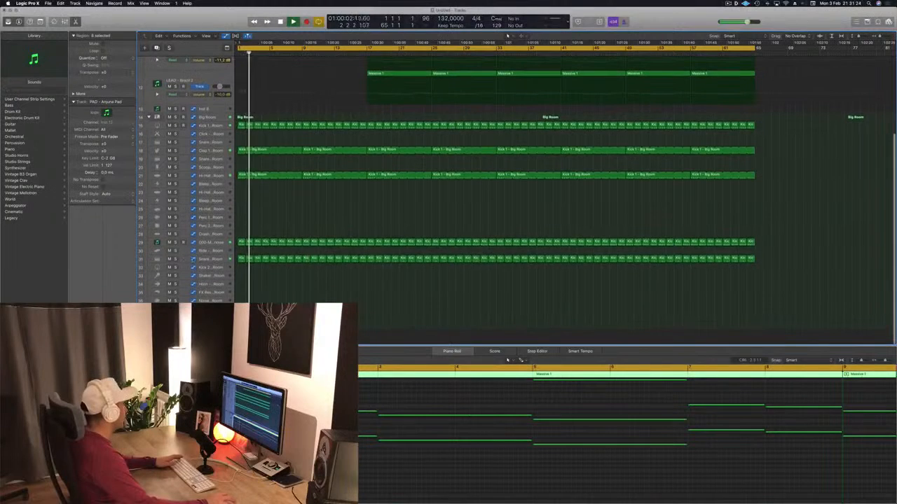
left_click(175, 259)
left_click(175, 260)
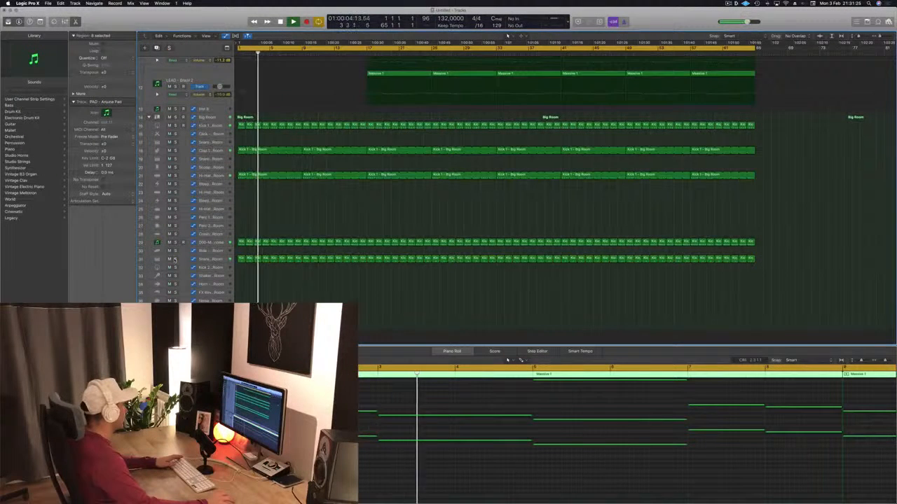
left_click(175, 260)
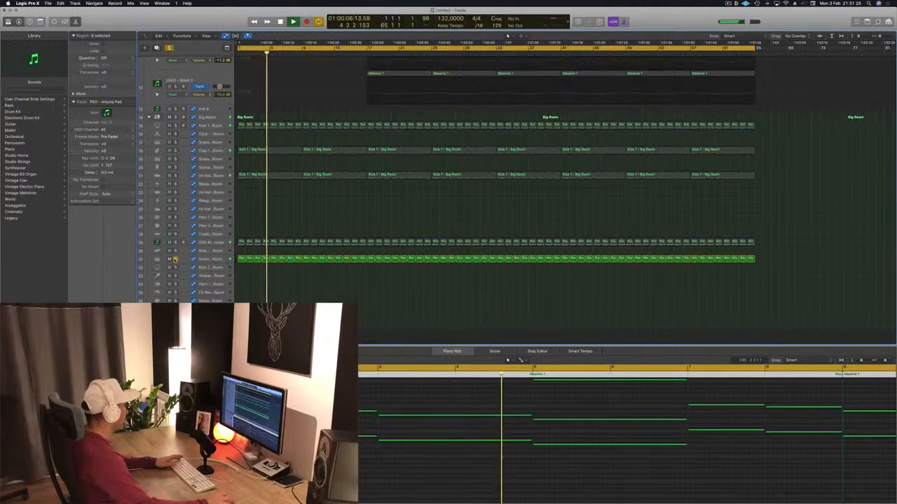
left_click(175, 259)
Select and solo the 000-Mega Saw Riser With noise track, listen to it, release the solo and replay from bar 1
left_click(175, 242)
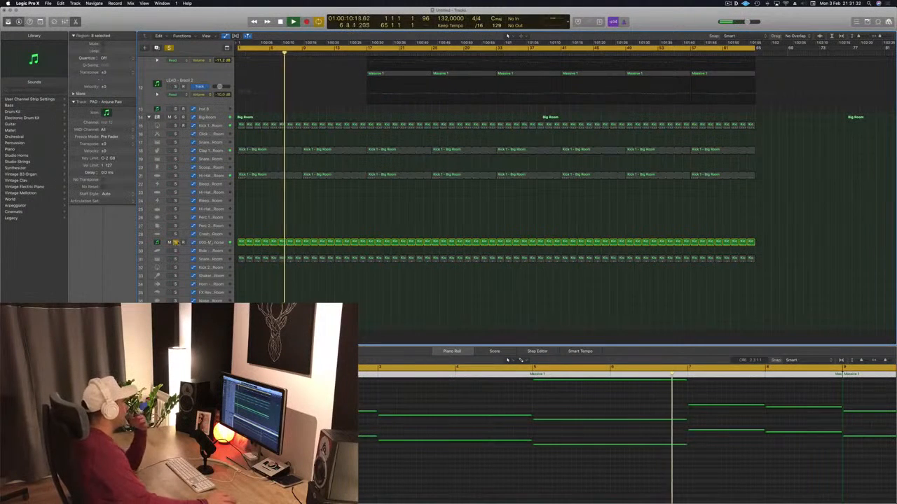
left_click(211, 242)
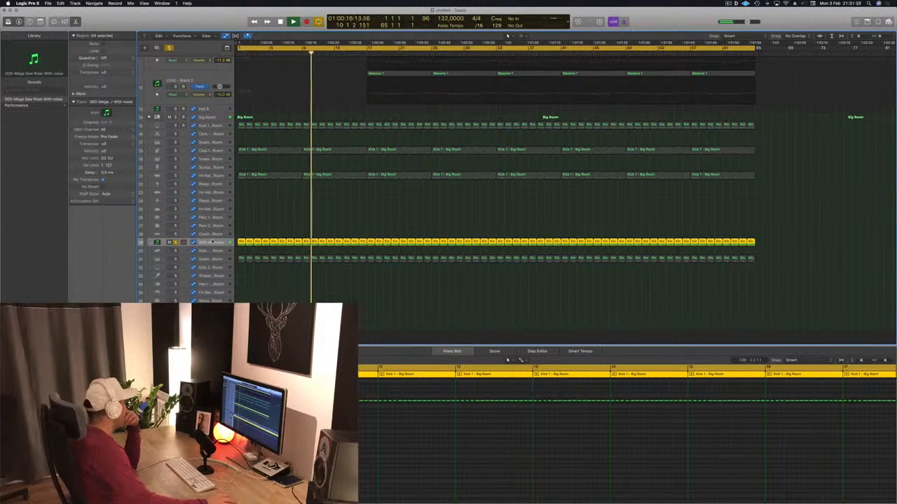
key("s")
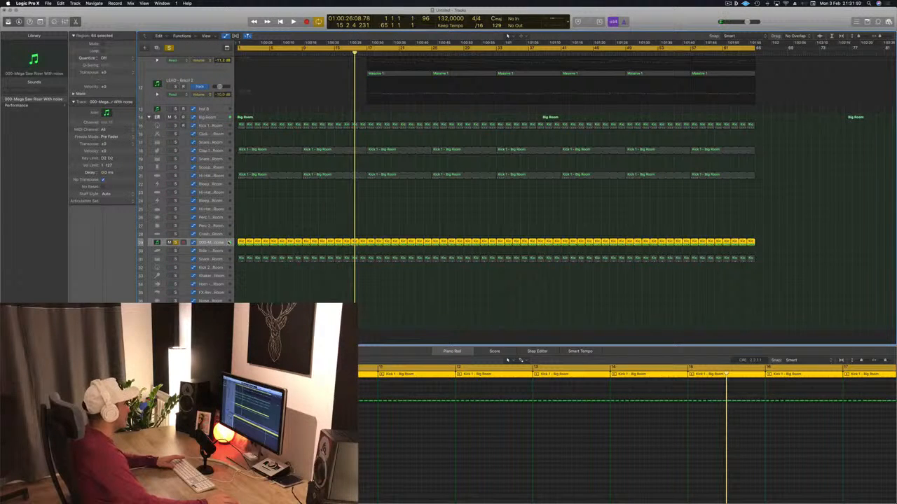
key("Return")
left_click(176, 244)
key("space")
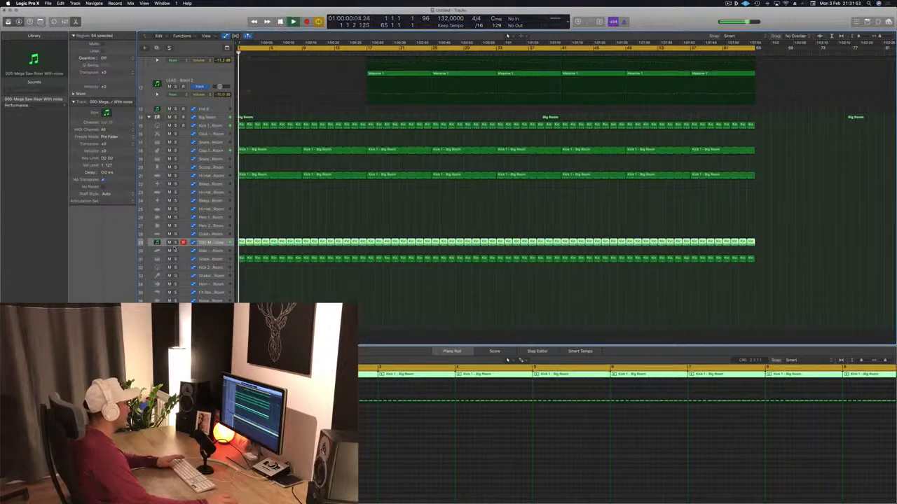
Open the riser track's Sylenth1 window, inspect it during playback and close it again
key("Return")
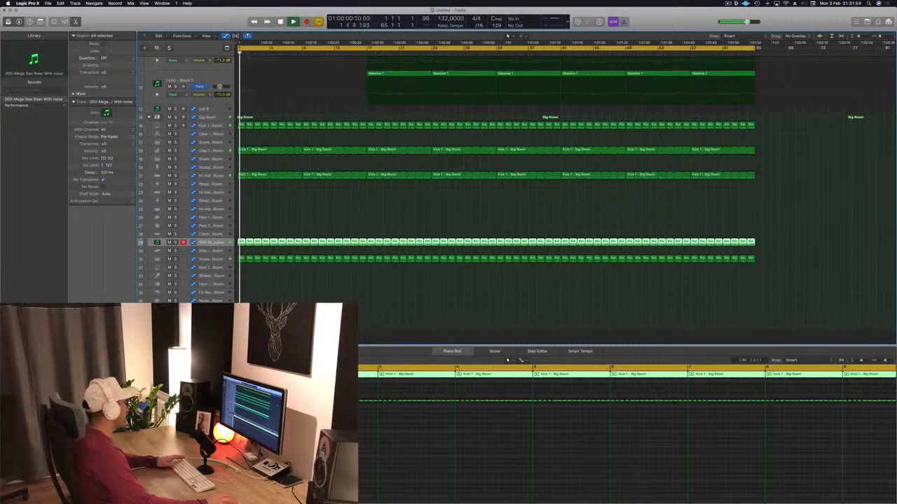
double_click(157, 242)
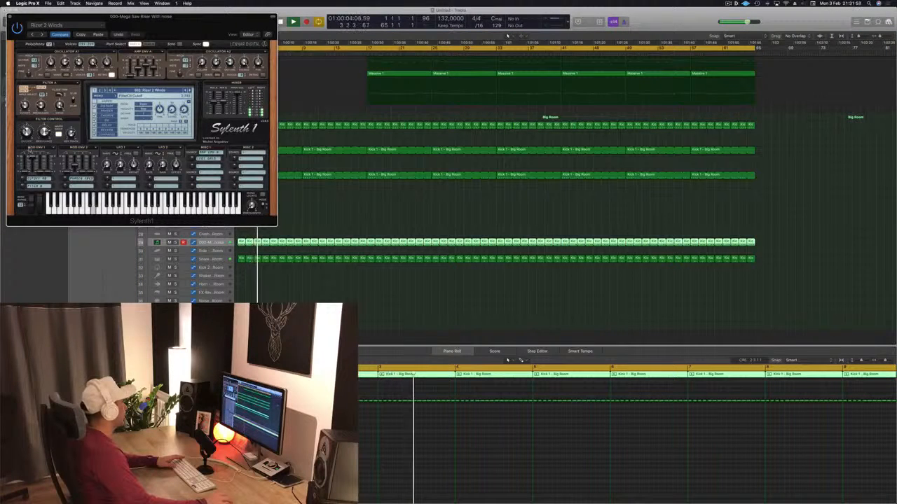
key("y")
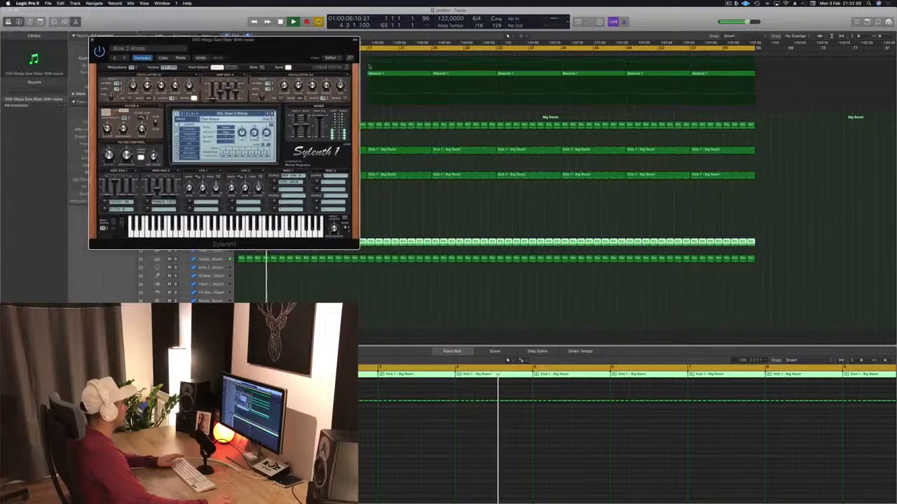
left_click_drag(308, 40, 804, 114)
scroll(343, 169, "up", 5)
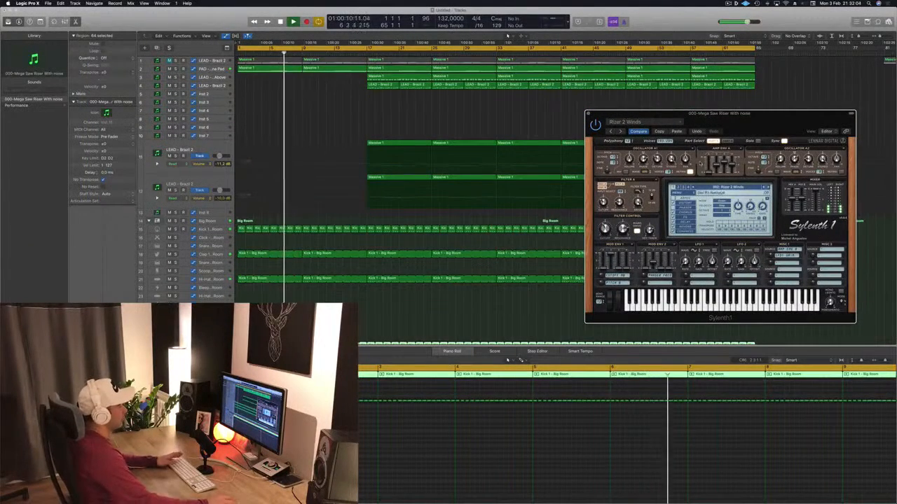
left_click_drag(659, 114, 616, 115)
left_click(546, 115)
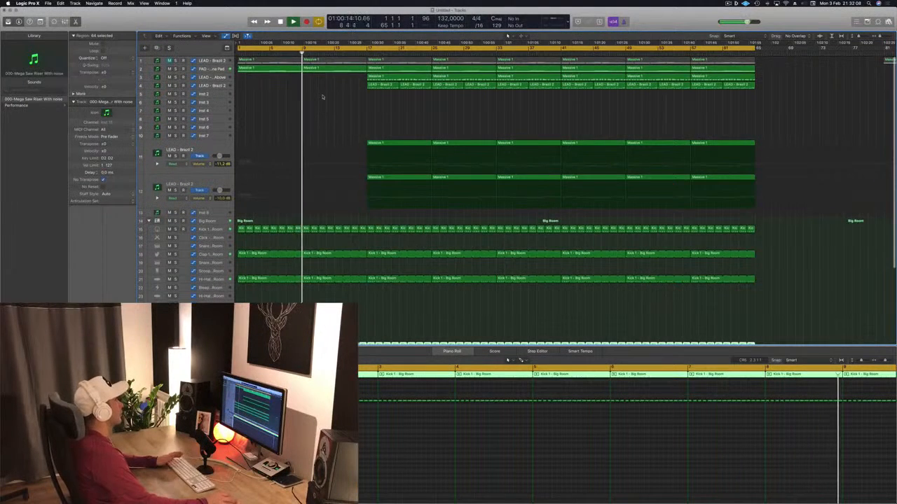
Copy the bar 17 lead region on track 11 to bar 9 and listen to the entry
key("Return")
left_click(410, 127)
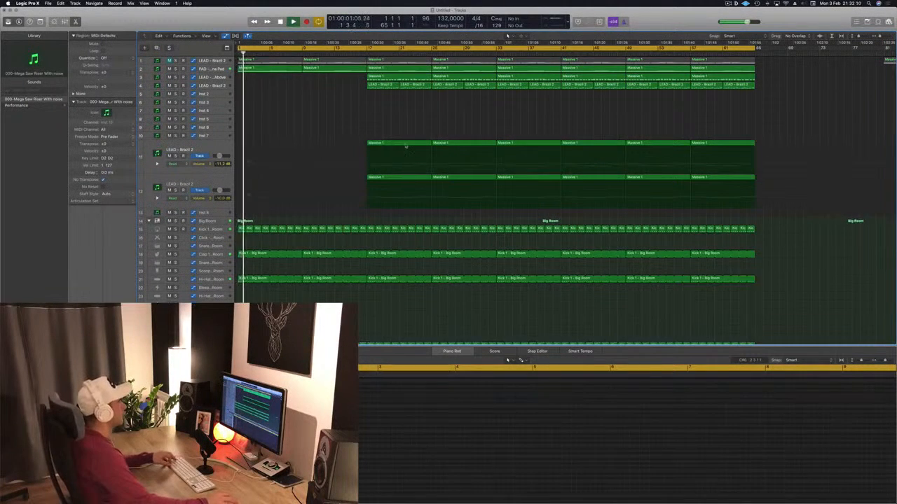
left_click_drag(406, 147, 341, 147)
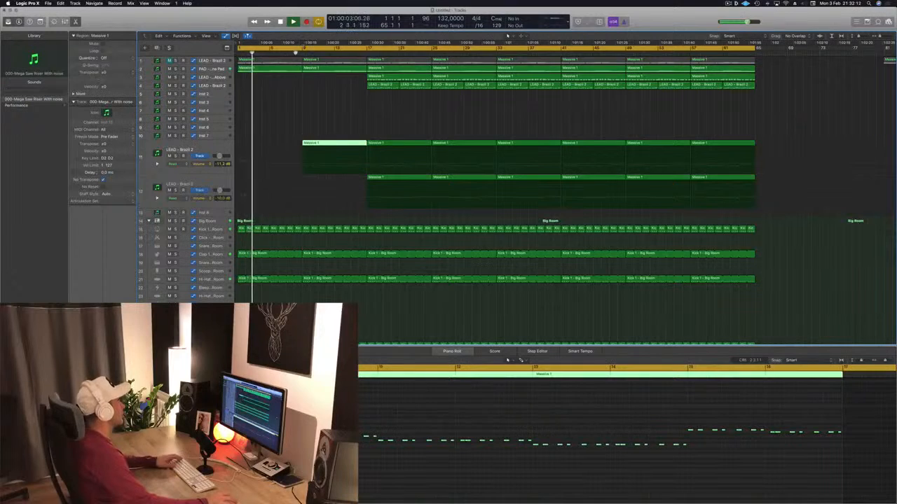
left_click(202, 146)
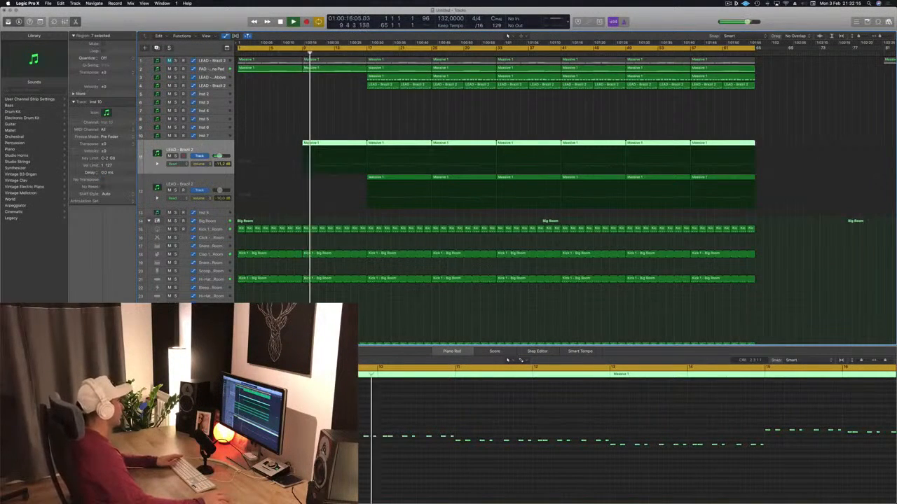
left_click(345, 109)
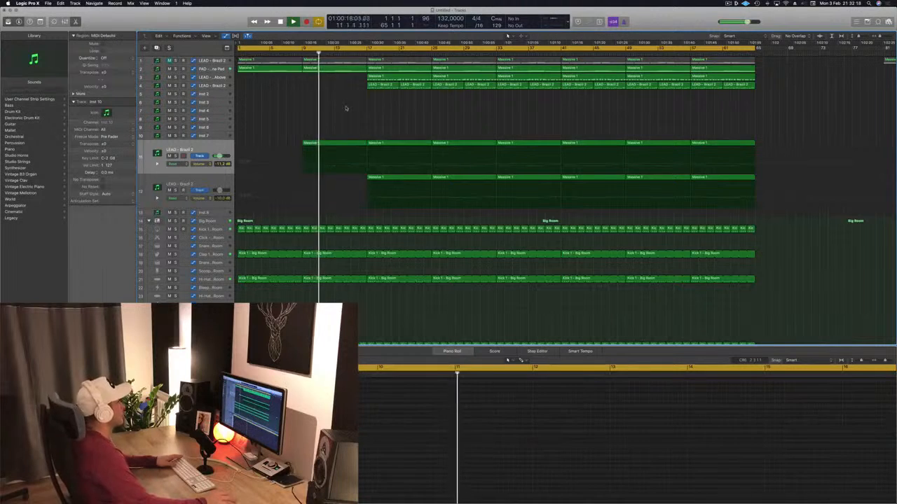
Delete the bars 9 to 17 regions of the Big Room snare on track 31 and the hi-hat on track 21
scroll(345, 108, "down", 3)
key("Return")
scroll(347, 267, "down", 4)
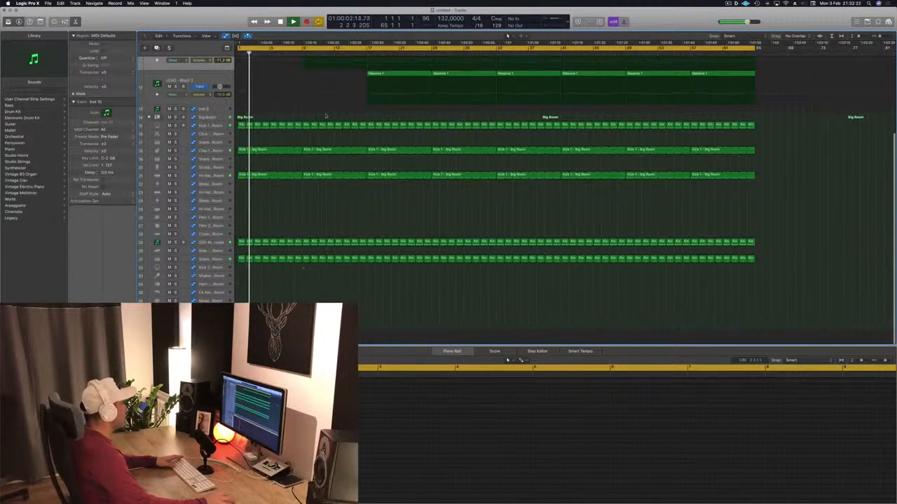
left_click_drag(304, 264, 366, 257)
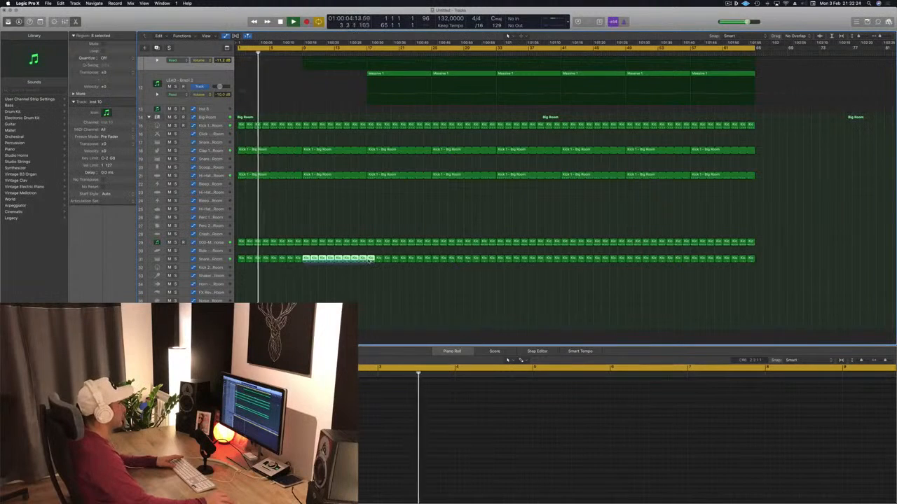
key("Delete")
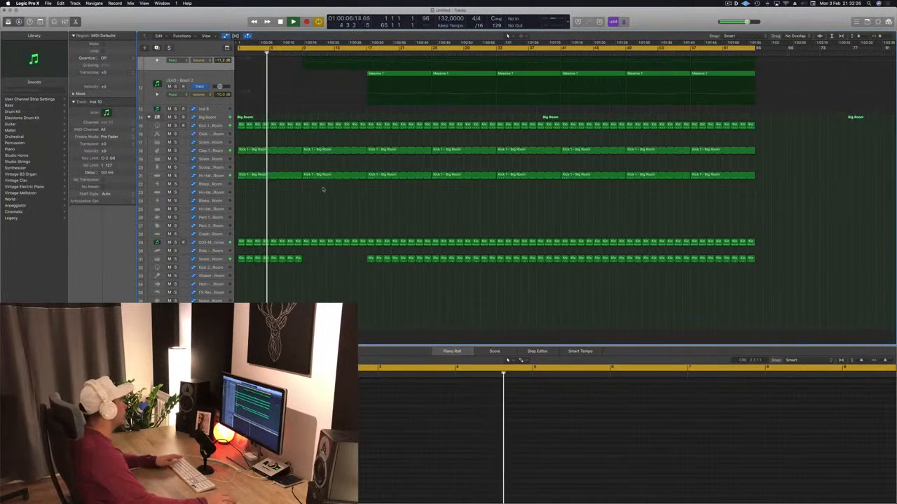
left_click(305, 175)
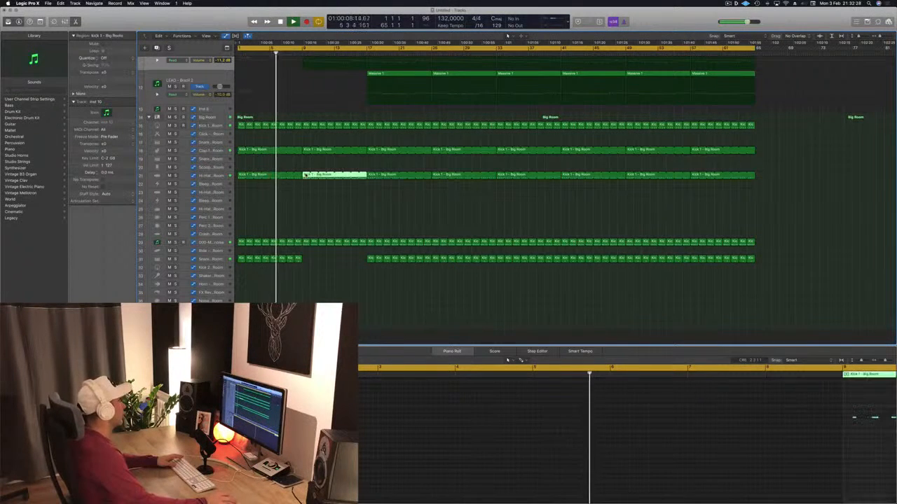
key("Delete")
Save the project in the Logic folder as Episode 55 guyz
scroll(316, 112, "up", 5)
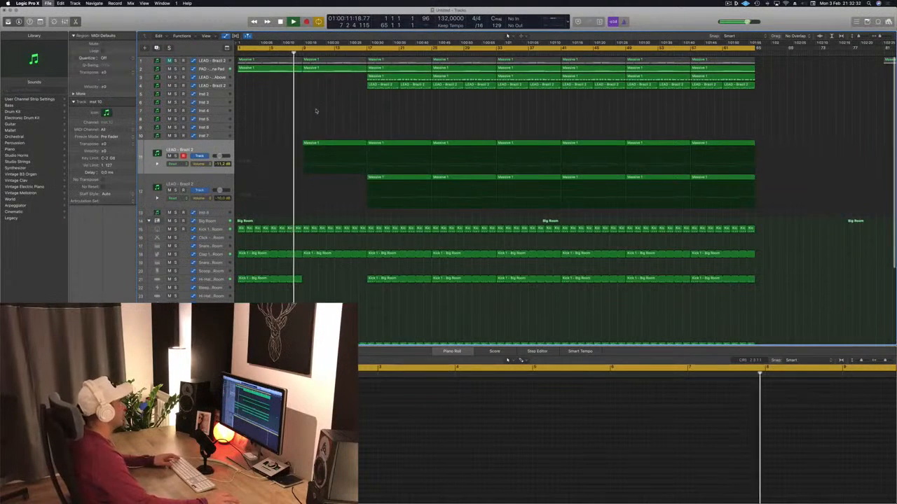
key("super+s")
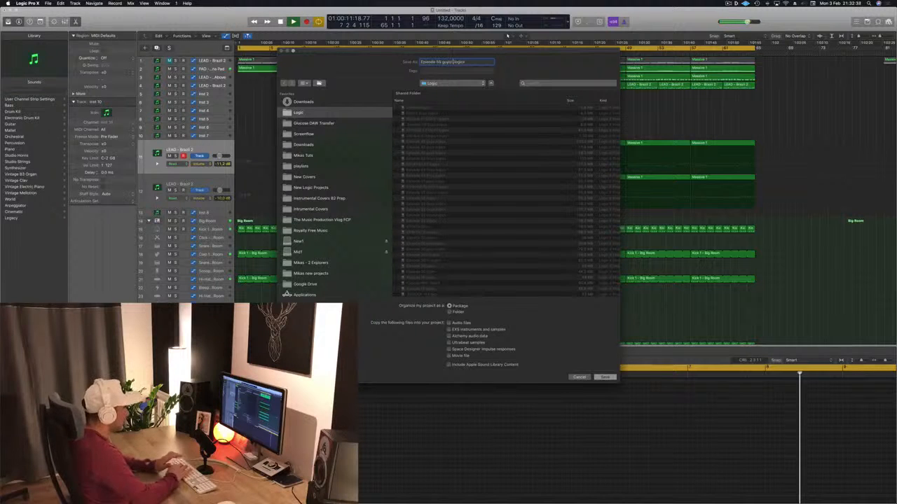
key("Return")
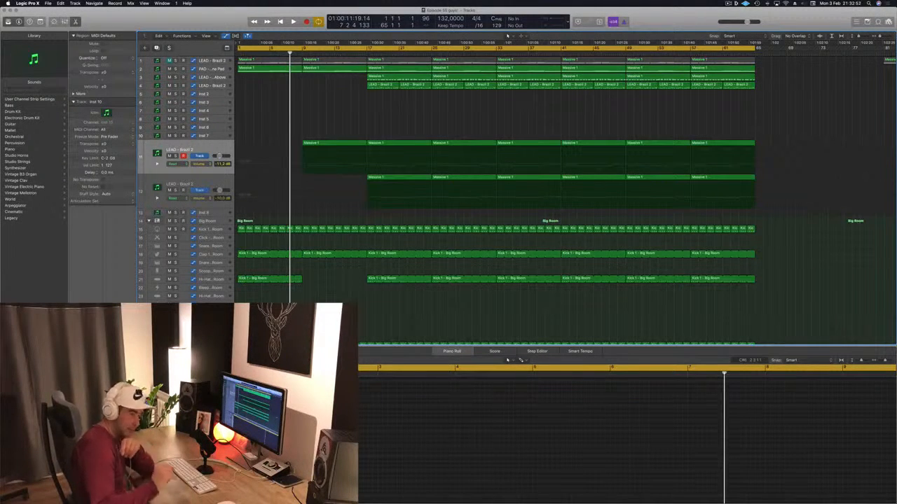
Play the arrangement from the start and display the automation curve of the PAD - Anjuna Pad track
key("Return")
key("space")
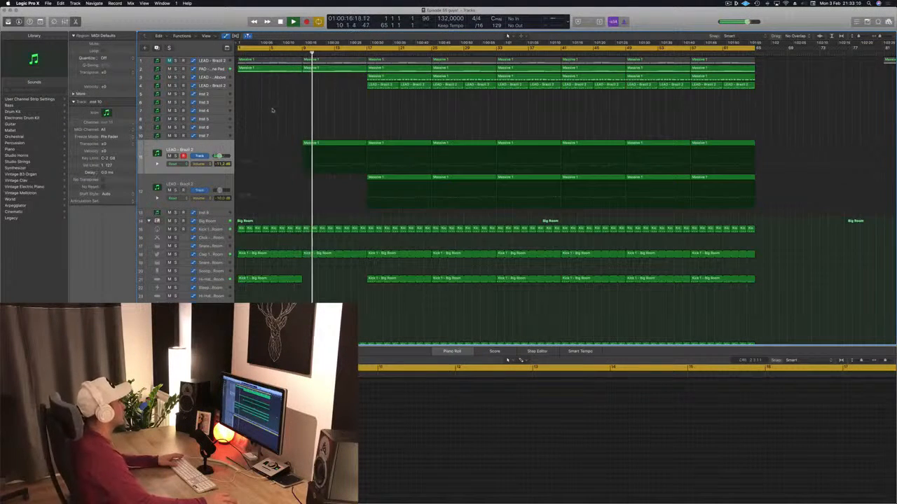
left_click(222, 69)
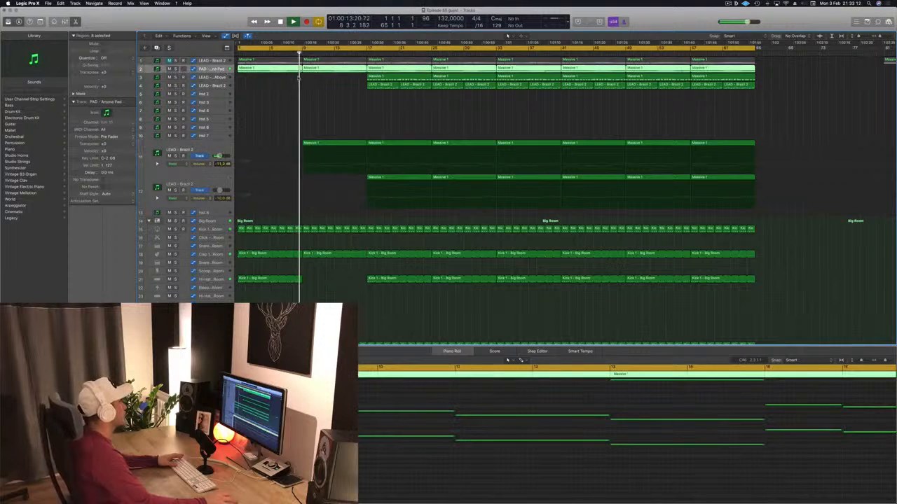
key("a")
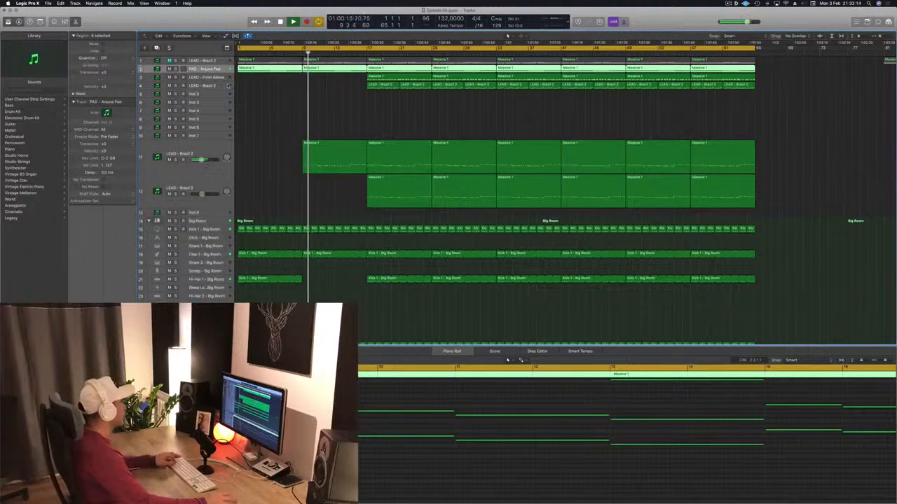
key("a")
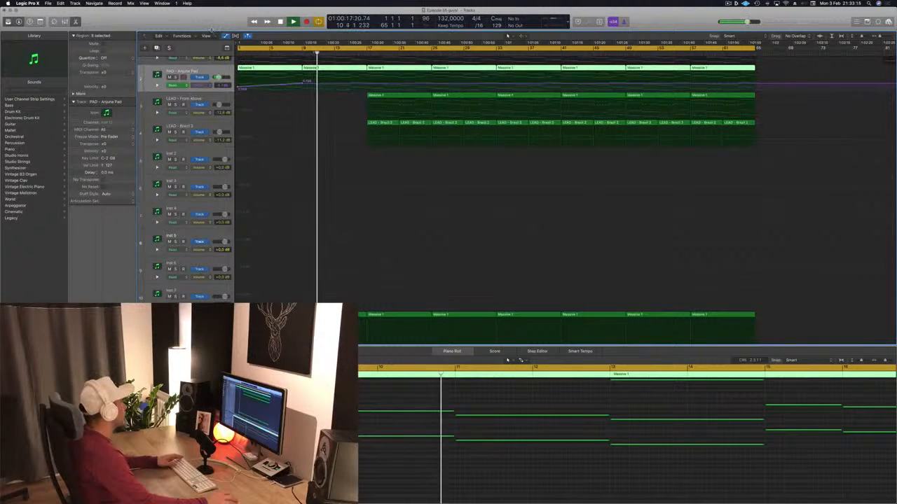
Enlarge the Anjuna Pad track with Track Zoom and make its automation curve drop sharply at bar 9
key("ctrl+alt+super+t")
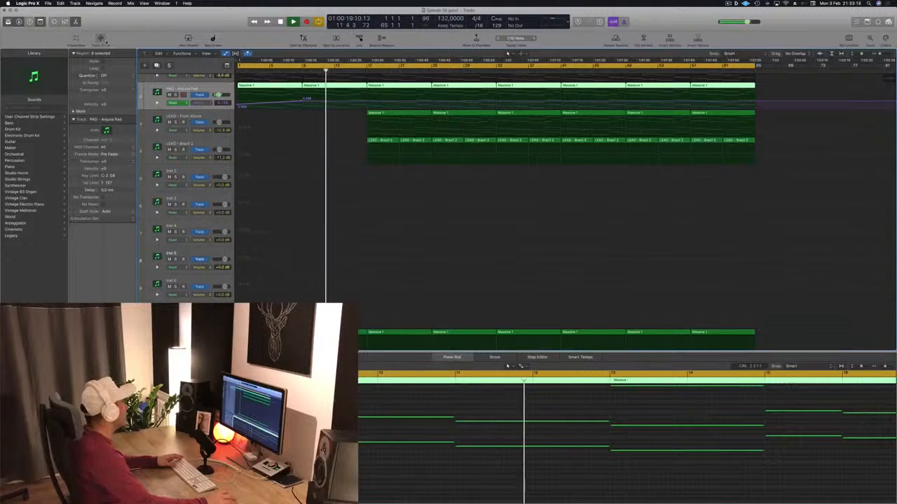
left_click(102, 40)
scroll(311, 212, "up", 2)
scroll(312, 212, "down", 5)
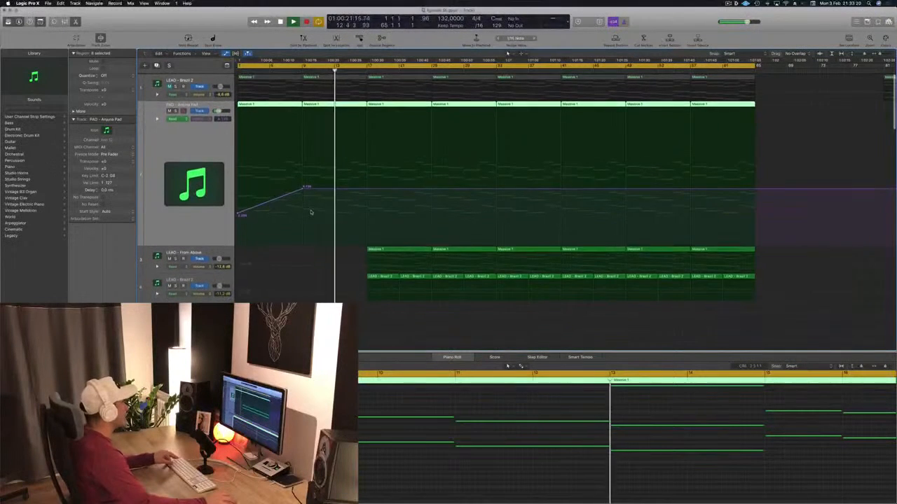
key("Return")
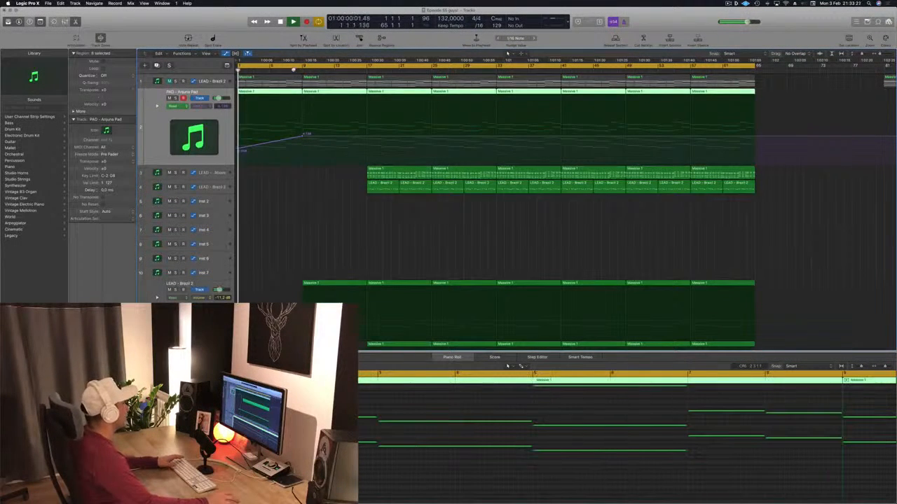
left_click_drag(303, 137, 305, 143)
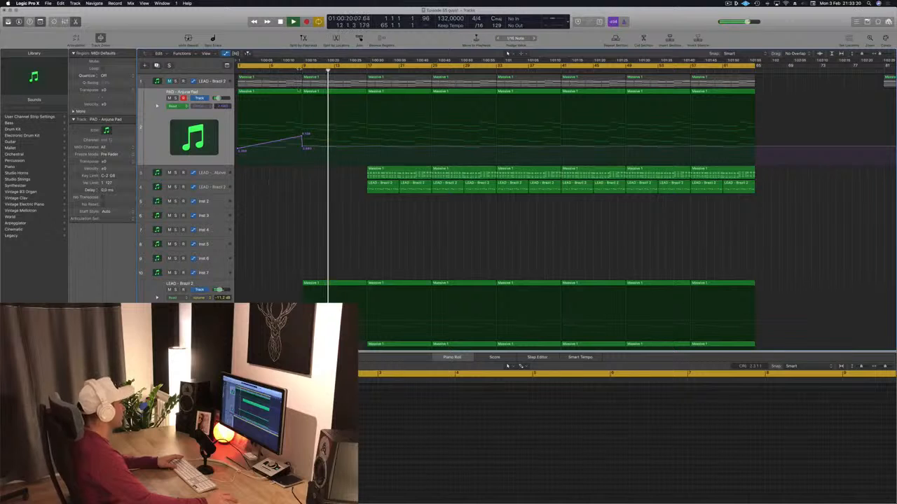
Delete the bars 9 to 17 region of the Big Room clap on track 18
scroll(308, 138, "down", 15)
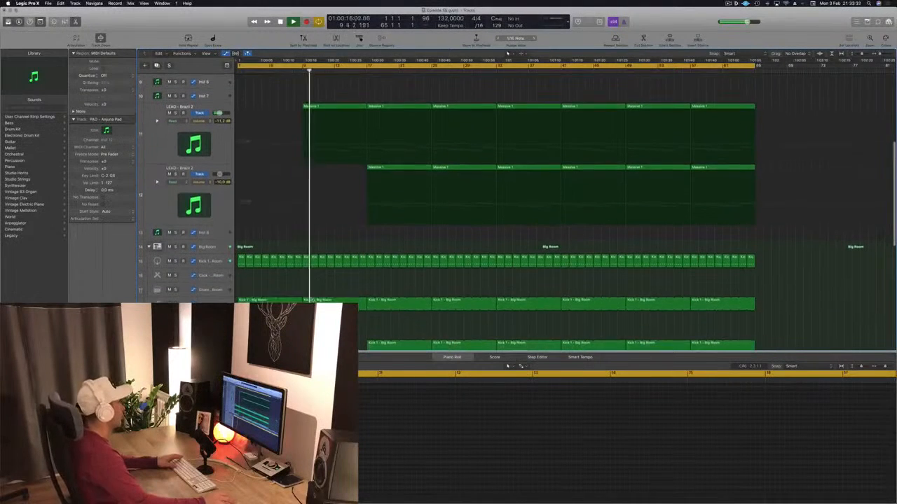
left_click(322, 302)
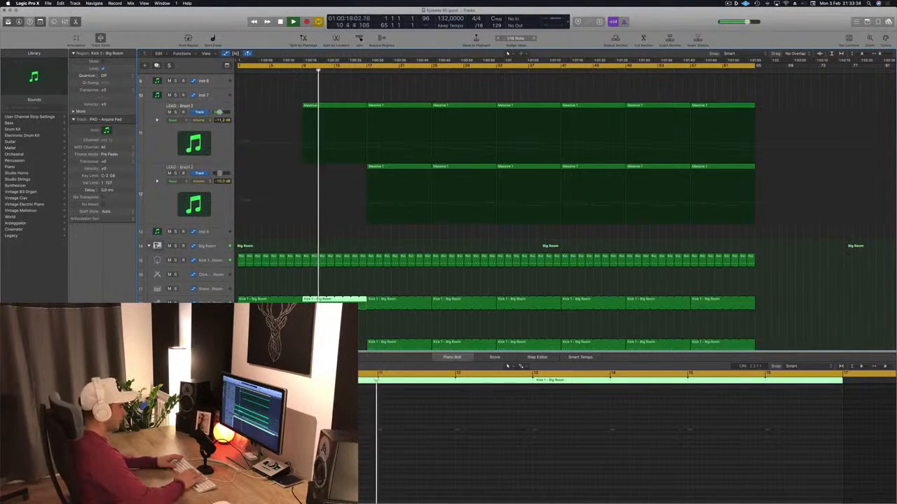
key("Delete")
Raise the Anjuna Pad automation at bar 17 so it ramps up from bar 9, and replay from the start
scroll(342, 192, "up", 12)
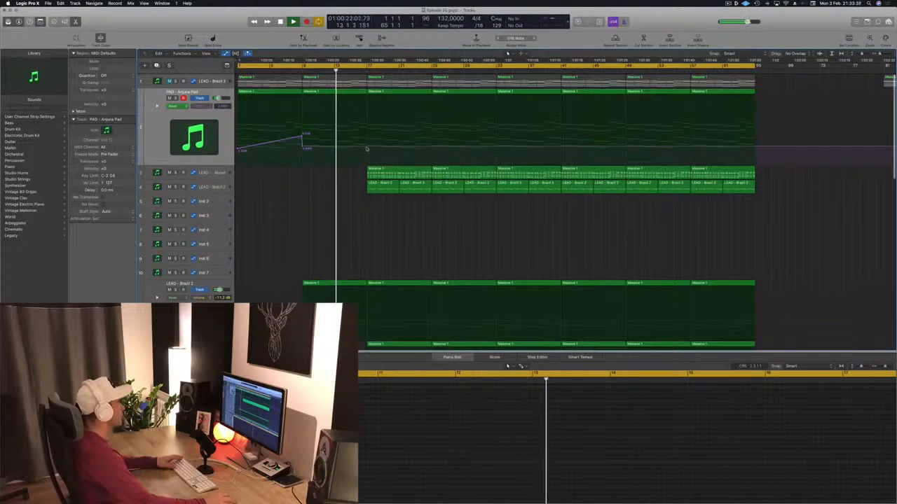
left_click_drag(366, 148, 366, 132)
key("Return")
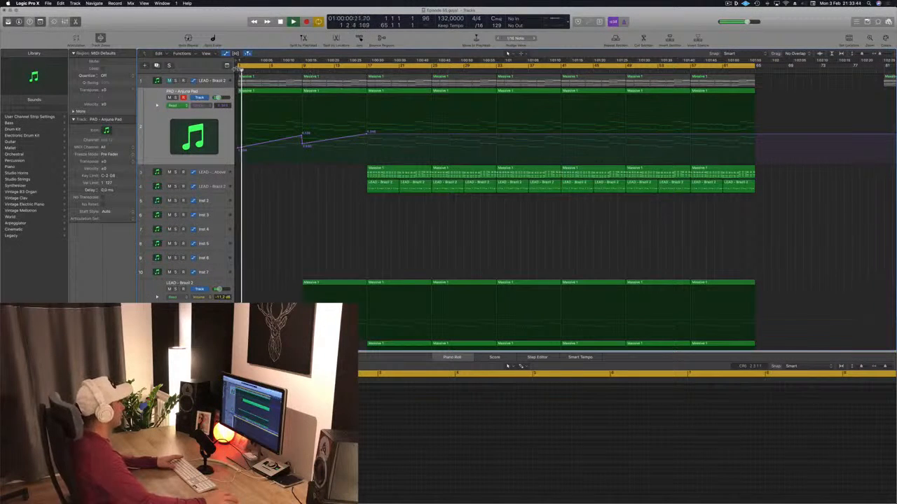
Set the cycle range to start at bar 9 and listen to the section from there
scroll(254, 75, "down", 1)
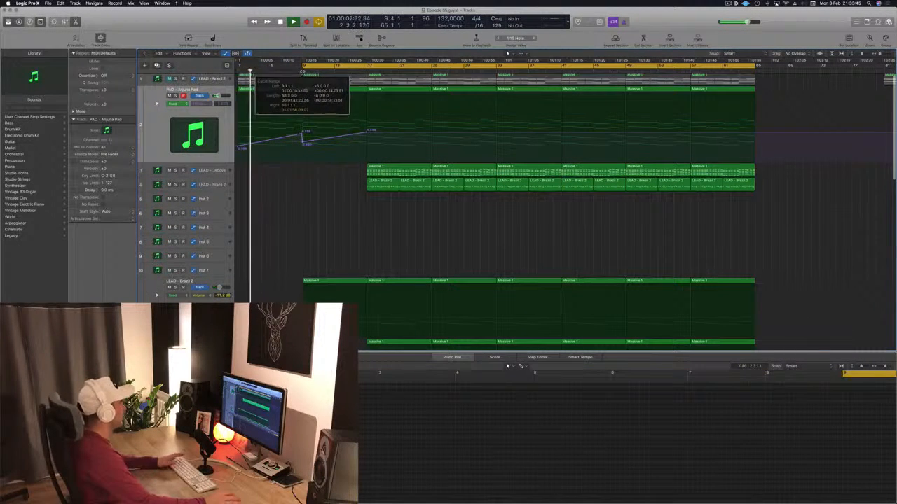
scroll(351, 217, "down", 3)
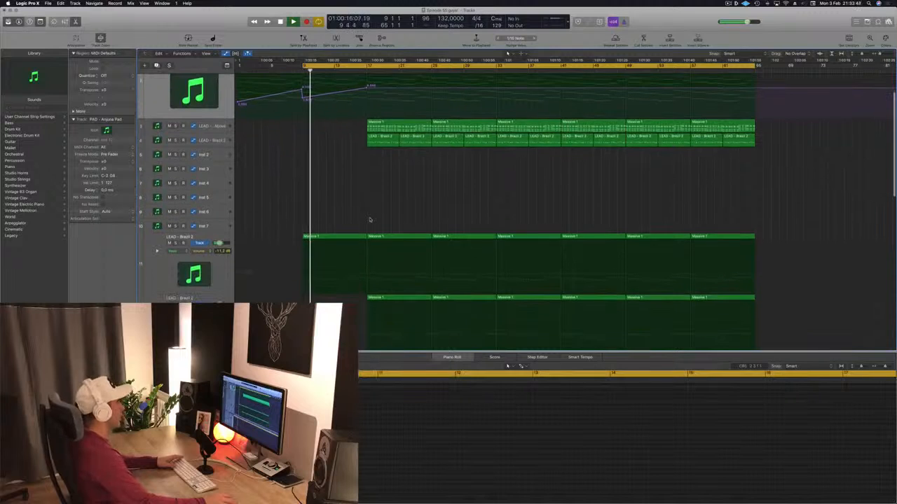
scroll(370, 220, "up", 3)
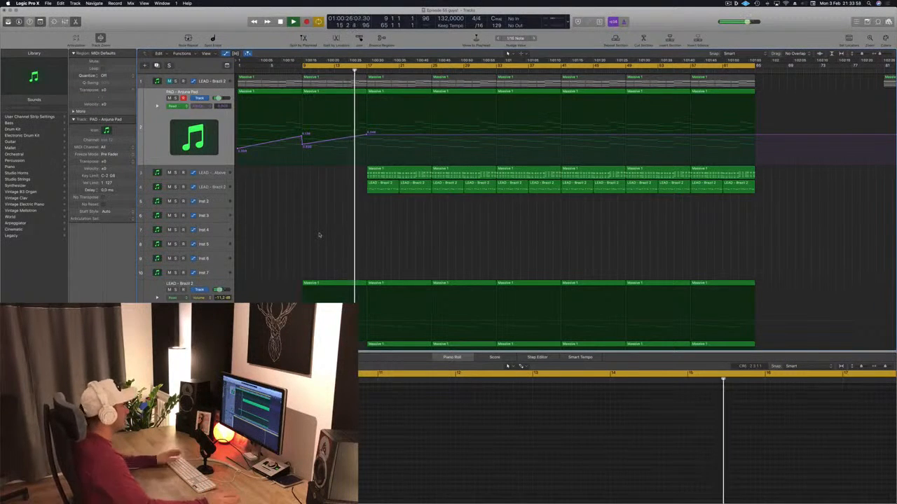
key("space")
key("space")
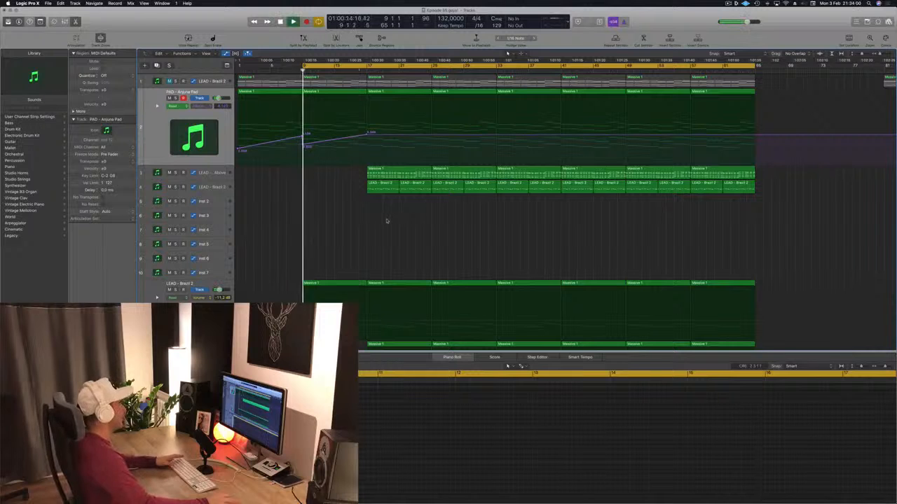
Delete the bars 17 to 25 regions of LEAD - From Above on track 3 and LEAD - Brazil 2 on track 4
left_click(378, 177)
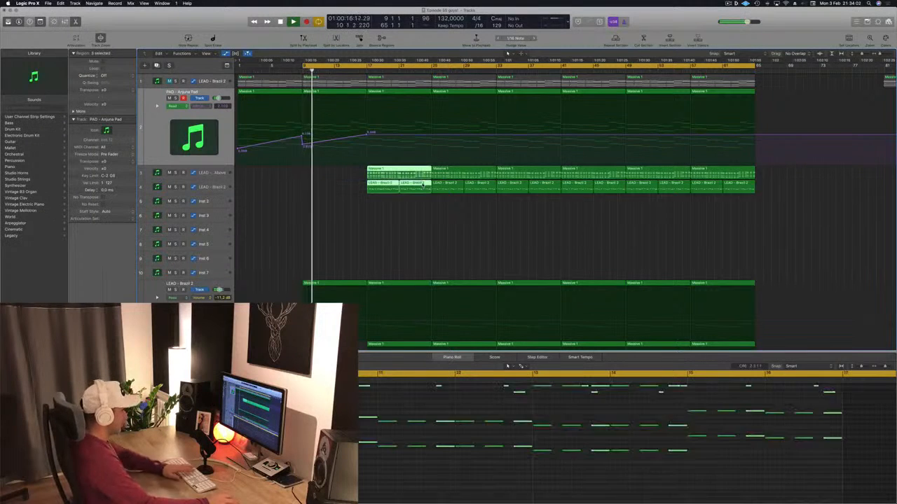
key("Delete")
scroll(414, 202, "down", 4)
scroll(360, 190, "down", 6)
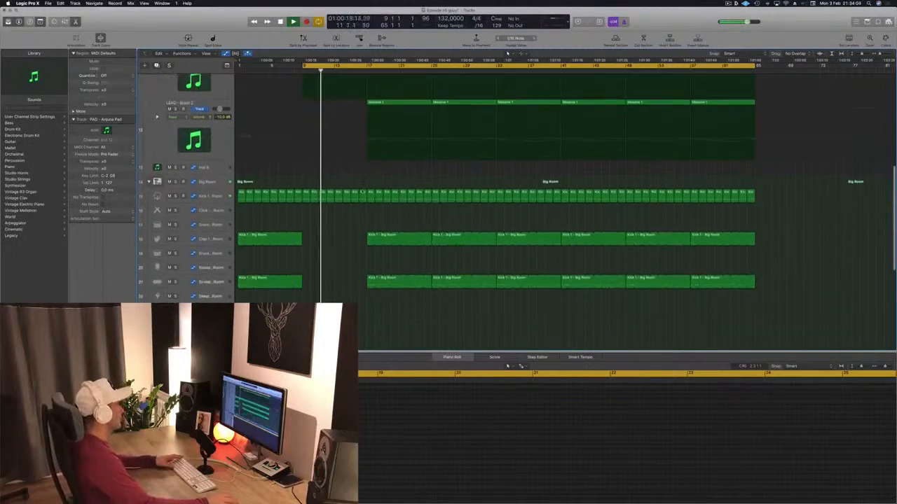
Make the Anjuna Pad automation drop sharply at bar 17 after its second ramp
scroll(353, 210, "up", 3)
scroll(352, 181, "up", 1)
key("super+Right")
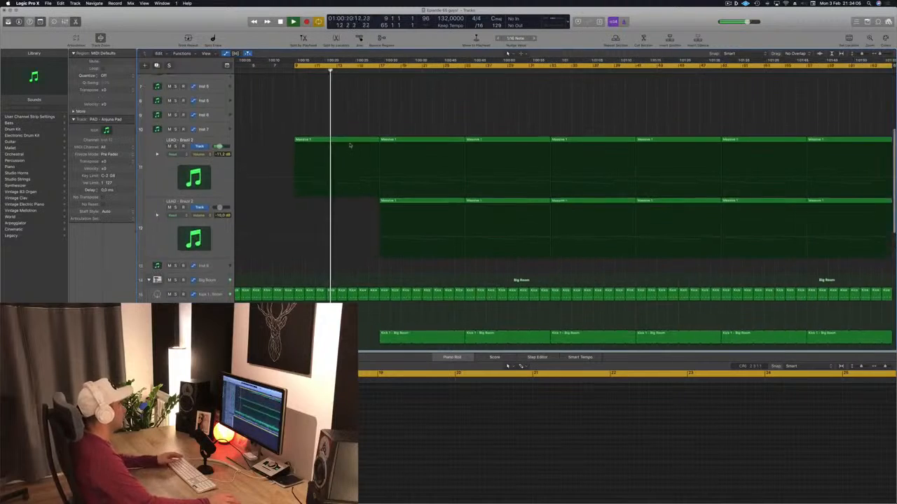
scroll(351, 145, "up", 5)
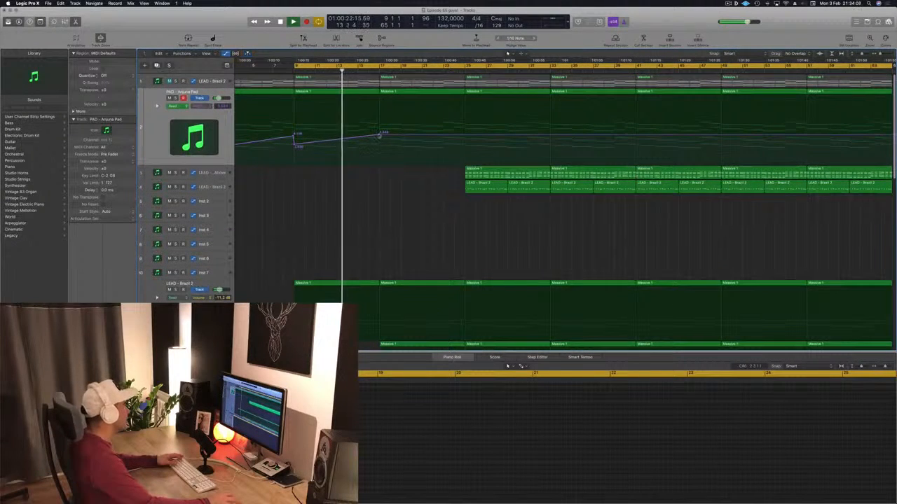
left_click_drag(379, 133, 384, 147)
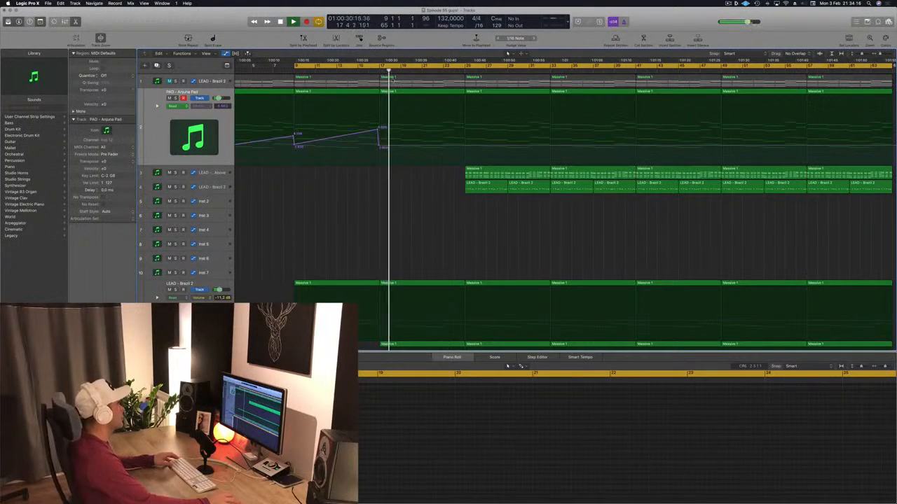
Copy the LEAD - From Above region from bar 25 to bar 17 and listen to its entry
scroll(368, 107, "down", 10)
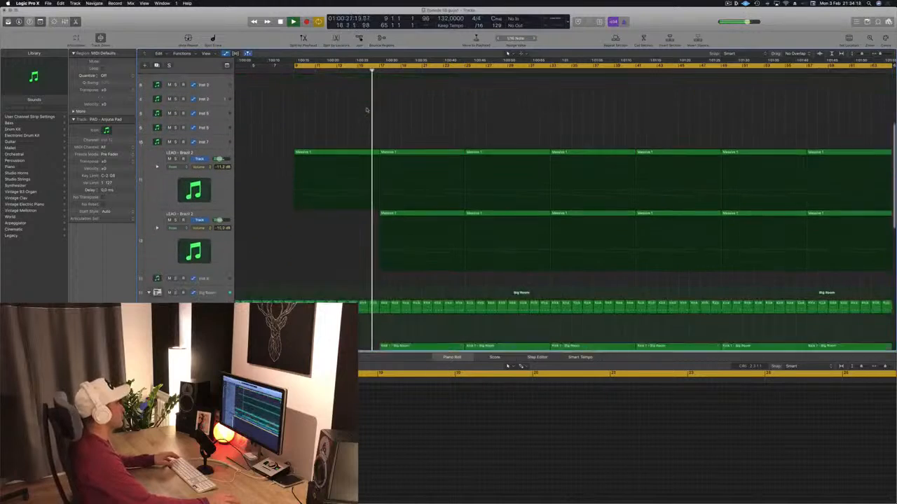
scroll(363, 212, "down", 1)
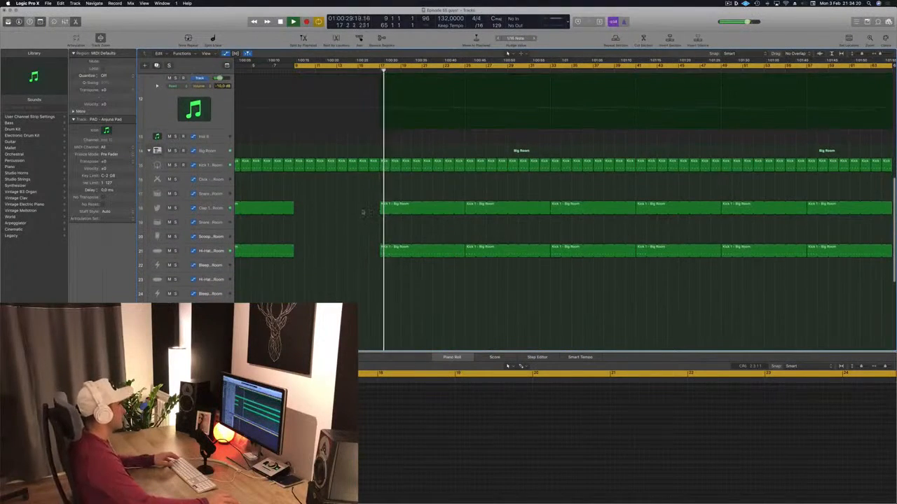
scroll(363, 212, "up", 10)
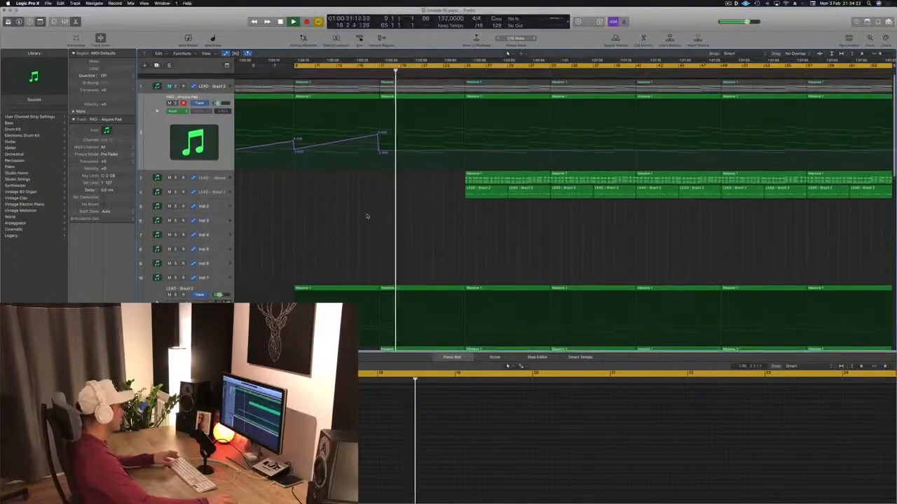
scroll(372, 213, "down", 3)
scroll(372, 213, "up", 4)
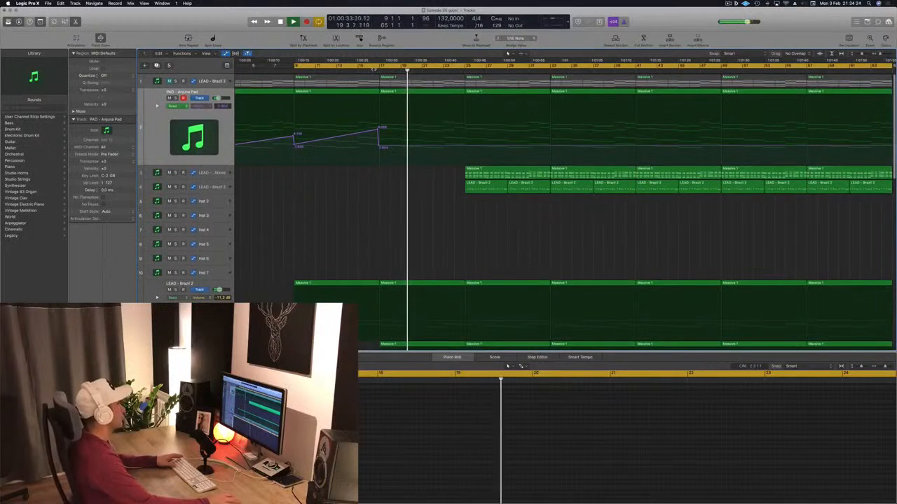
left_click(369, 70)
left_click(516, 169)
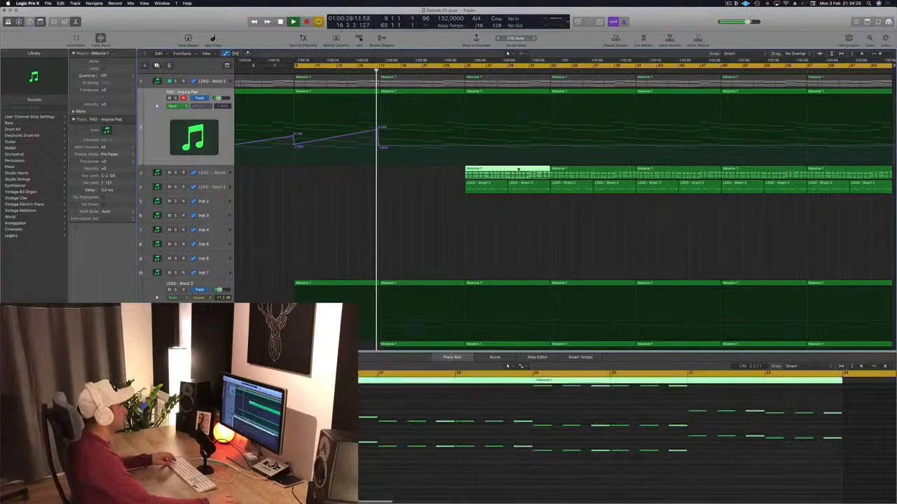
left_click_drag(516, 169, 440, 171)
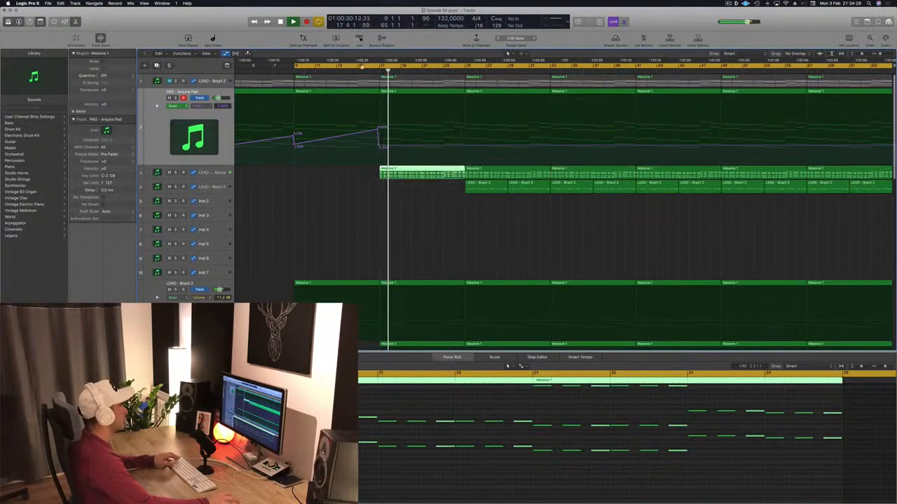
left_click(362, 71)
Set the LEAD - From Above volume to -10.8 dB, check its Sylenth1 window, and mute it in favour of the track 1 lead
key("super+Left")
key("super+Left")
key("super+Left")
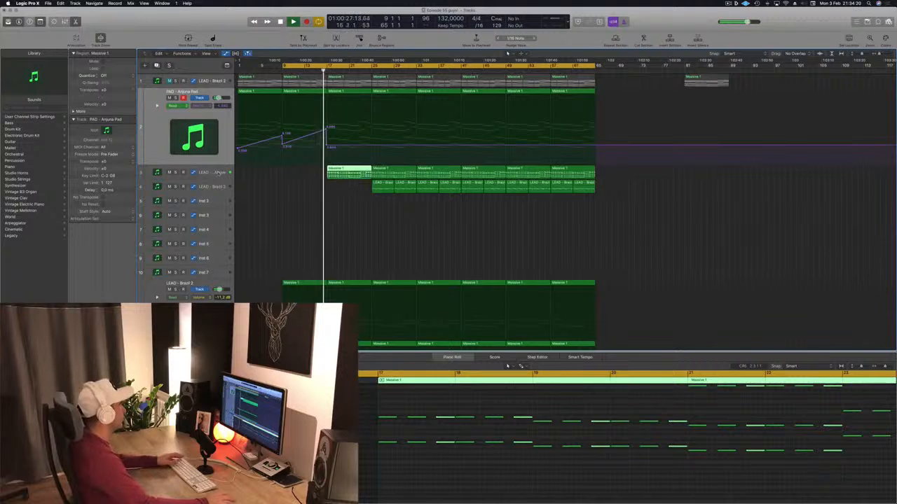
left_click(219, 172)
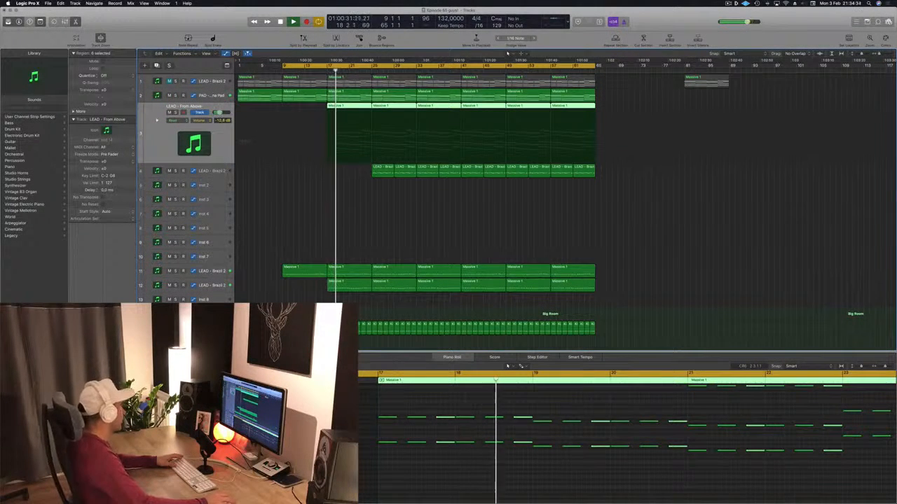
key("v")
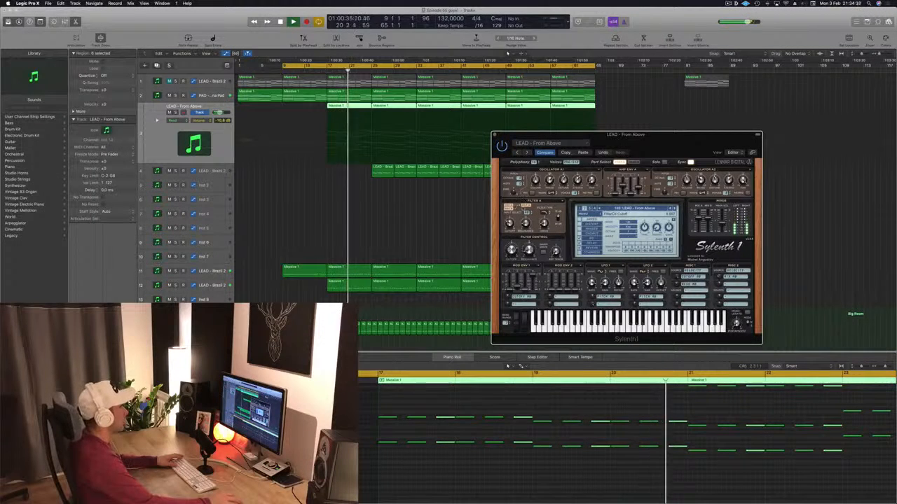
left_click_drag(500, 135, 426, 139)
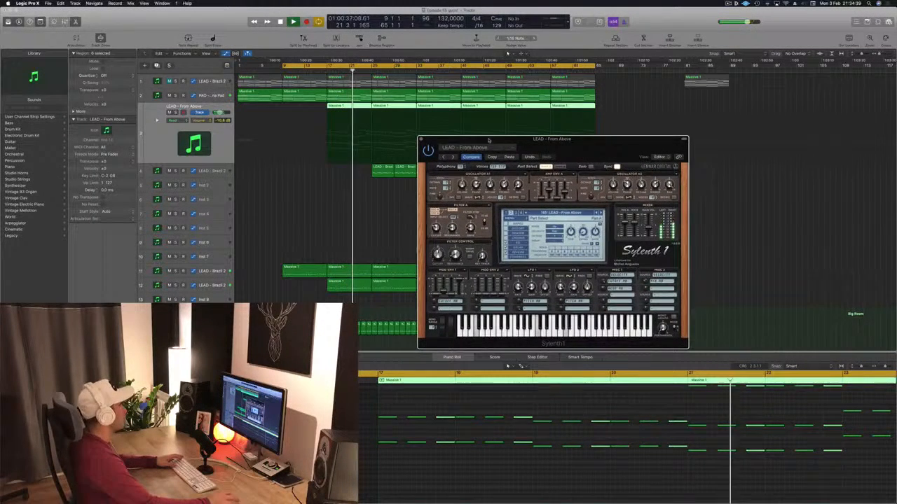
left_click(422, 138)
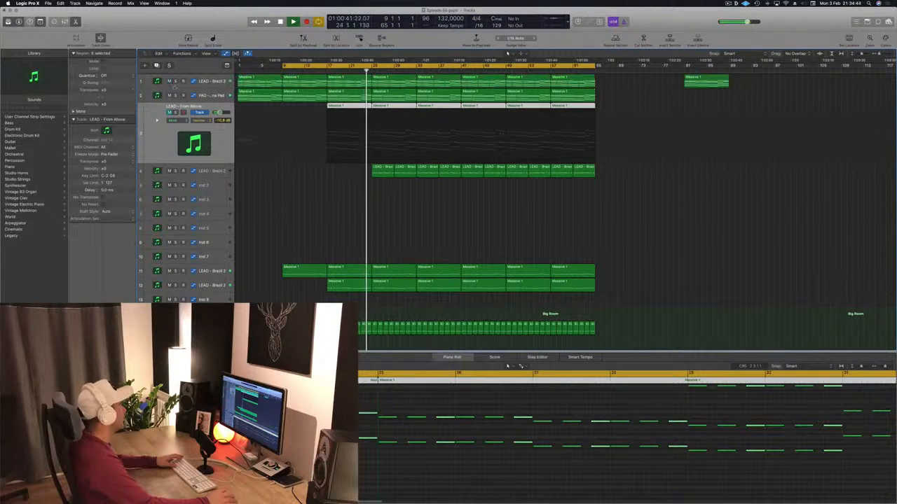
Delete the LEAD - Brazil 2 regions on track 1 before bar 17 and listen to that track from bar 17
left_click(269, 80)
key("Delete")
left_click(319, 79)
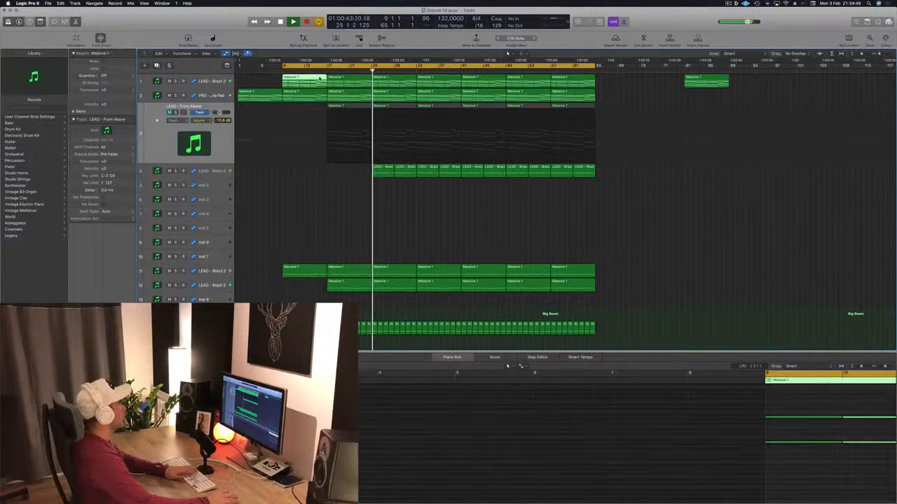
key("Delete")
left_click(322, 71)
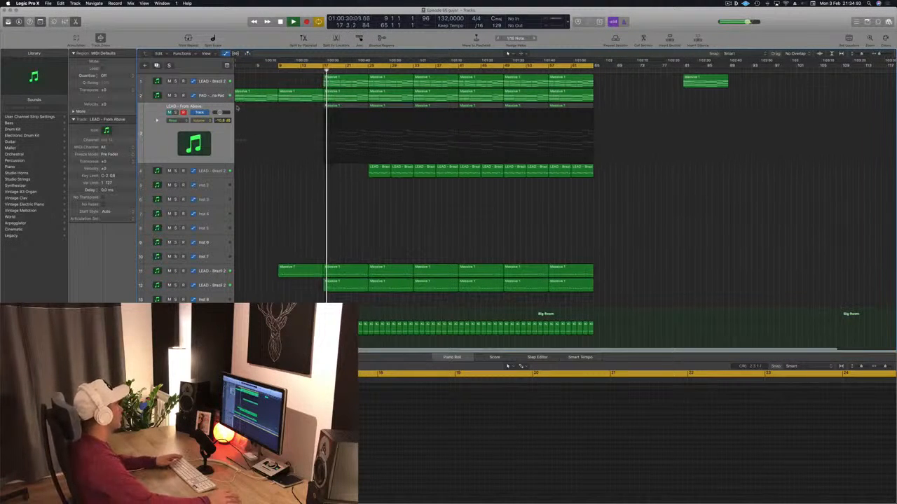
left_click(214, 81)
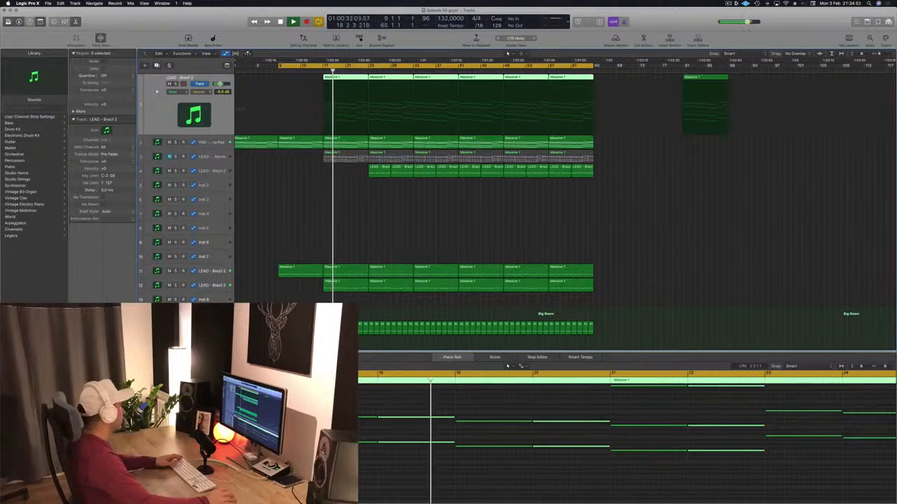
Lower the Filter Control cutoff in the track 1 lead's Sylenth1, closing its Channel EQ window and moving the synth aside
key("v")
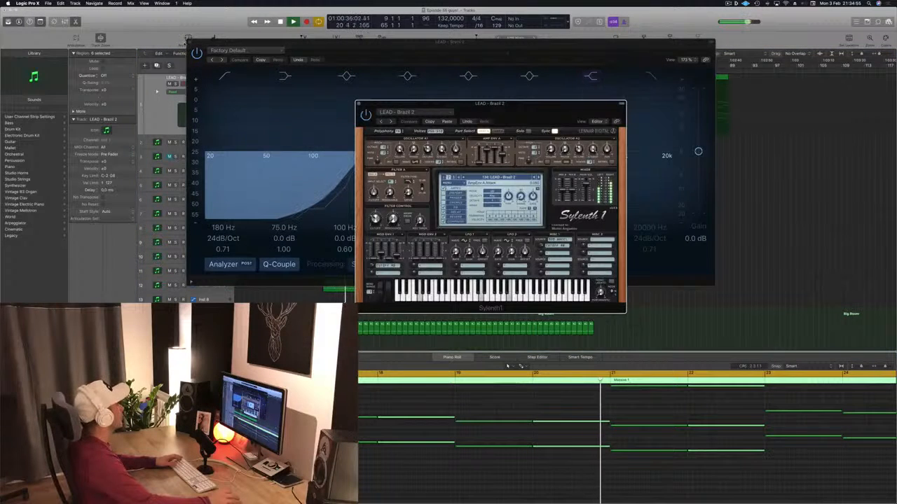
left_click(190, 42)
left_click_drag(376, 220, 376, 224)
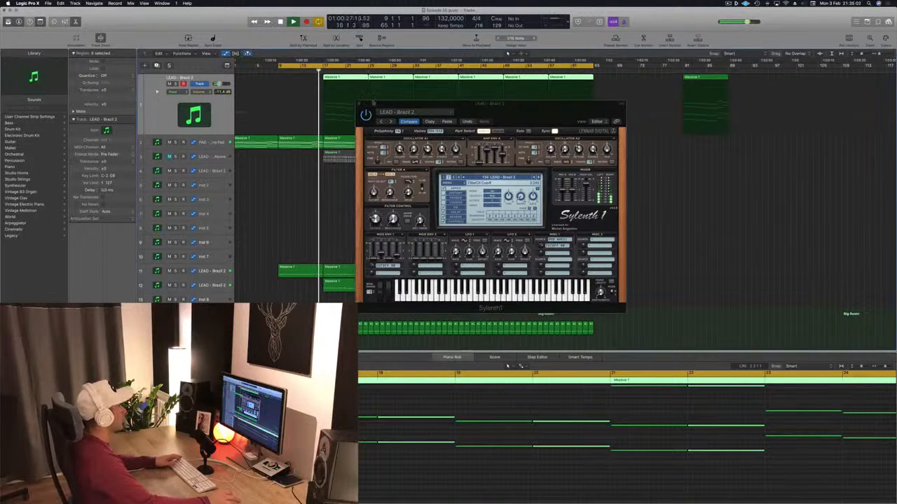
left_click_drag(490, 103, 693, 105)
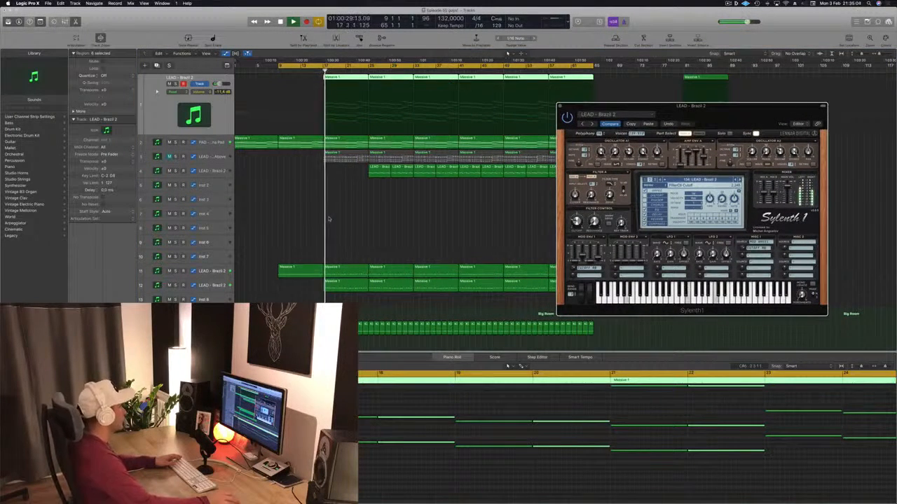
Set the track 1 lead's volume to -11.0 dB while listening from bar 17, keeping the Sylenth1 window clear of the regions
scroll(330, 220, "down", 1)
scroll(328, 219, "up", 1)
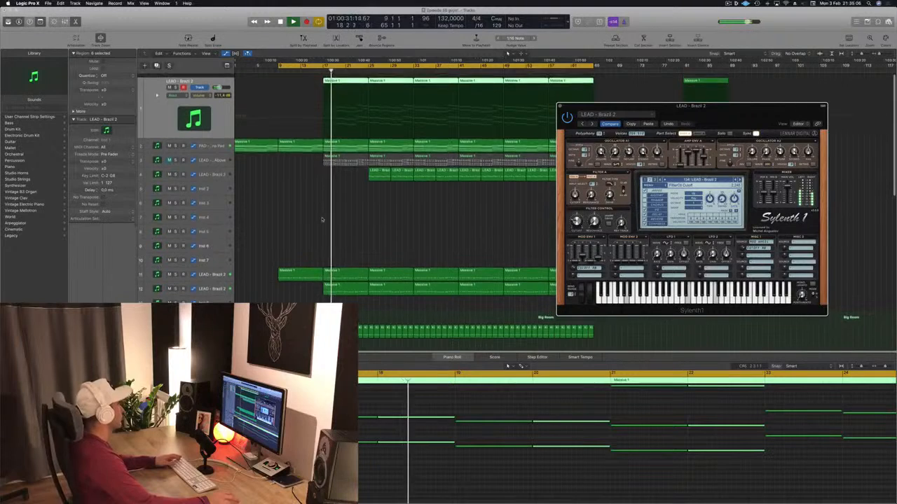
scroll(322, 220, "down", 1)
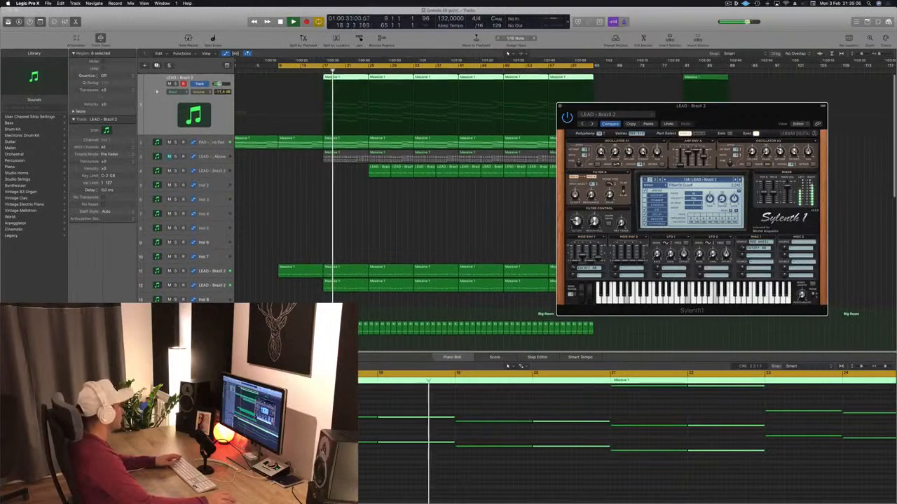
left_click(382, 250)
left_click_drag(733, 110, 783, 102)
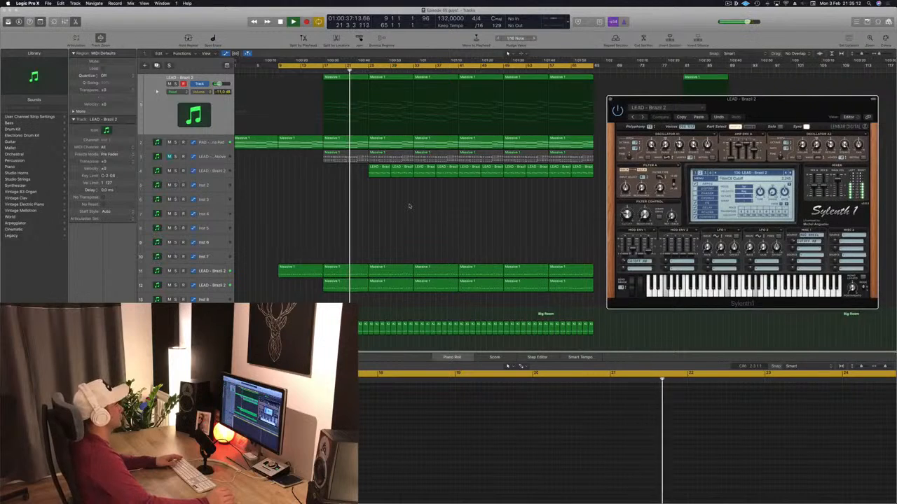
Copy all the Kick 1 - Big Room regions from the Mega Saw Riser With noise track onto the Perc 1 track
scroll(409, 206, "down", 10)
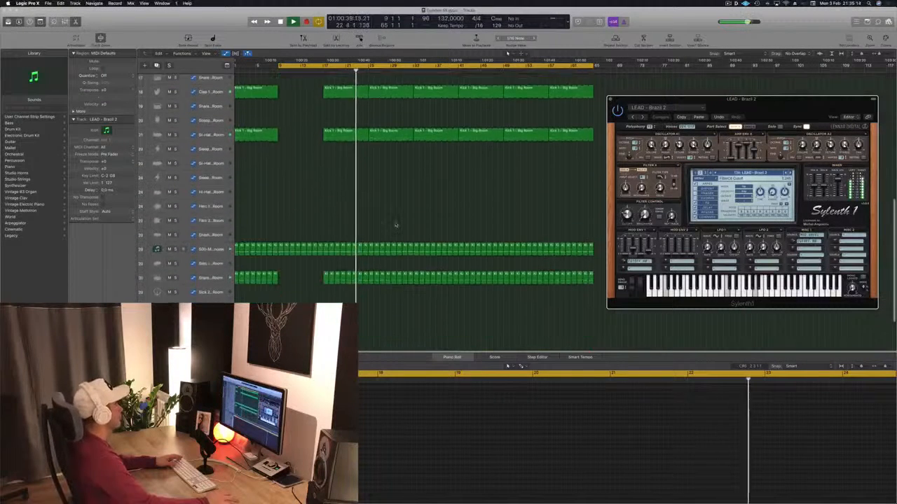
scroll(396, 225, "down", 2)
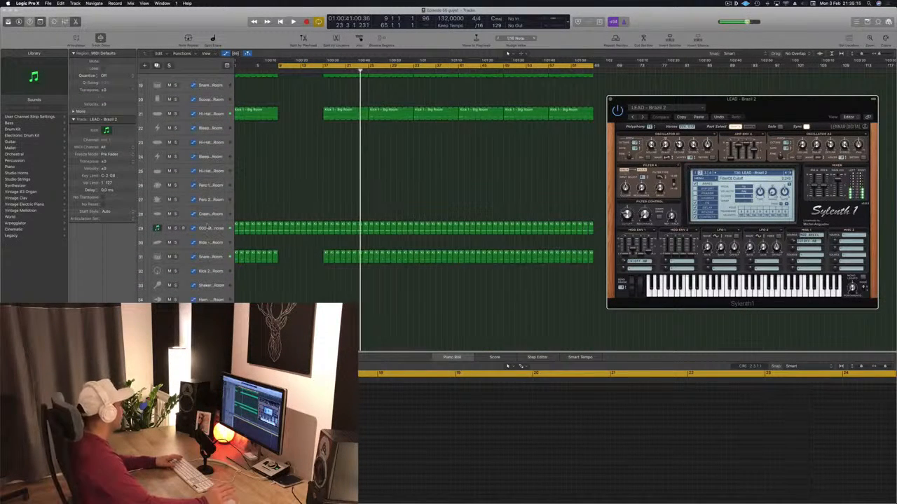
left_click(207, 224)
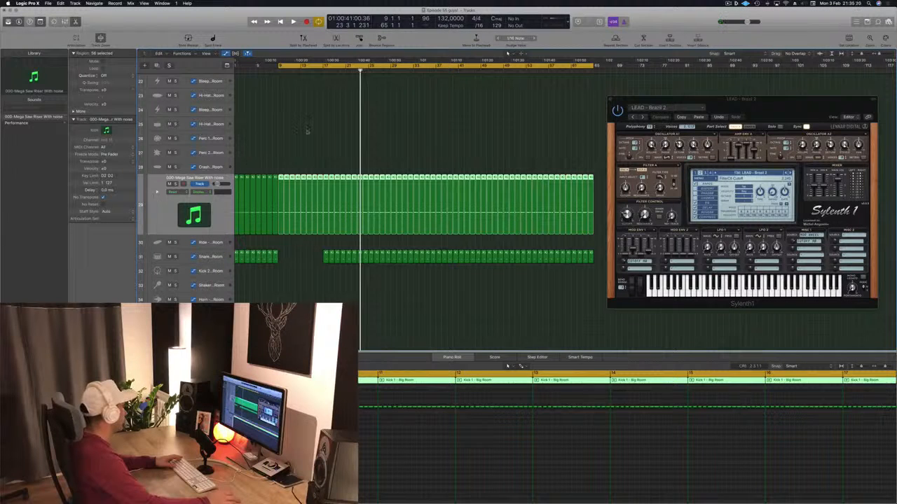
scroll(269, 242, "down", 1)
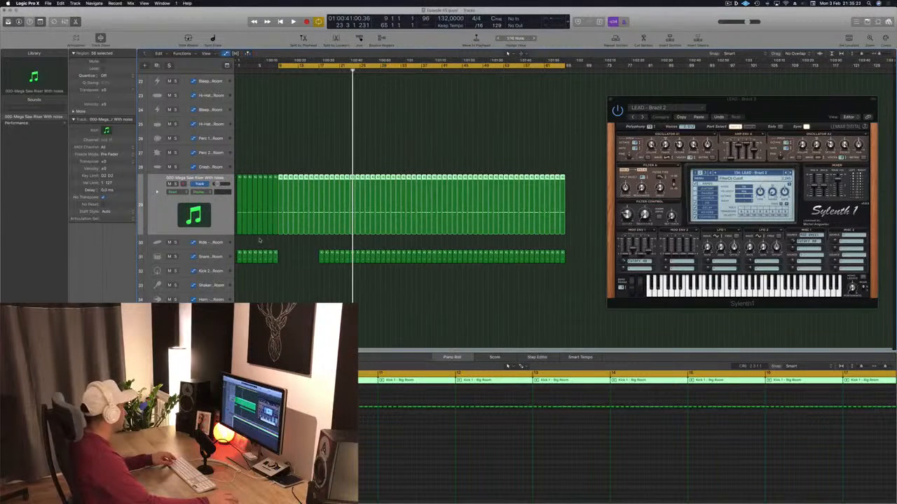
left_click_drag(578, 216, 241, 198)
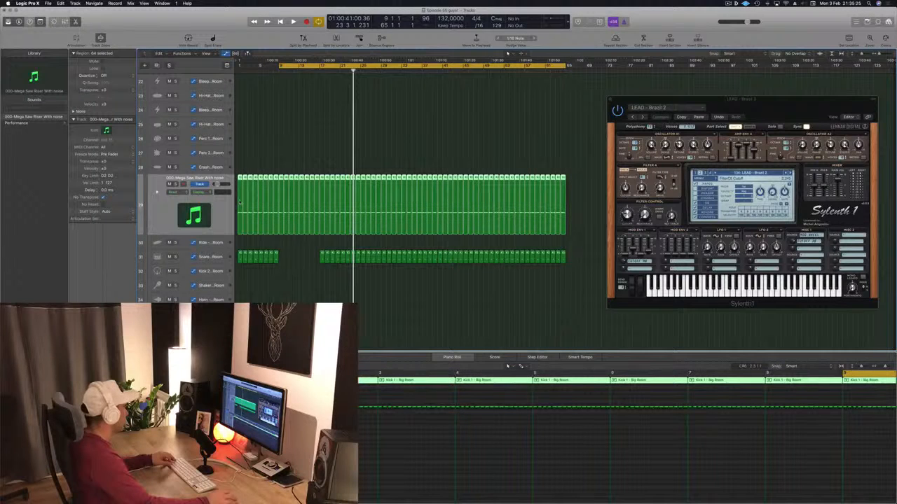
left_click_drag(238, 201, 242, 148)
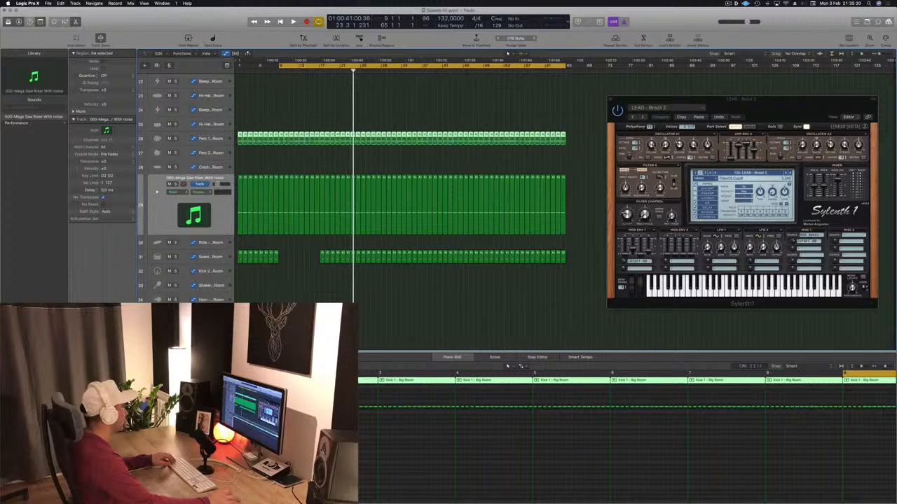
Delete all the original regions on the Mega Saw Riser With noise track and play from bar 9
left_click_drag(590, 208, 238, 205)
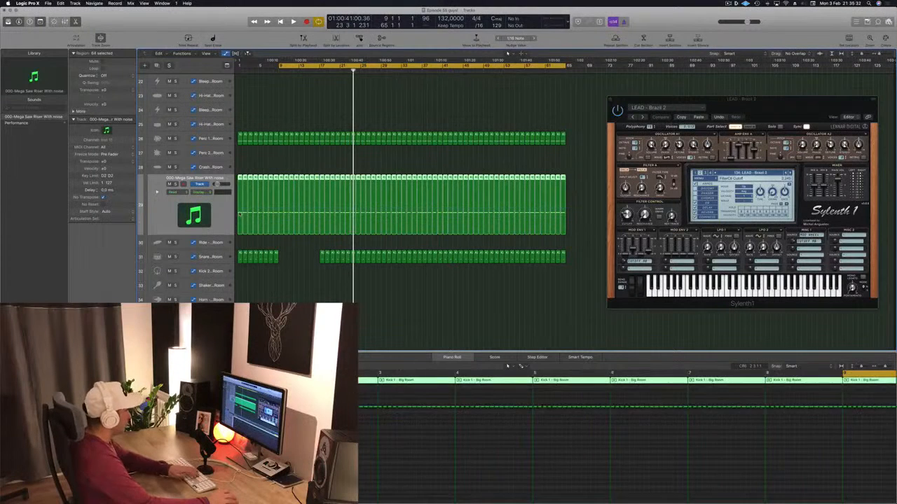
key("Delete")
key("space")
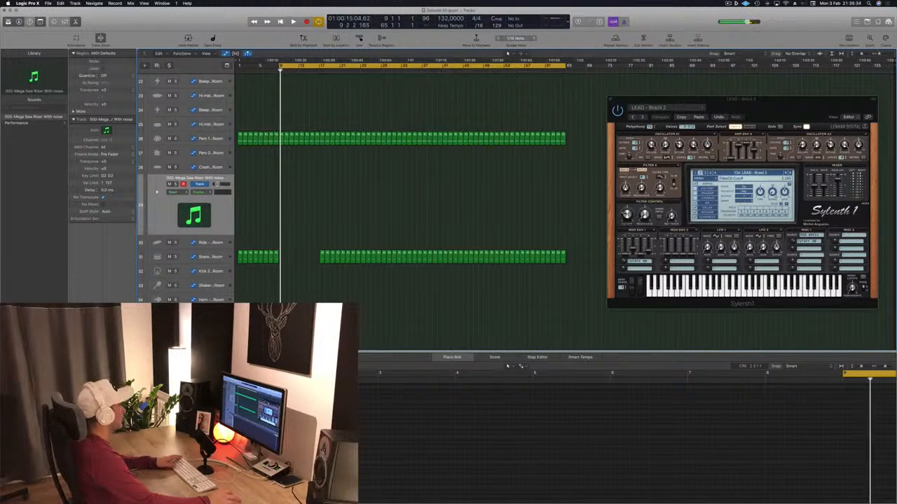
Select the copied Perc 1 regions and listen to them against the other drum tracks from bar 9
left_click_drag(563, 142, 241, 145)
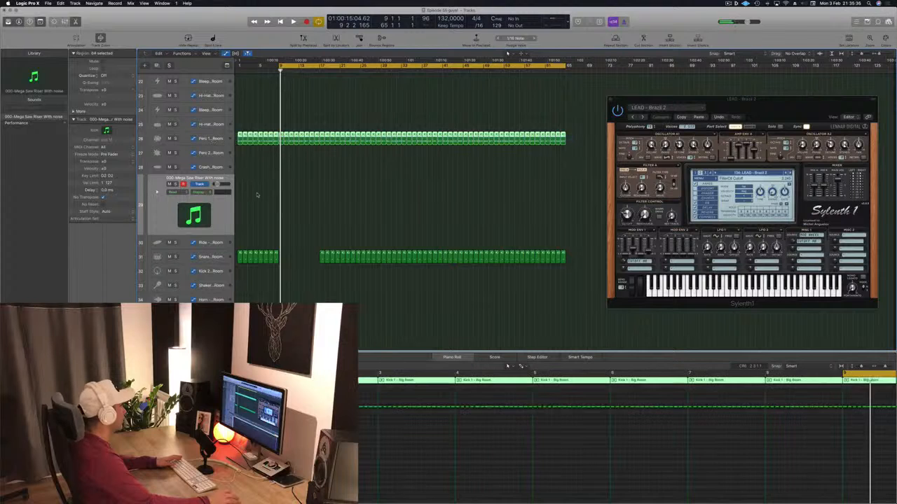
key("space")
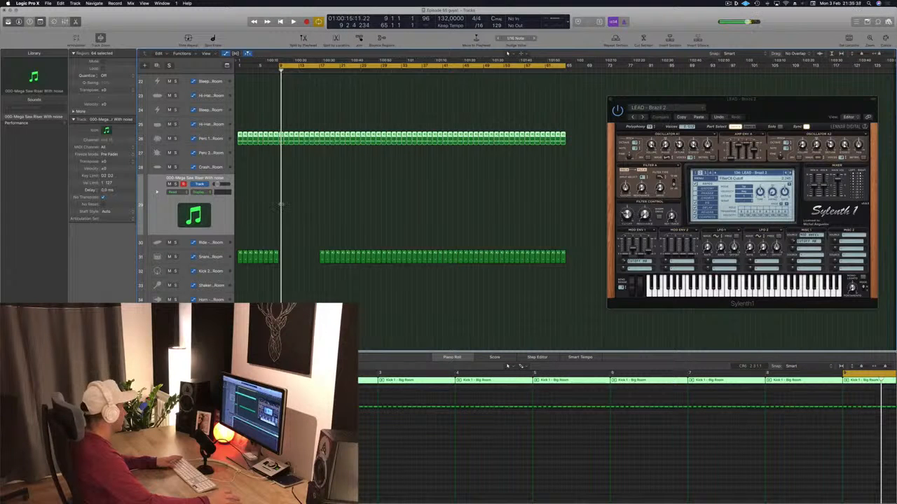
scroll(281, 204, "up", 8)
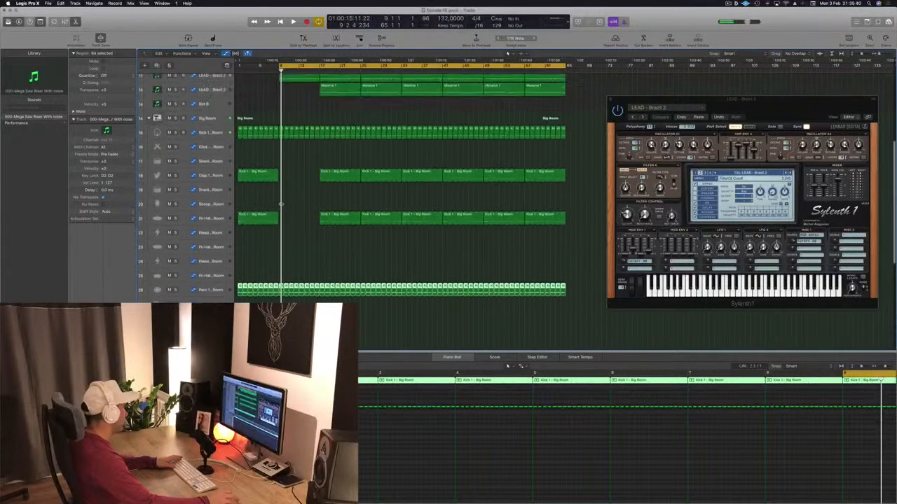
scroll(281, 205, "up", 2)
scroll(281, 205, "down", 5)
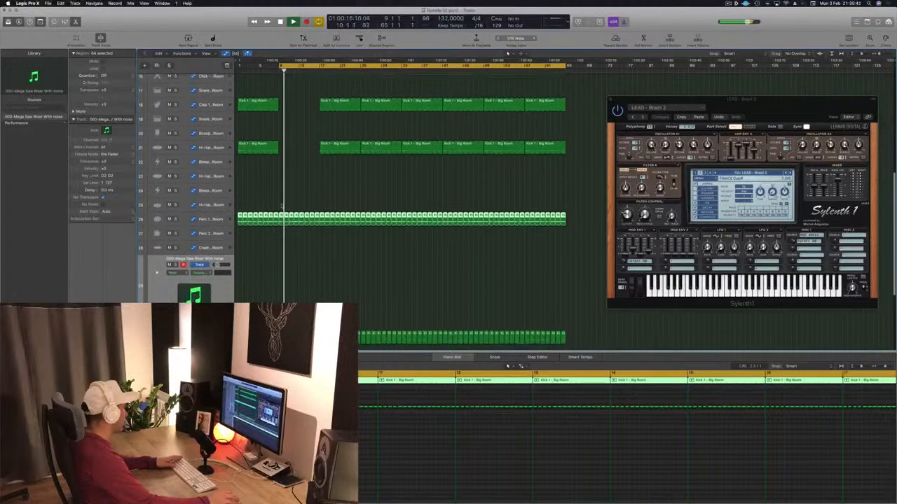
scroll(281, 206, "down", 1)
key("space")
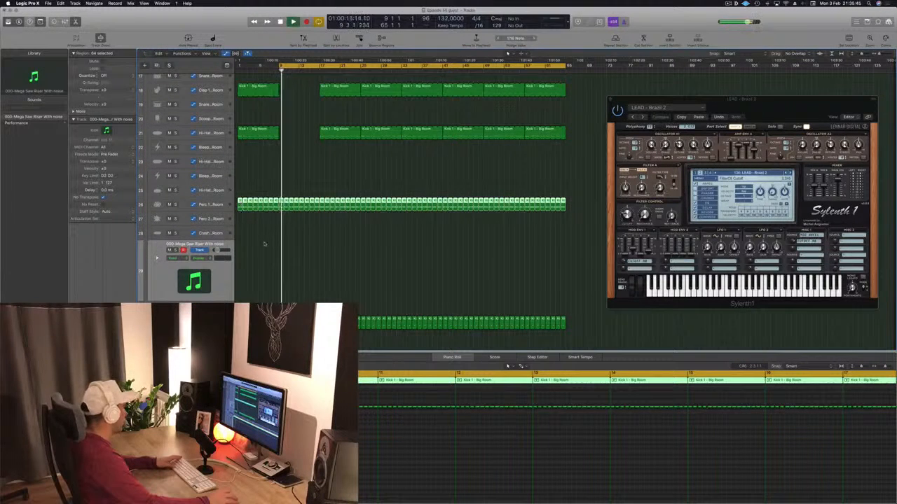
Show the mixer, add an aux strip for the percussion output, compare it using solo, and lower its fader
scroll(264, 244, "down", 3)
key("x")
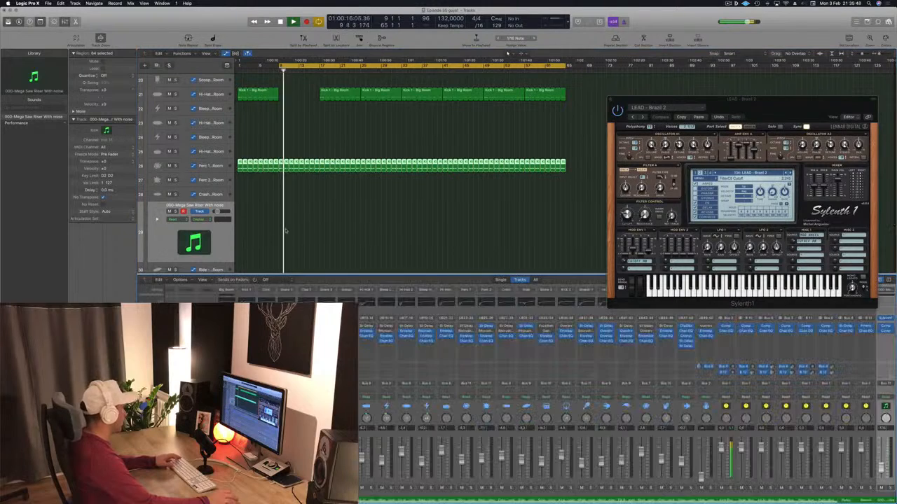
scroll(696, 476, "right", 1)
key("space")
key("space")
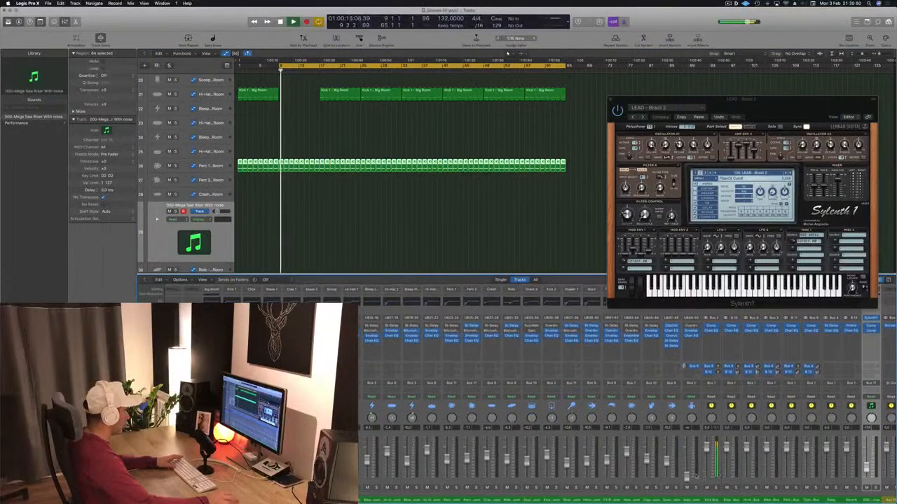
key("s")
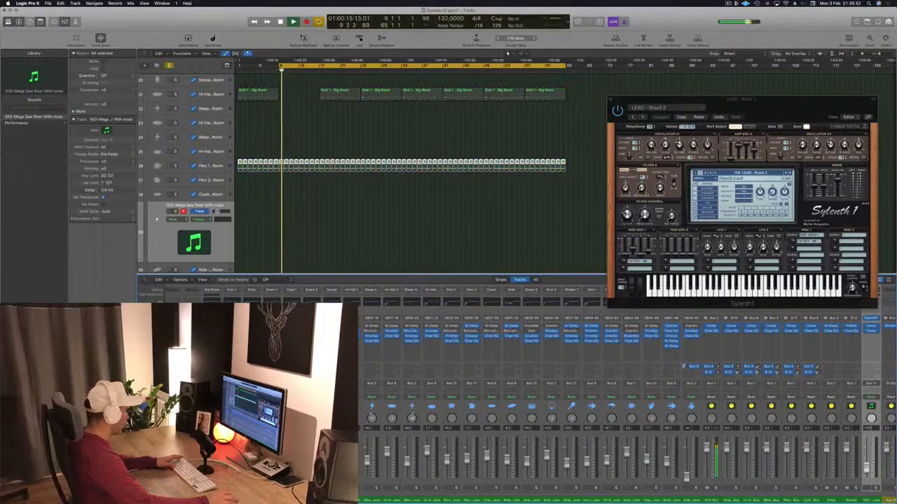
key("s")
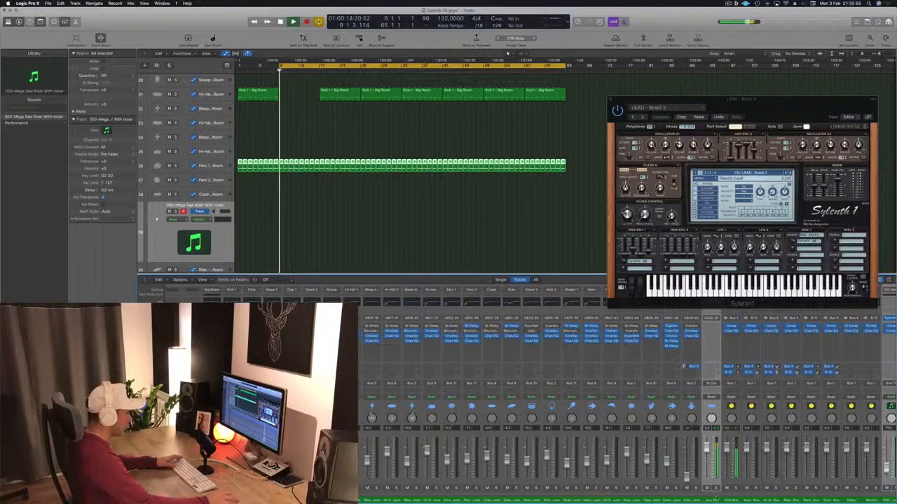
key("s")
key("s")
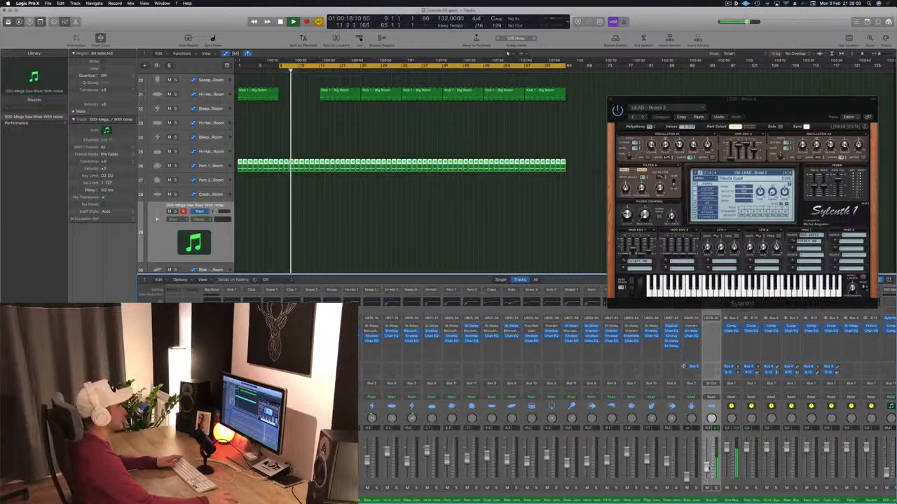
left_click(379, 202)
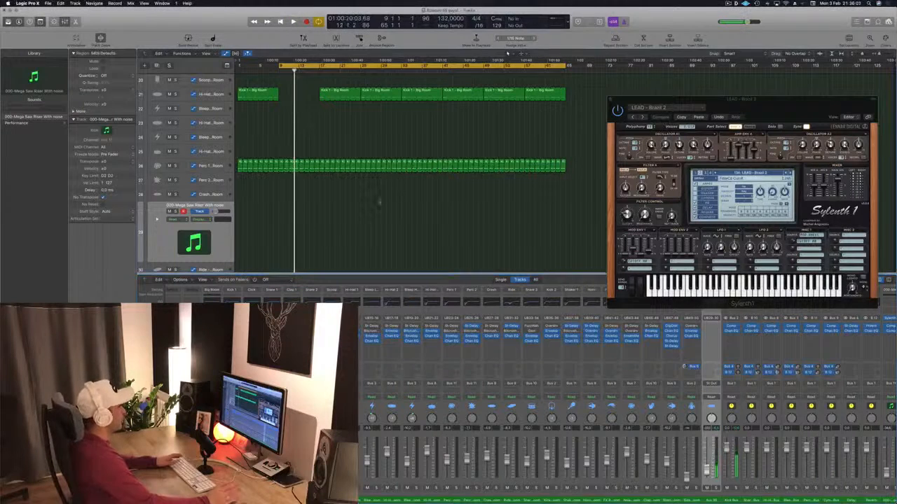
Listen through to bar 17 and delete the regions on the Kick 1 track before that bar
scroll(386, 217, "up", 10)
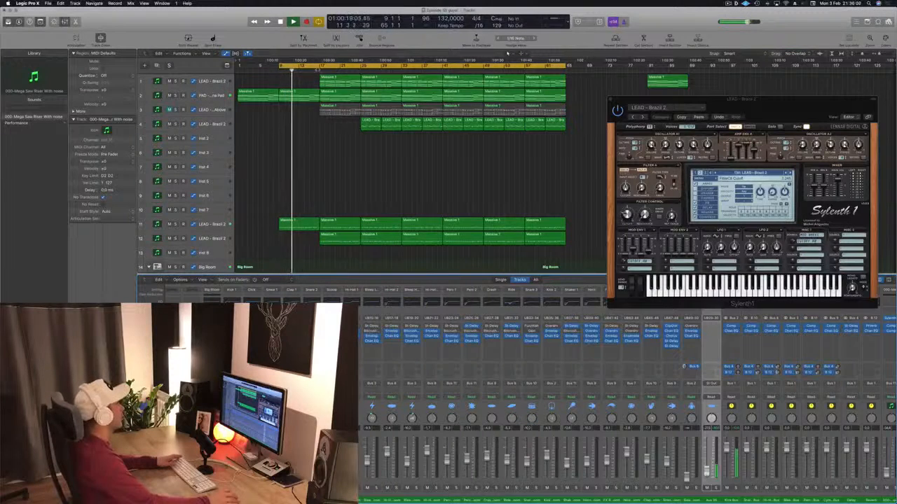
scroll(309, 184, "down", 10)
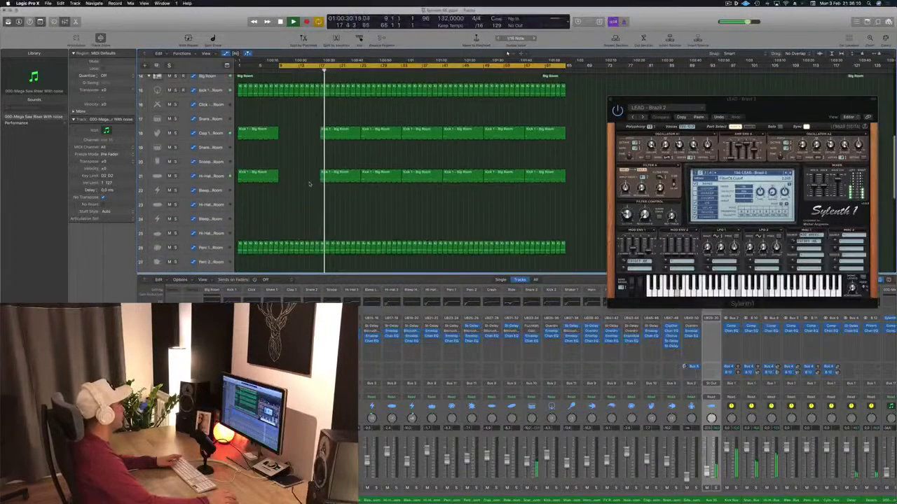
scroll(309, 184, "up", 5)
left_click_drag(238, 146, 313, 175)
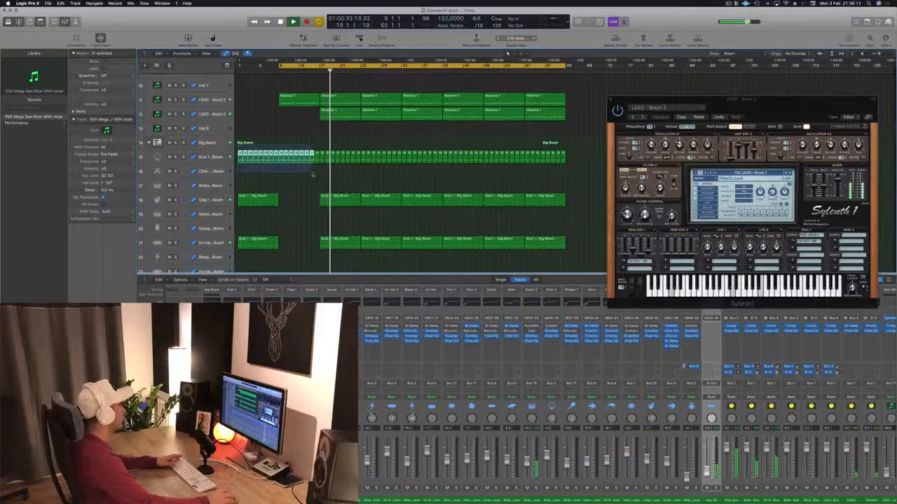
key("Delete")
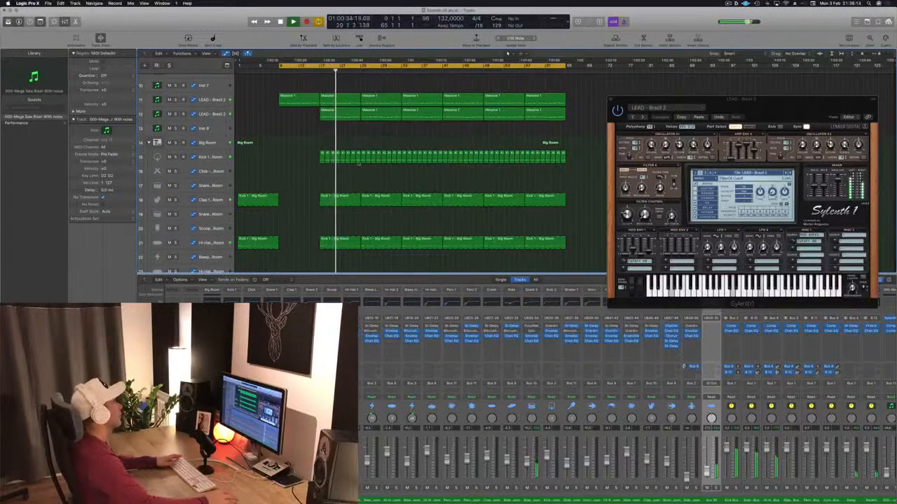
Lower the Snare 3 - Big Room track's volume and replay the arrangement from about bar 23
scroll(358, 163, "up", 9)
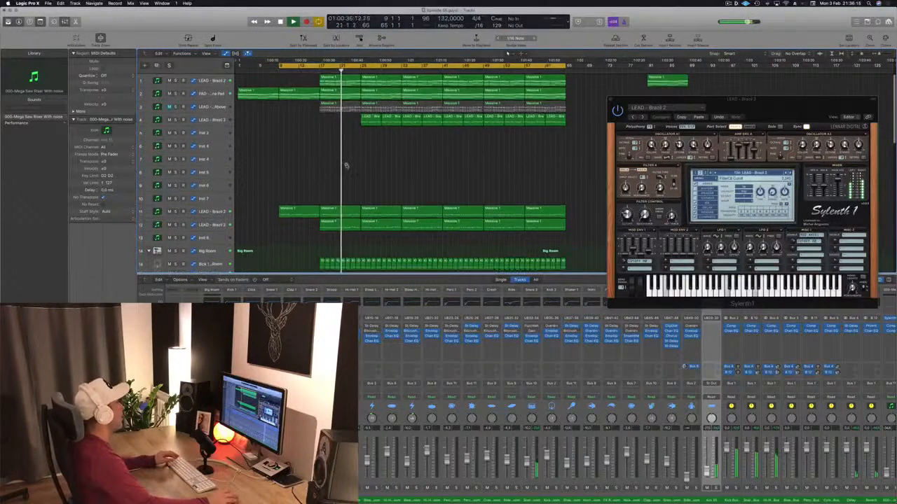
scroll(346, 167, "up", 1)
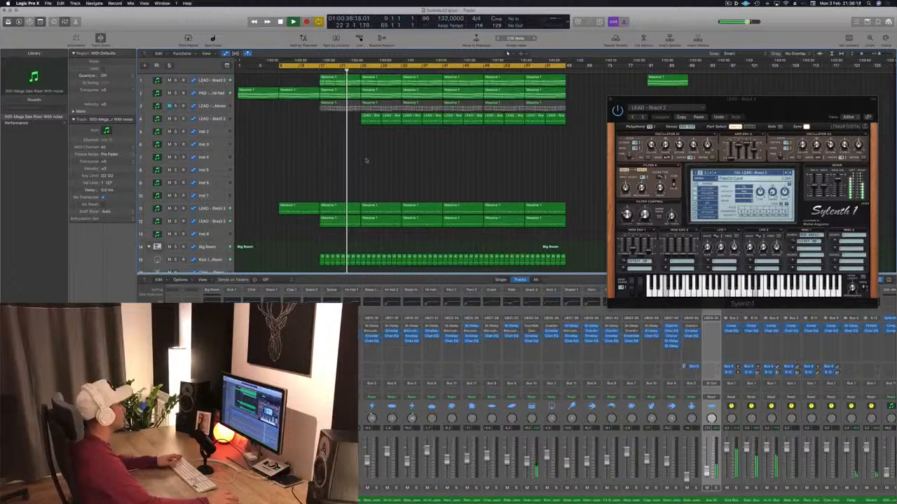
scroll(303, 161, "down", 6)
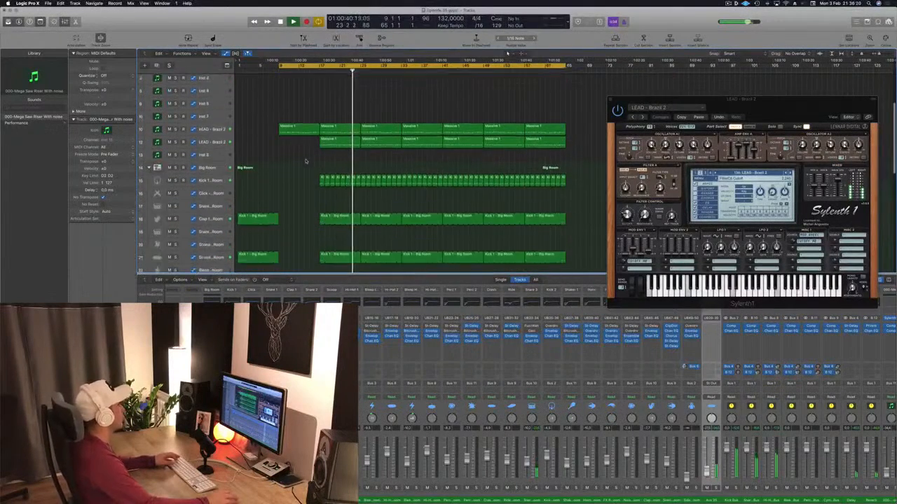
scroll(305, 161, "down", 10)
left_click(209, 219)
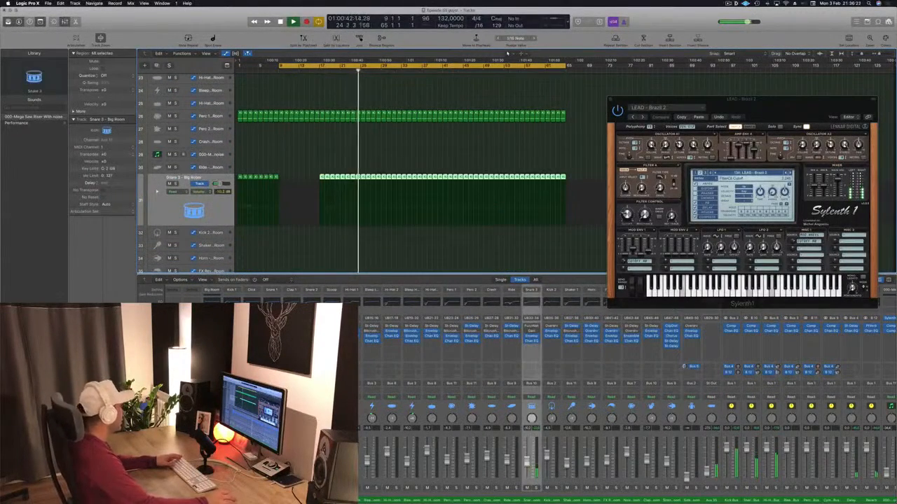
scroll(401, 171, "up", 12)
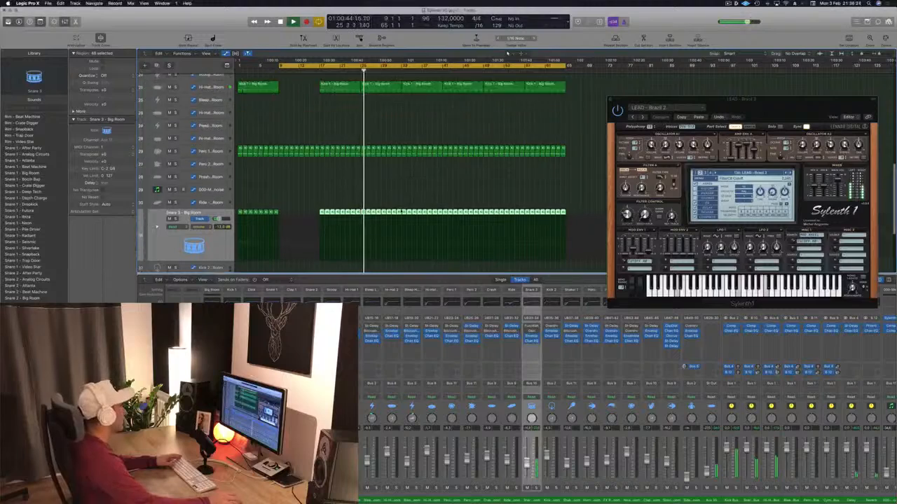
left_click(352, 72)
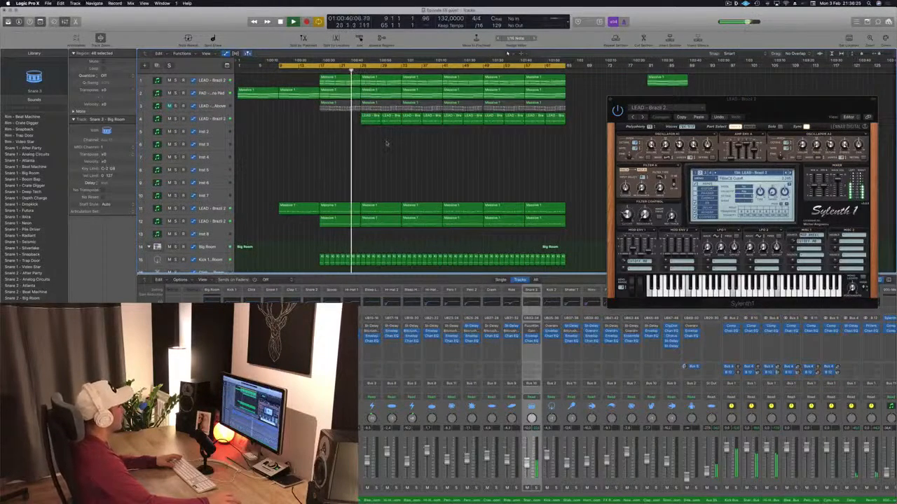
Delete the LEAD - Brazil 2 regions on track 4 before bar 33
left_click_drag(366, 136, 394, 125)
key("Delete")
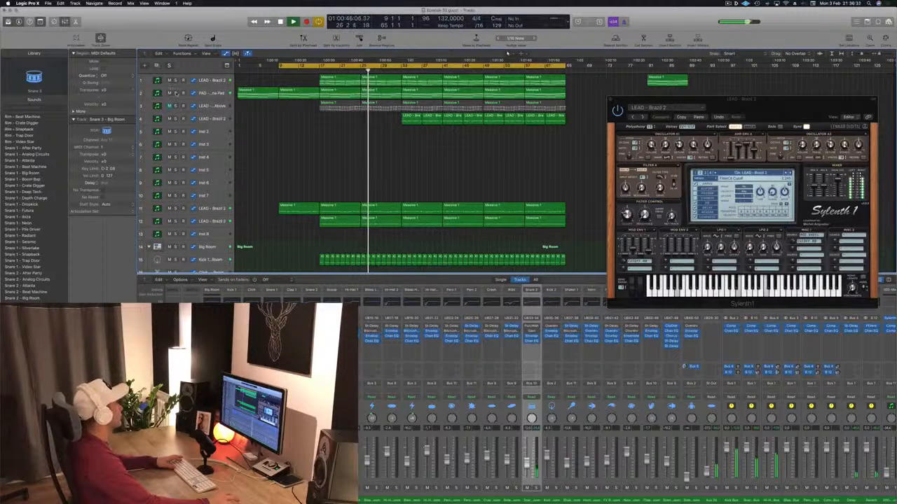
Extend the Anjuna Pad's automation with rising ramps from bar 17 to 25 and from bar 25 to 33
left_click(211, 93)
key("space")
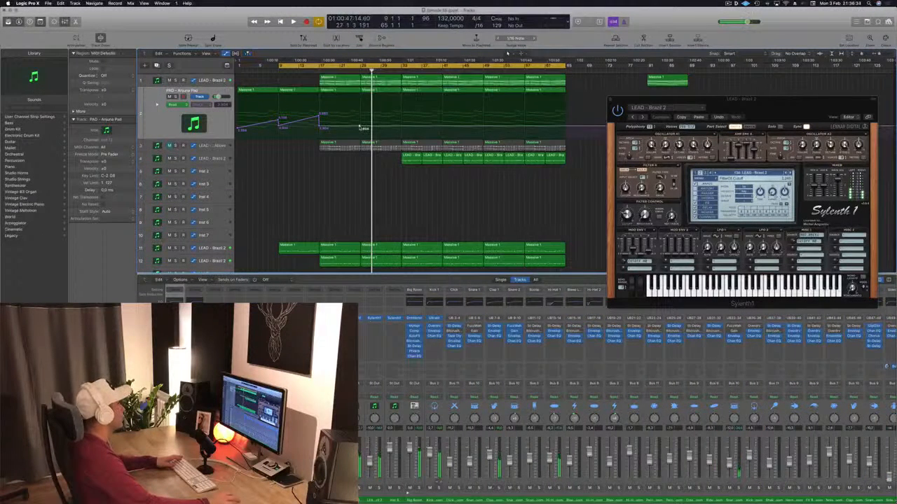
left_click_drag(360, 128, 360, 118)
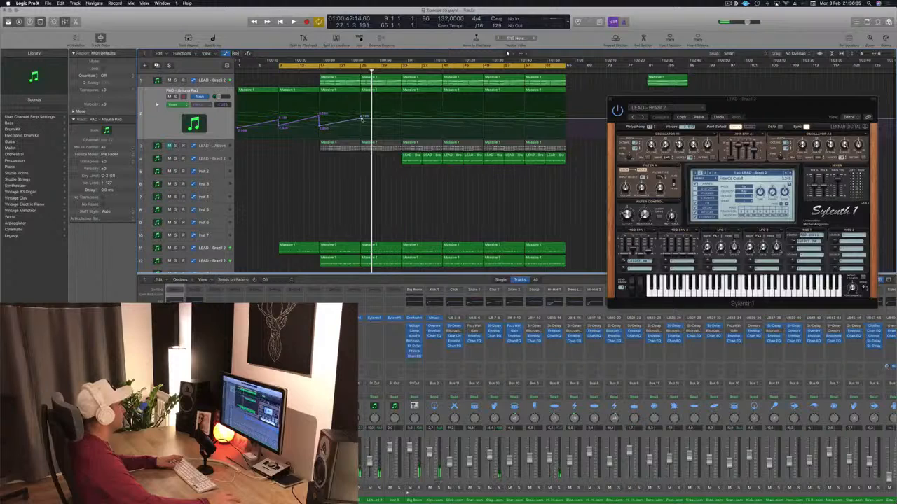
left_click(363, 128)
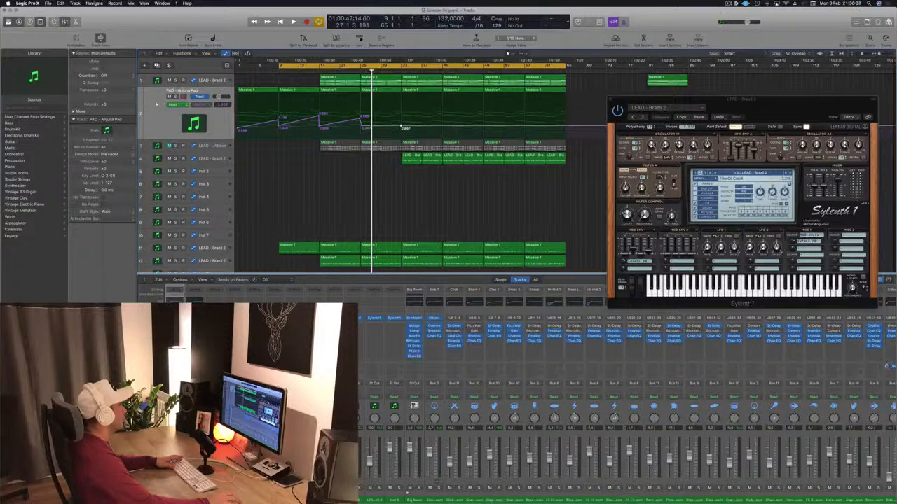
left_click_drag(401, 129, 403, 114)
key("space")
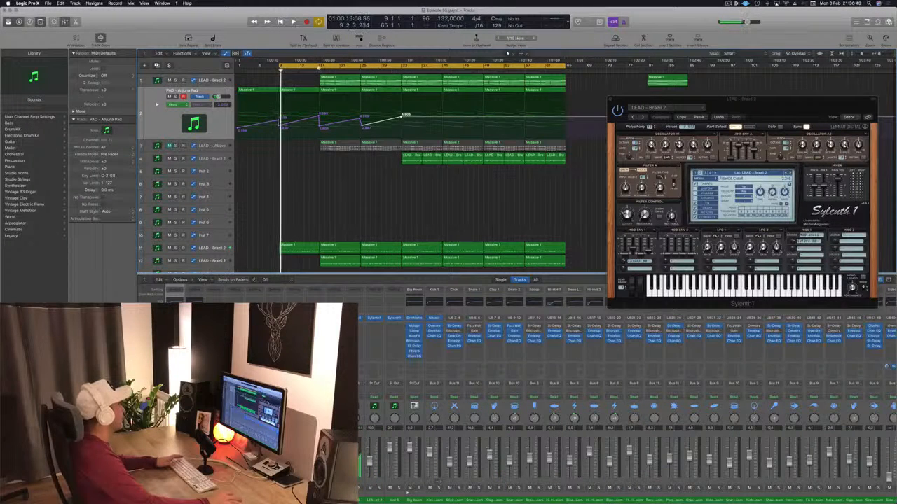
Move the start of the cycle range to bar 17 and replay the arrangement from there
left_click(319, 67)
left_click(319, 70)
key("space")
left_click(280, 67)
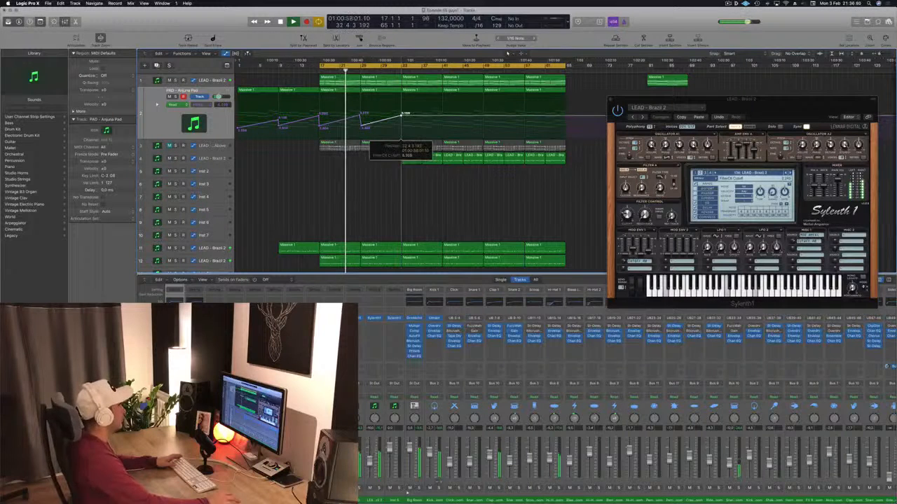
Check the drum tracks during playback, drop the pad automation at bar 33, and move the synth window clear of the arrangement
scroll(370, 191, "down", 8)
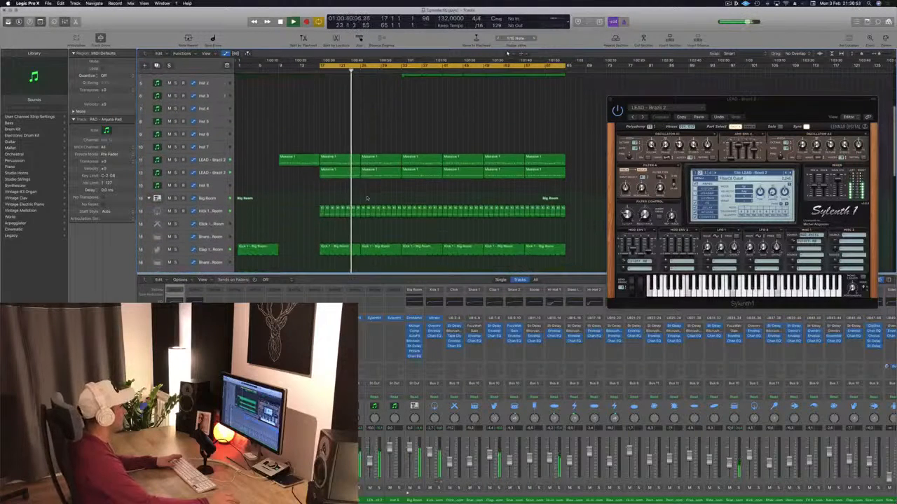
scroll(367, 198, "down", 8)
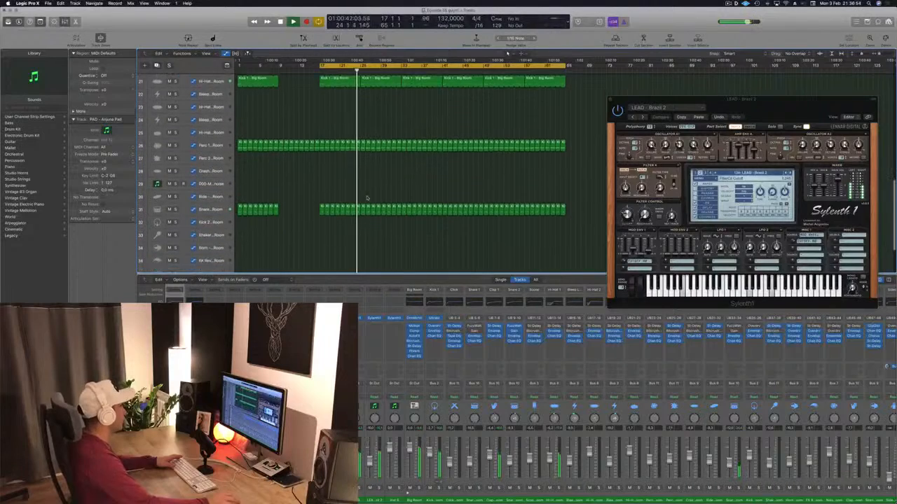
scroll(378, 194, "up", 16)
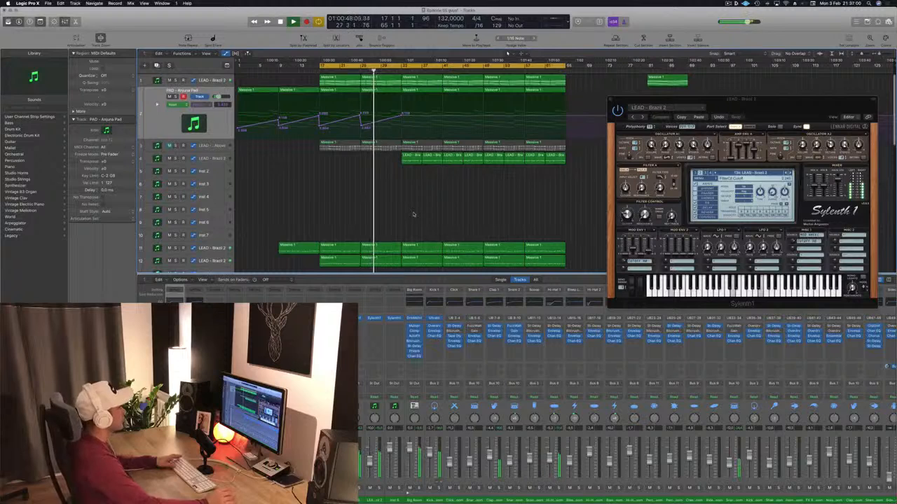
left_click_drag(769, 104, 743, 79)
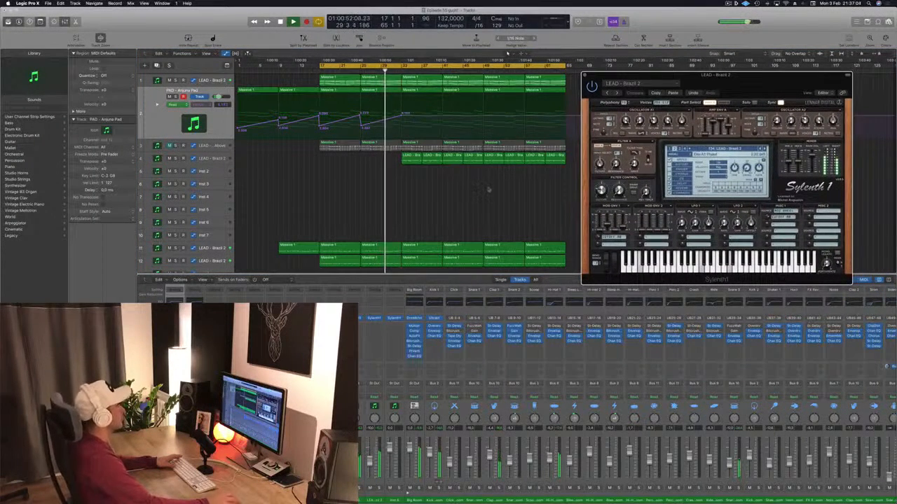
left_click(464, 198)
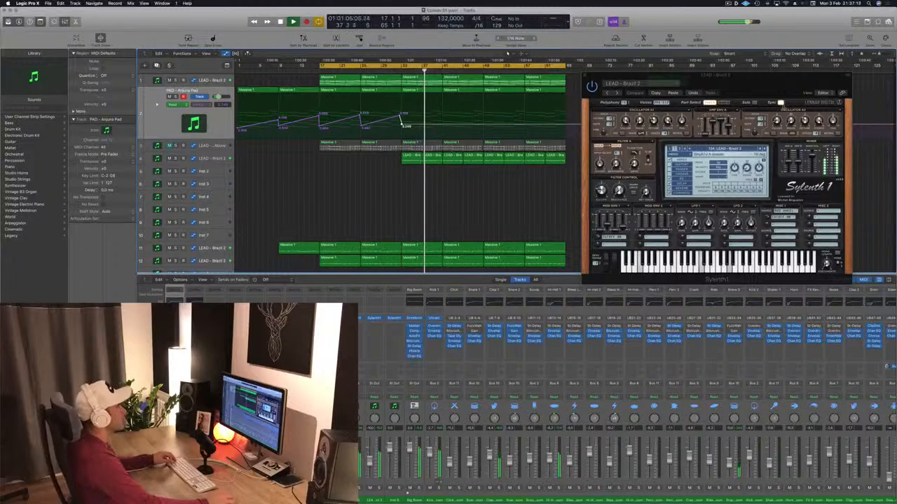
left_click_drag(765, 82, 798, 66)
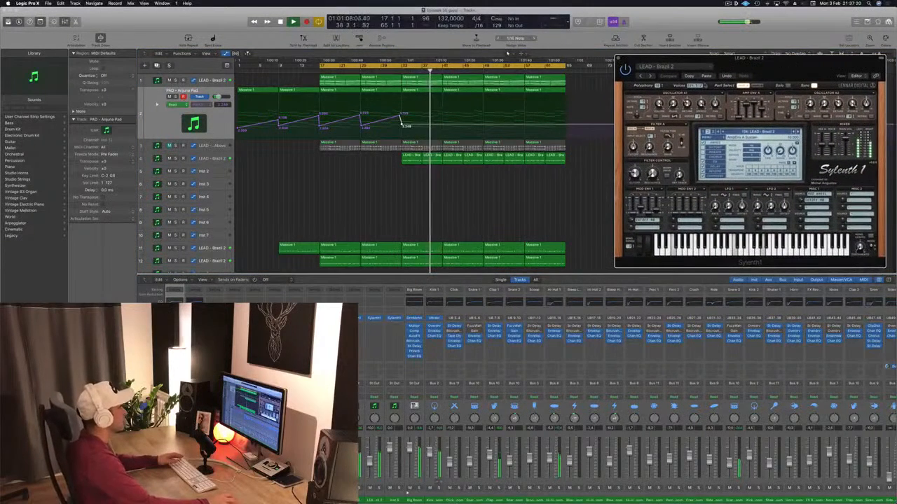
Duplicate the LEAD - Brazil 2 track on track 4 and copy the Anjuna Pad region at bar 41 onto the new track
left_click(216, 81)
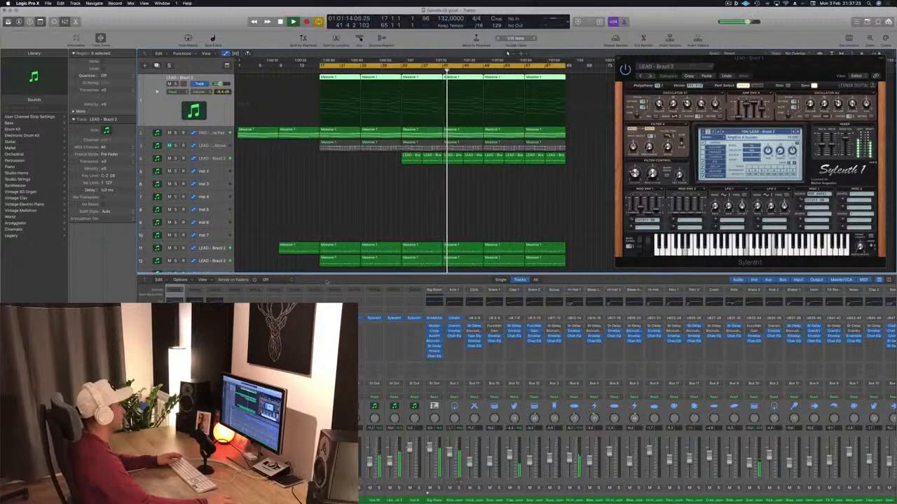
left_click(376, 215)
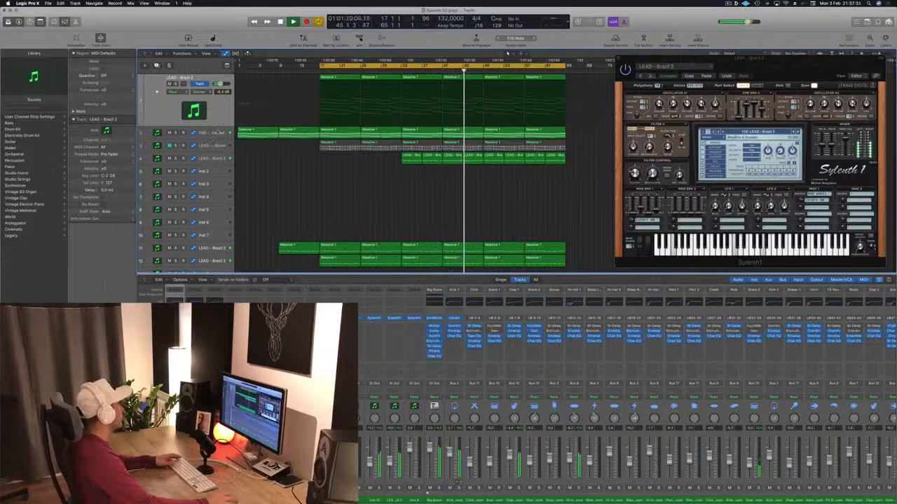
left_click(211, 159)
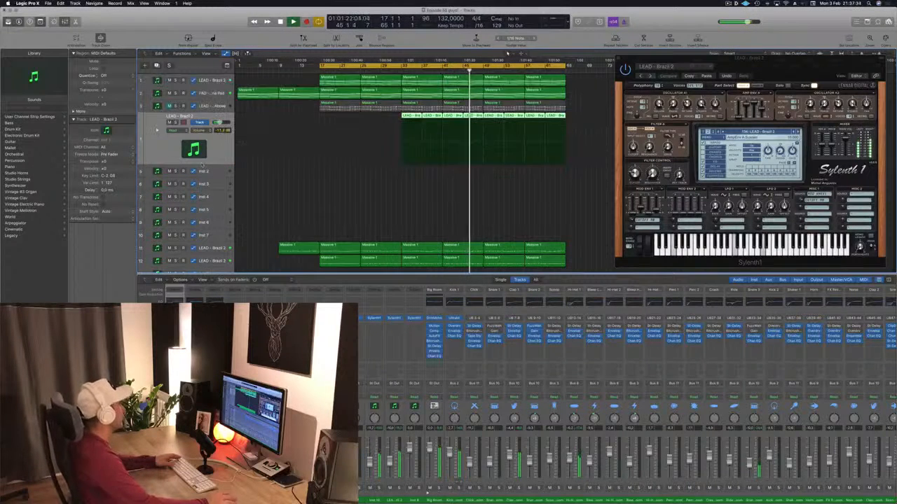
key("super+d")
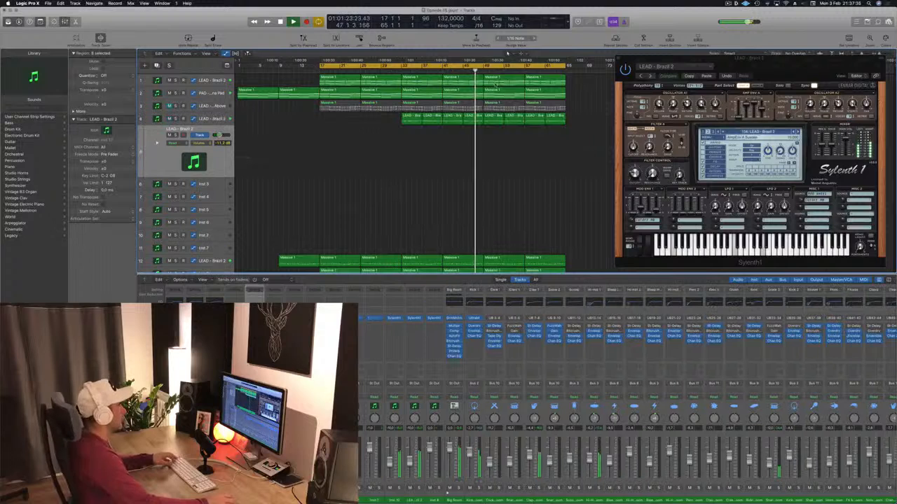
left_click_drag(466, 91, 469, 139)
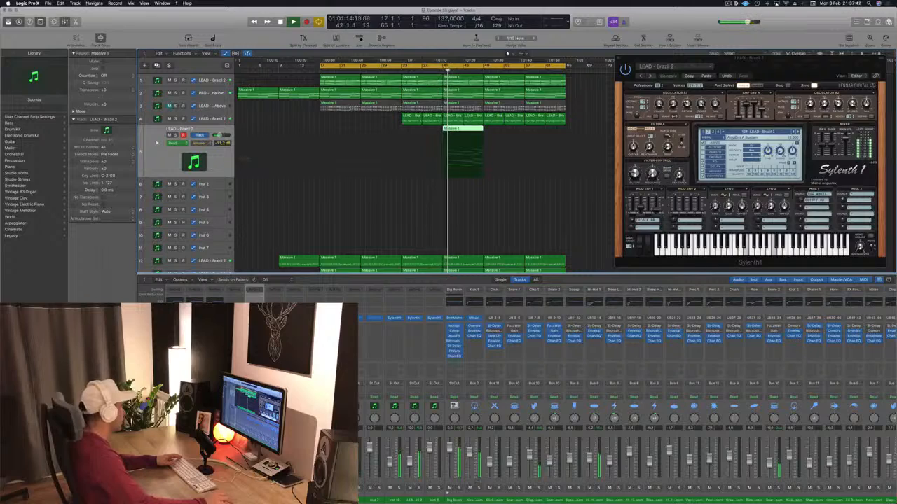
Open Sylenth1 on the duplicated lead track and try the LEAD - Let Go and LEAD - Brazil 1 presets
left_click(254, 318)
left_click_drag(209, 25, 733, 177)
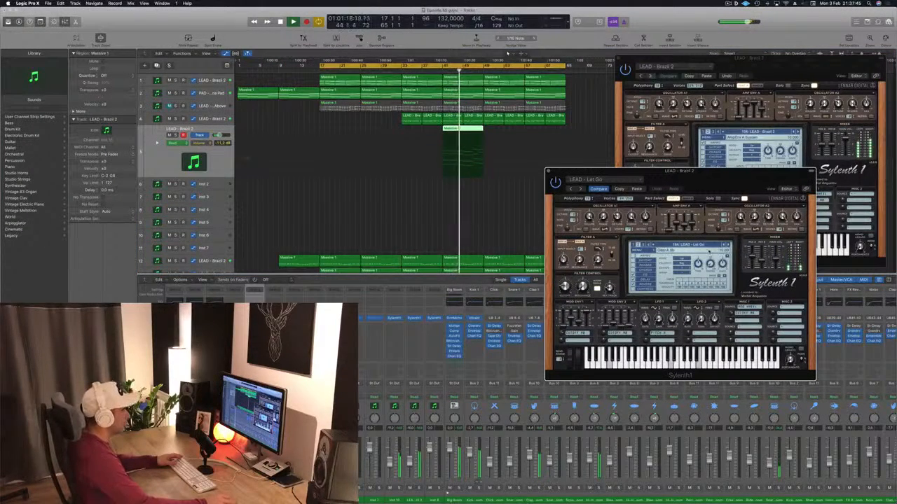
left_click(712, 245)
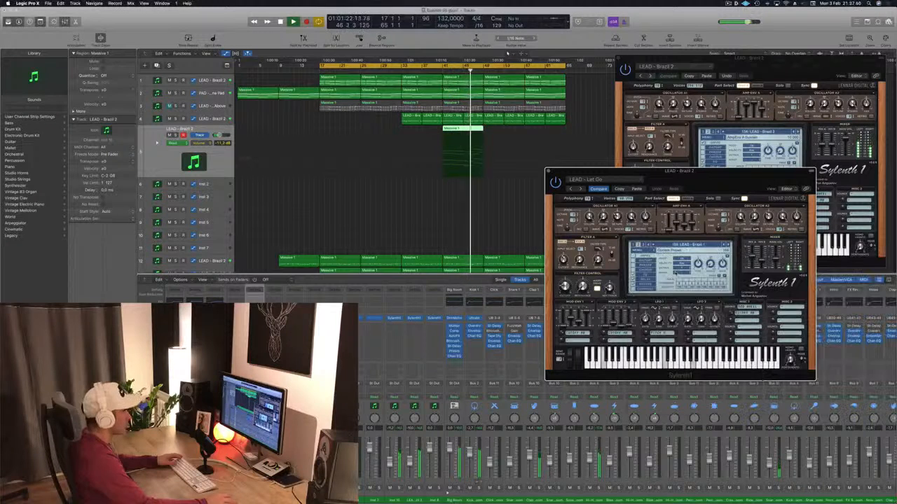
left_click(662, 272)
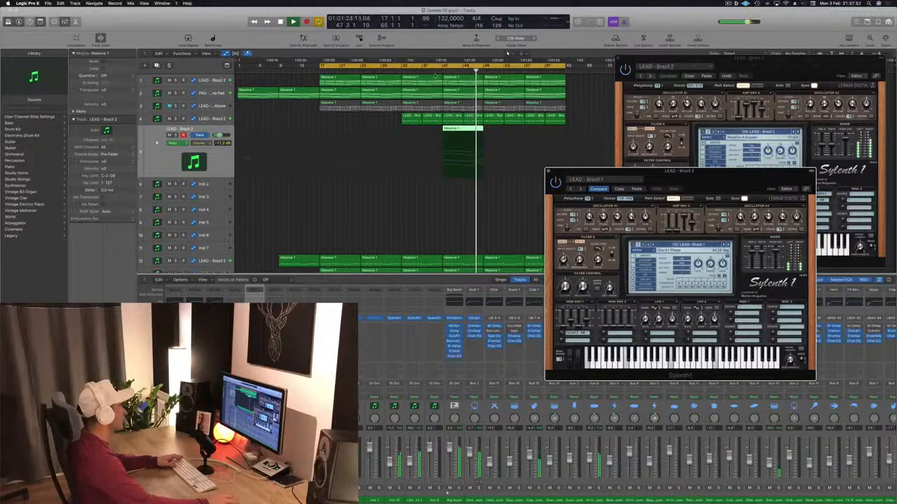
Audition the duplicated lead alone and in the mix, return it to LEAD - Brazil 2, and set its volume to -10.4 dB
left_click(192, 142)
left_click(176, 135)
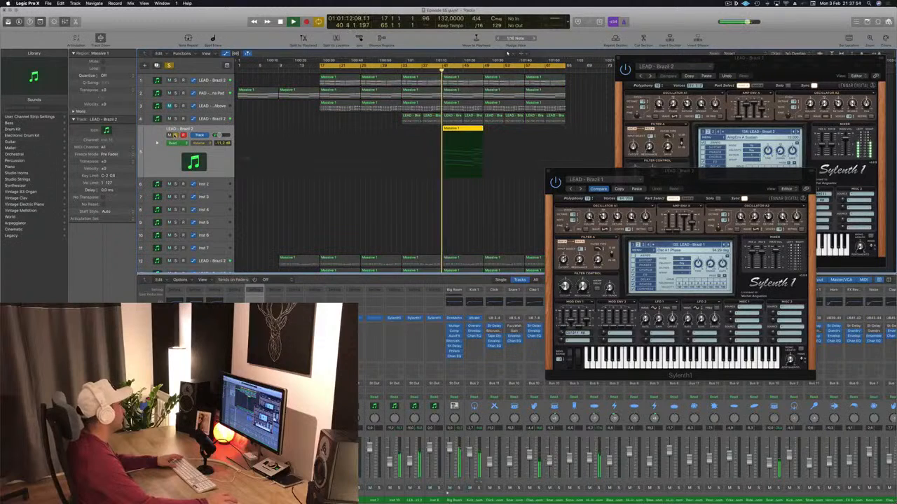
left_click(176, 135)
key("space")
key("space")
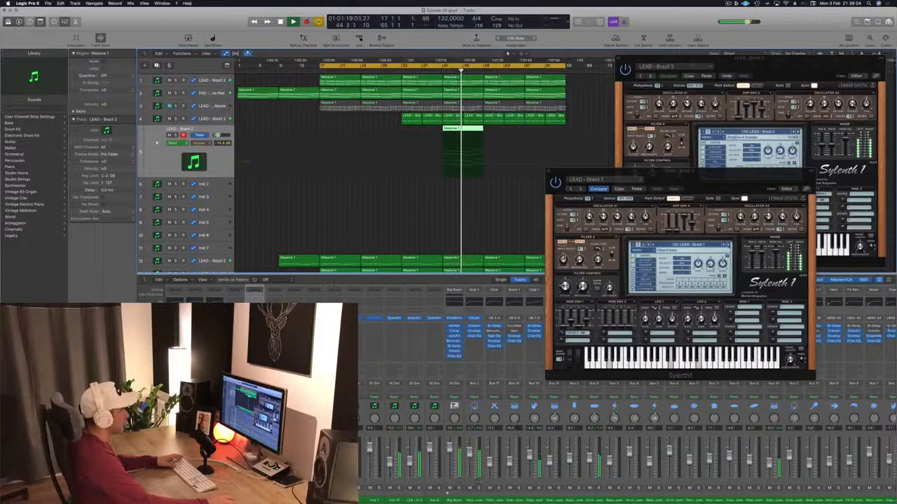
key("super+z")
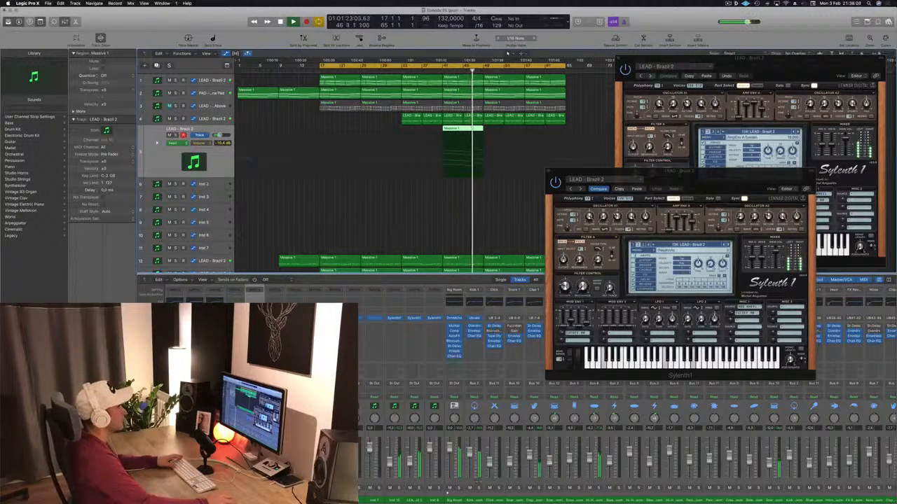
Extend the duplicated lead's regions from bar 49 to bar 65 and save the project
left_click_drag(702, 176, 780, 177)
left_click_drag(468, 132, 546, 135)
left_click(520, 213)
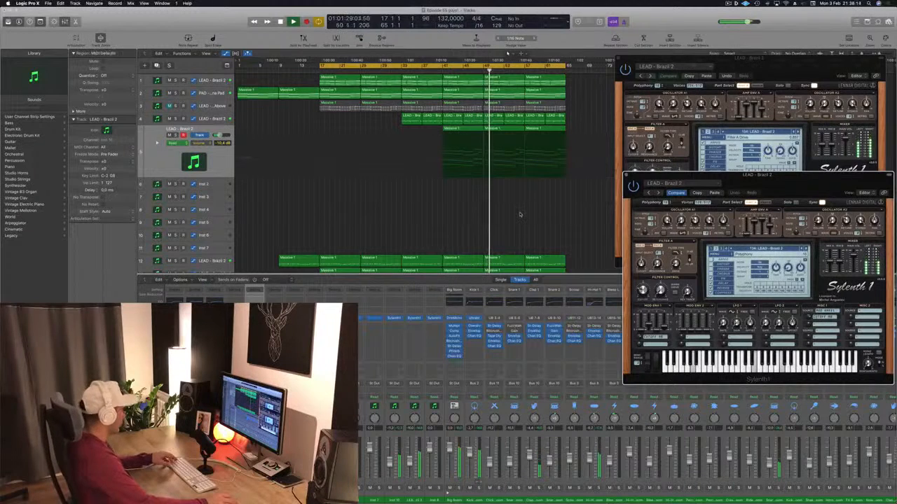
key("super+s")
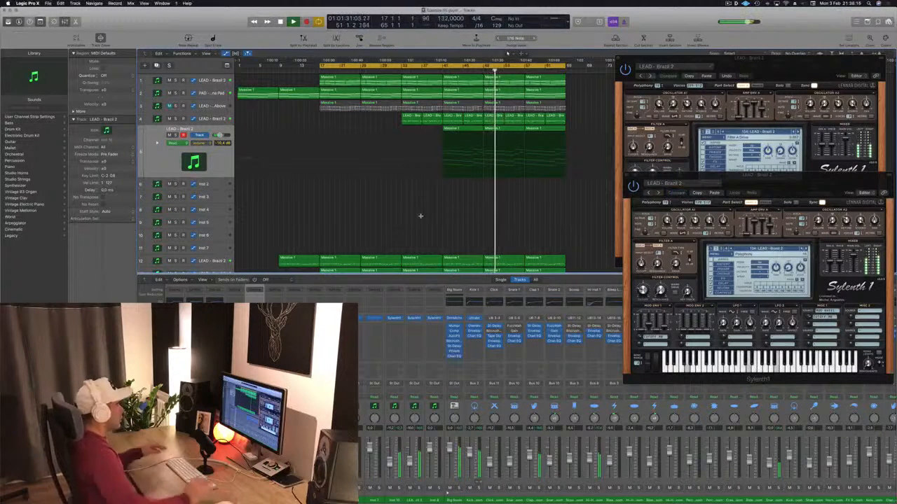